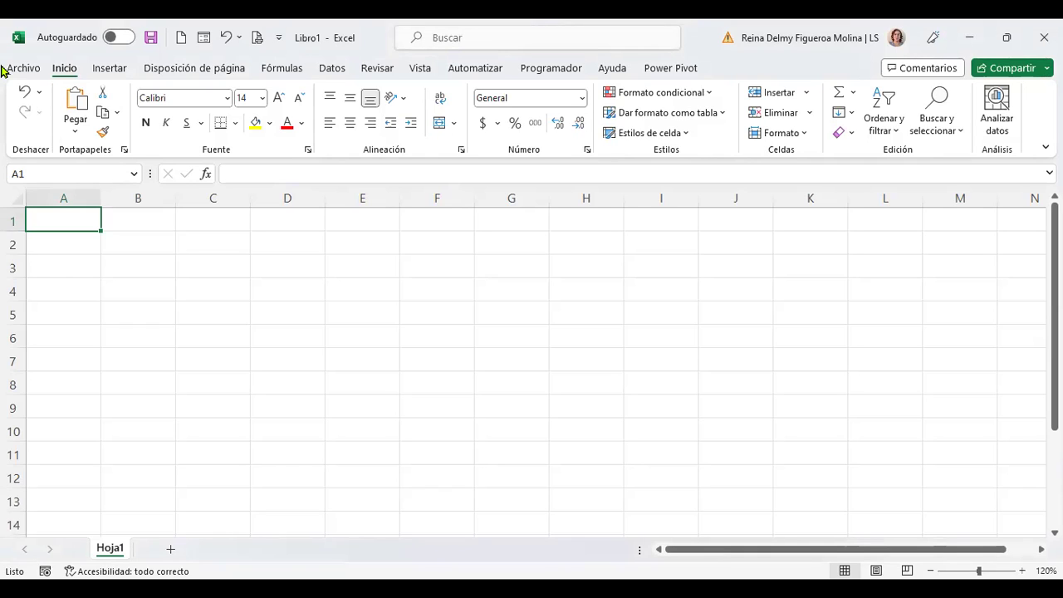
Step: Enter VENDEDORES in A1, fill VENDEDOR 1 to VENDEDOR 5 down to A6, and autofit column A
text(VENDED)
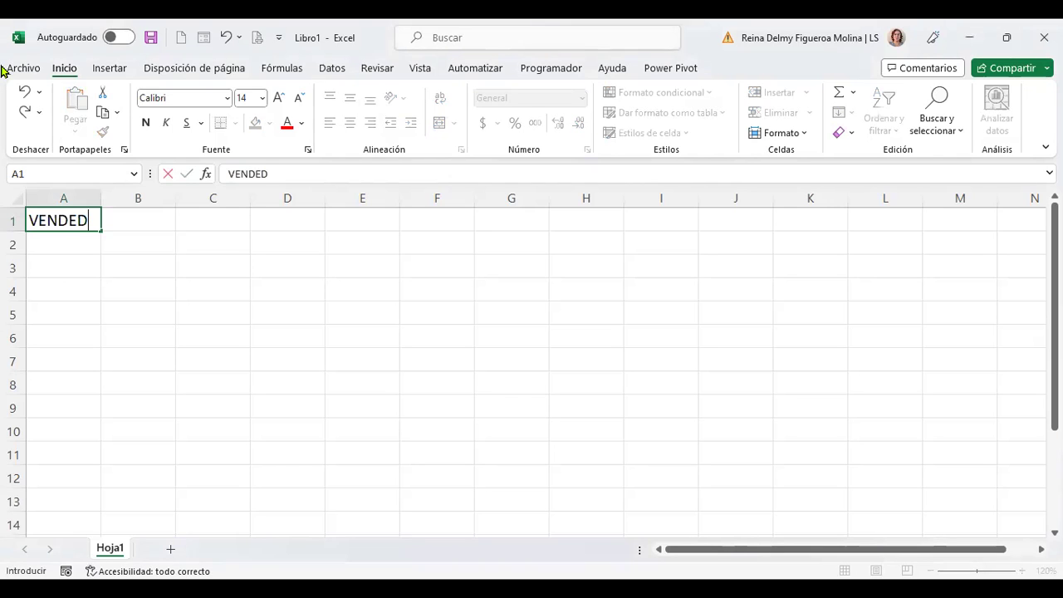
text(ORES)
key(Return)
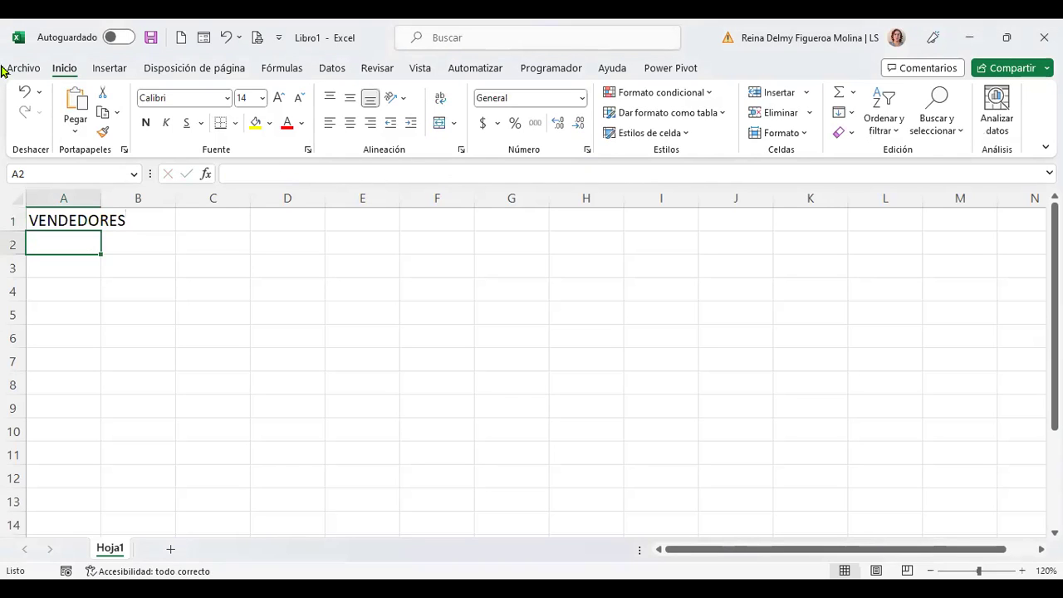
text(VENDE)
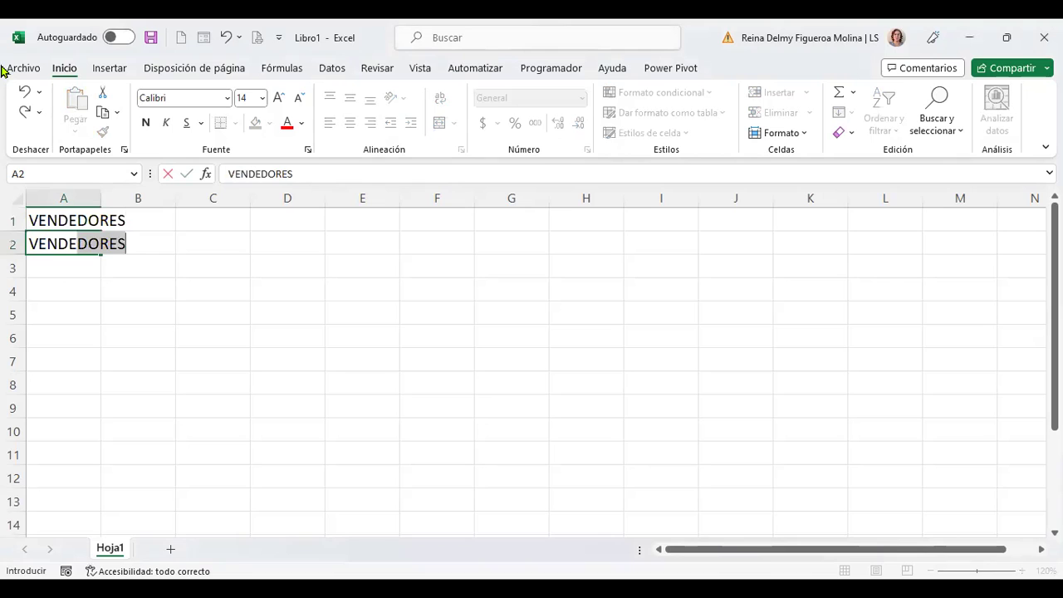
text(DOR)
key(BackSpace)
key(BackSpace)
key(BackSpace)
key(BackSpace)
text(DOR )
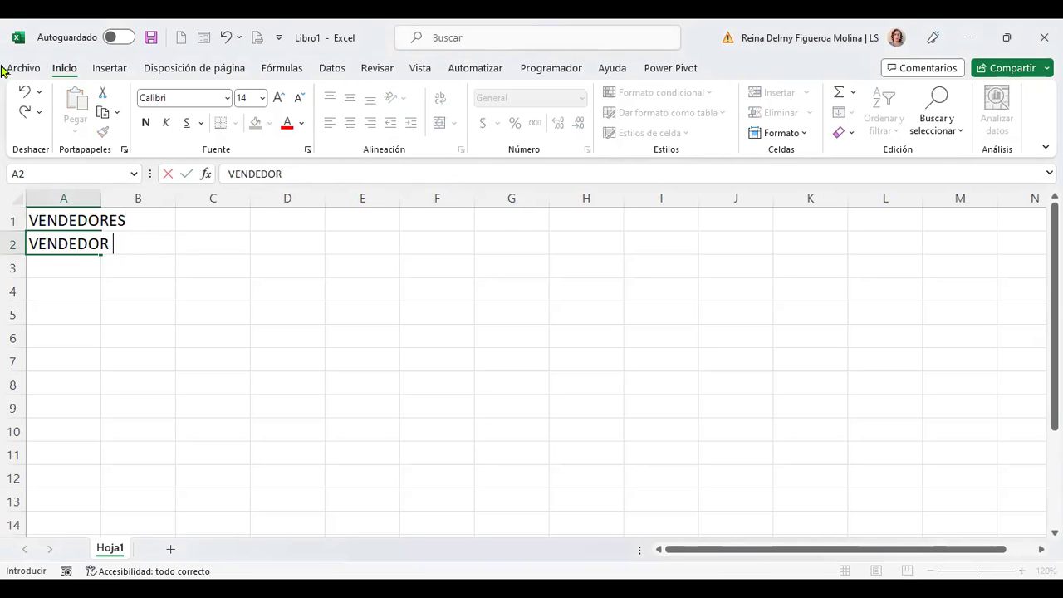
text(1)
key(Return)
key(Up)
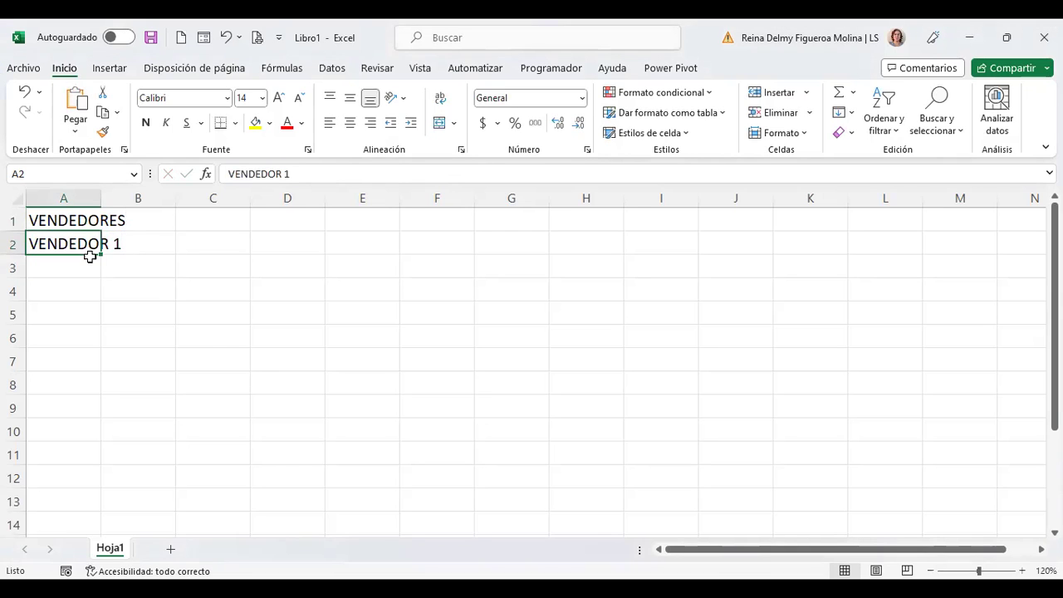
drag(100, 253, 95, 341)
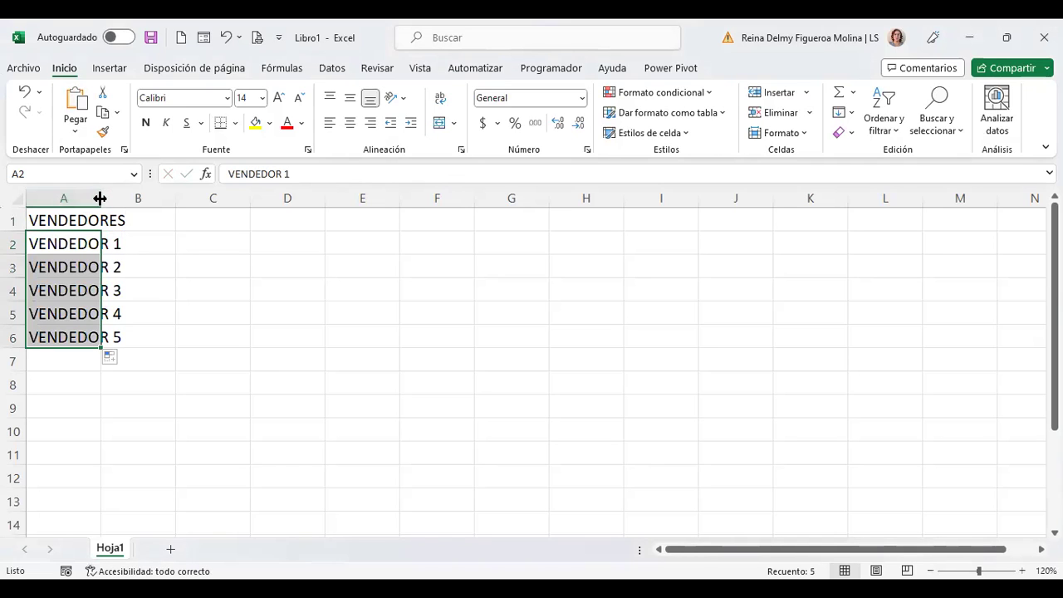
double_click(100, 197)
Step: Add the month headers MES 1 to MES 5 across B1:F1
click(147, 214)
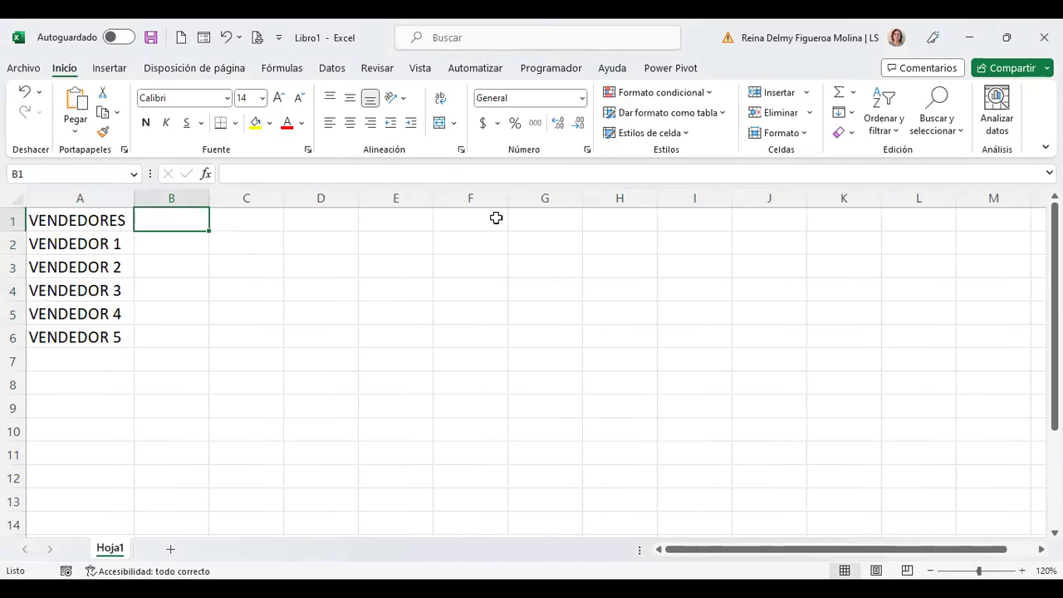
text(MES 1)
key(Return)
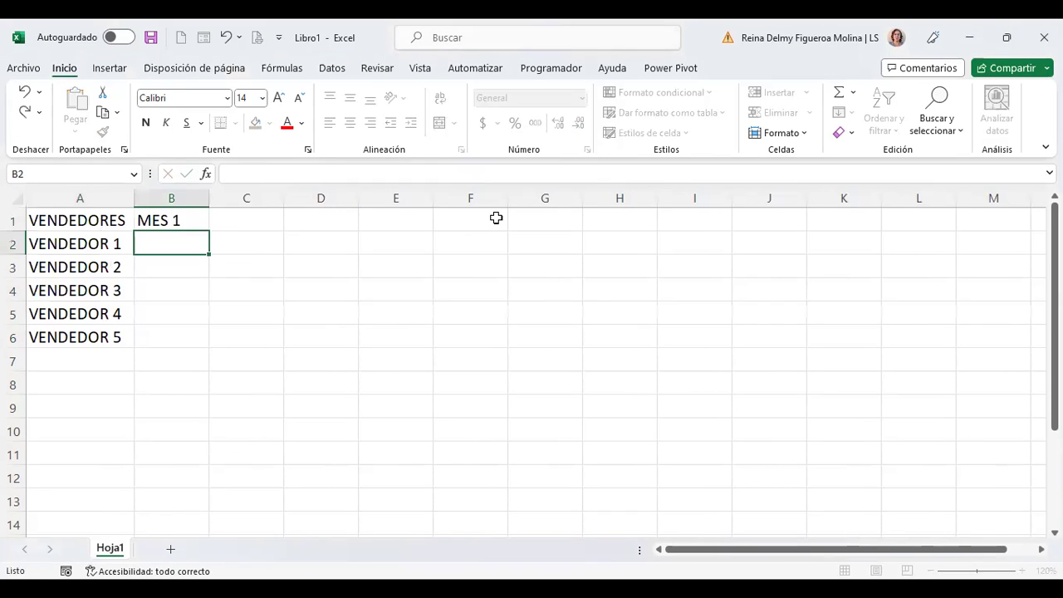
click(178, 217)
drag(209, 230, 475, 226)
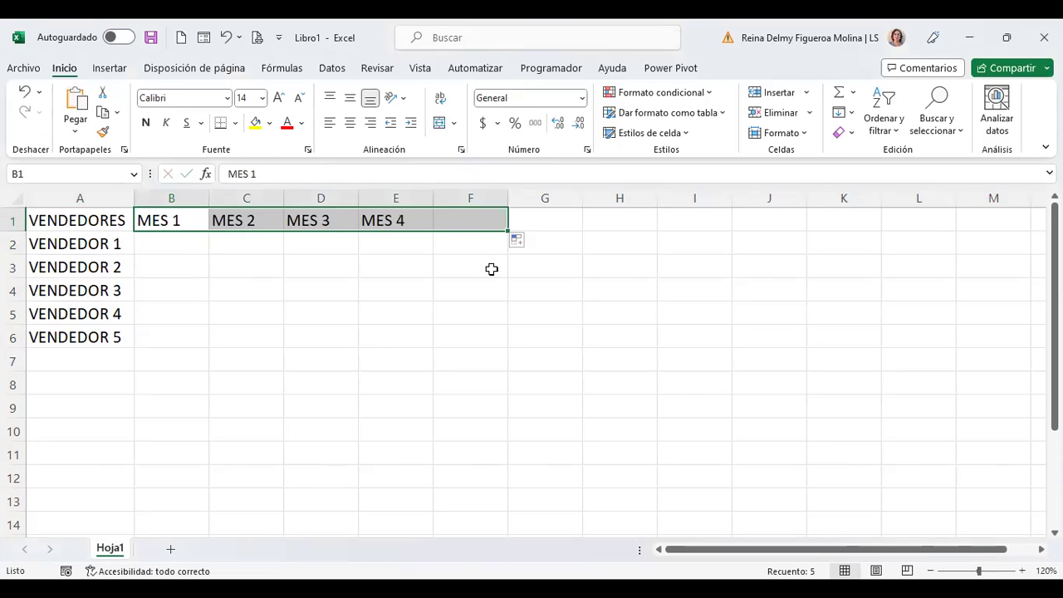
click(166, 237)
Step: Fill B2:F6 with random sales figures using =ALEATORIO.ENTRE(100;999)
text(+ALEA)
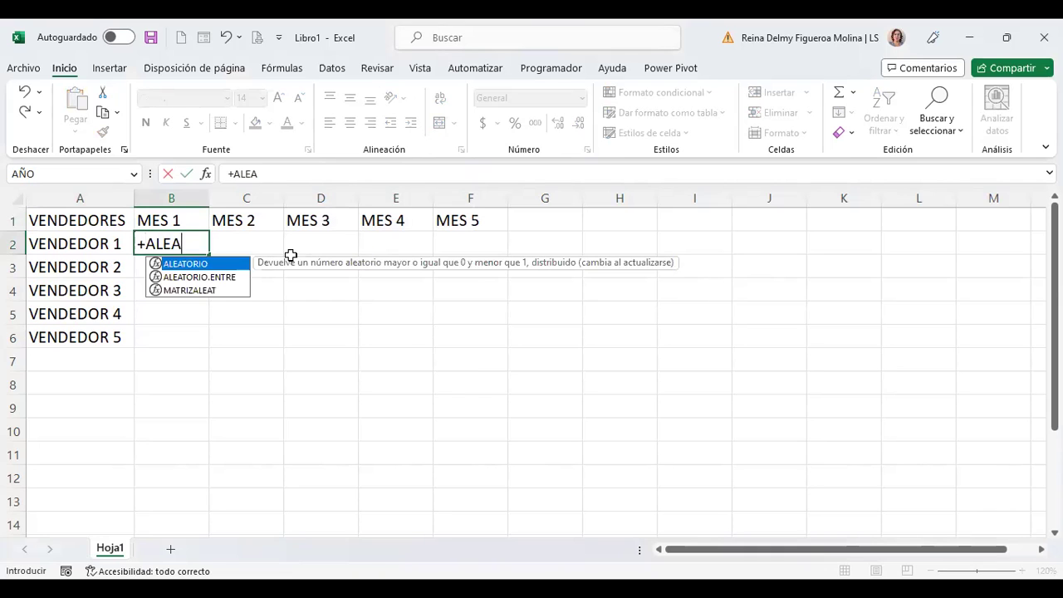
double_click(214, 280)
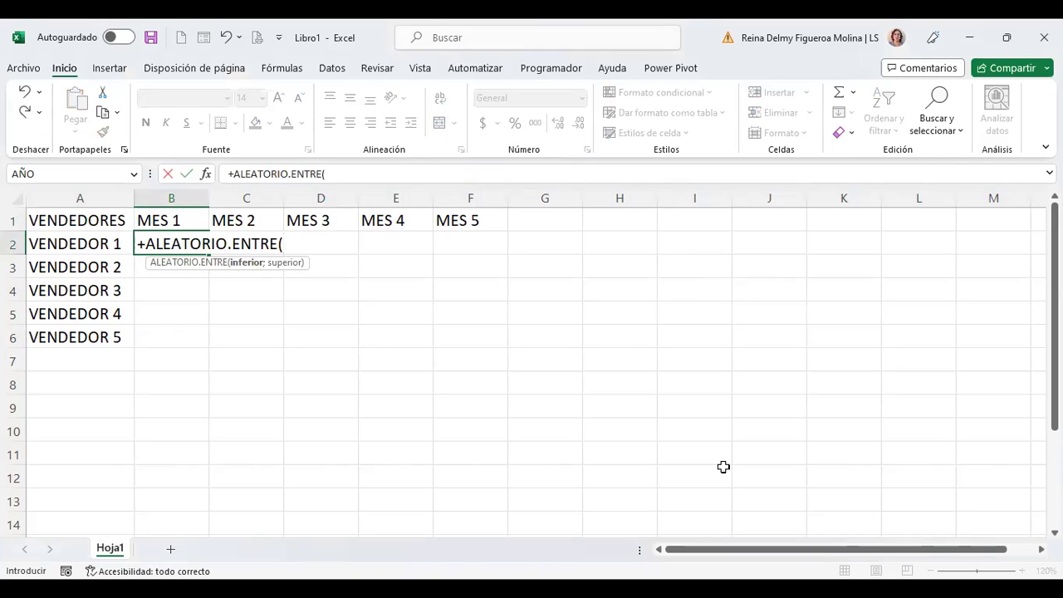
text(100;999)
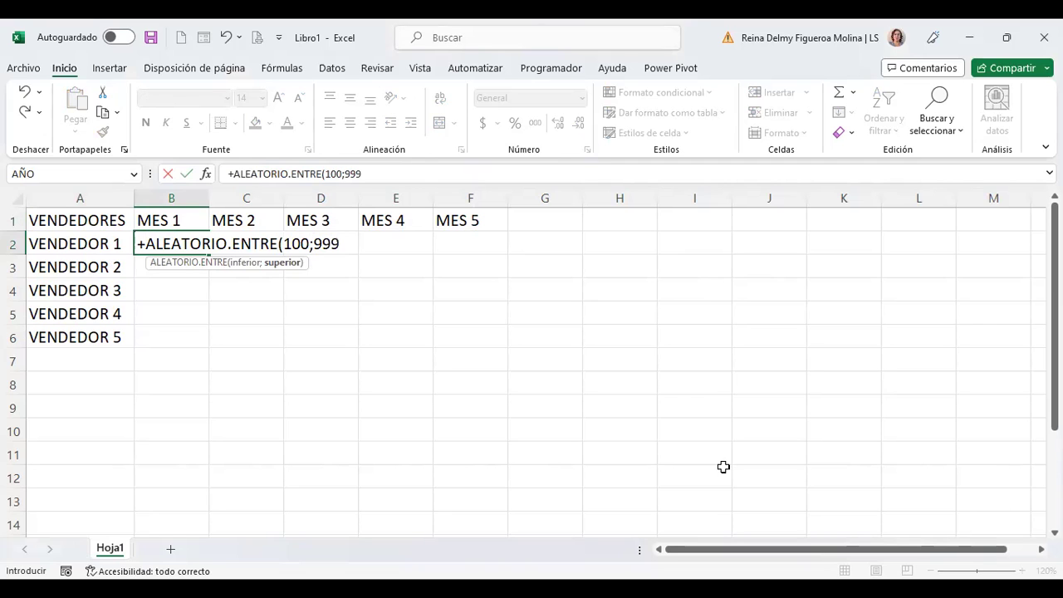
key(Return)
click(190, 243)
drag(208, 256, 494, 380)
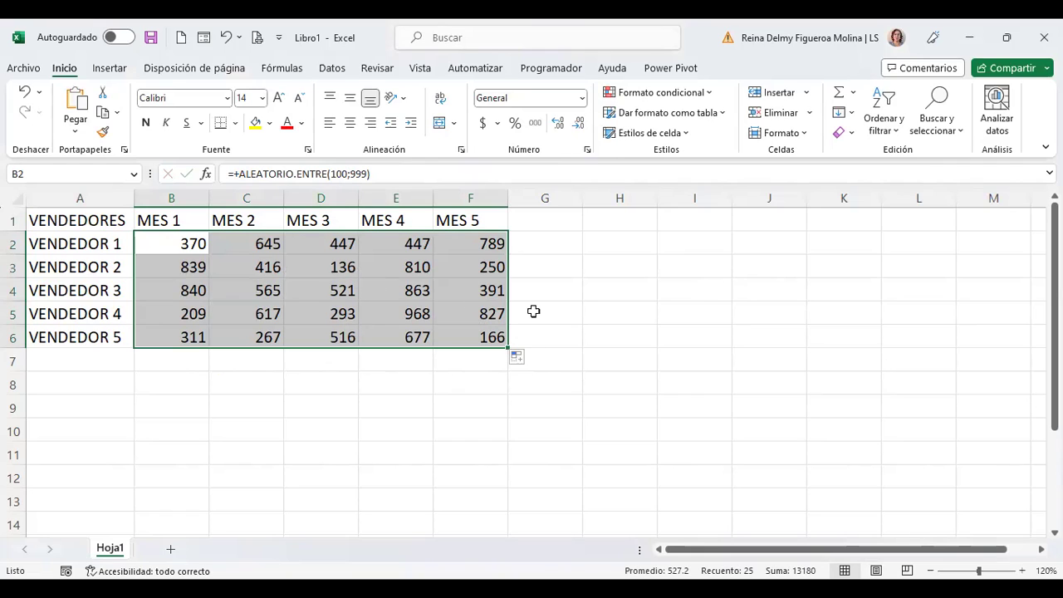
Step: Convert the B2:F6 random figures into fixed values with Paste Values
key(ctrl+c)
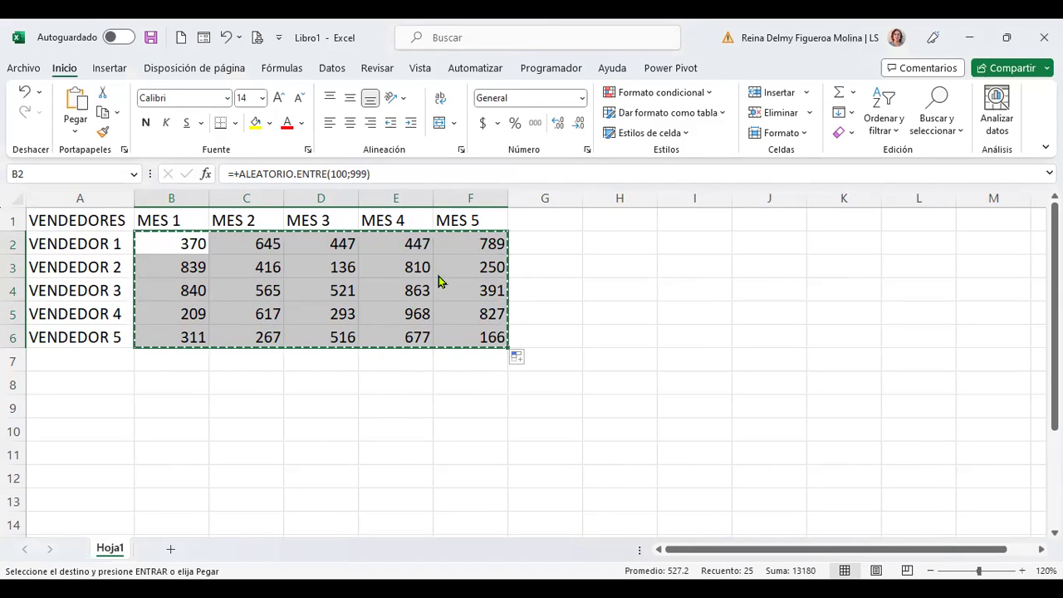
right_click(440, 283)
click(498, 222)
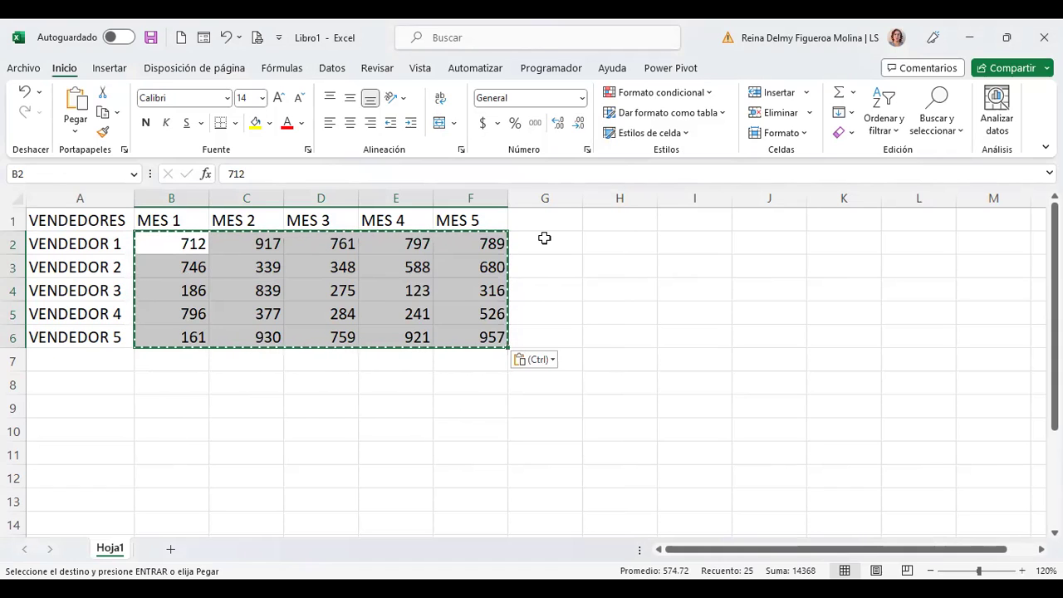
key(Escape)
click(129, 222)
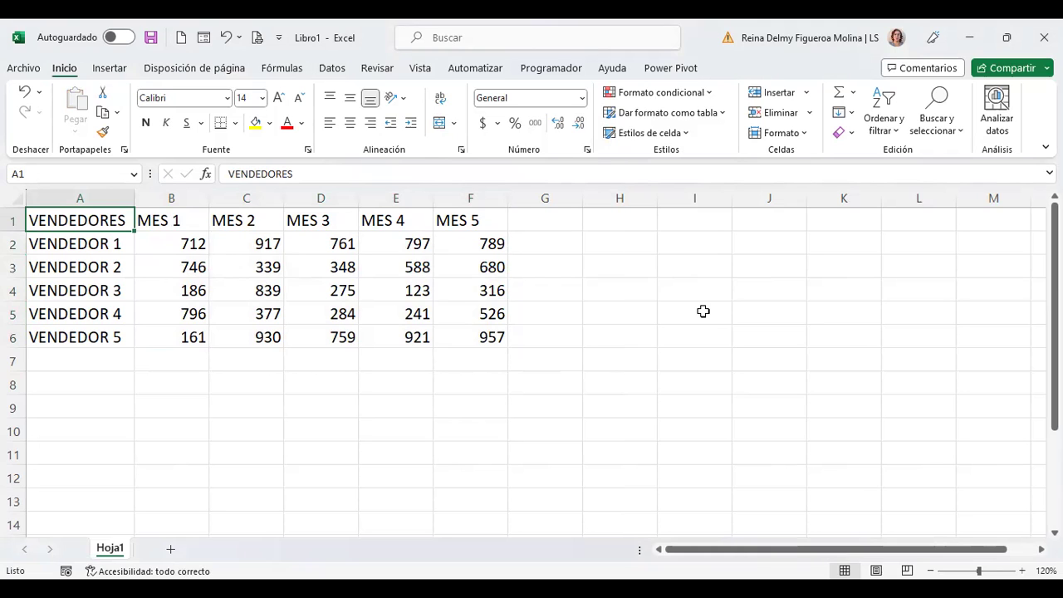
Step: Copy the A1:F6 sales block and paste the duplicate at A9, filling A9:F14
drag(97, 218, 473, 344)
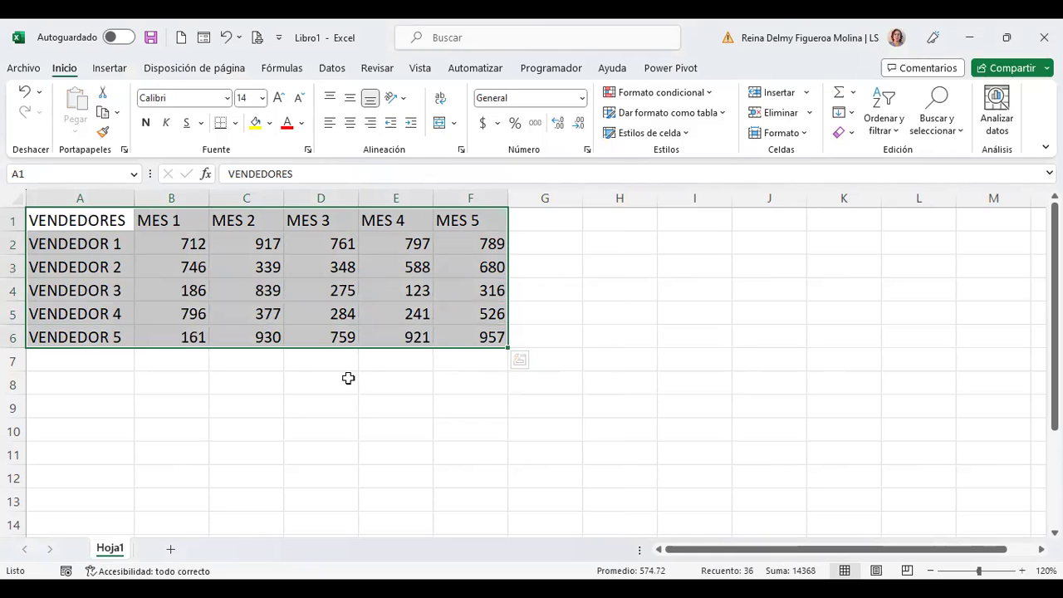
key(ctrl+c)
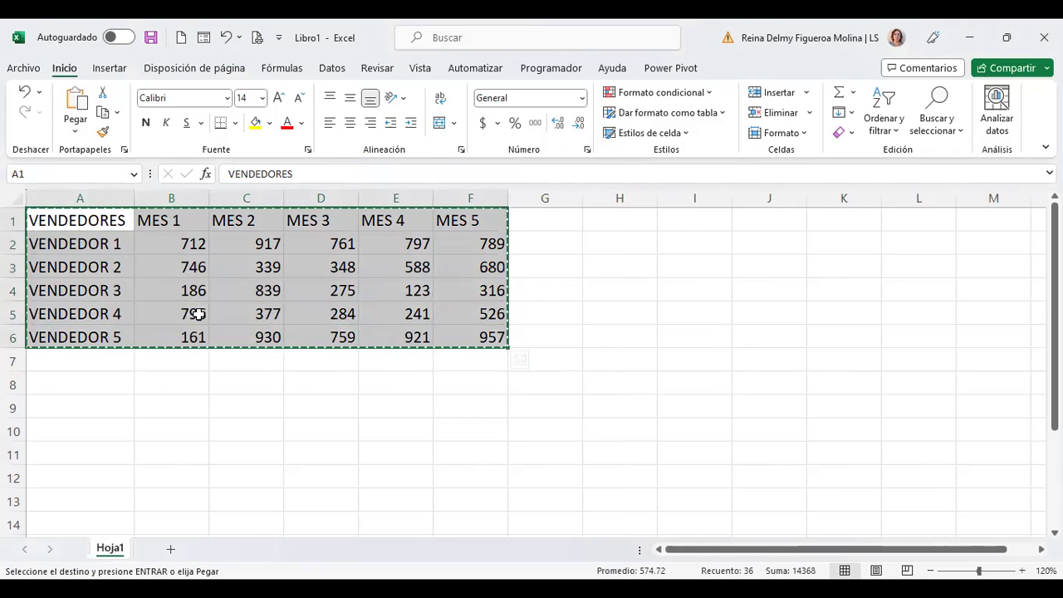
click(90, 402)
key(ctrl+v)
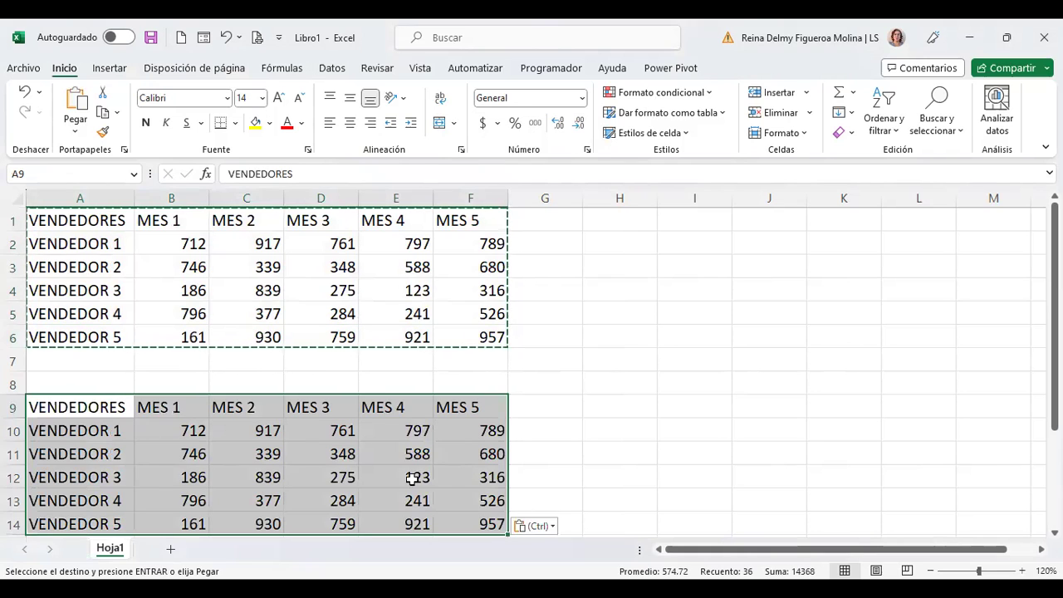
click(560, 358)
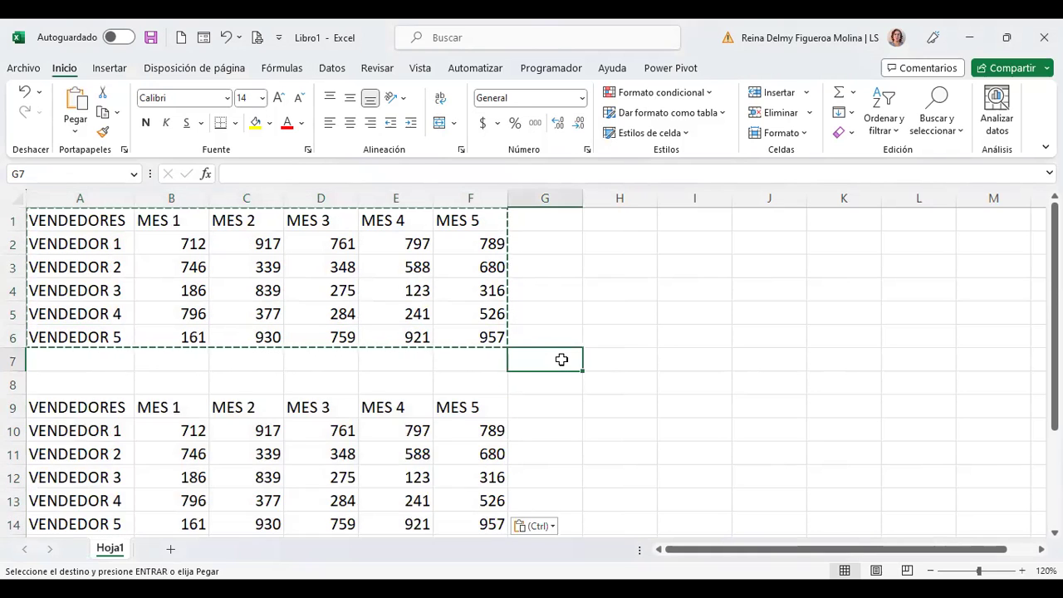
scroll(563, 358, down, 2)
scroll(561, 359, up, 2)
drag(78, 218, 506, 351)
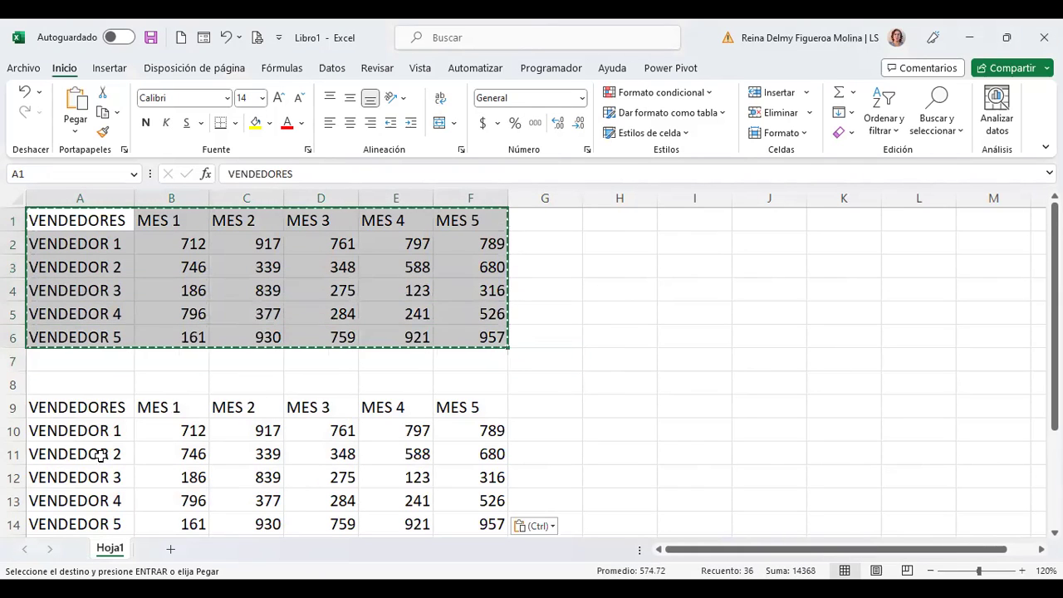
drag(66, 408, 460, 516)
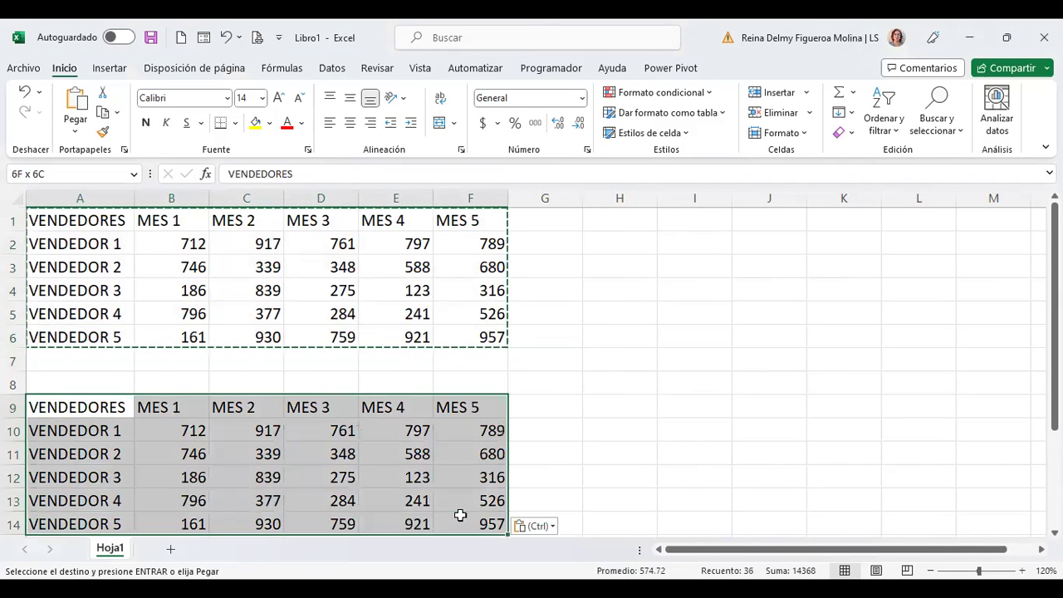
click(89, 407)
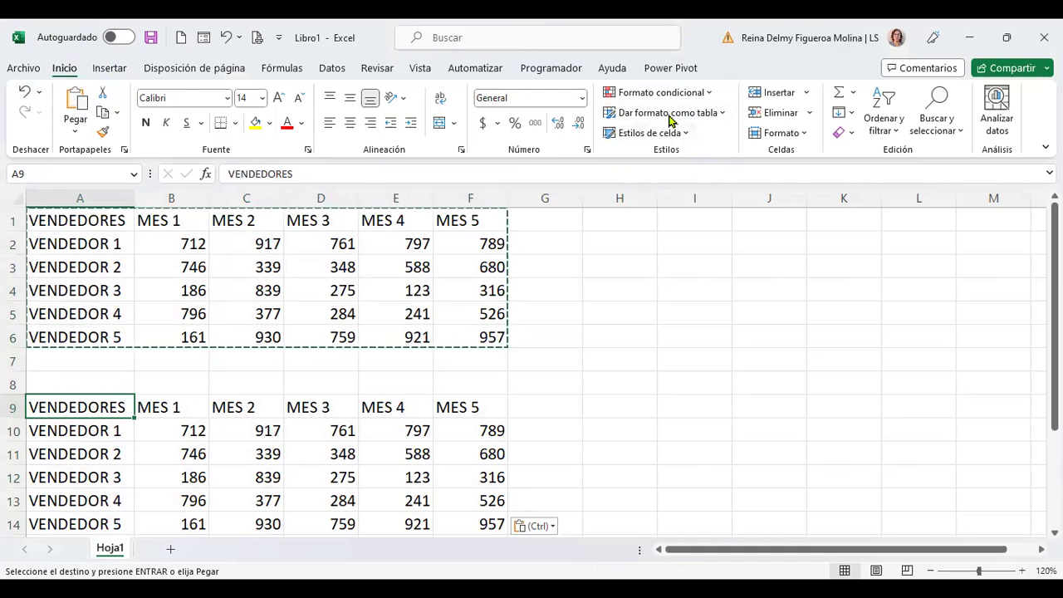
Step: Format A9:F14 as a table with headers in the Oro Estilo de tabla medio 5 style
click(724, 117)
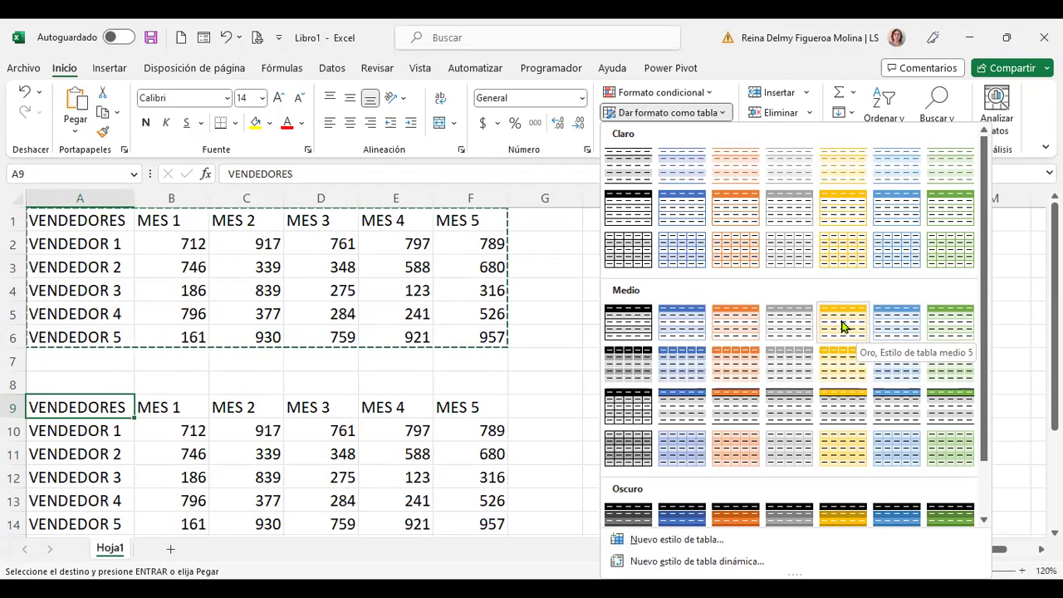
click(842, 326)
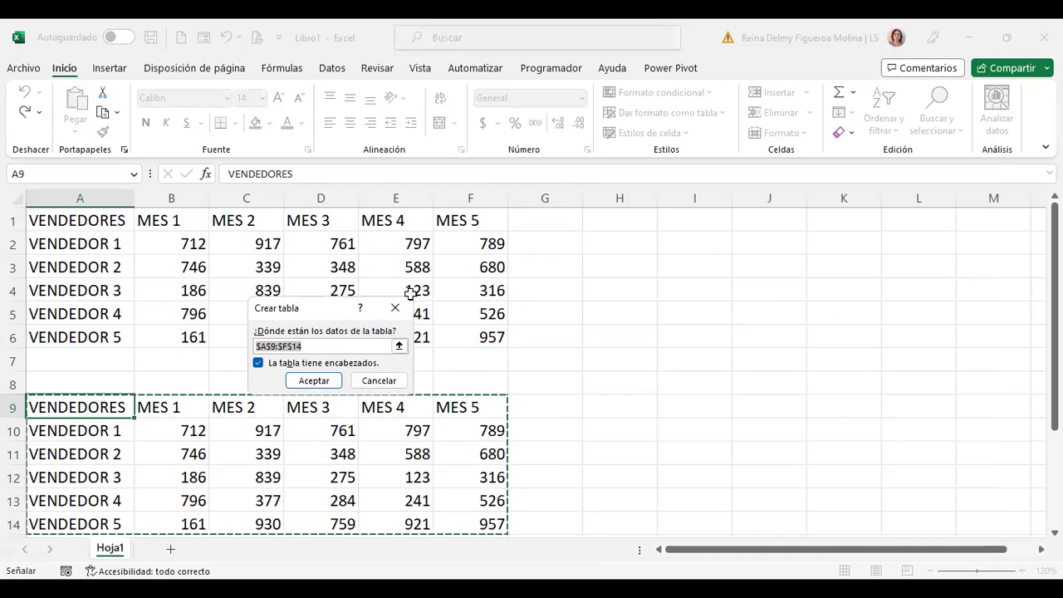
drag(316, 314, 684, 302)
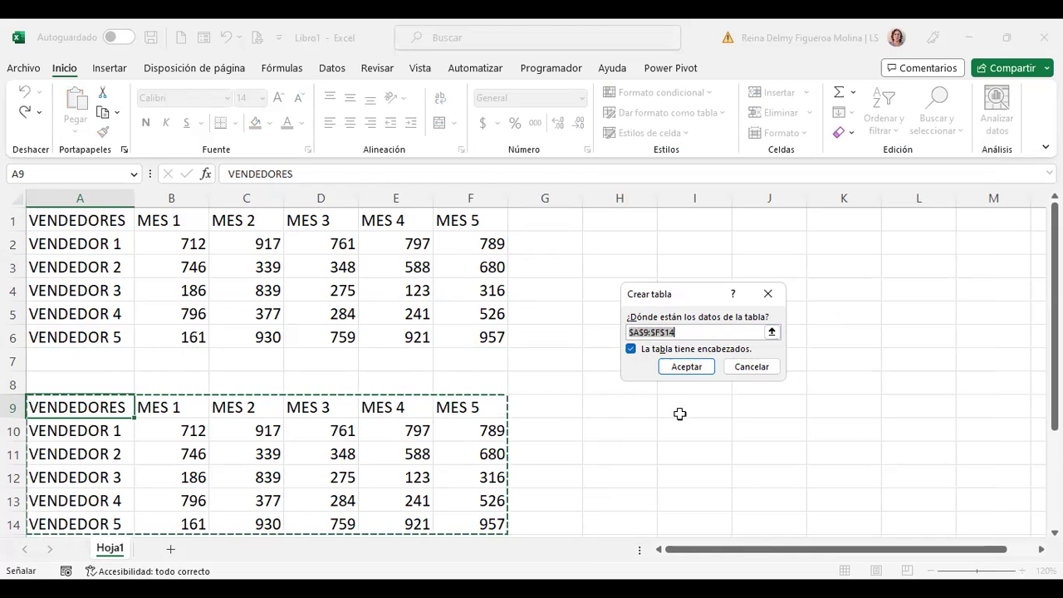
click(701, 367)
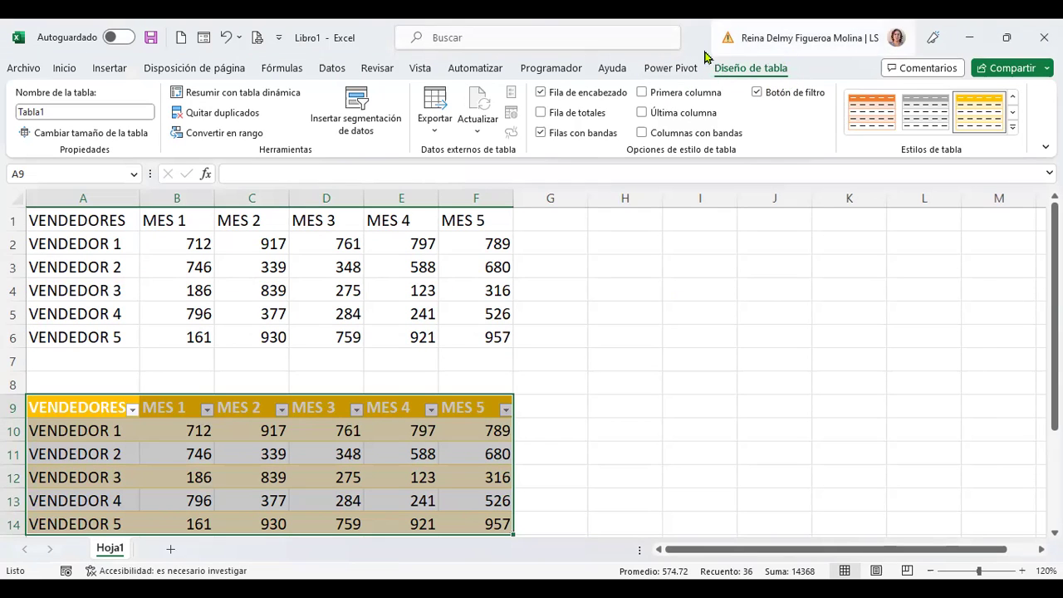
Step: Show Diseño de tabla for the gold table and select the name Tabla1 for editing
click(467, 266)
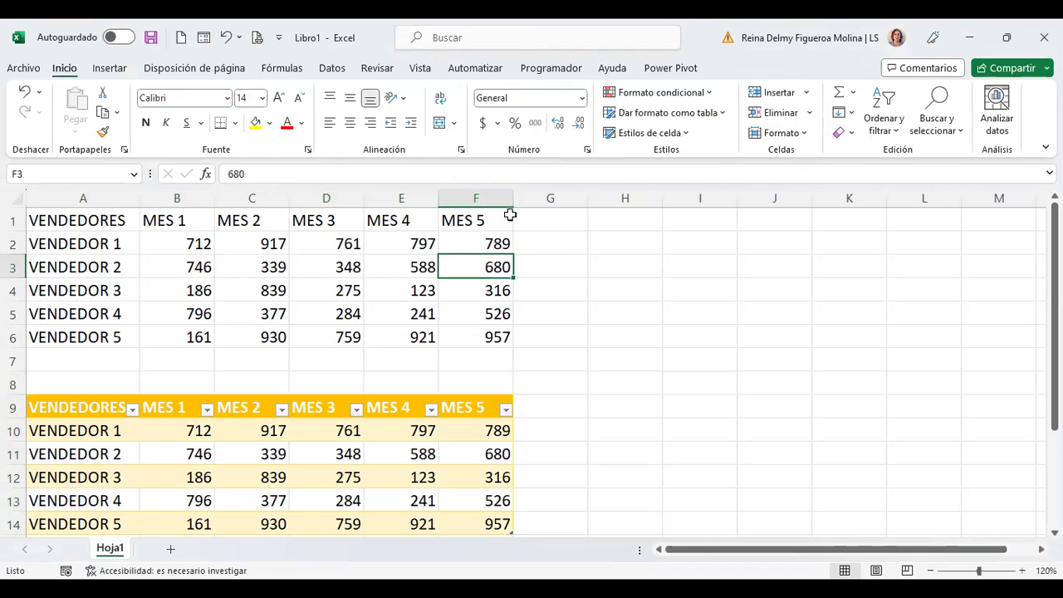
click(325, 460)
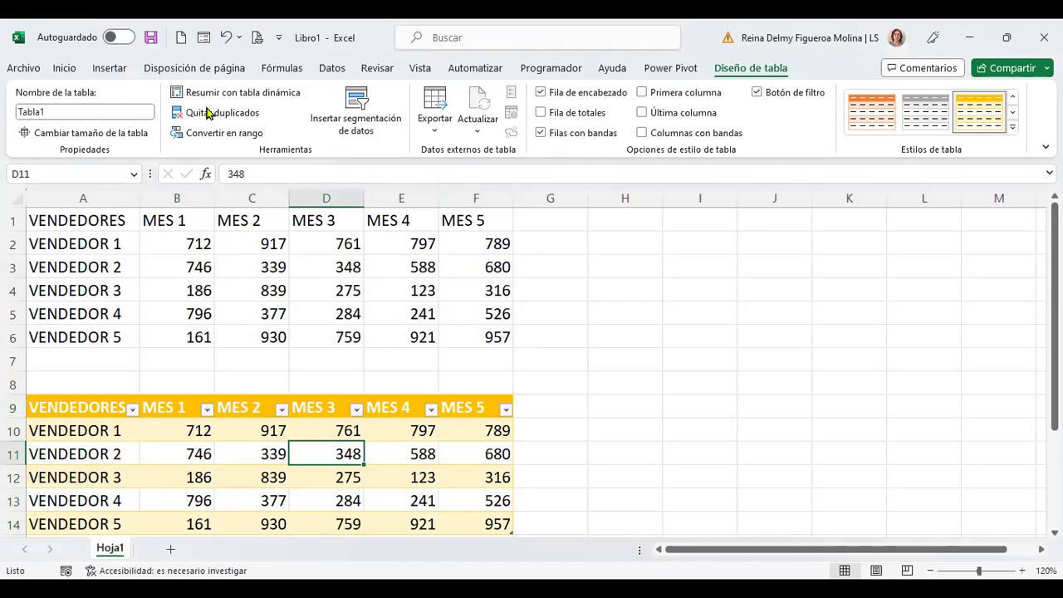
click(189, 266)
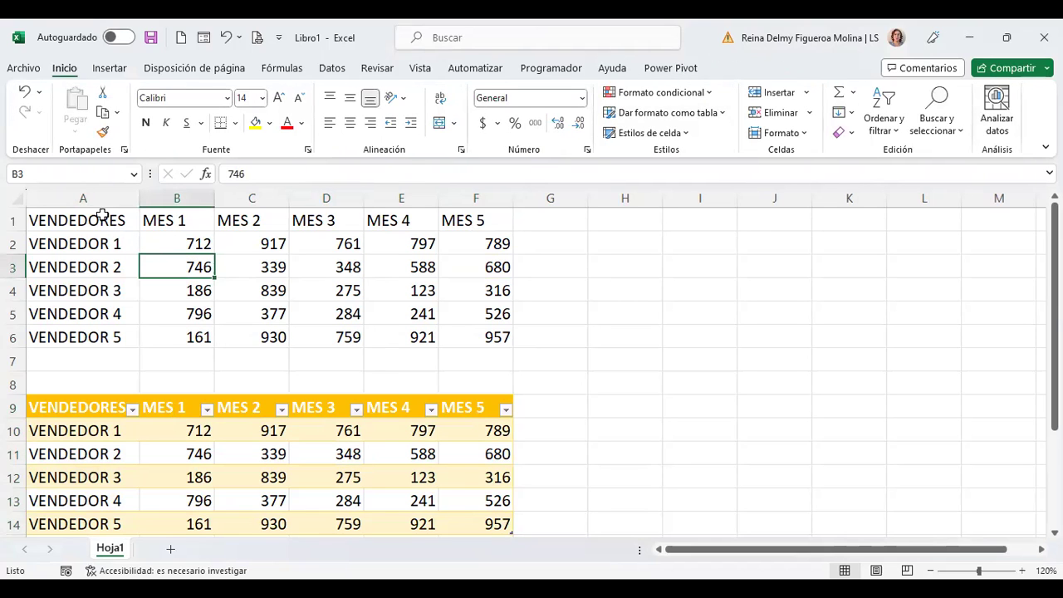
drag(105, 215, 490, 274)
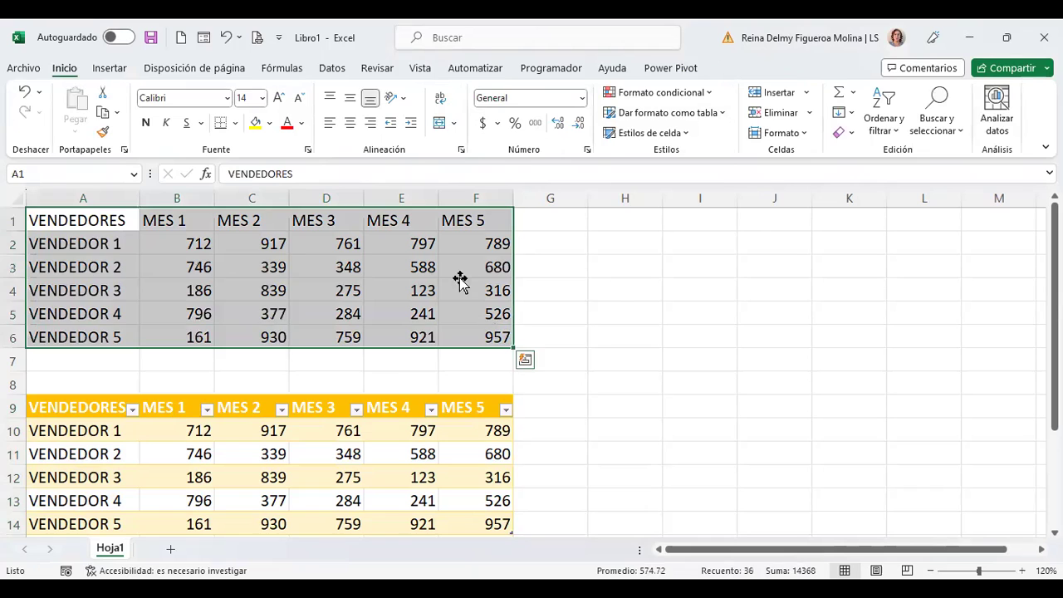
click(462, 273)
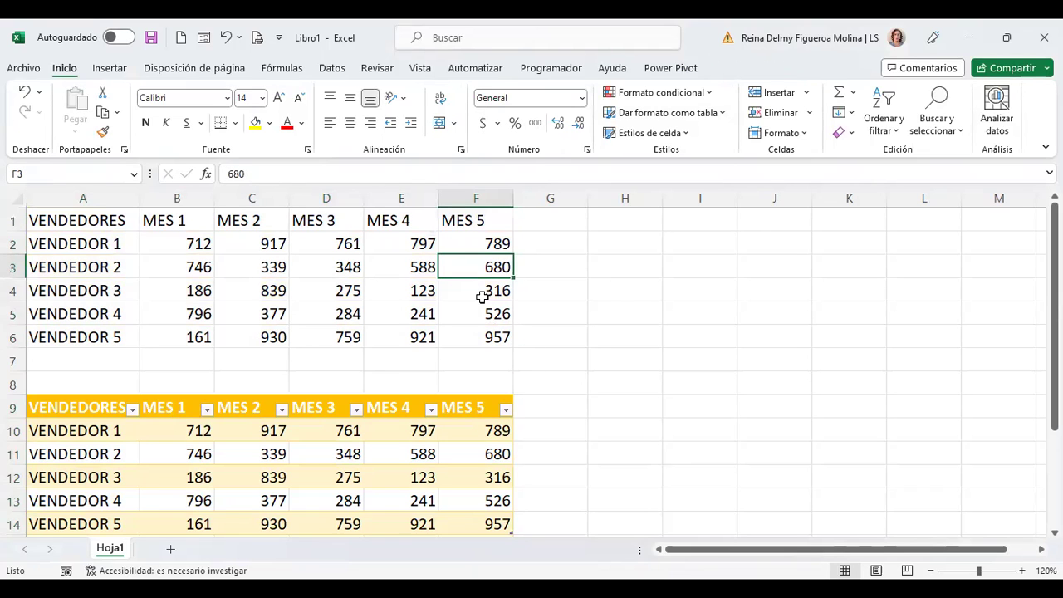
click(384, 422)
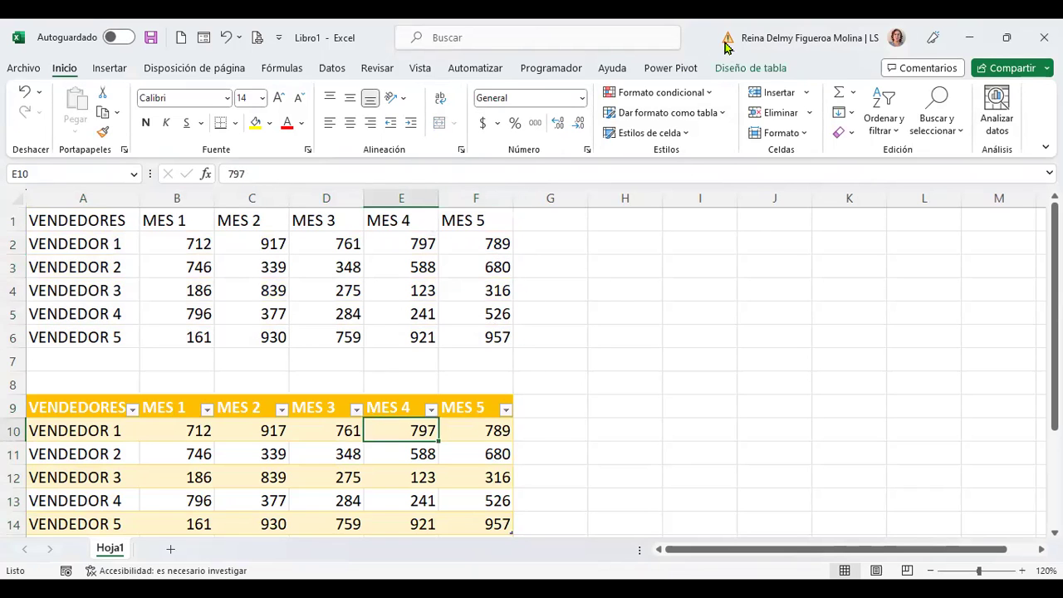
click(738, 66)
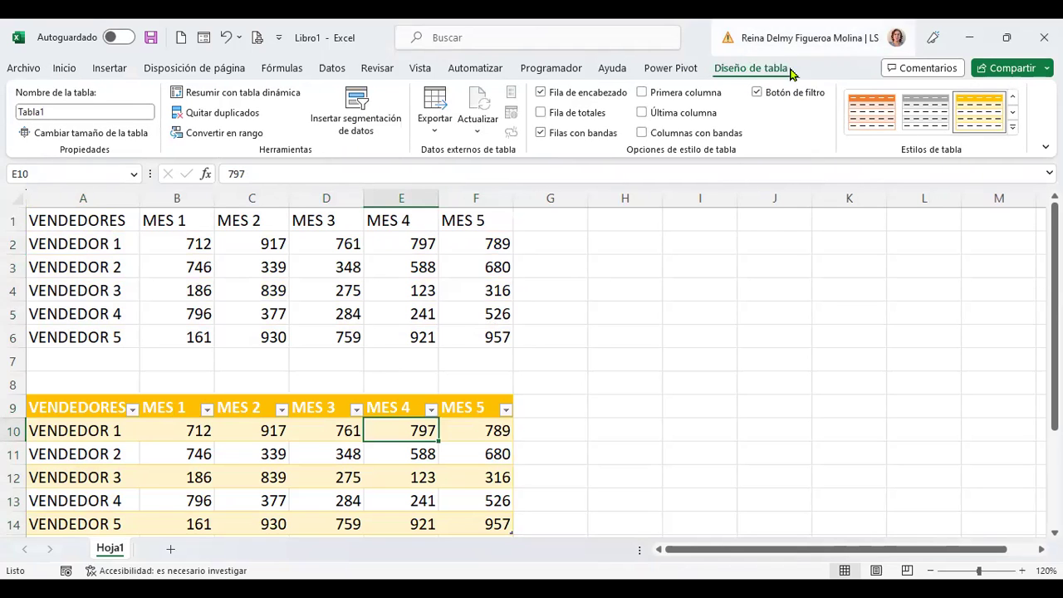
click(69, 110)
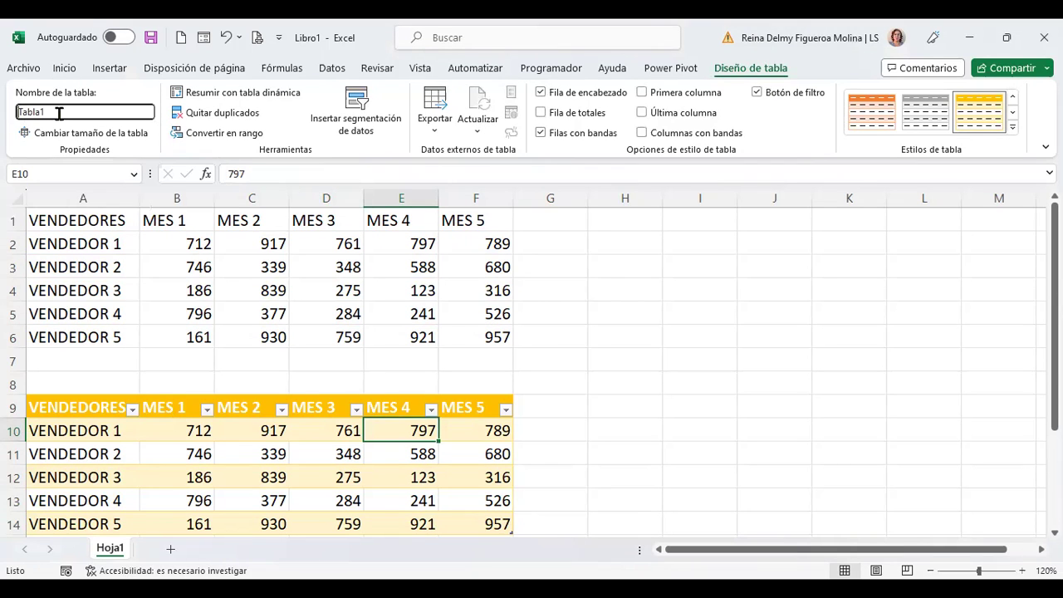
double_click(21, 111)
scroll(626, 370, down, 2)
click(474, 405)
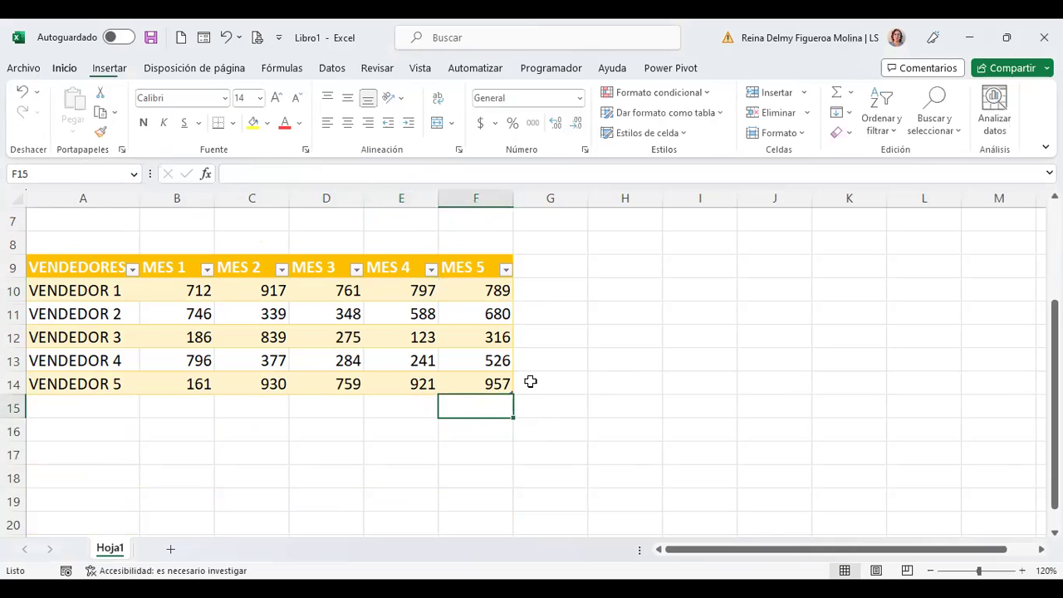
click(624, 382)
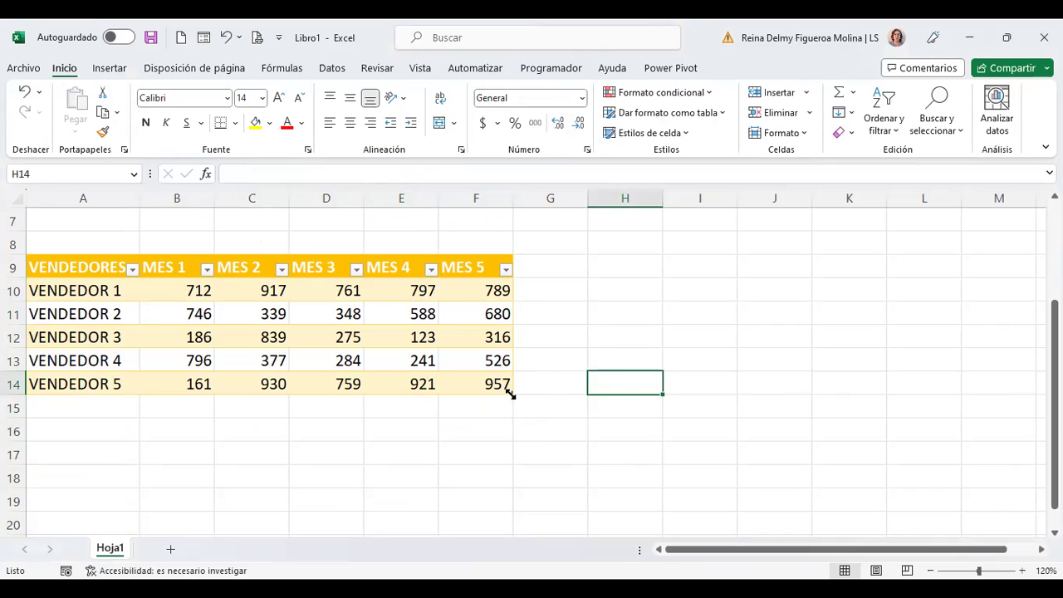
drag(562, 426, 534, 511)
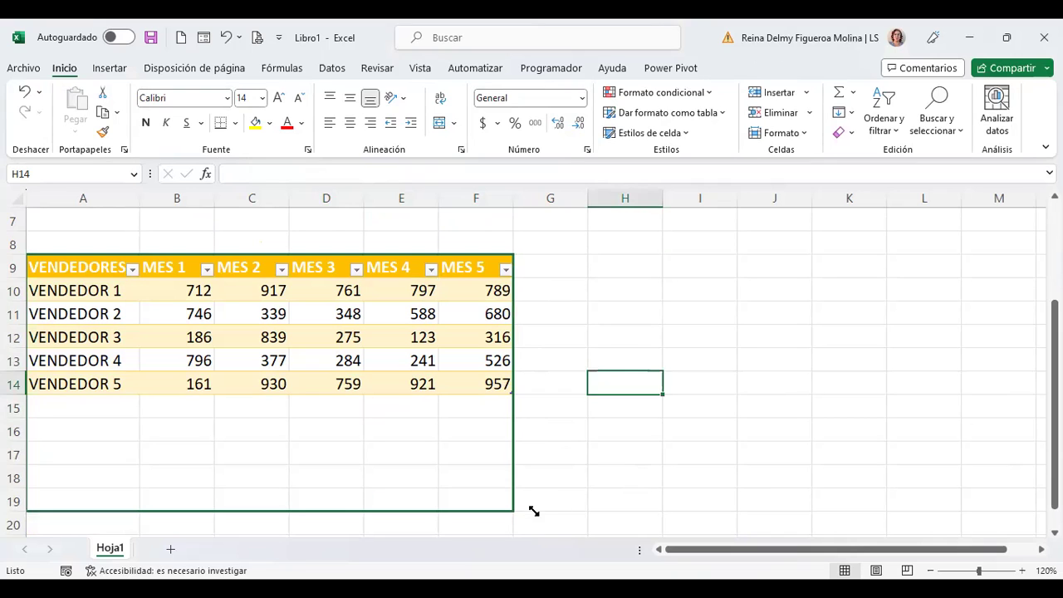
drag(692, 510, 545, 394)
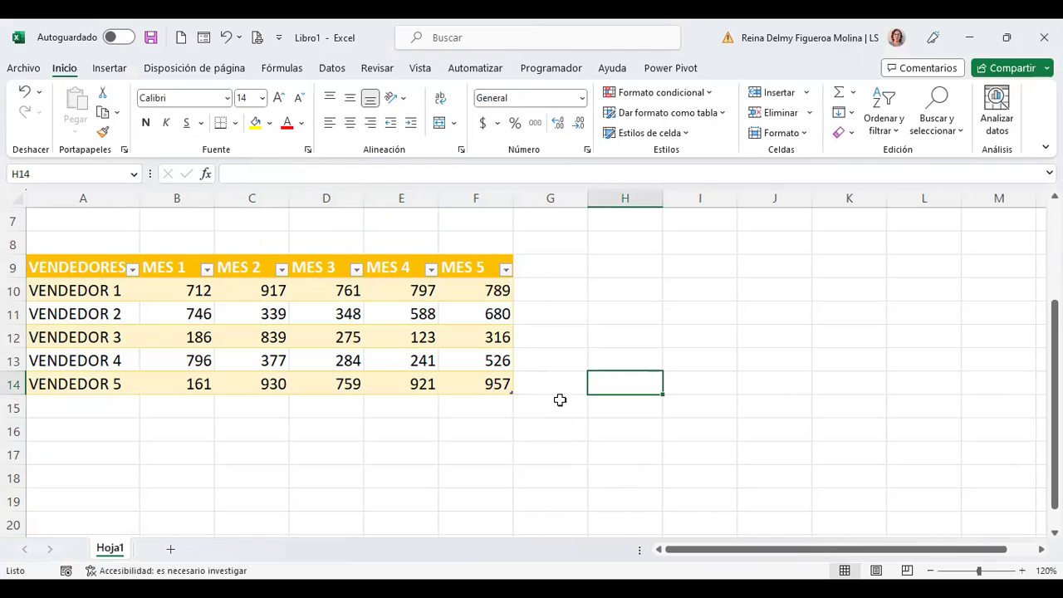
click(397, 314)
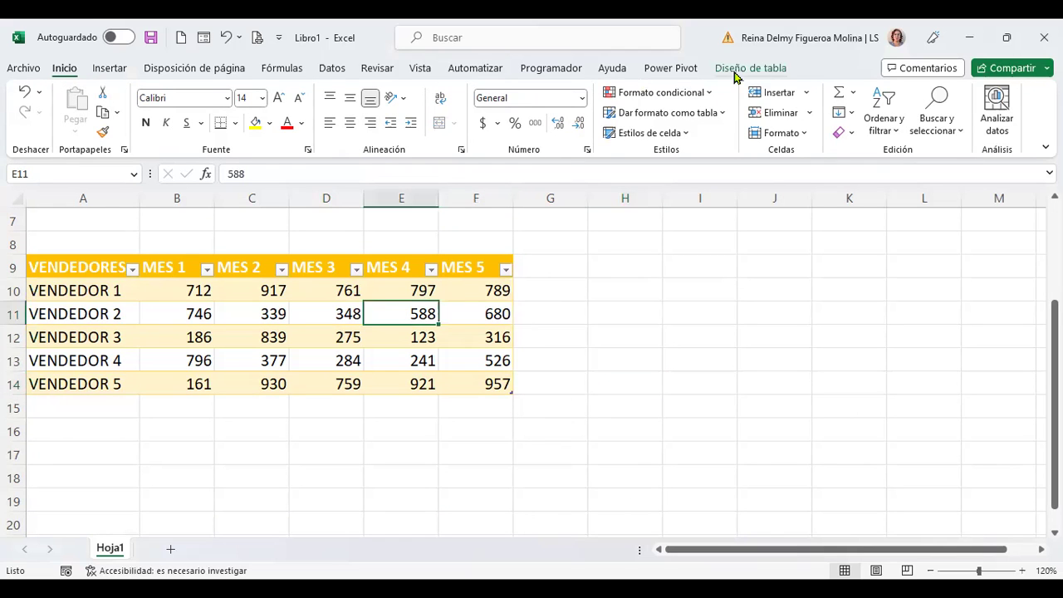
click(750, 68)
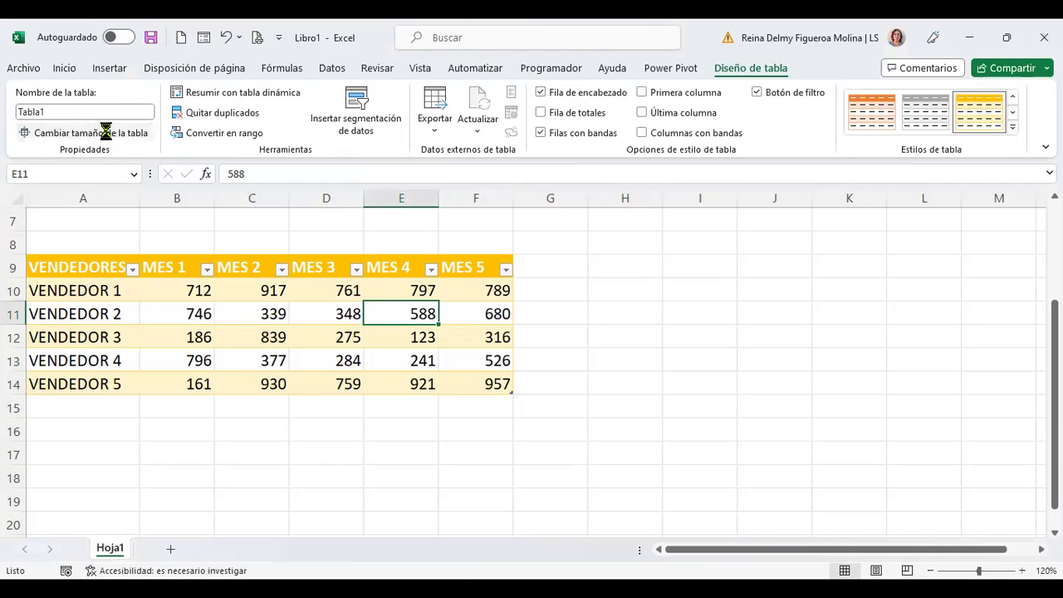
click(138, 135)
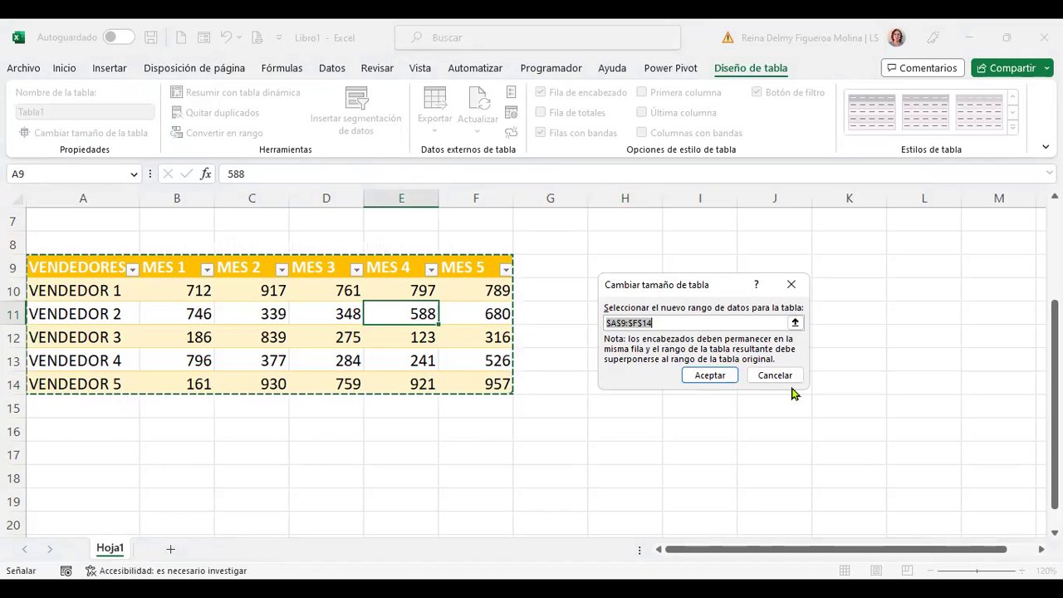
key(Escape)
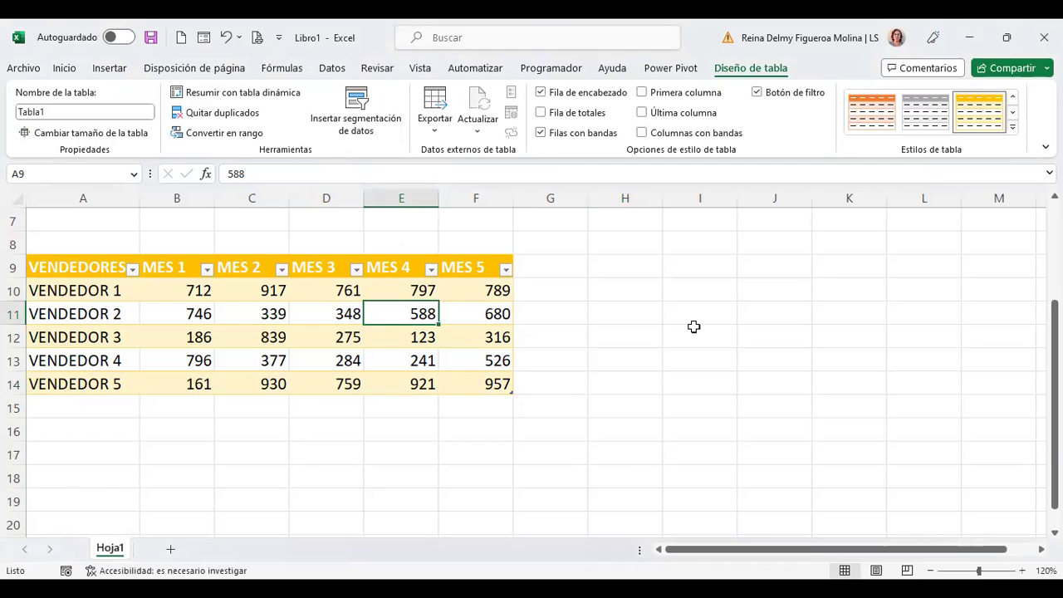
scroll(694, 326, up, 2)
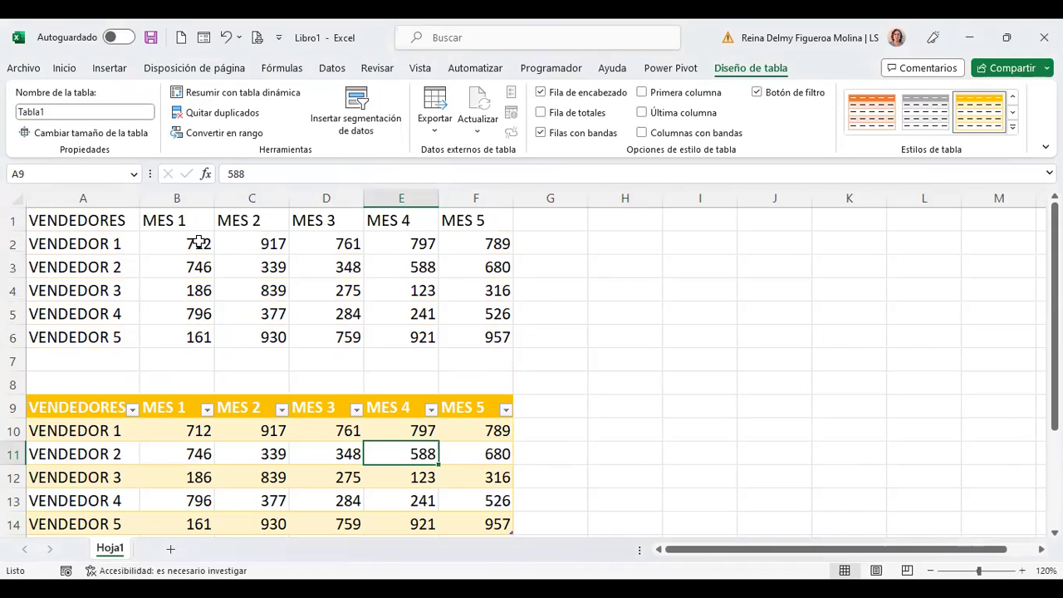
drag(191, 242, 476, 337)
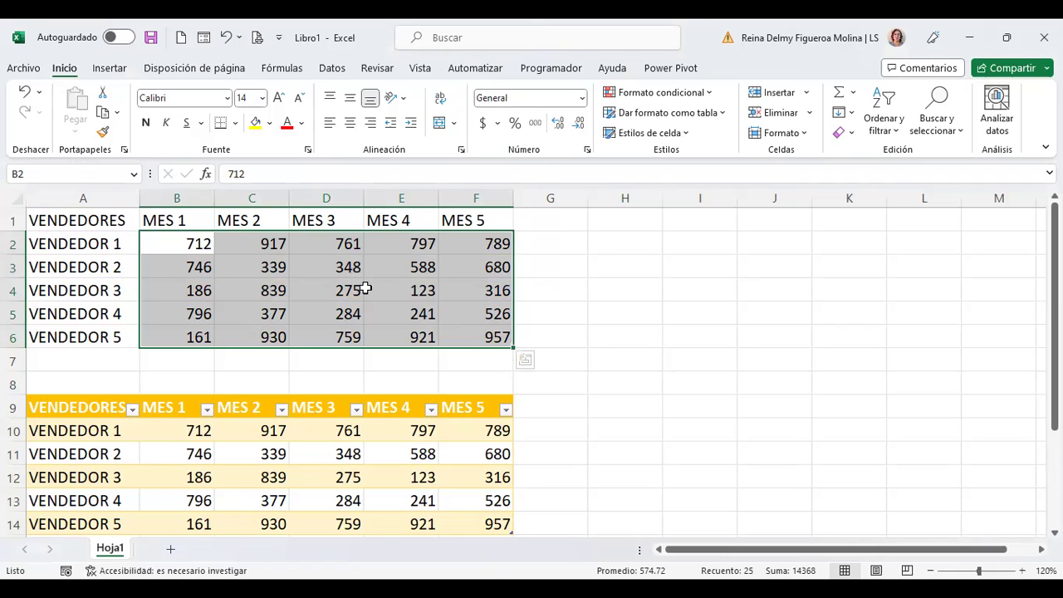
key(ctrl+c)
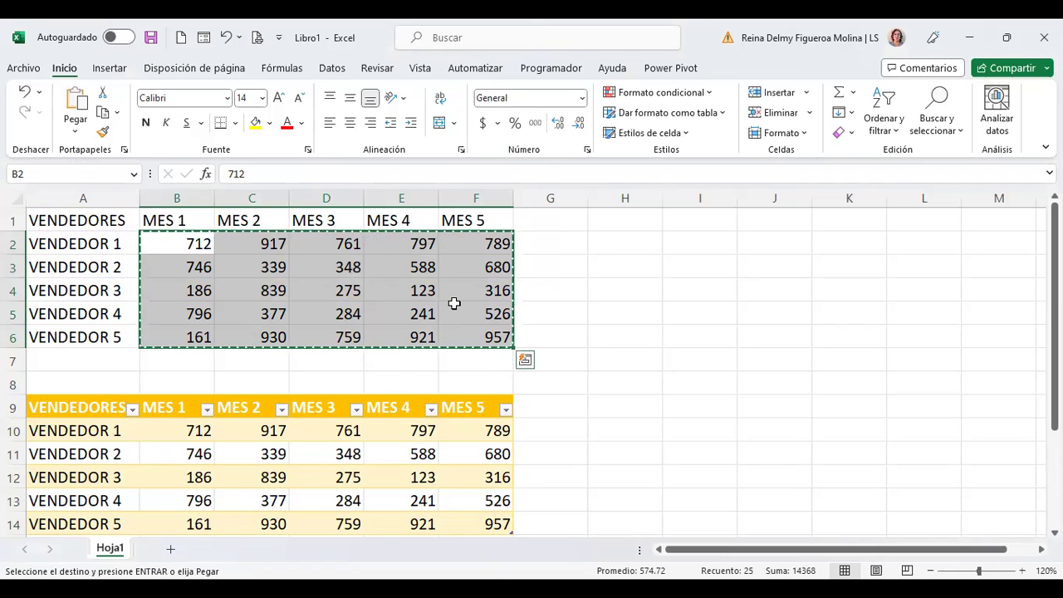
click(75, 133)
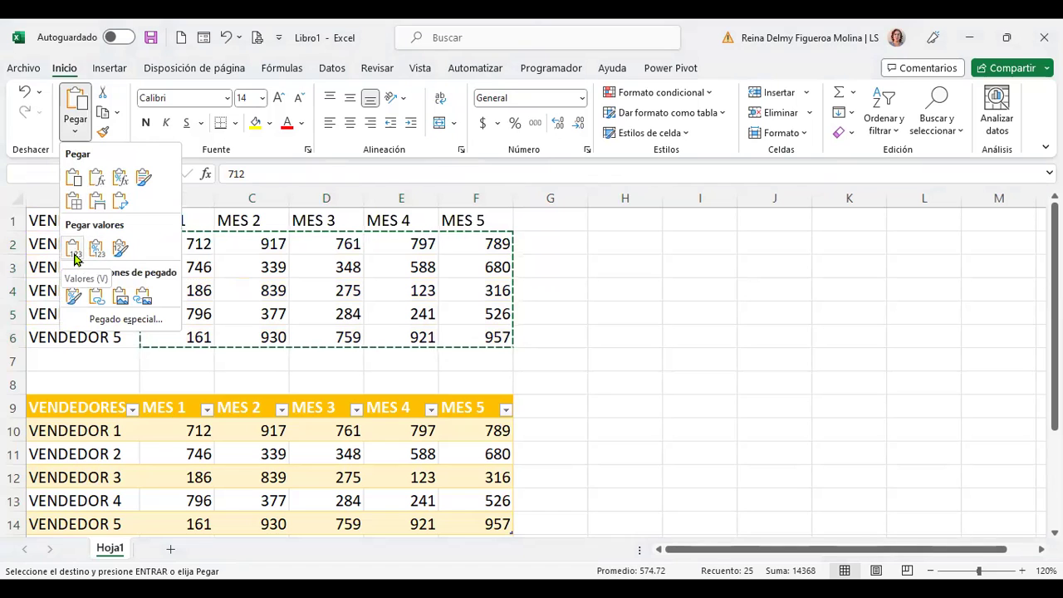
right_click(486, 261)
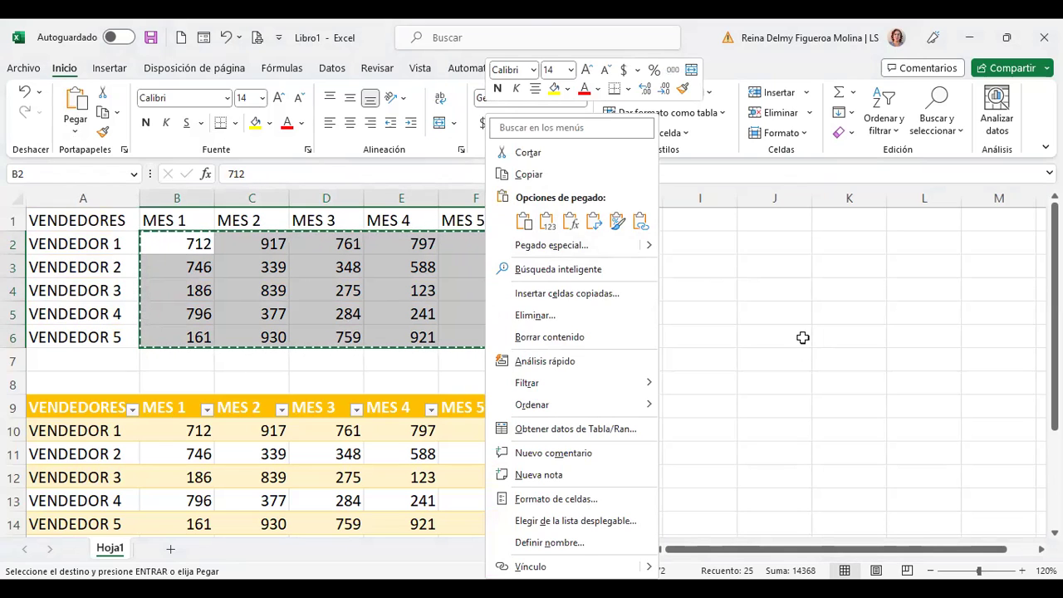
key(Escape)
key(Escape)
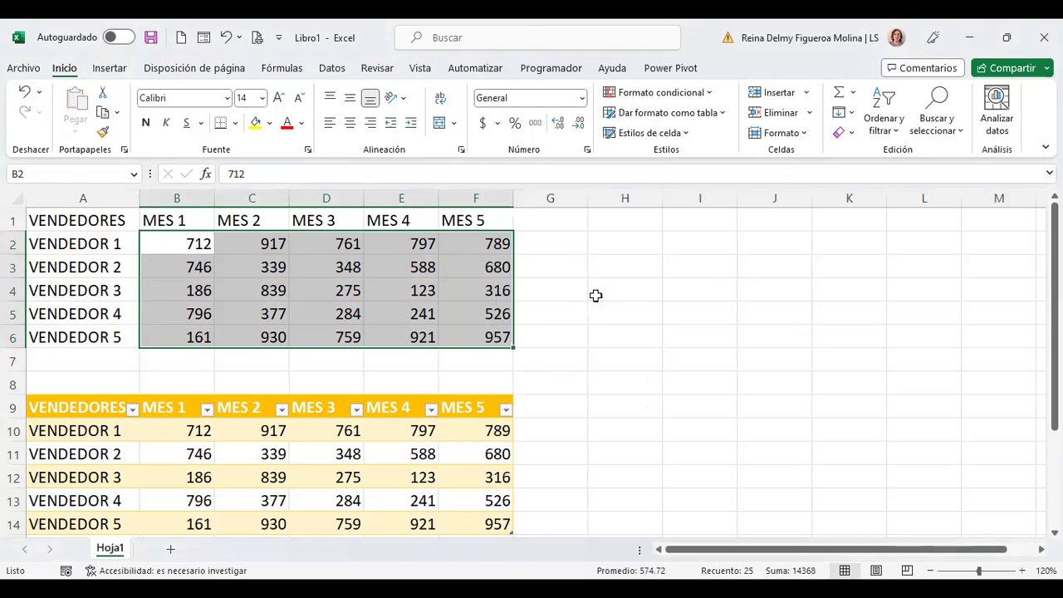
click(486, 455)
scroll(442, 423, down, 1)
scroll(442, 423, up, 1)
click(750, 67)
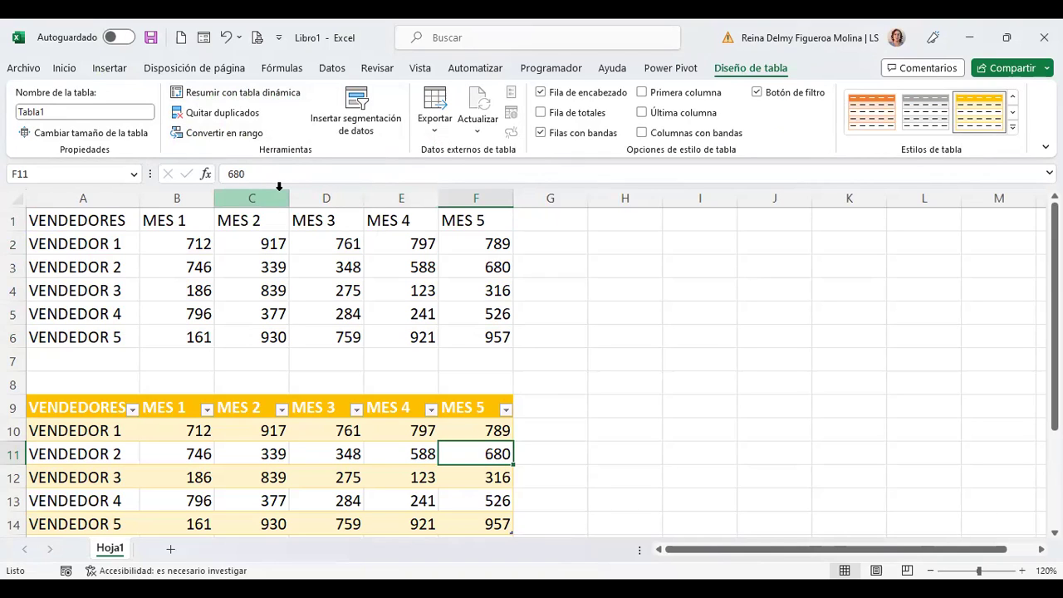
Step: Create a PivotTable from Tabla1 on the existing sheet at cell A17
click(278, 98)
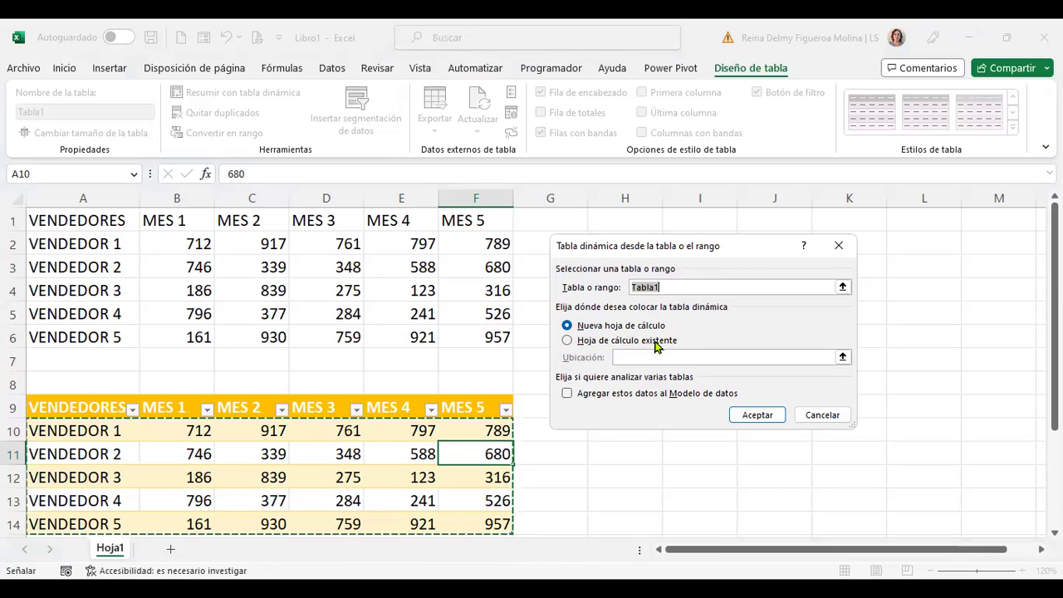
click(623, 340)
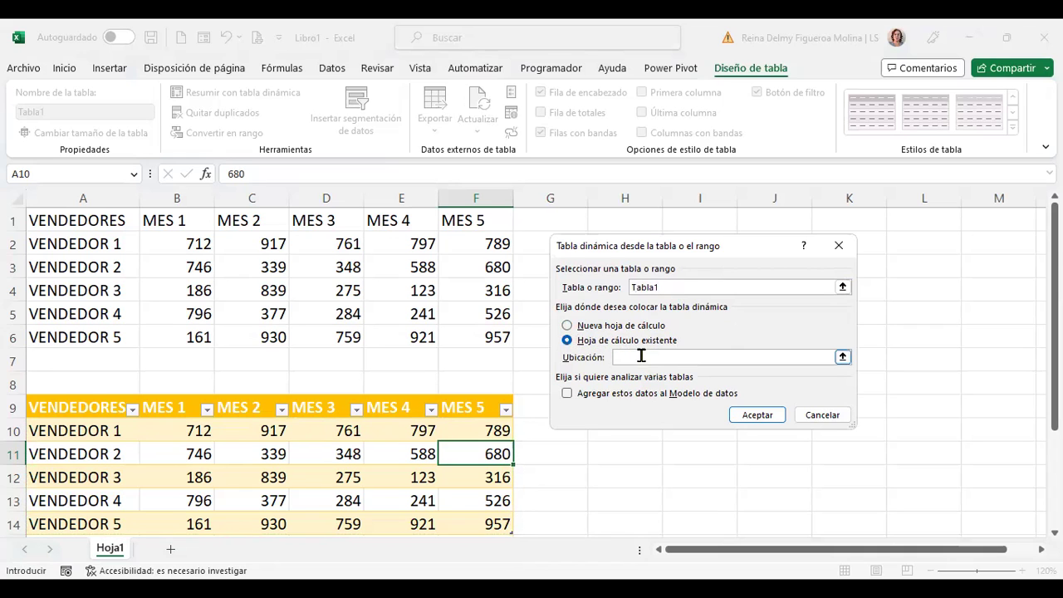
scroll(642, 356, down, 2)
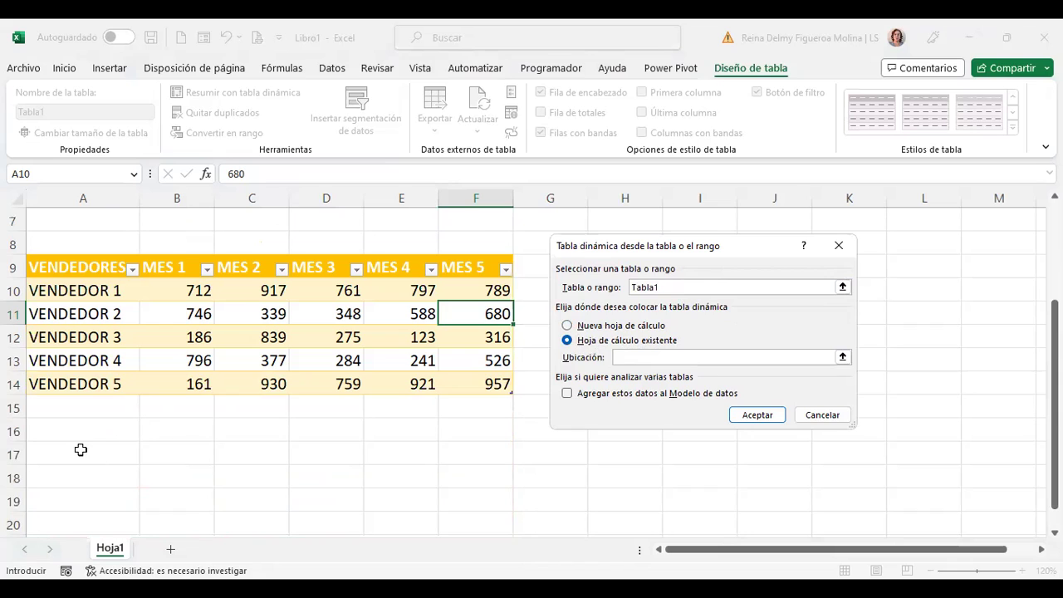
click(79, 452)
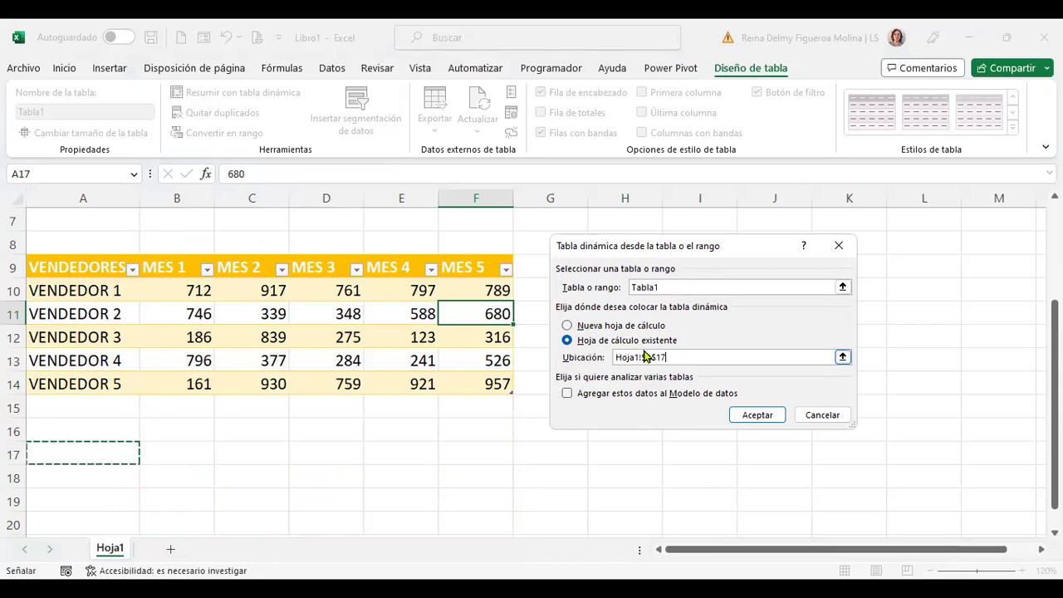
click(764, 415)
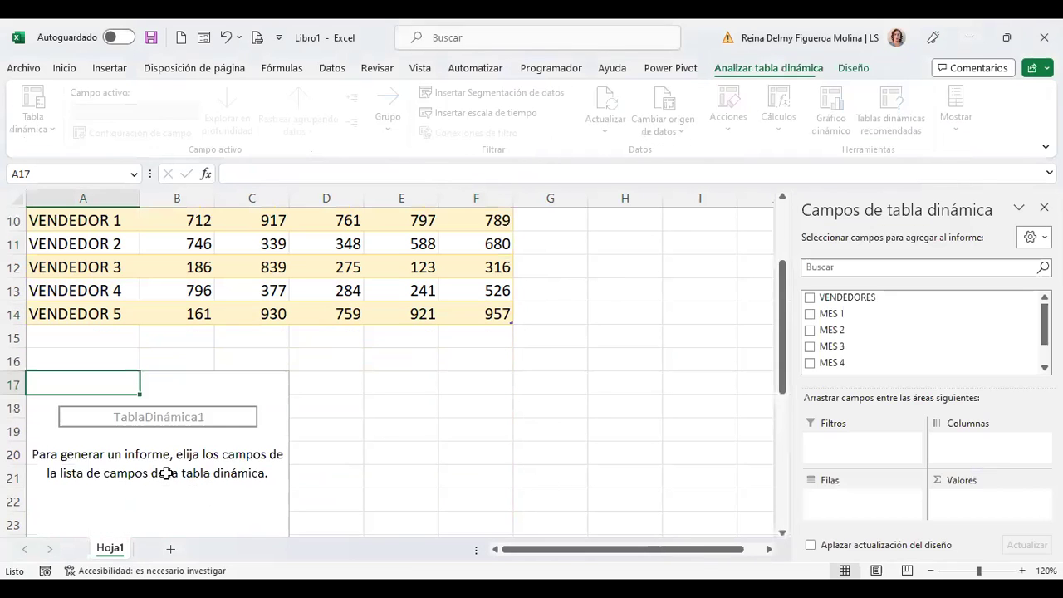
Step: Build the pivot with VENDEDORES as rows and sums of MES 1 and MES 2 as values
scroll(210, 479, down, 2)
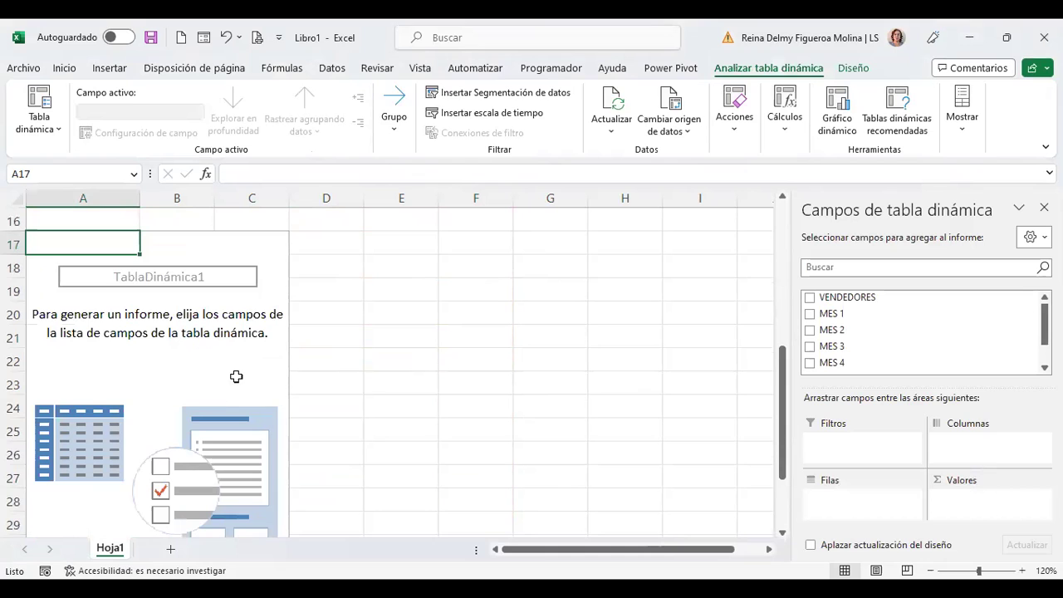
scroll(236, 375, up, 4)
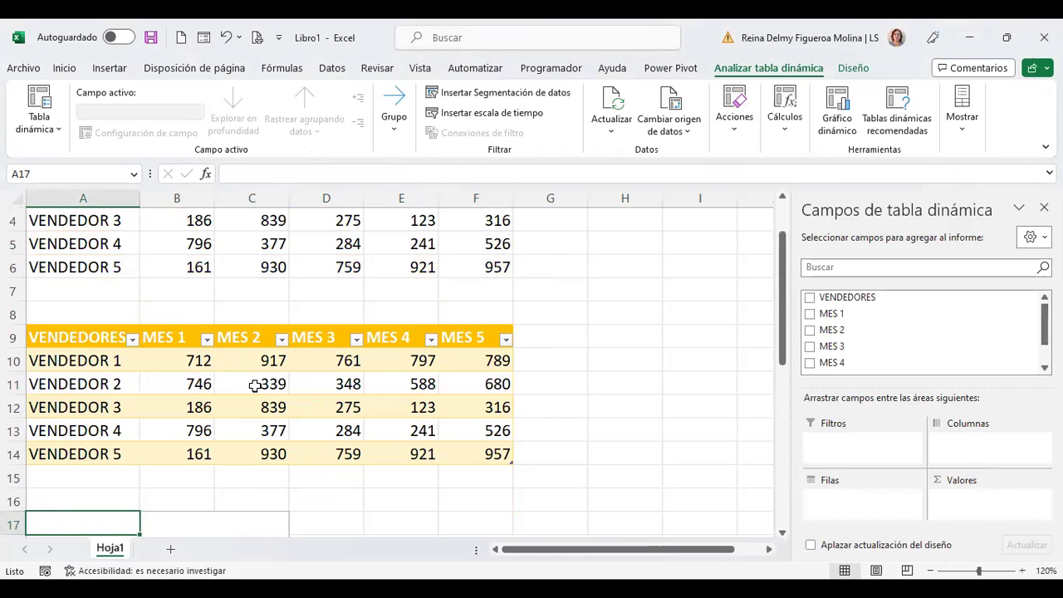
scroll(271, 493, down, 2)
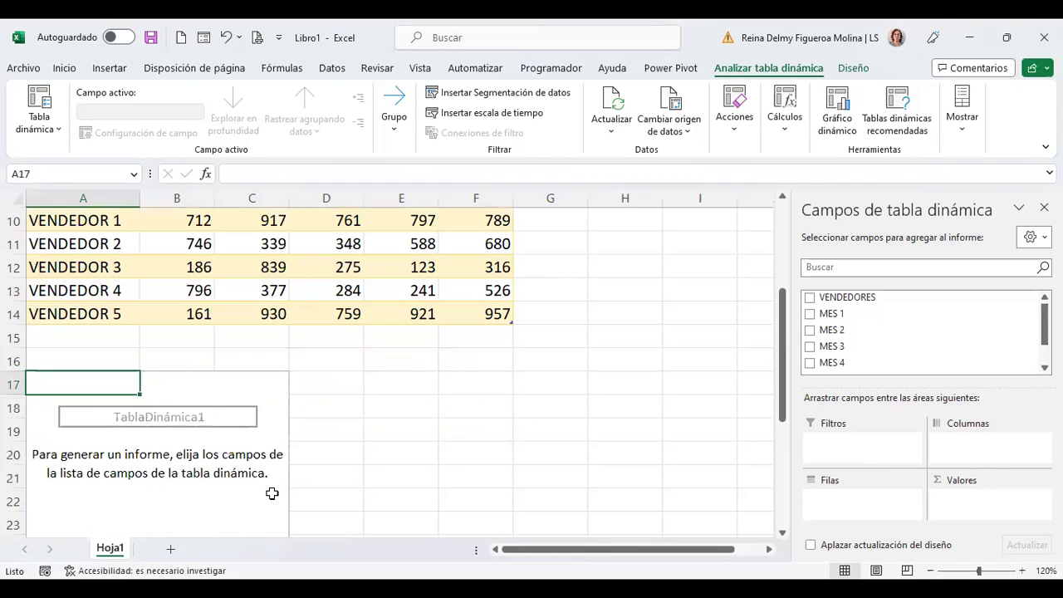
scroll(272, 492, down, 1)
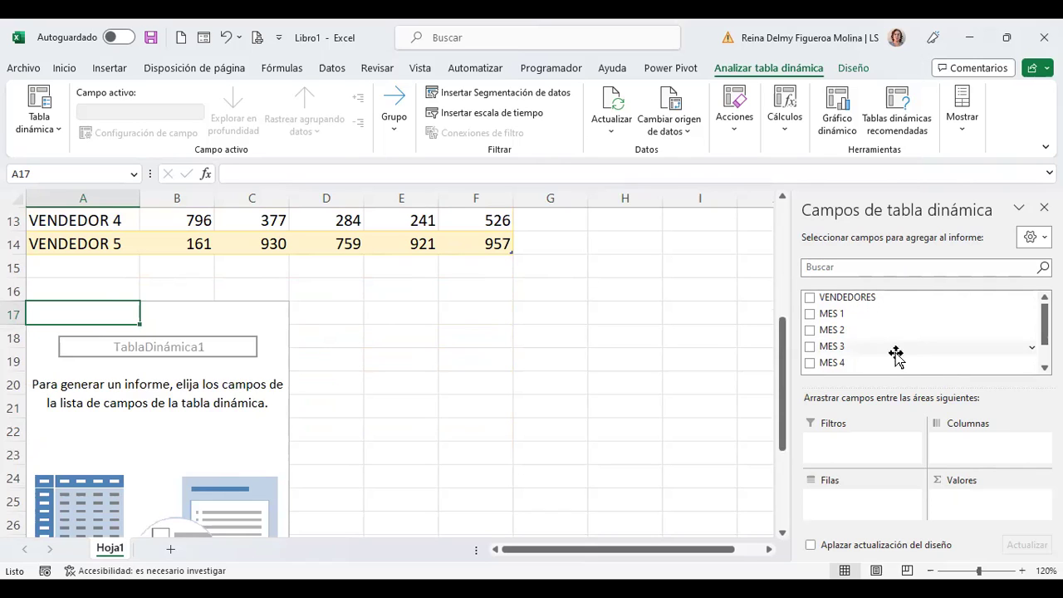
scroll(886, 371, down, 2)
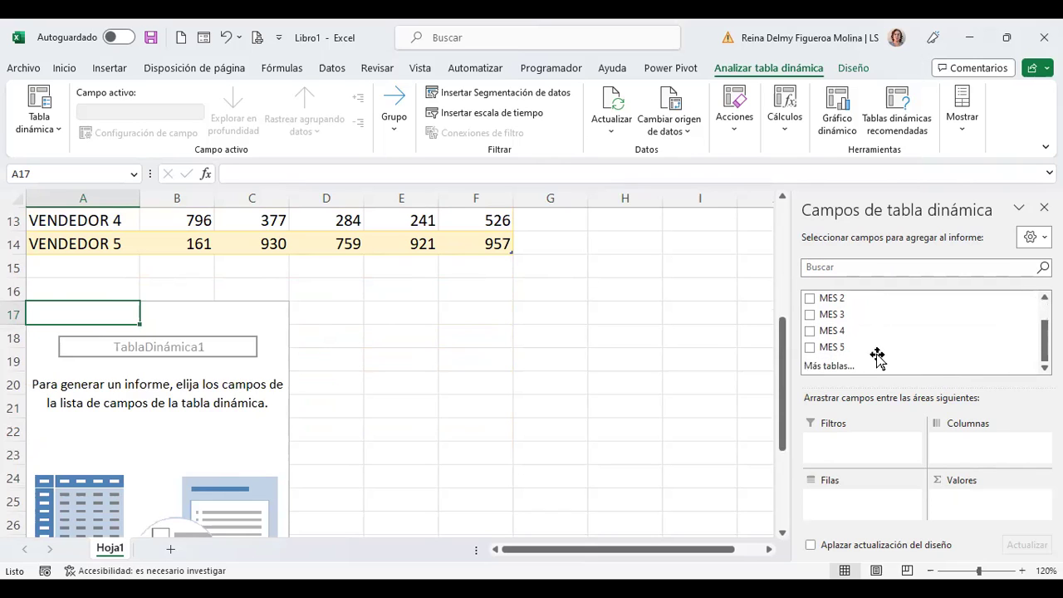
scroll(878, 357, up, 2)
click(809, 299)
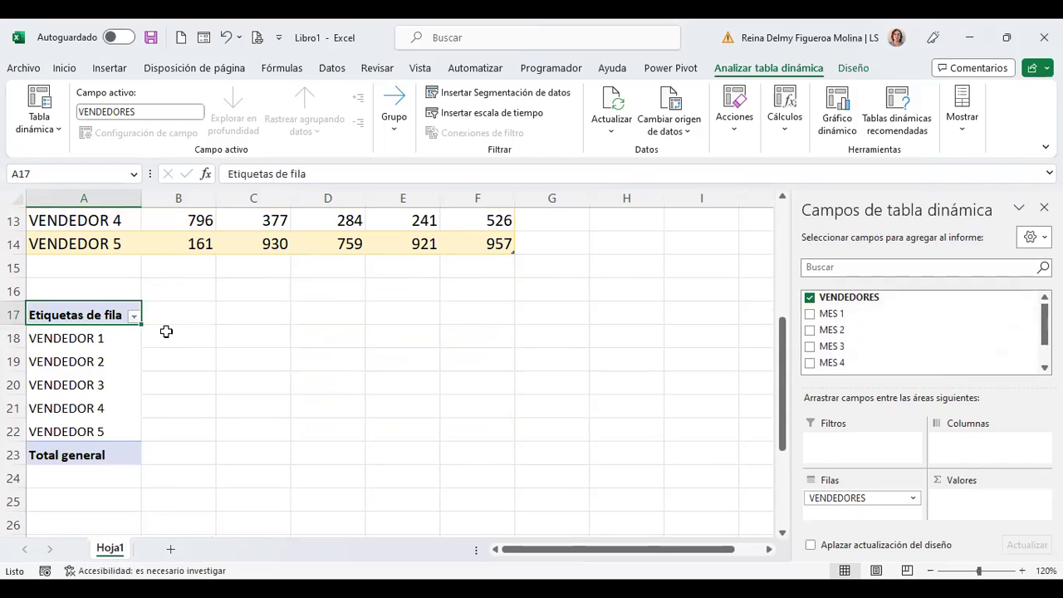
click(810, 316)
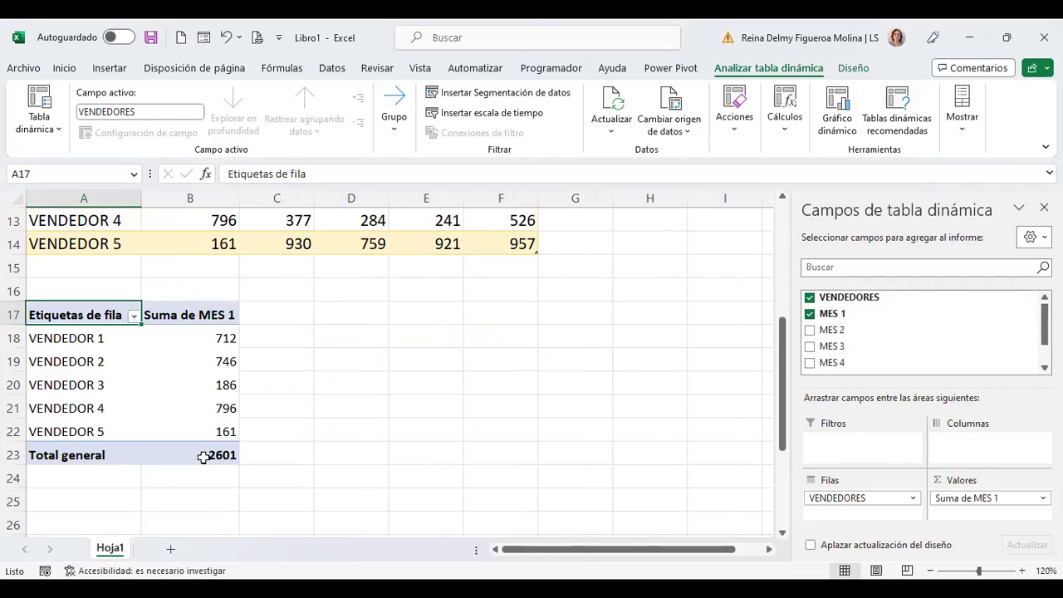
mouse_move(201, 452)
click(810, 330)
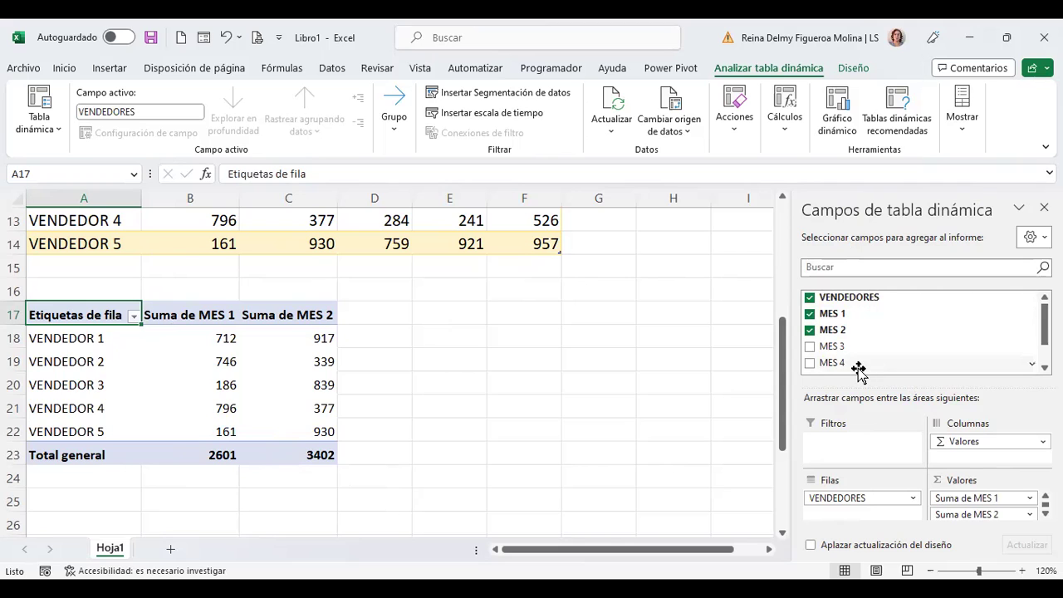
scroll(380, 294, up, 4)
scroll(380, 294, down, 1)
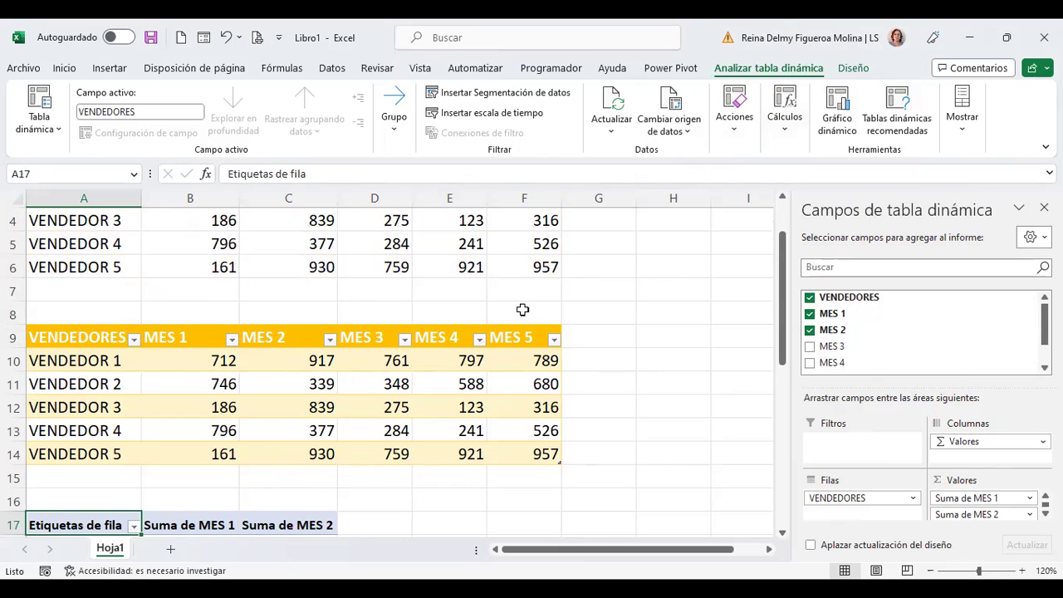
Step: Copy the VENDEDOR 5 row into row 15 and insert a blank row at 16
click(450, 383)
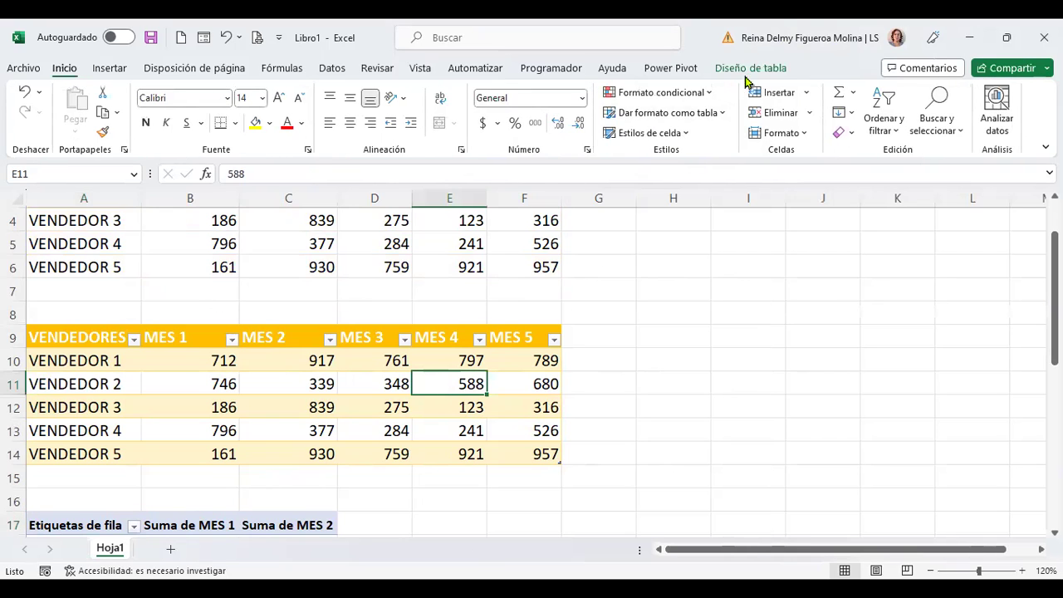
click(752, 68)
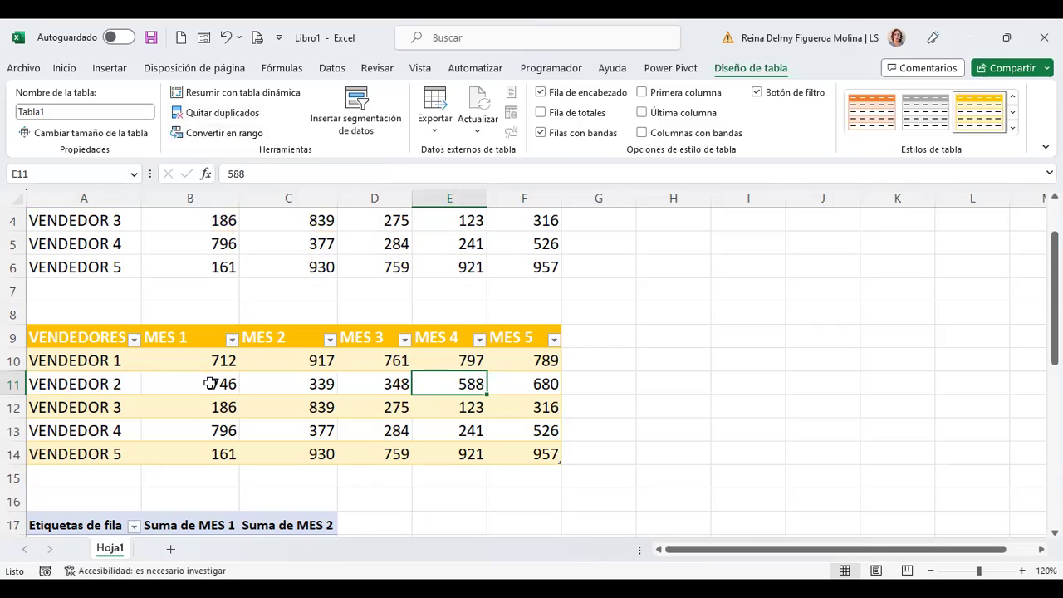
click(13, 453)
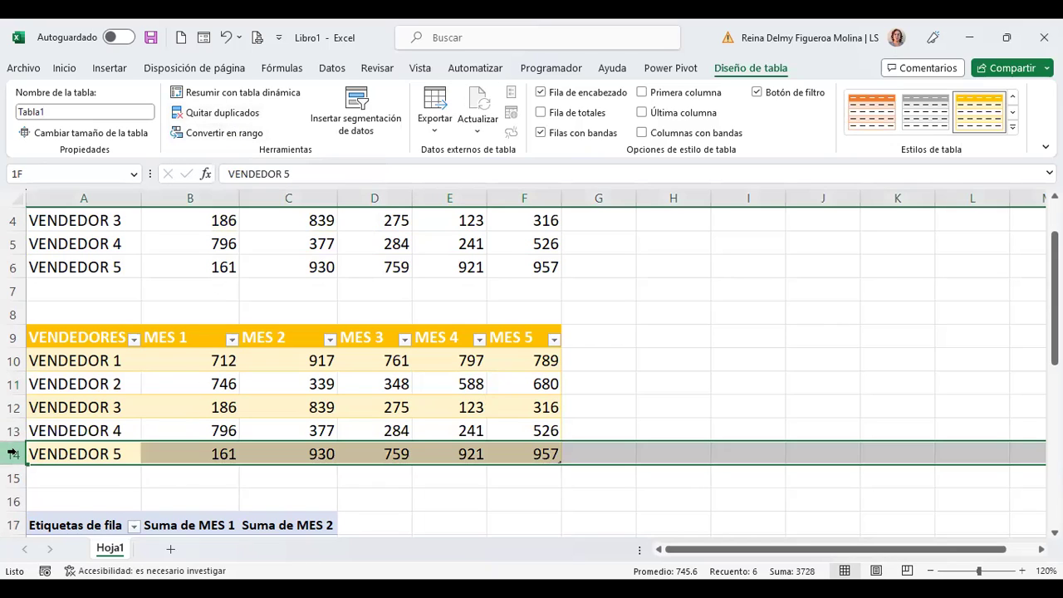
key(ctrl+c)
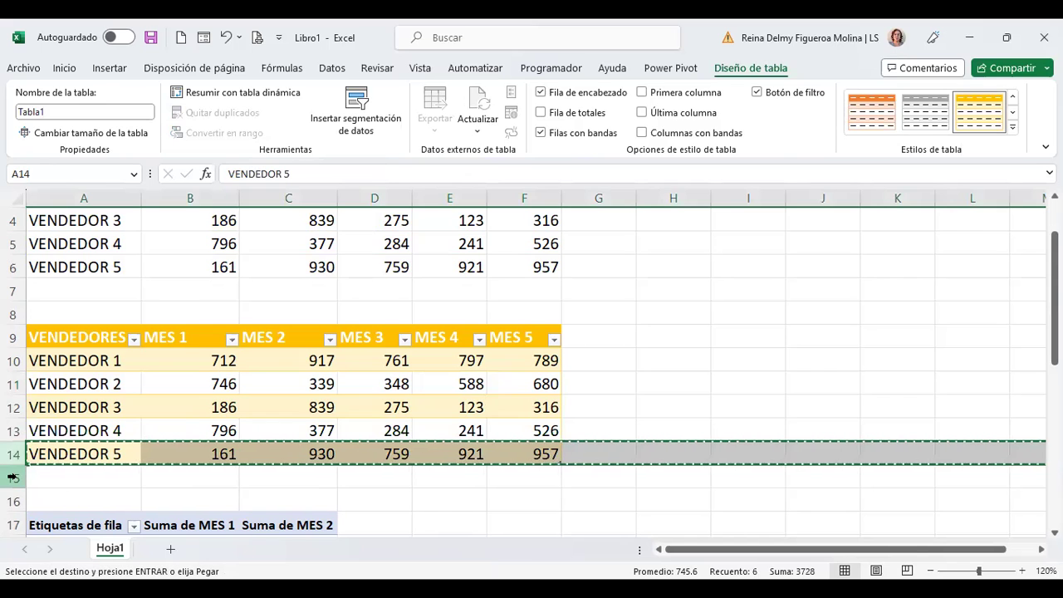
click(12, 476)
key(ctrl+v)
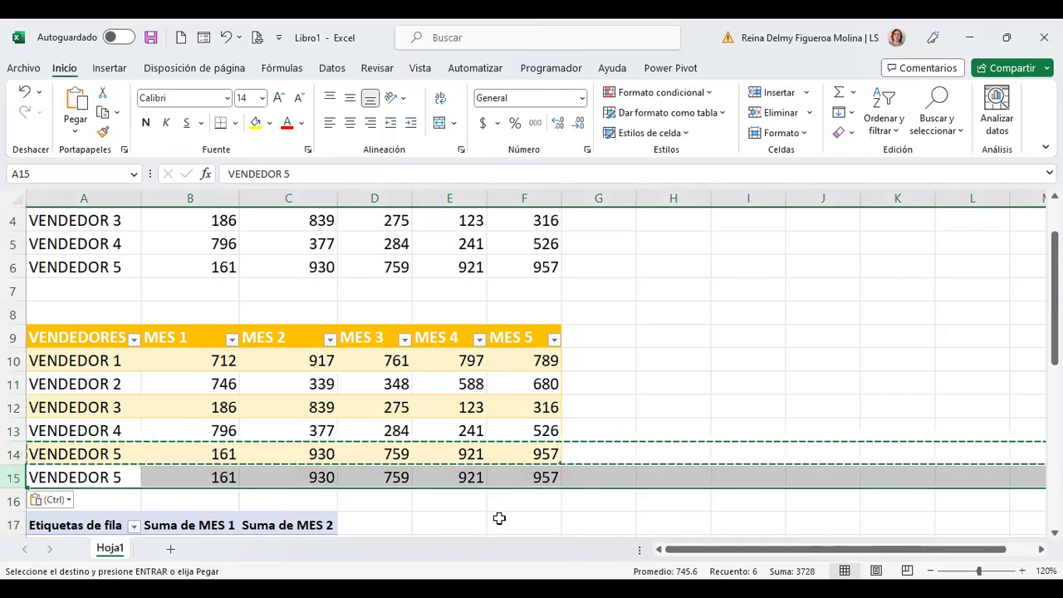
click(499, 520)
click(12, 501)
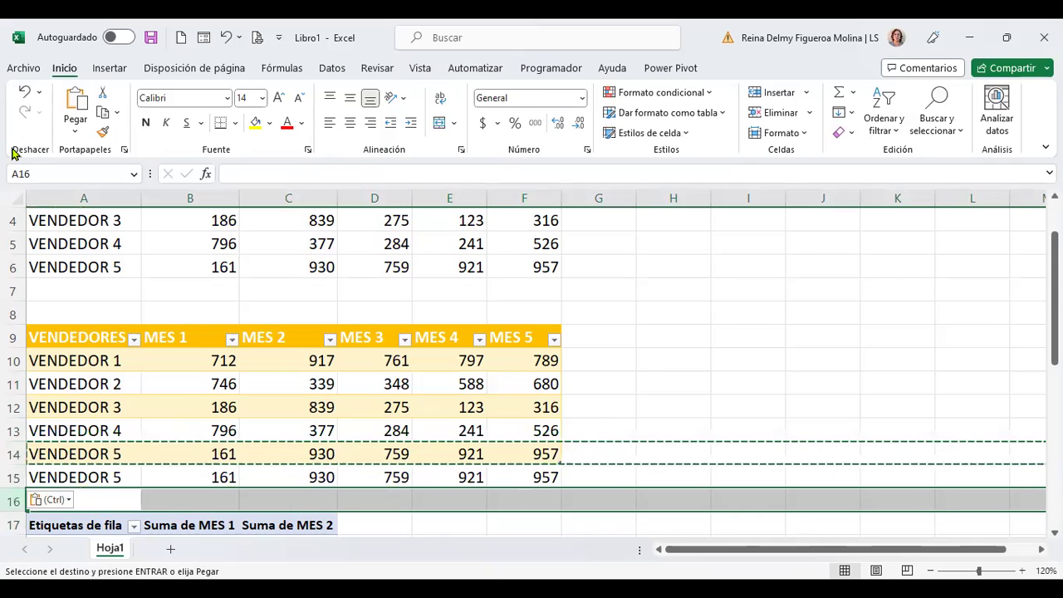
key(Escape)
key(ctrl+plus)
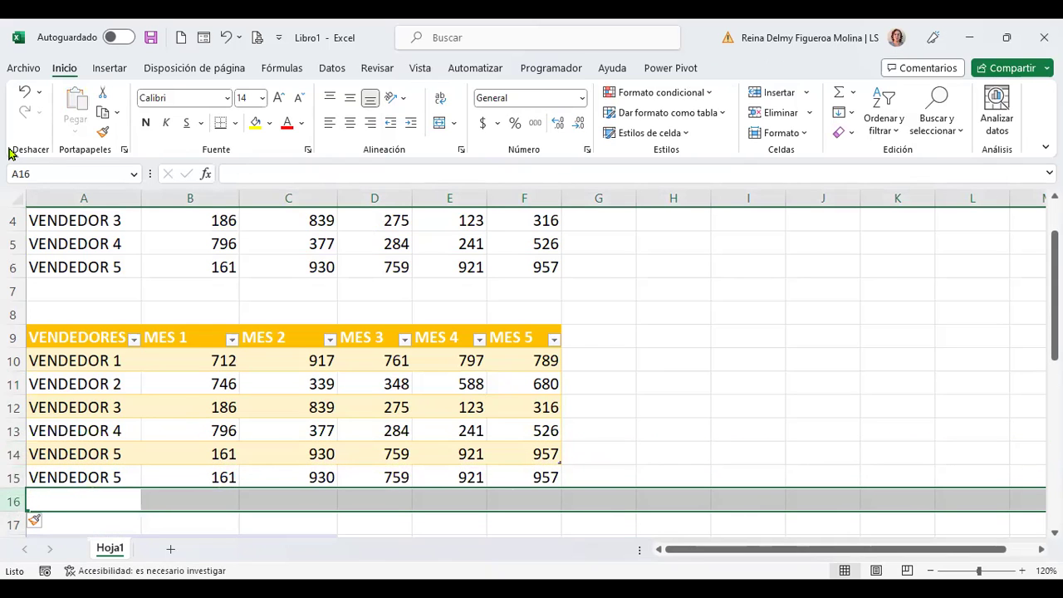
Step: Copy the VENDEDOR 1 row from row 10 into row 16
scroll(197, 399, down, 4)
scroll(196, 402, up, 3)
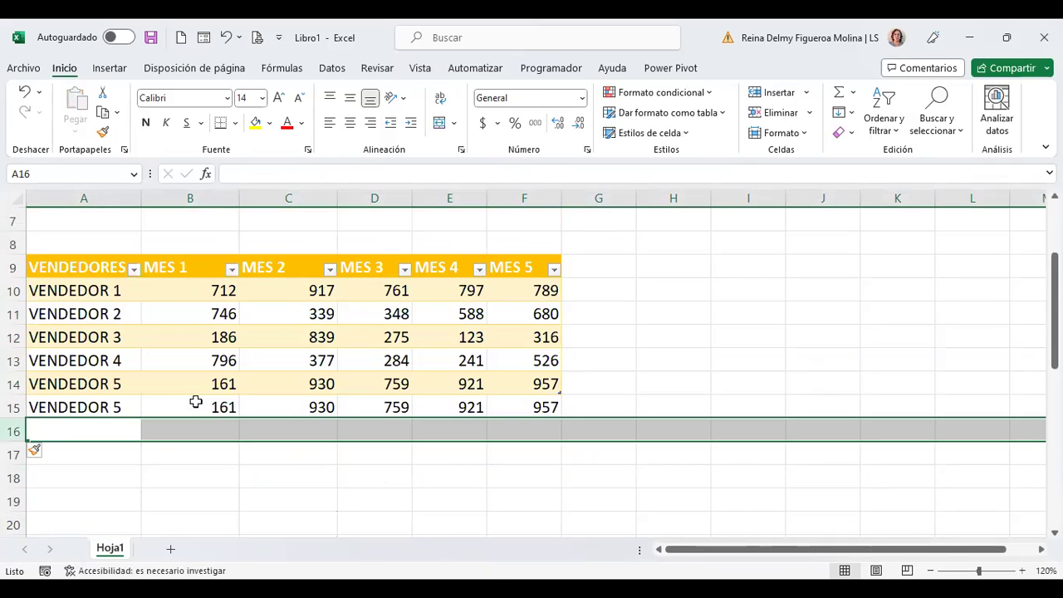
click(14, 290)
key(ctrl+c)
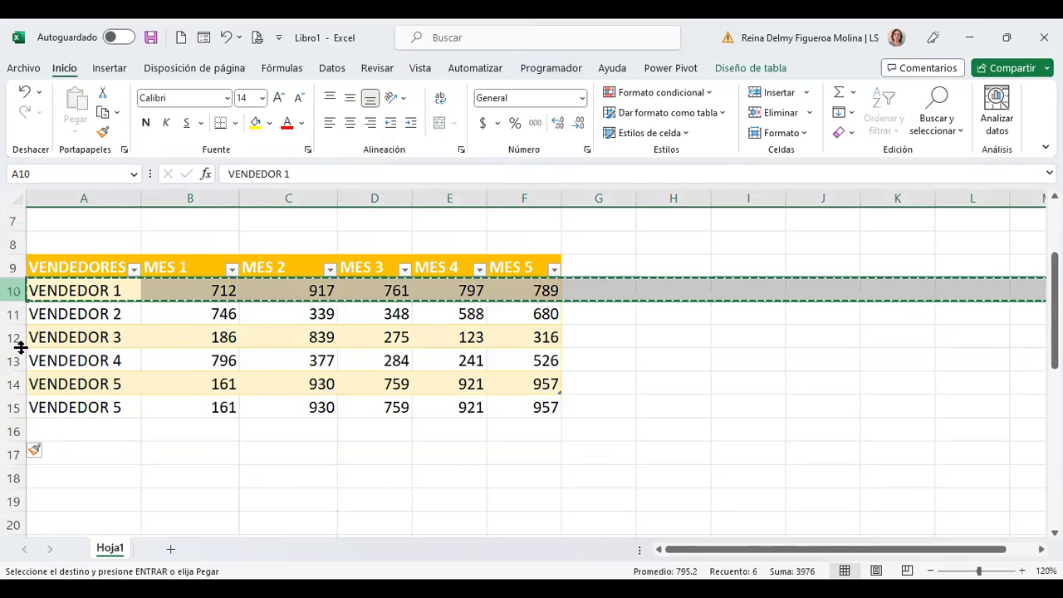
click(13, 429)
key(ctrl+v)
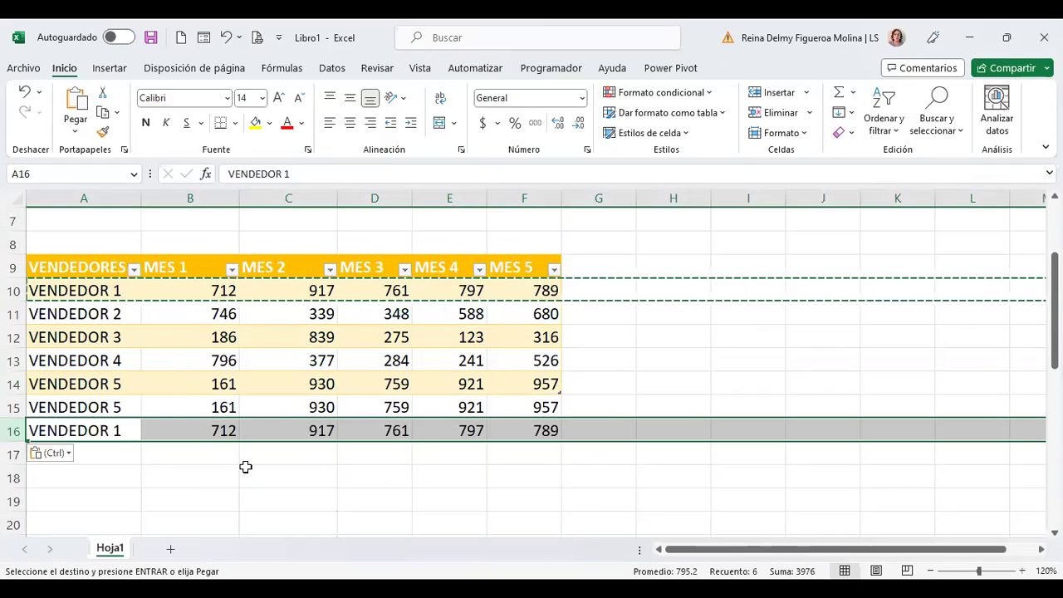
click(246, 473)
key(Escape)
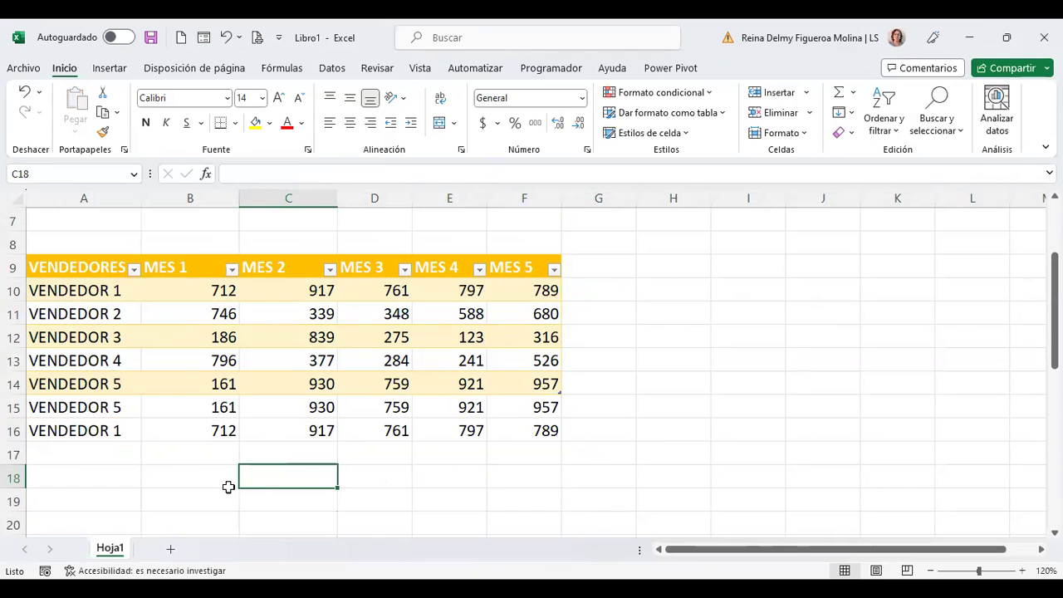
Step: Check that the copied VENDEDOR 5 and VENDEDOR 1 rows match the originals
click(95, 407)
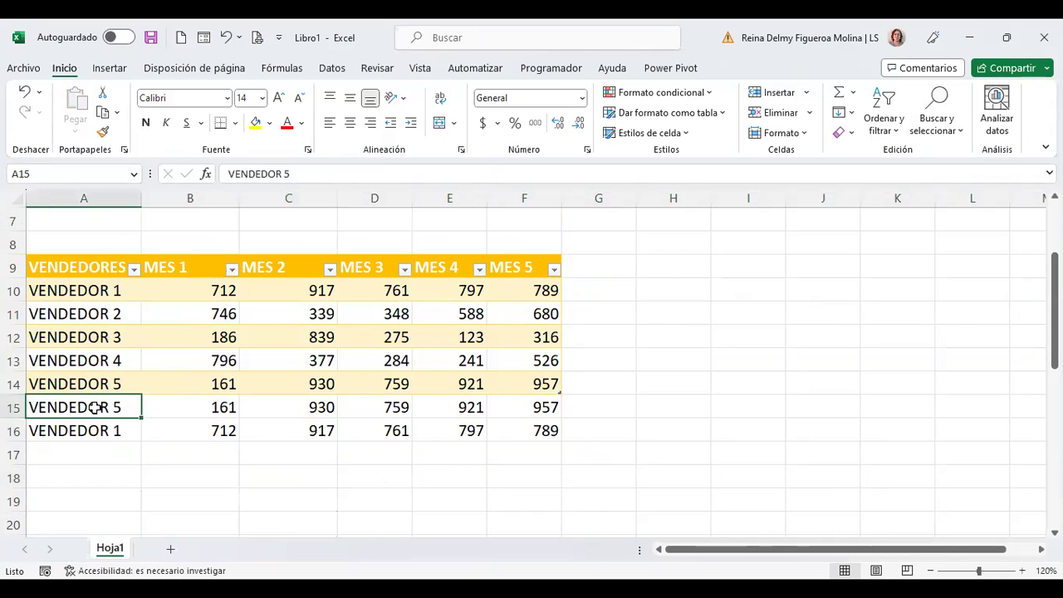
click(95, 423)
click(95, 297)
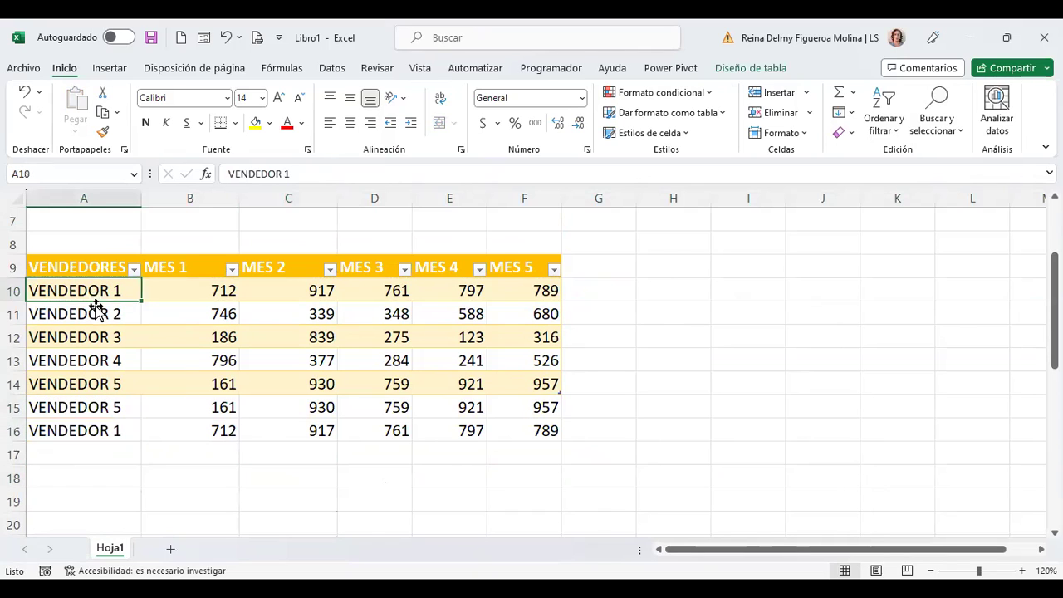
click(112, 431)
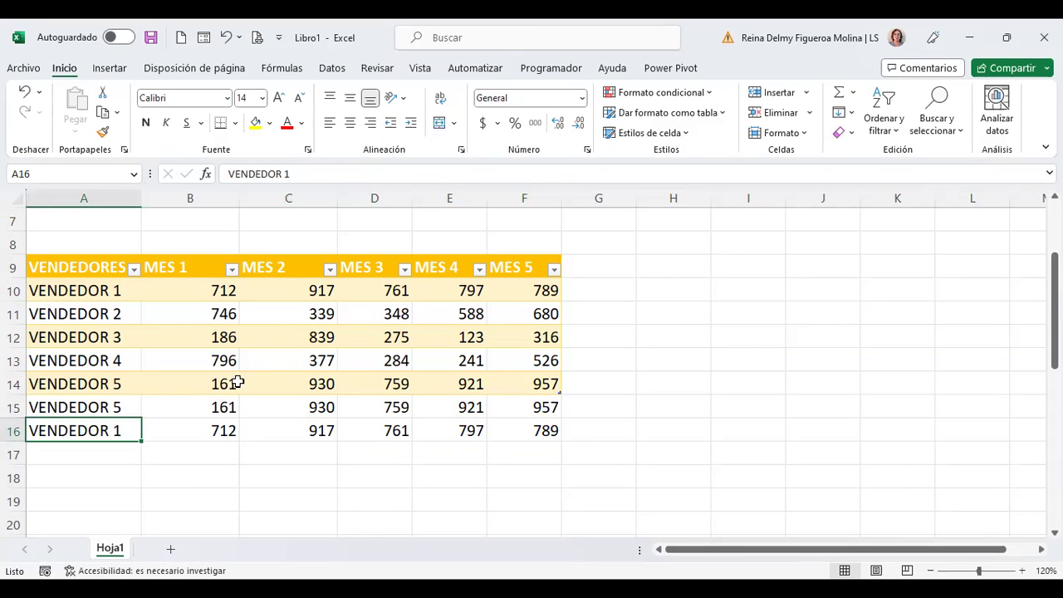
click(199, 381)
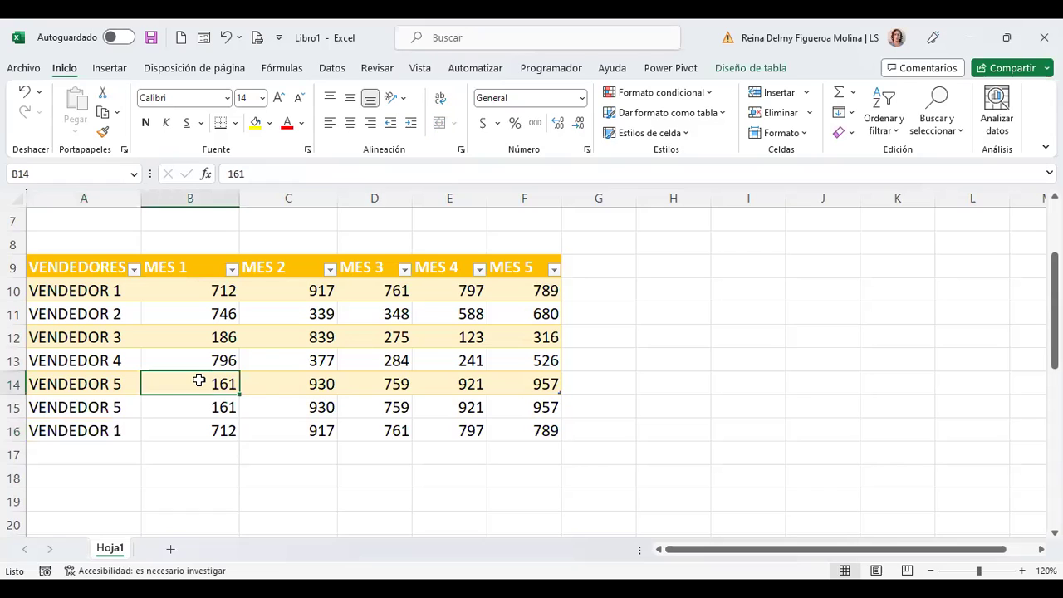
click(98, 405)
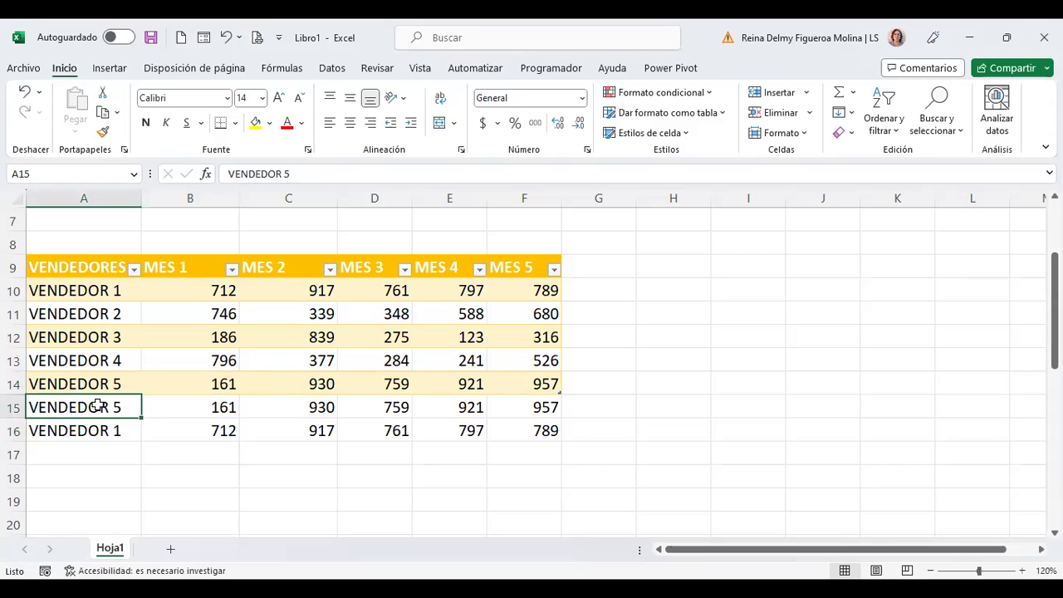
click(193, 427)
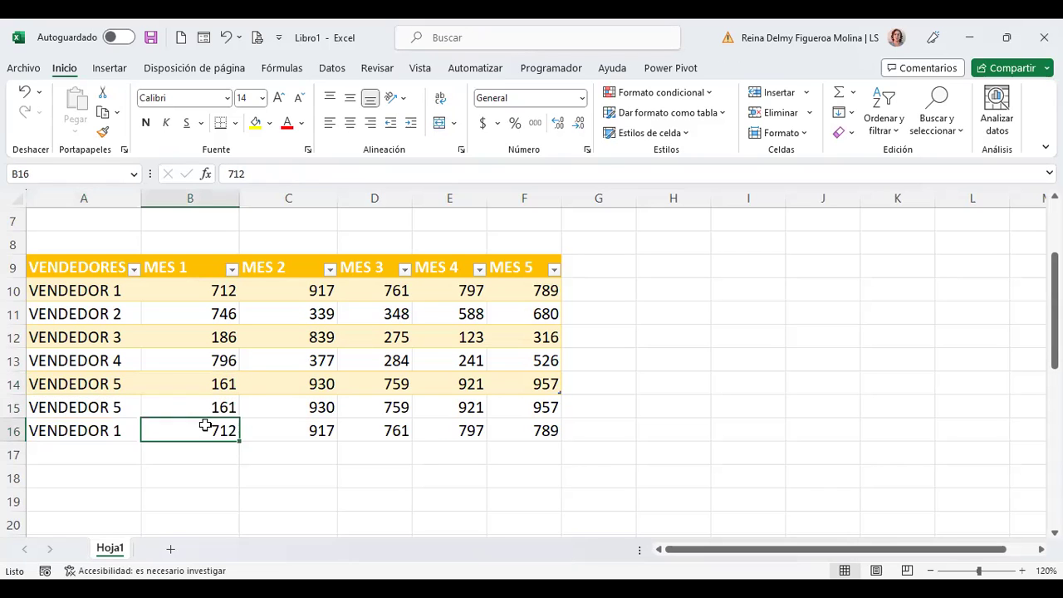
click(308, 427)
click(399, 422)
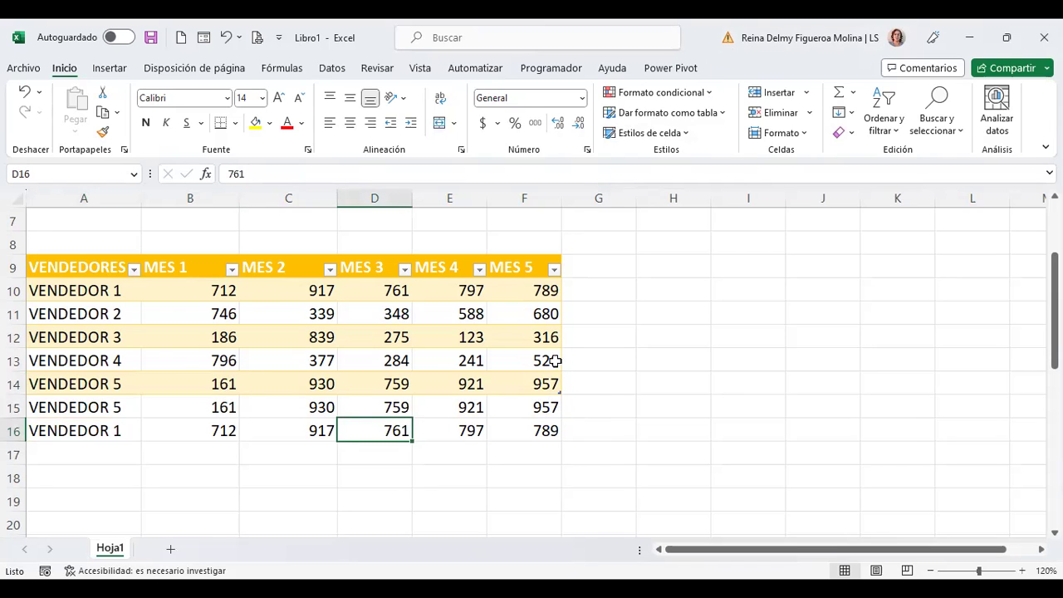
Step: Resize Tabla1 down so it includes rows 15 and 16
click(512, 294)
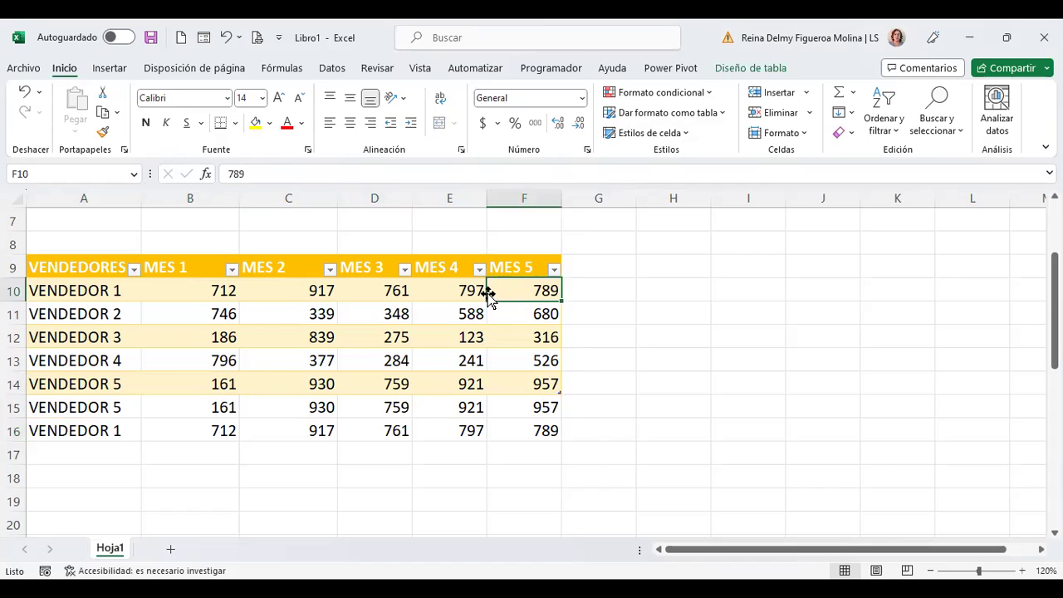
drag(560, 396, 563, 441)
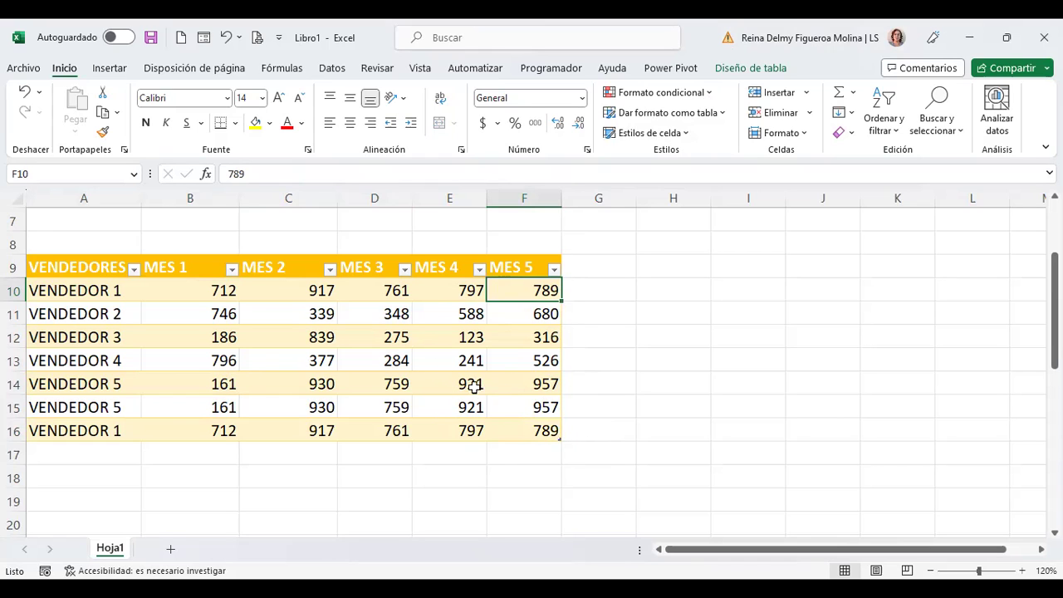
click(751, 67)
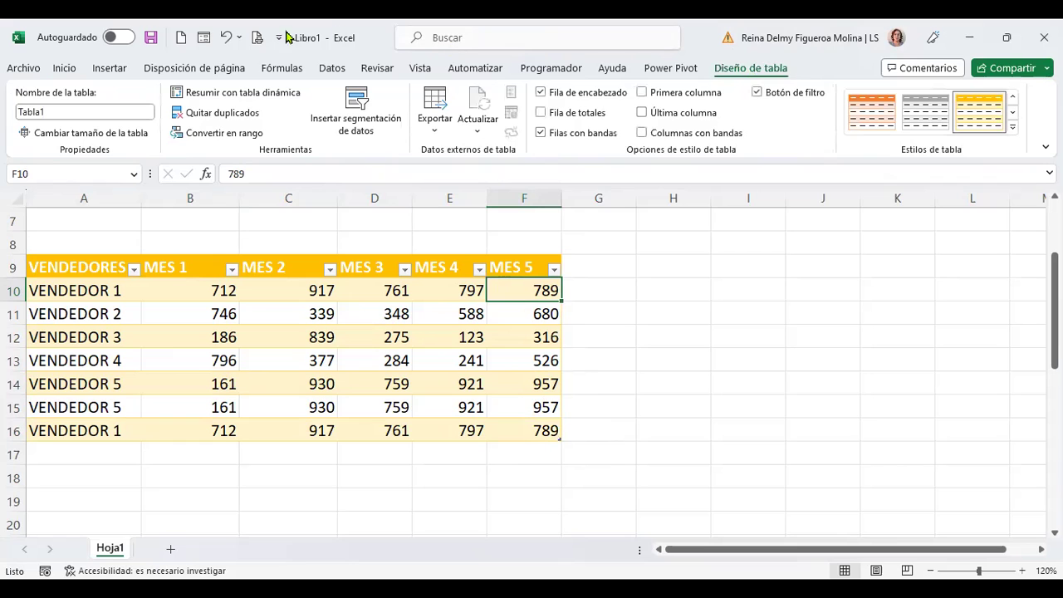
Step: Run Remove Duplicates on Tabla1 across all columns, dropping the two repeated rows
click(230, 121)
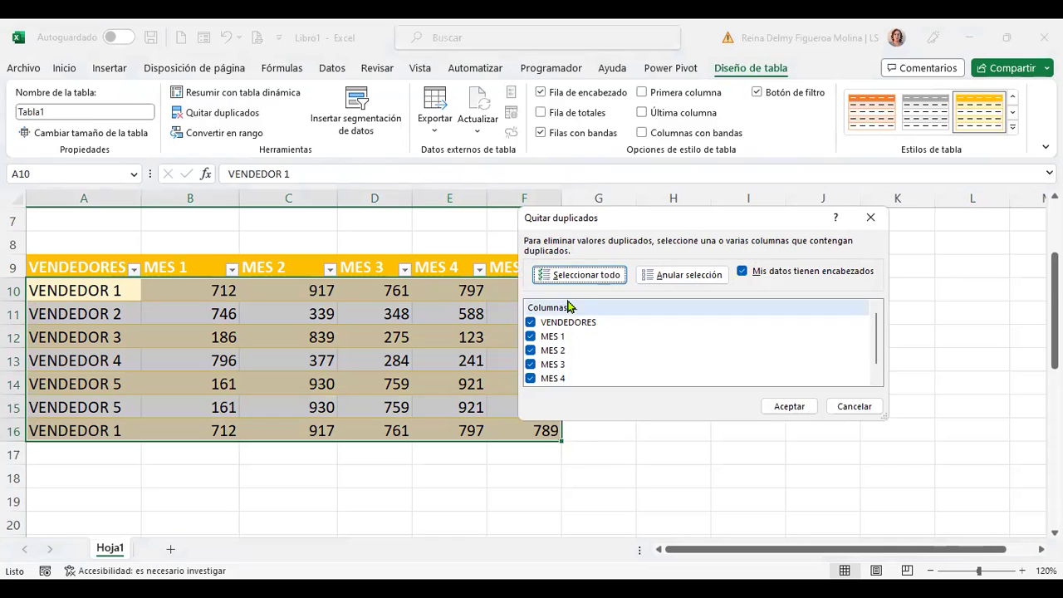
scroll(570, 348, down, 1)
scroll(560, 365, up, 1)
scroll(536, 348, down, 1)
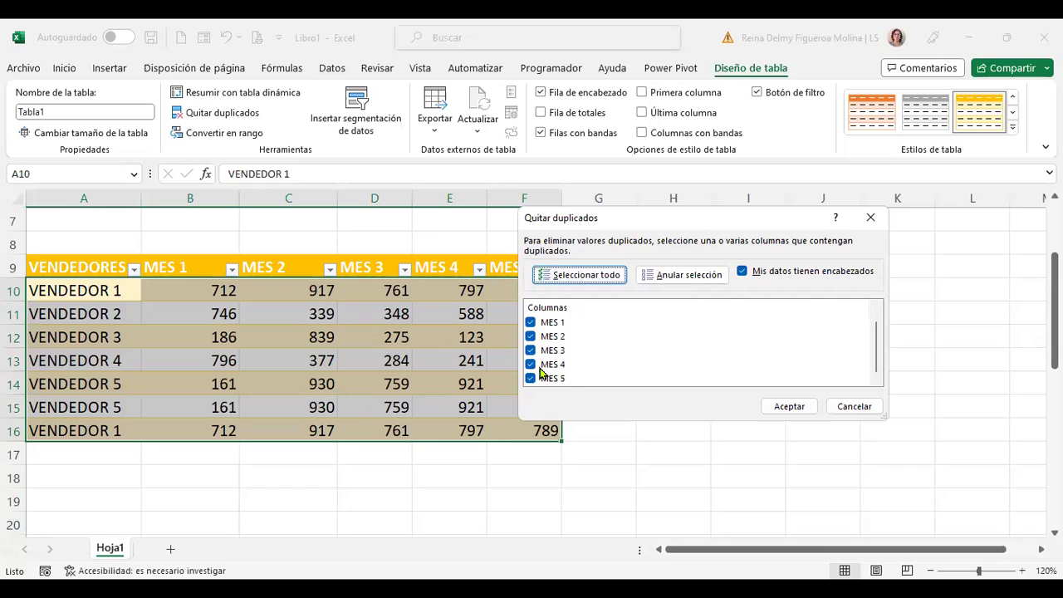
scroll(544, 353, up, 1)
scroll(565, 339, down, 1)
scroll(565, 339, up, 1)
scroll(552, 337, down, 1)
click(788, 406)
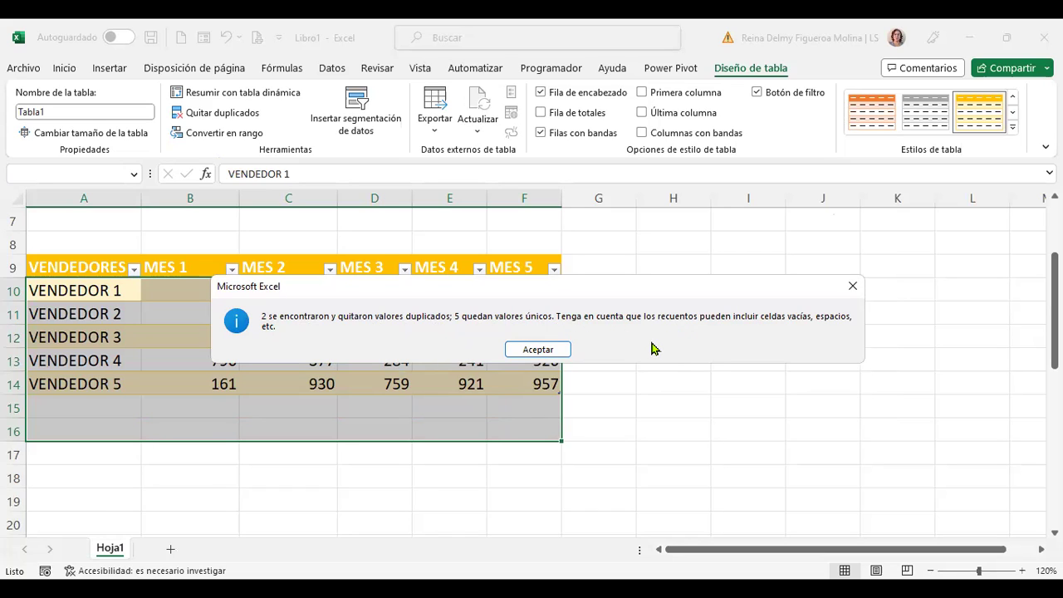
click(539, 349)
click(122, 407)
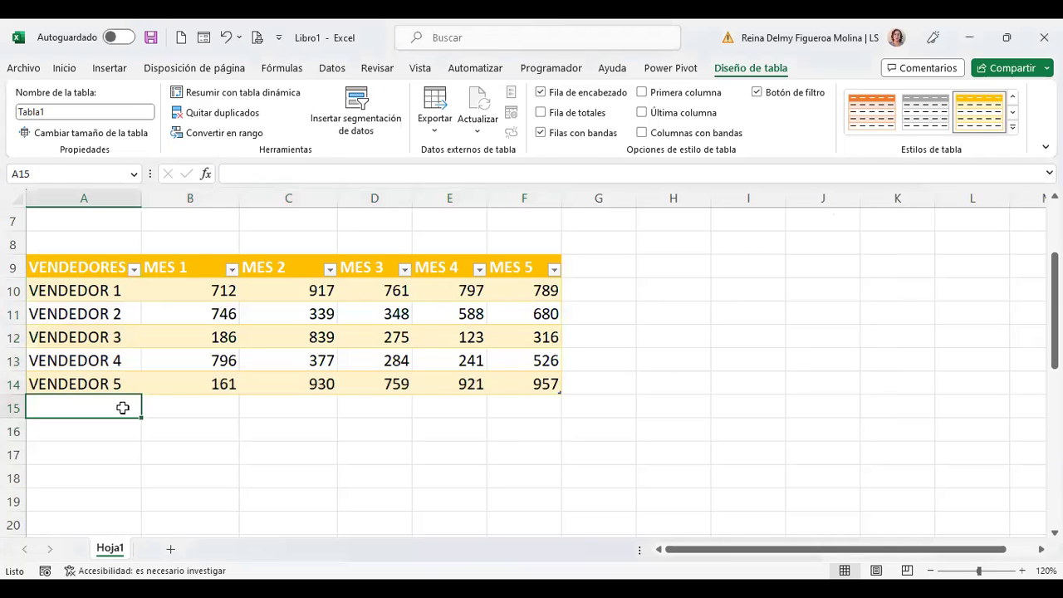
click(123, 342)
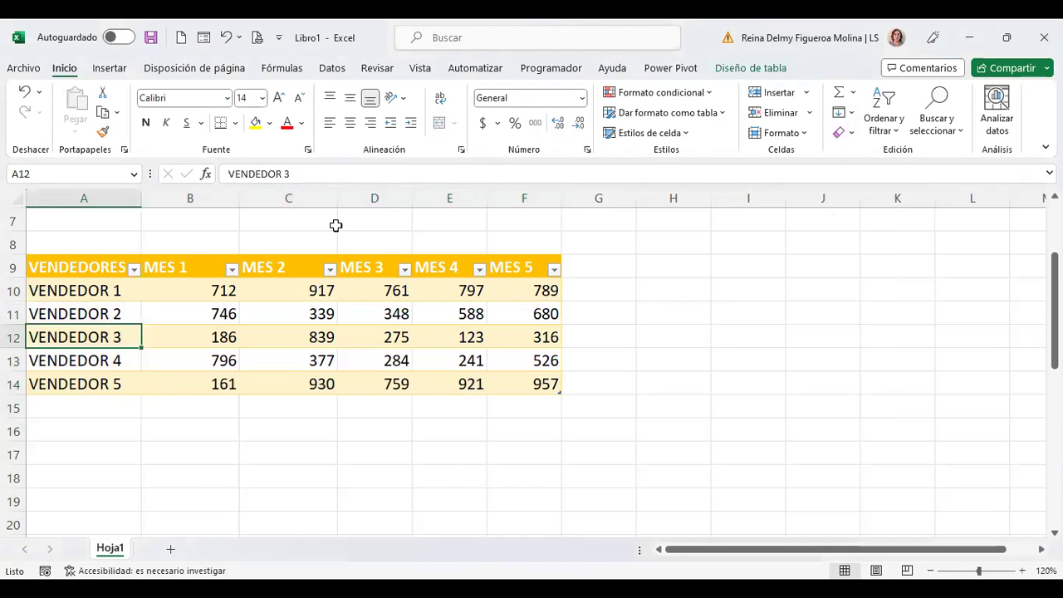
click(748, 68)
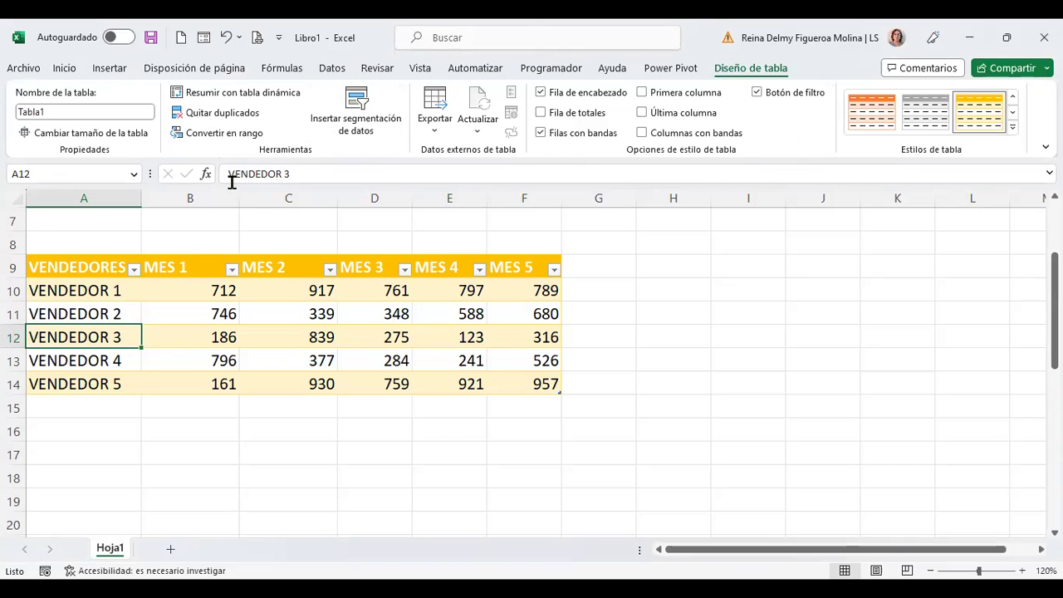
scroll(280, 154, up, 1)
scroll(280, 158, up, 1)
click(799, 360)
scroll(794, 356, up, 2)
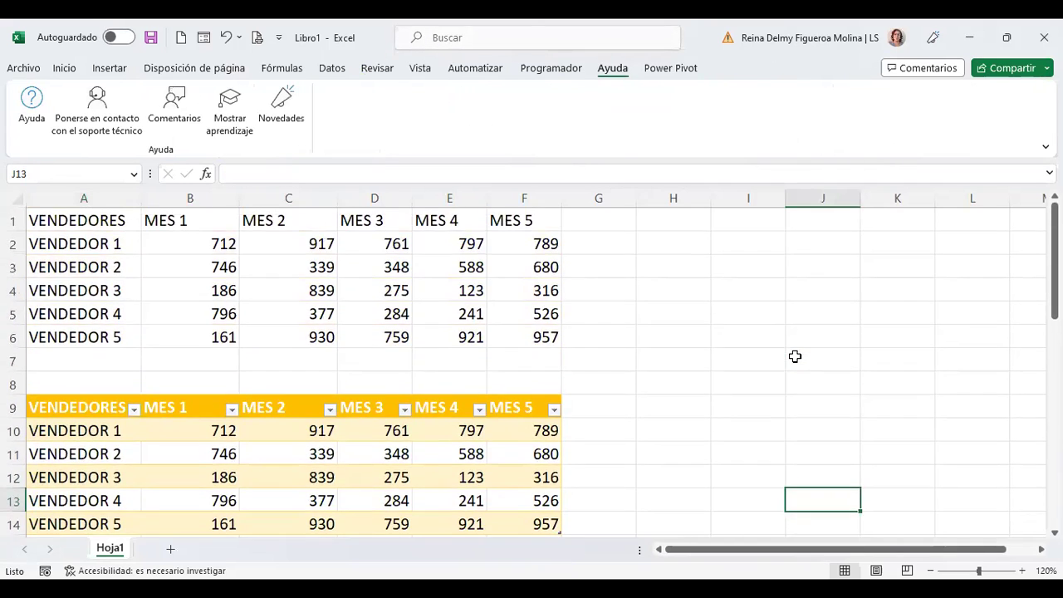
click(173, 424)
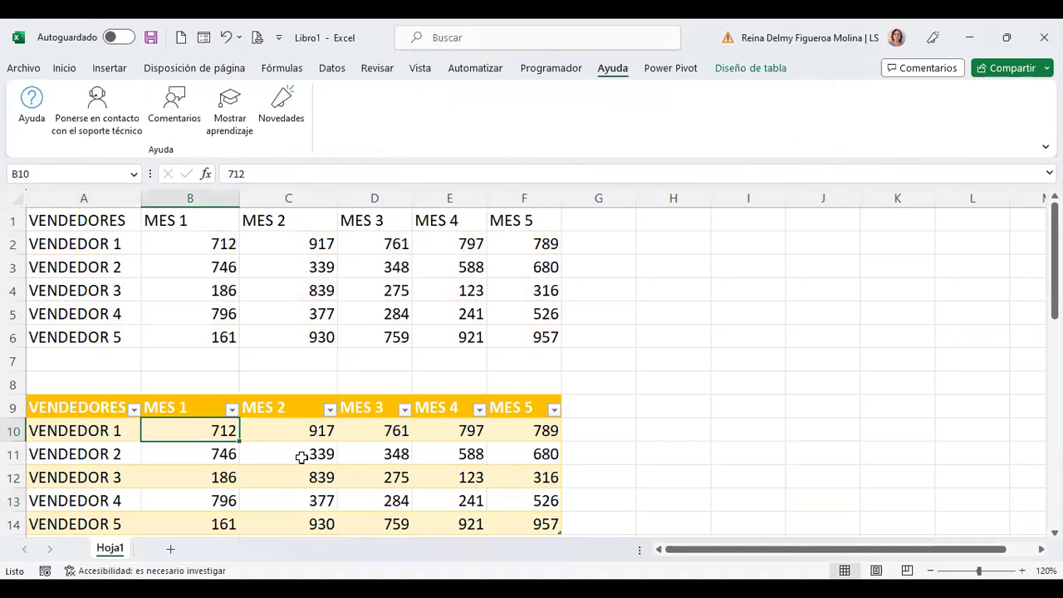
click(387, 453)
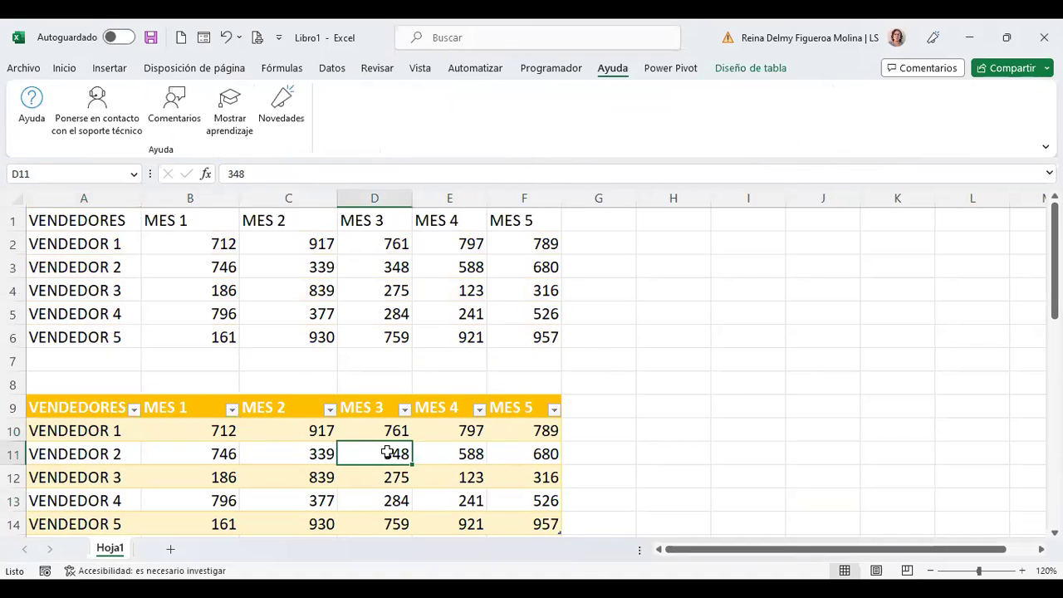
click(391, 266)
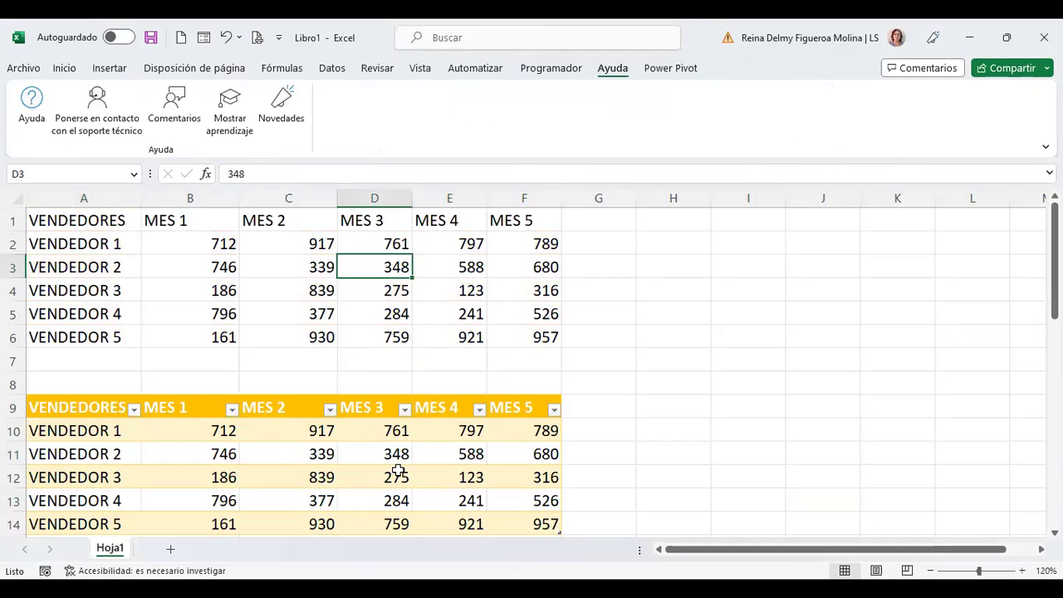
click(398, 471)
click(740, 68)
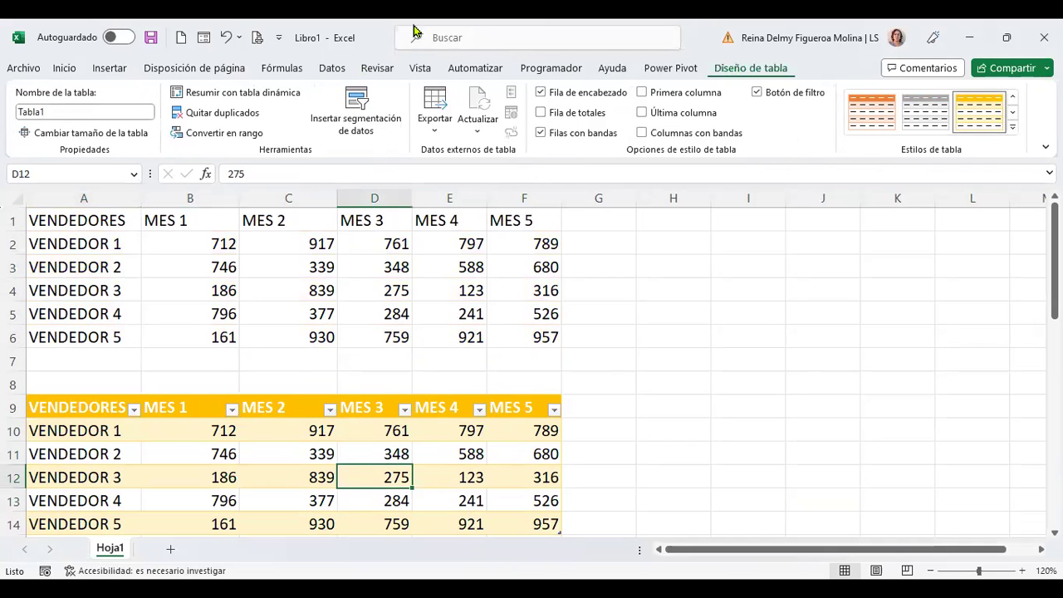
click(224, 135)
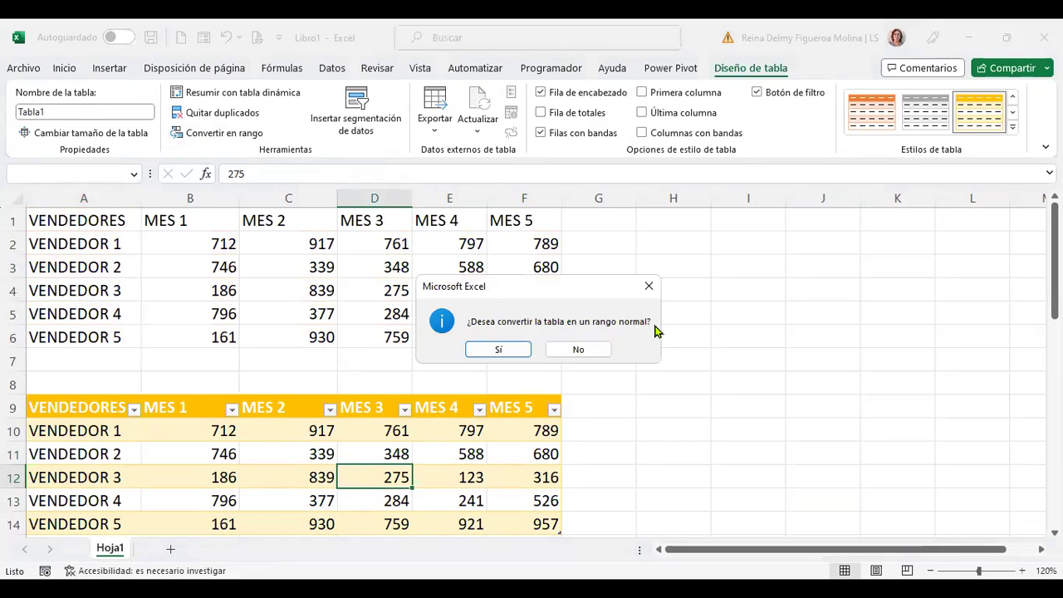
click(511, 350)
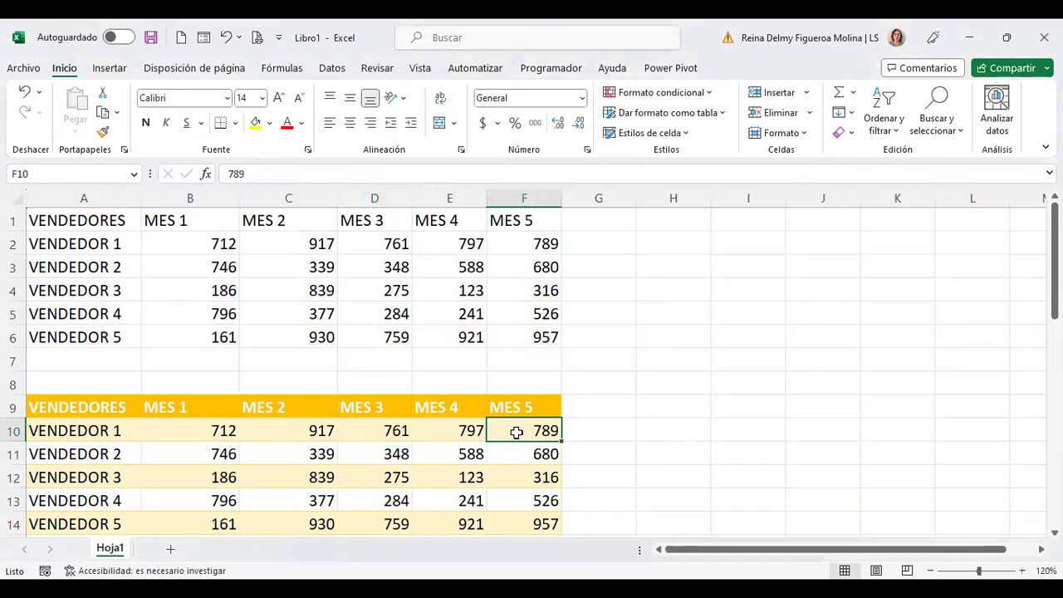
click(446, 408)
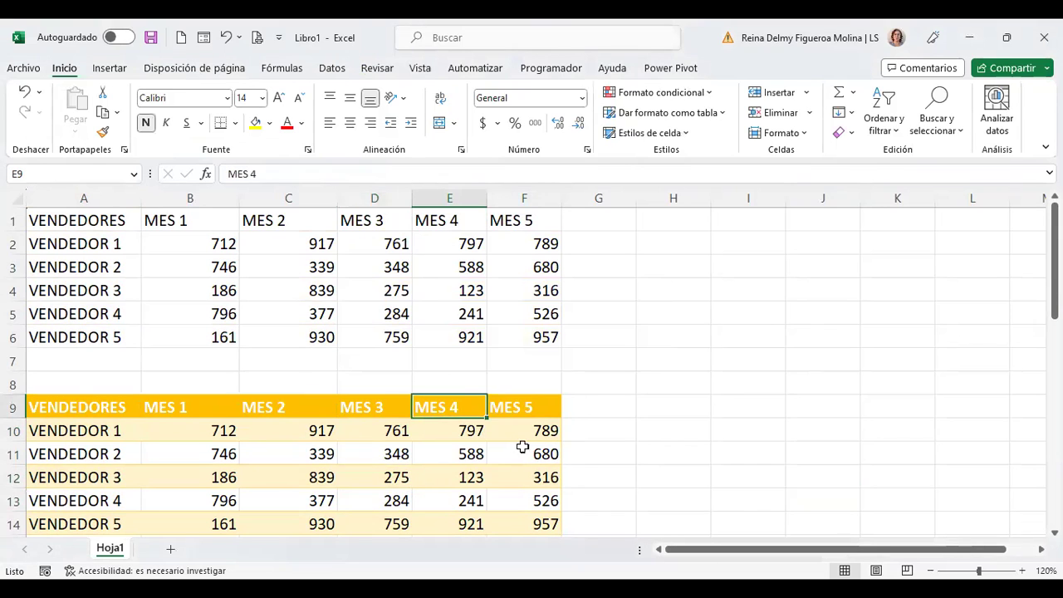
click(523, 449)
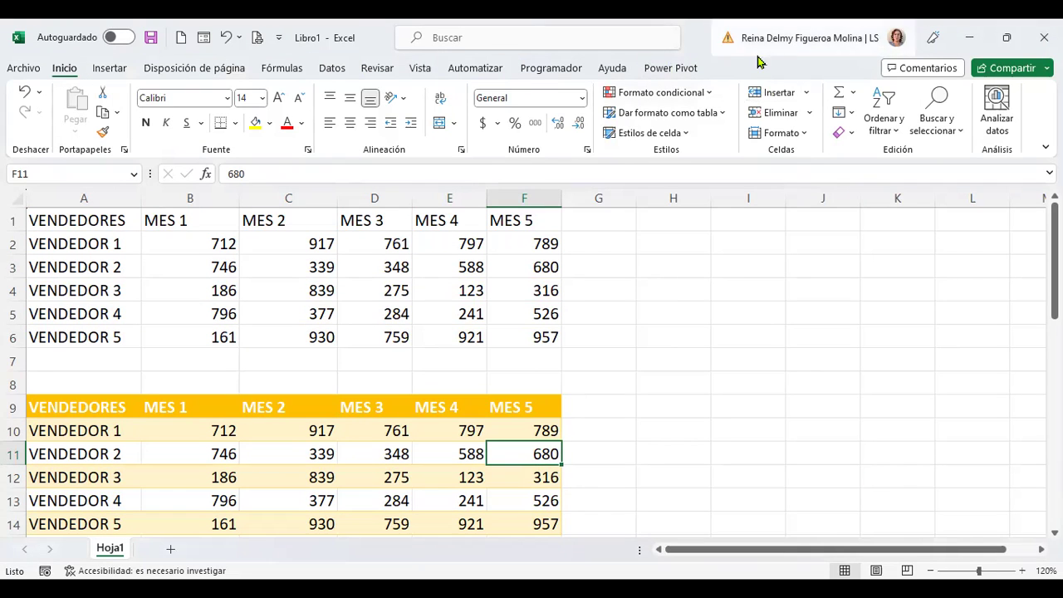
click(438, 401)
click(211, 431)
click(190, 492)
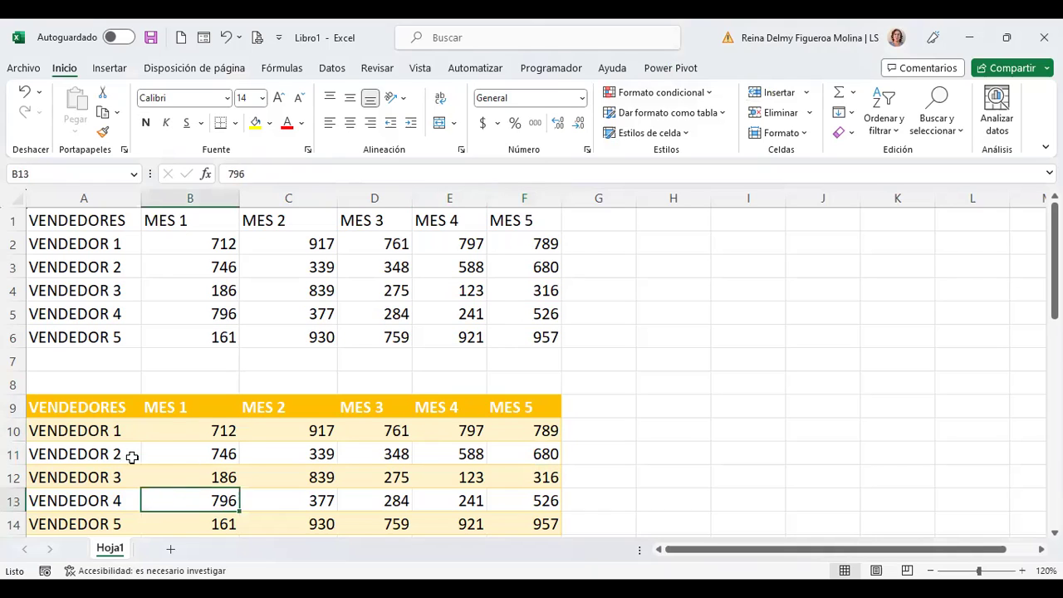
click(92, 456)
click(408, 265)
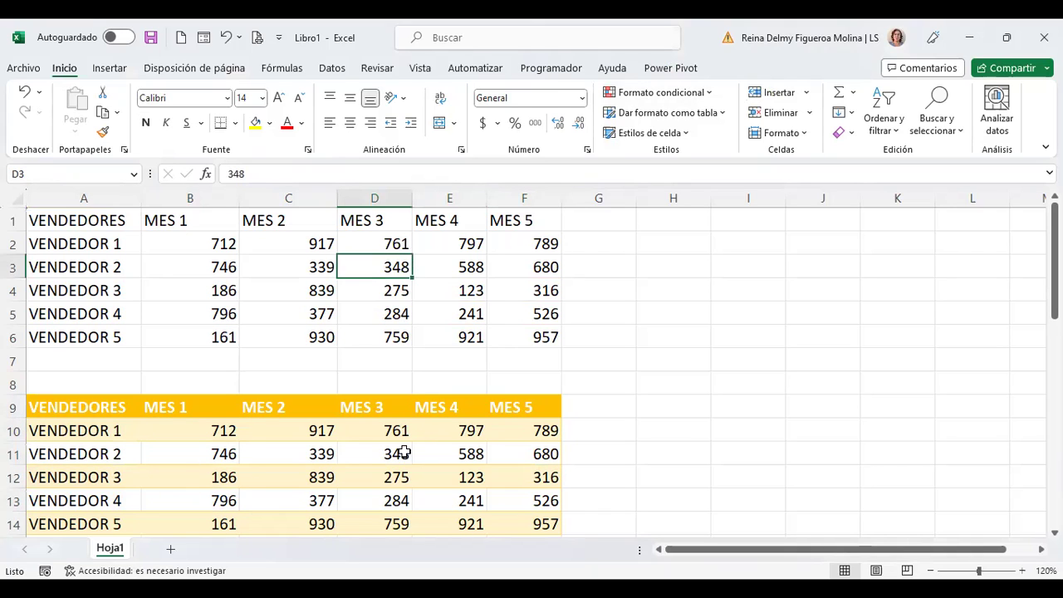
click(408, 407)
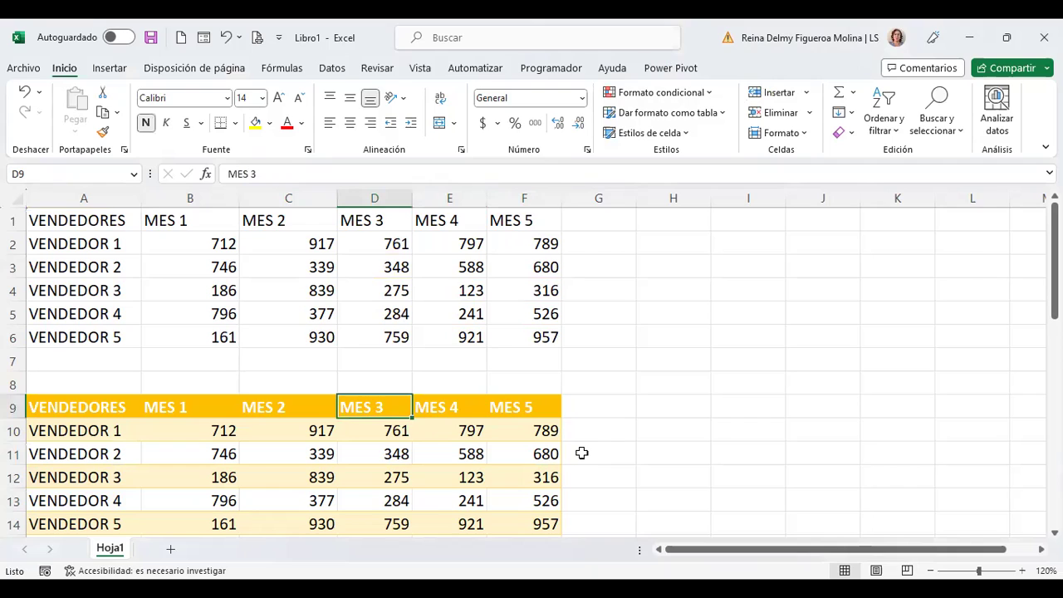
key(Down)
key(Down)
key(Down)
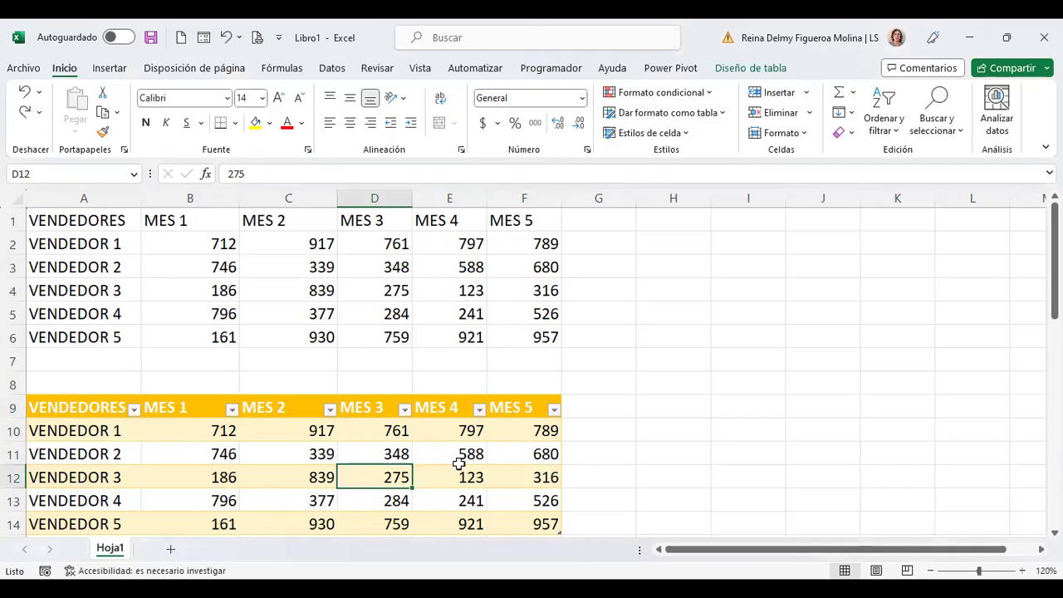
scroll(623, 357, down, 2)
scroll(565, 382, up, 2)
Step: Insert a VENDEDORES slicer linked to Tabla1 from Diseño de tabla
click(765, 70)
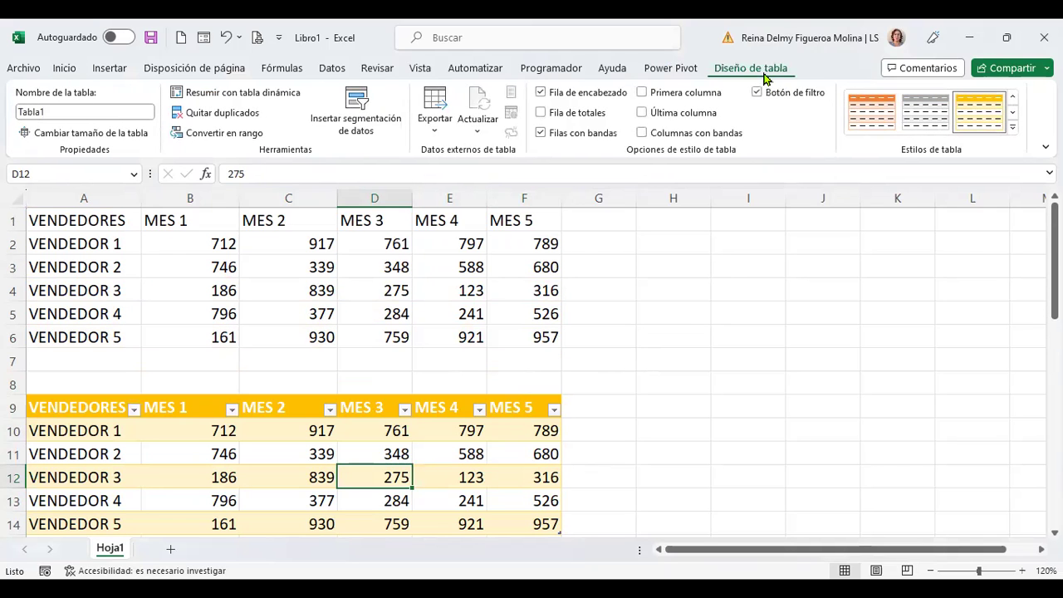
click(363, 124)
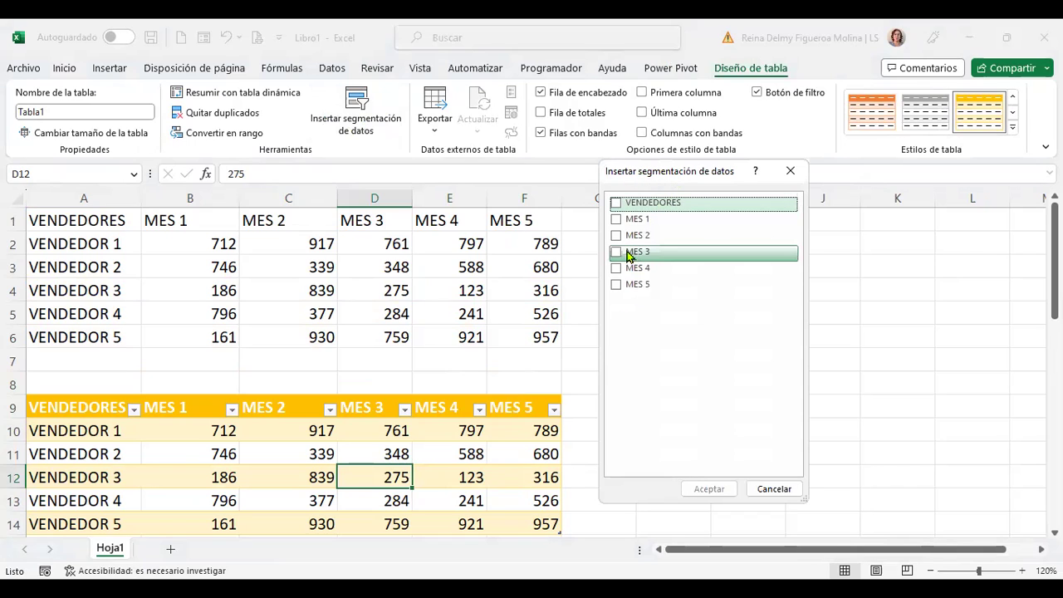
click(615, 205)
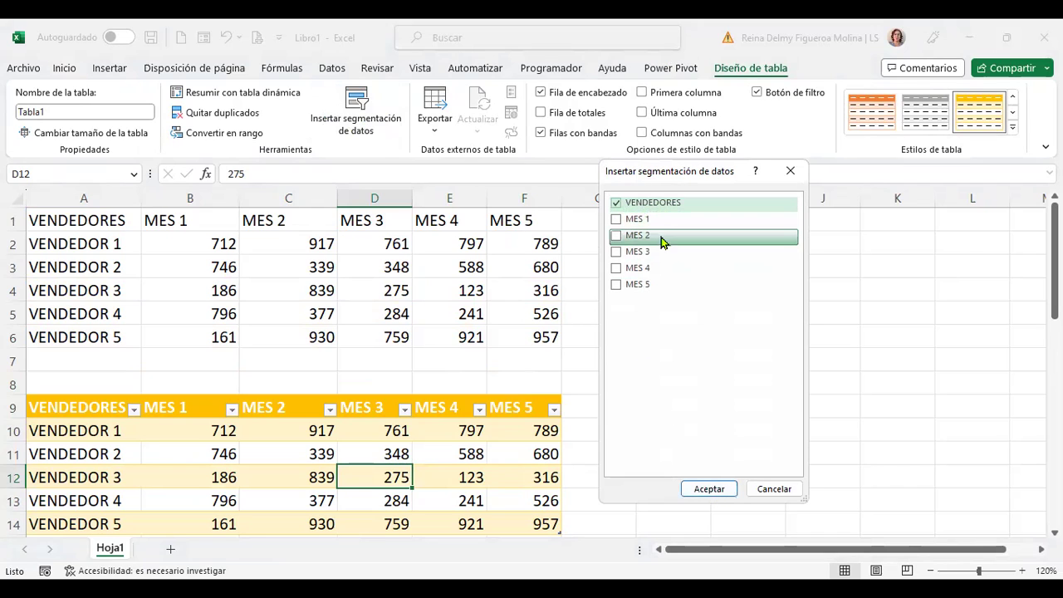
click(710, 489)
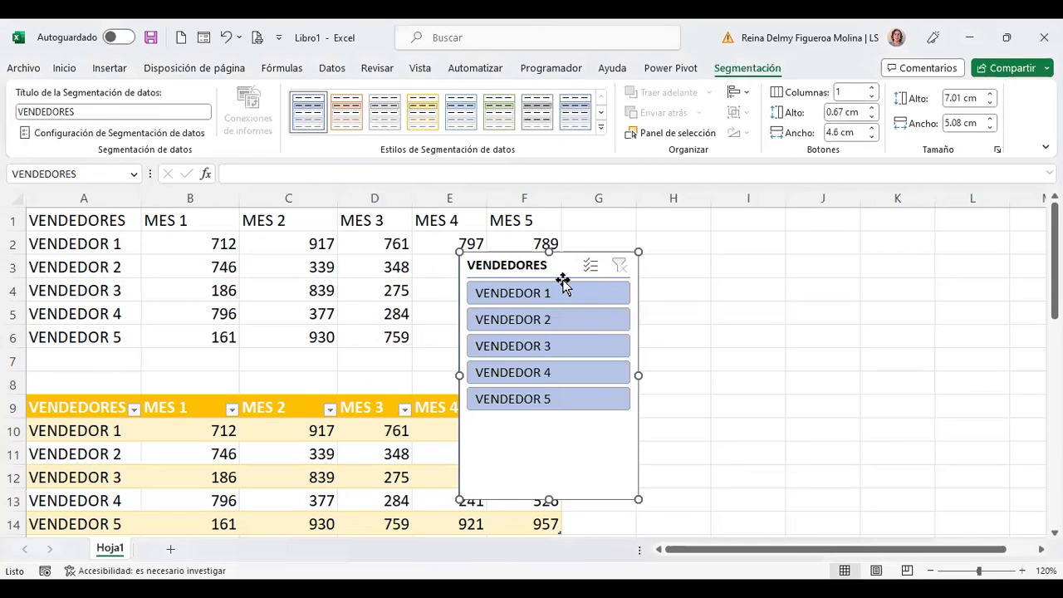
Step: Move the VENDEDORES slicer to the right of the table and shorten its height
drag(506, 254, 613, 406)
click(830, 432)
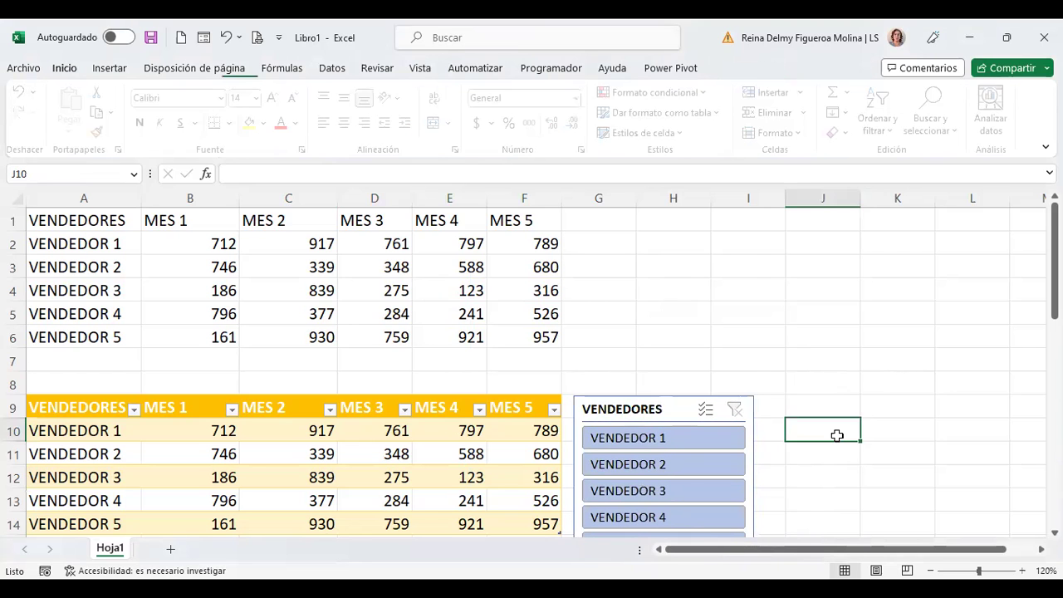
scroll(836, 434, down, 3)
scroll(728, 472, up, 1)
click(728, 472)
drag(664, 502, 670, 419)
click(866, 311)
scroll(854, 310, up, 2)
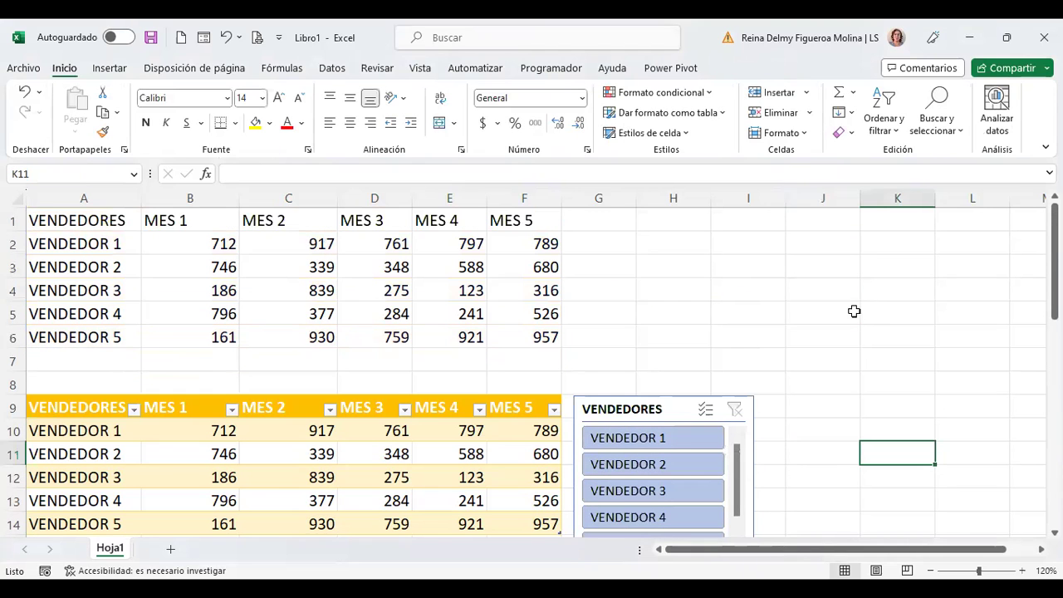
drag(658, 409, 723, 334)
click(871, 400)
Step: Filter the table through the slicer to show only VENDEDOR 2 and VENDEDOR 5
click(743, 366)
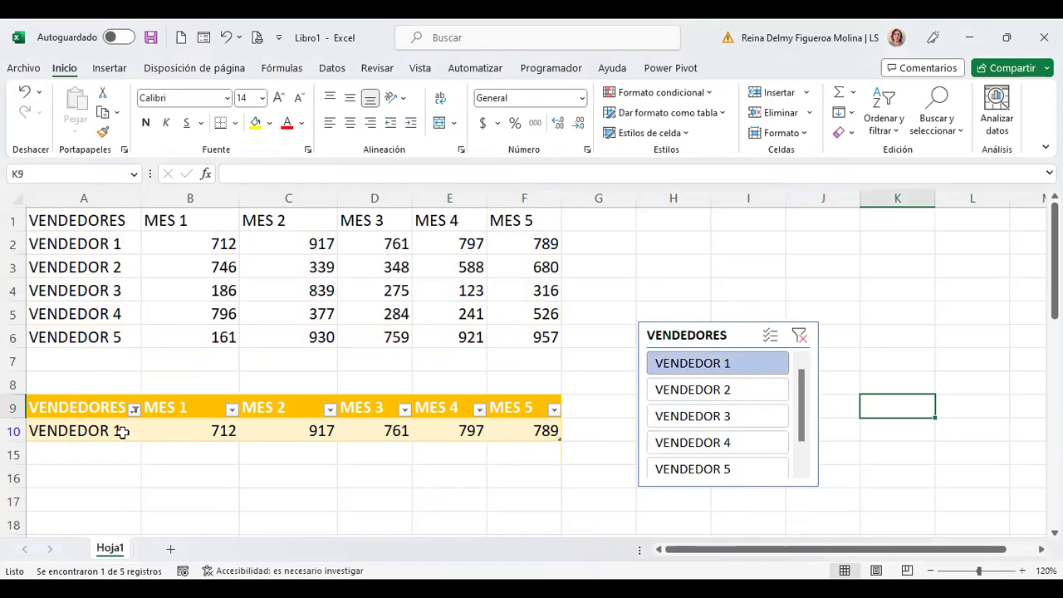
click(749, 418)
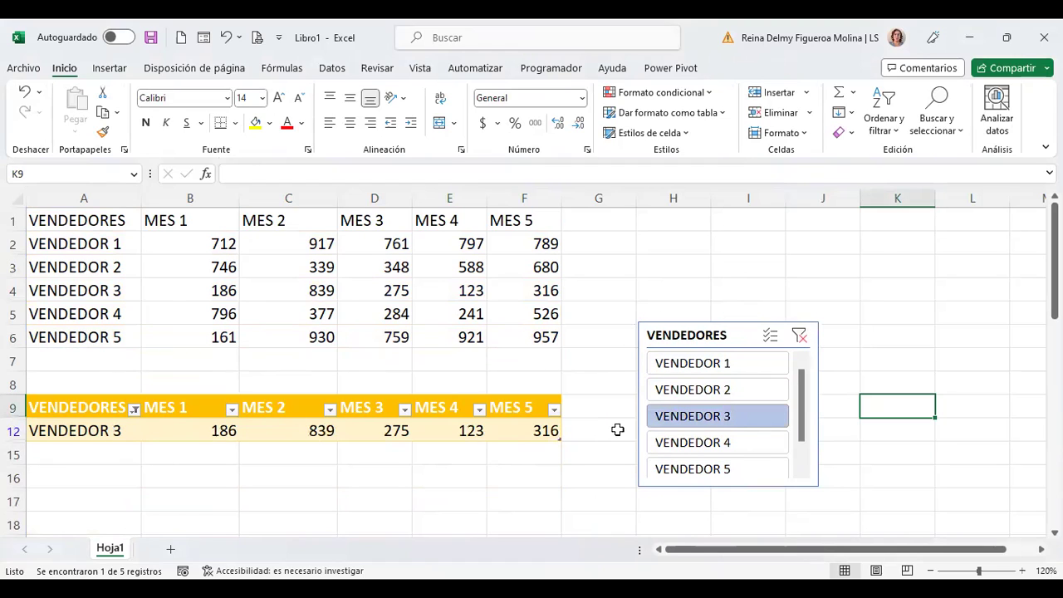
click(723, 470)
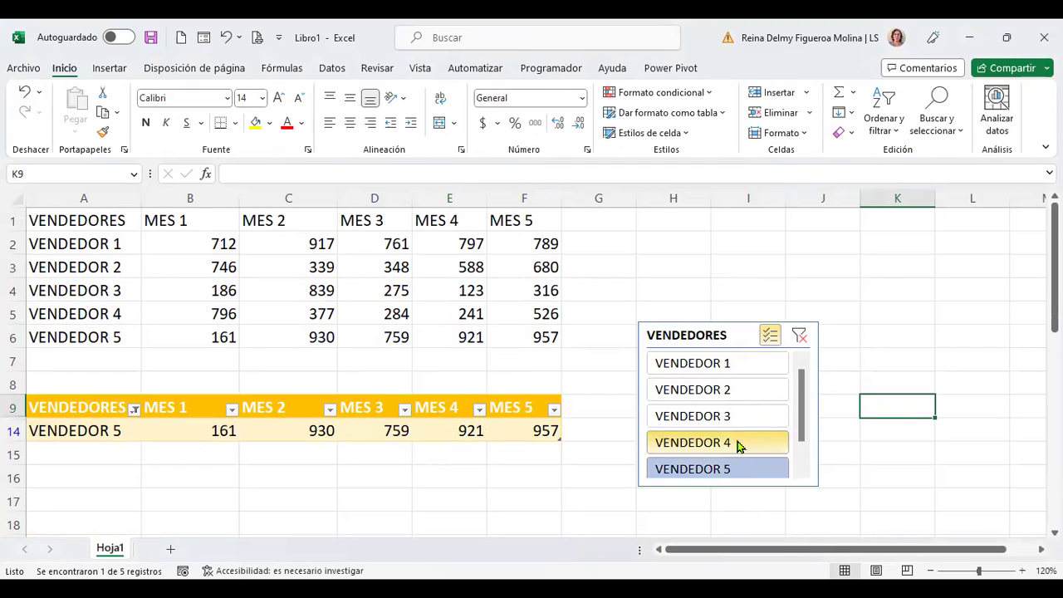
click(731, 386)
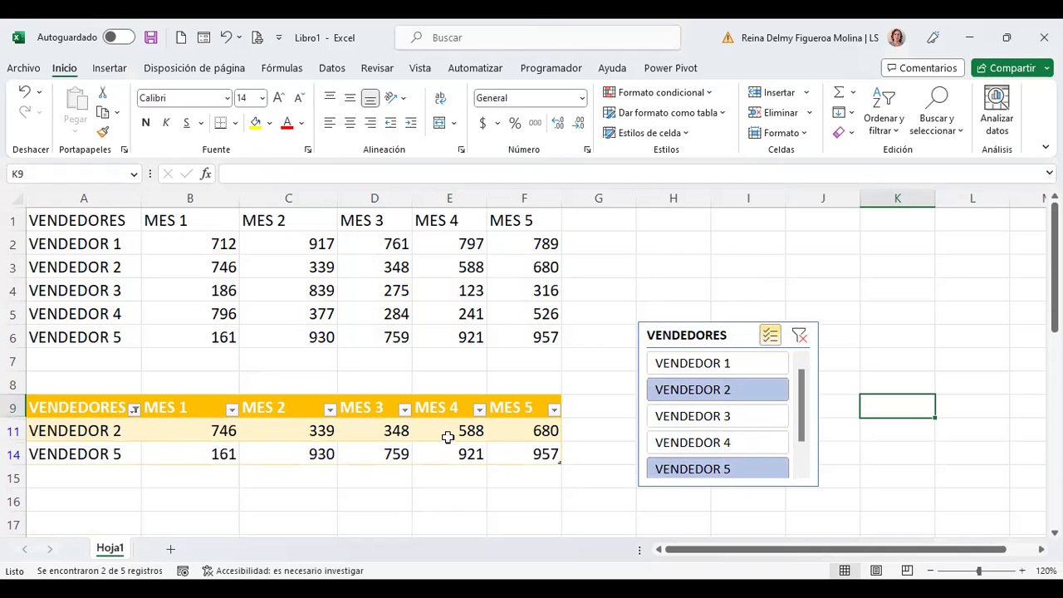
click(711, 339)
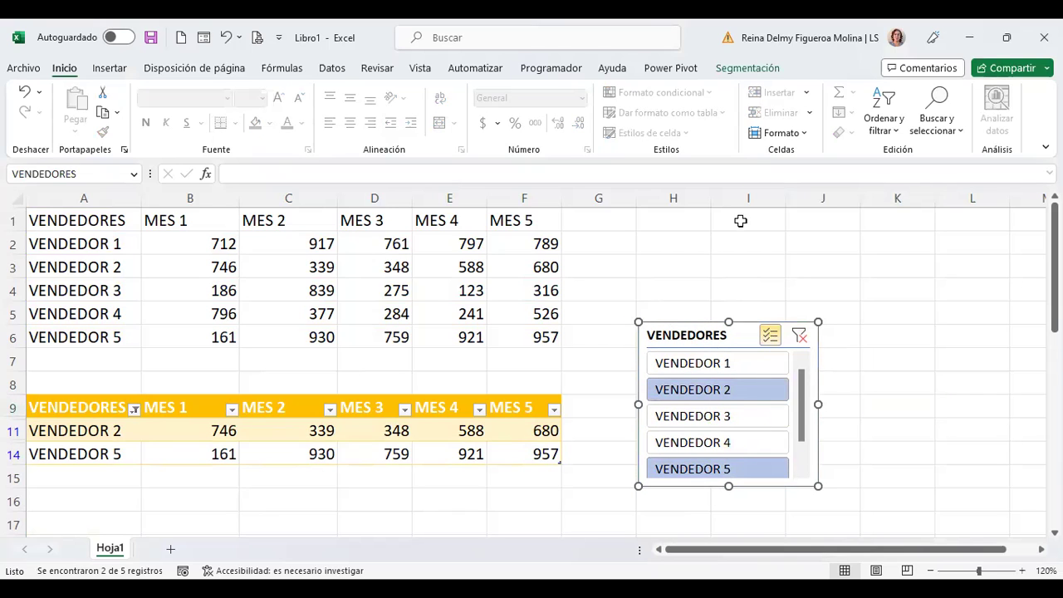
click(747, 68)
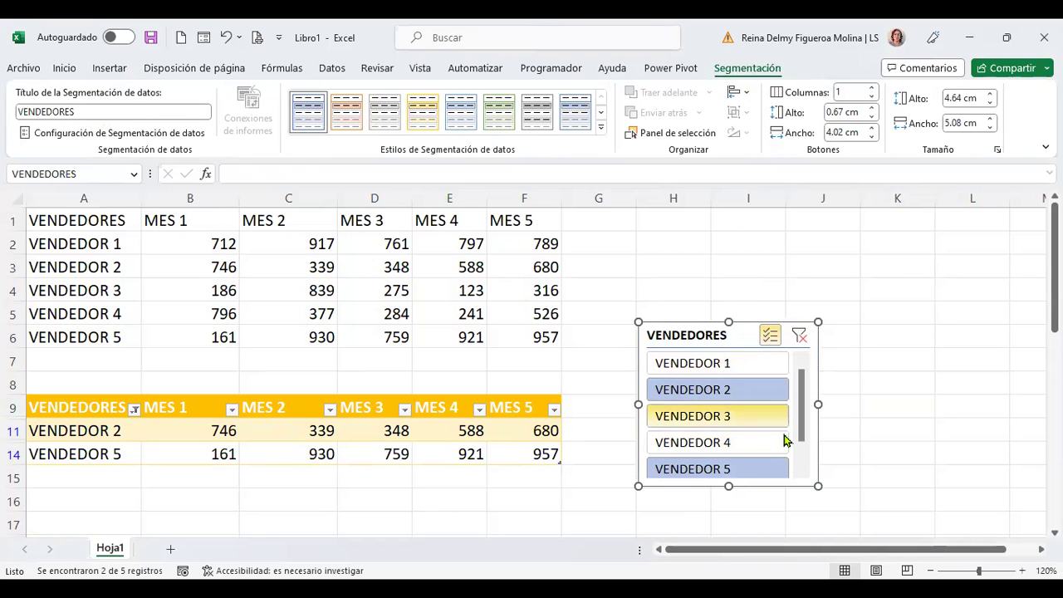
click(95, 112)
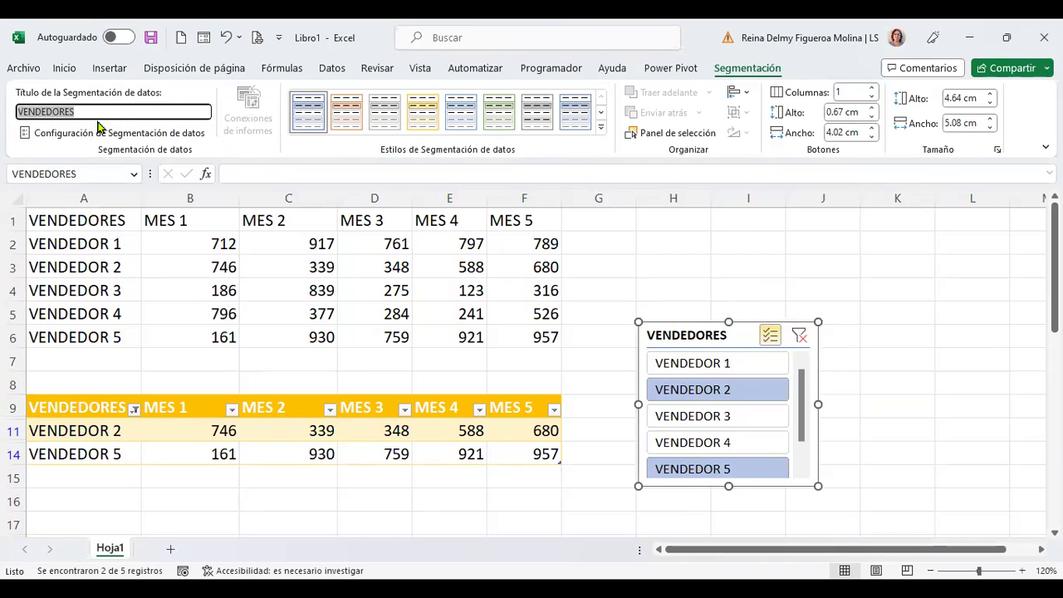
click(167, 136)
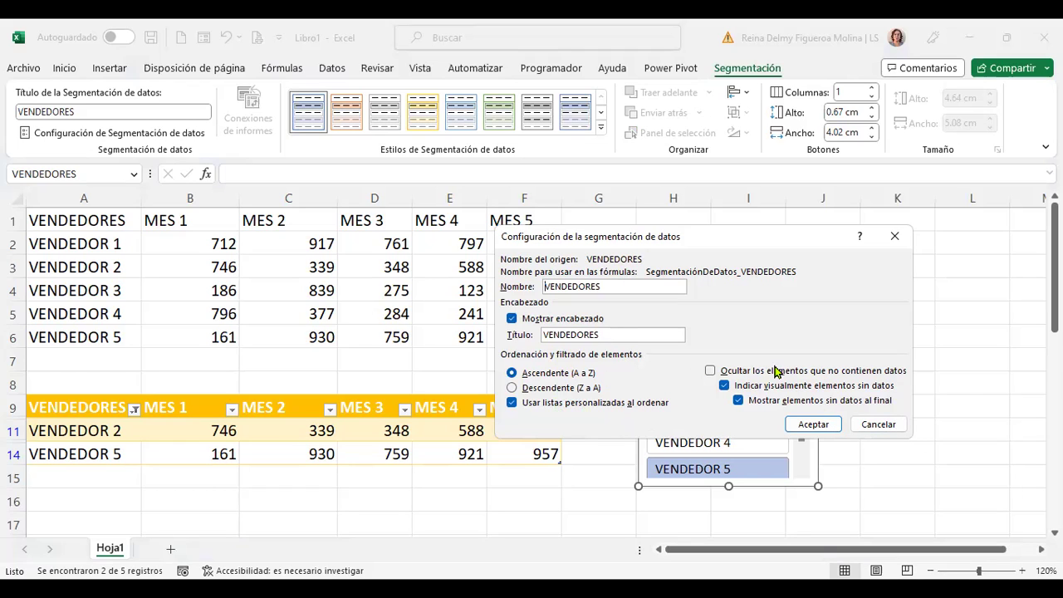
click(888, 423)
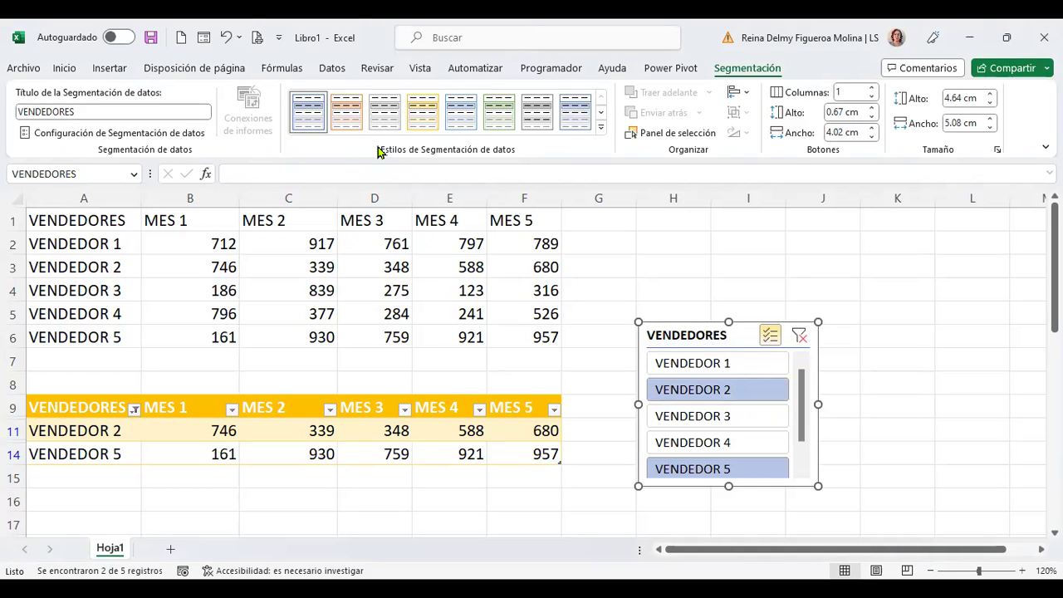
Step: Try orange, blue and dark slicer styles, settling on the green style
click(346, 112)
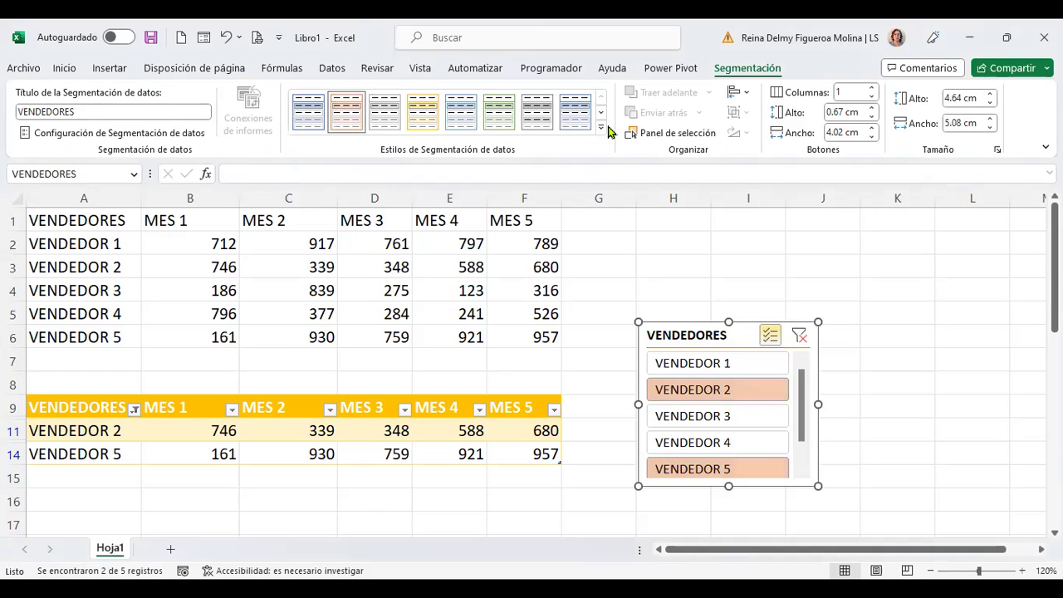
click(575, 112)
click(601, 129)
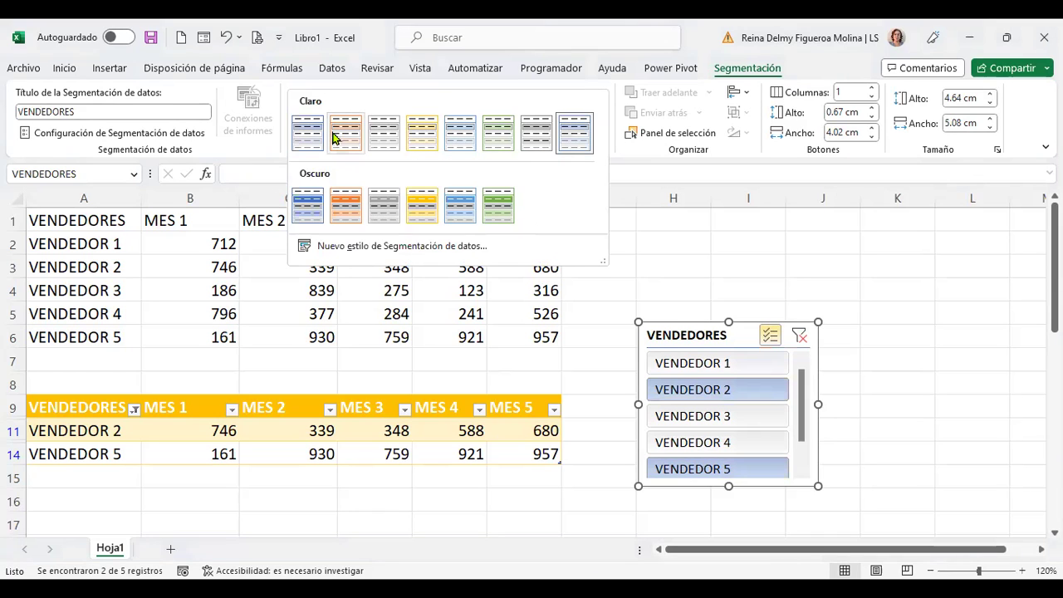
click(309, 205)
click(498, 114)
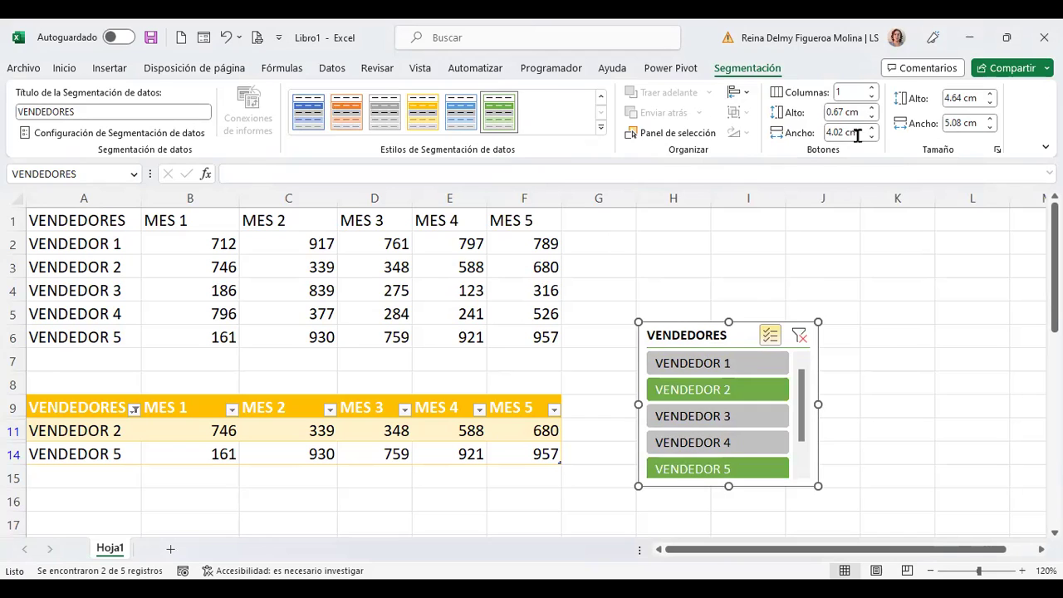
Step: Set the slicer to 5 button columns and resize it shorter and wider
click(872, 88)
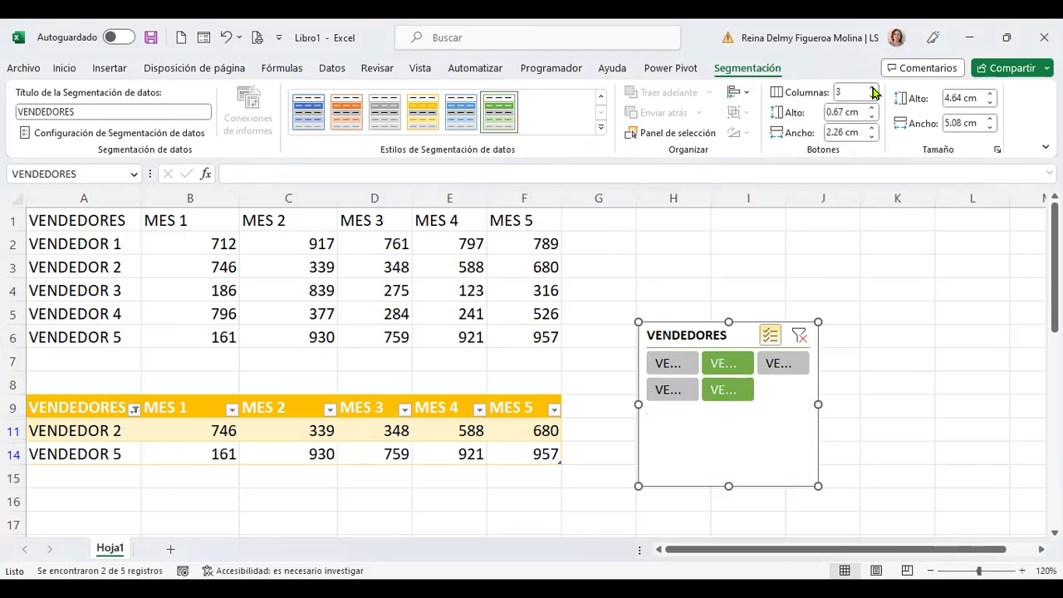
click(872, 88)
click(873, 88)
click(873, 89)
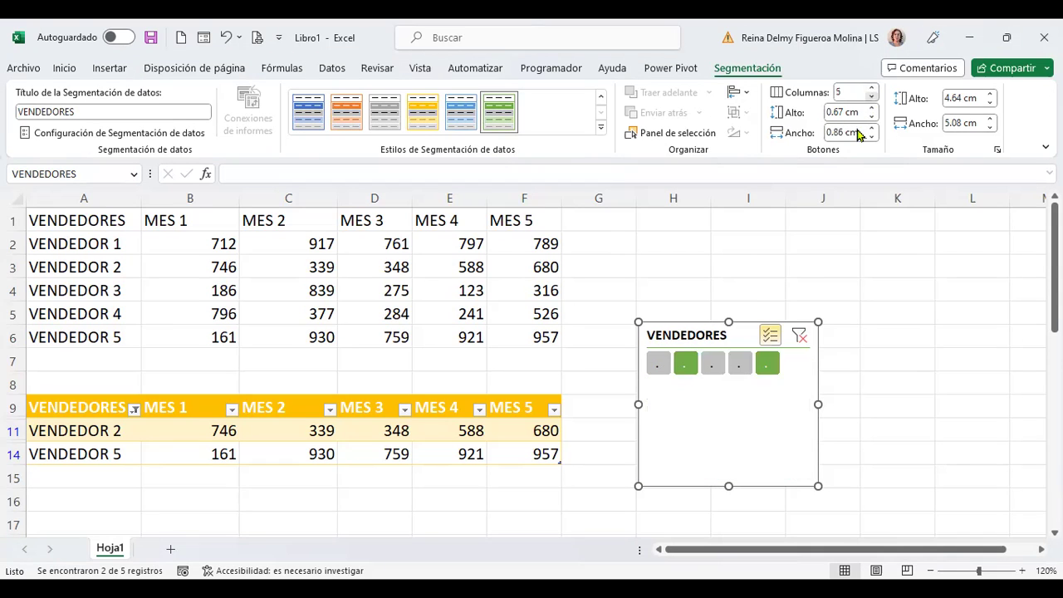
drag(723, 487, 728, 411)
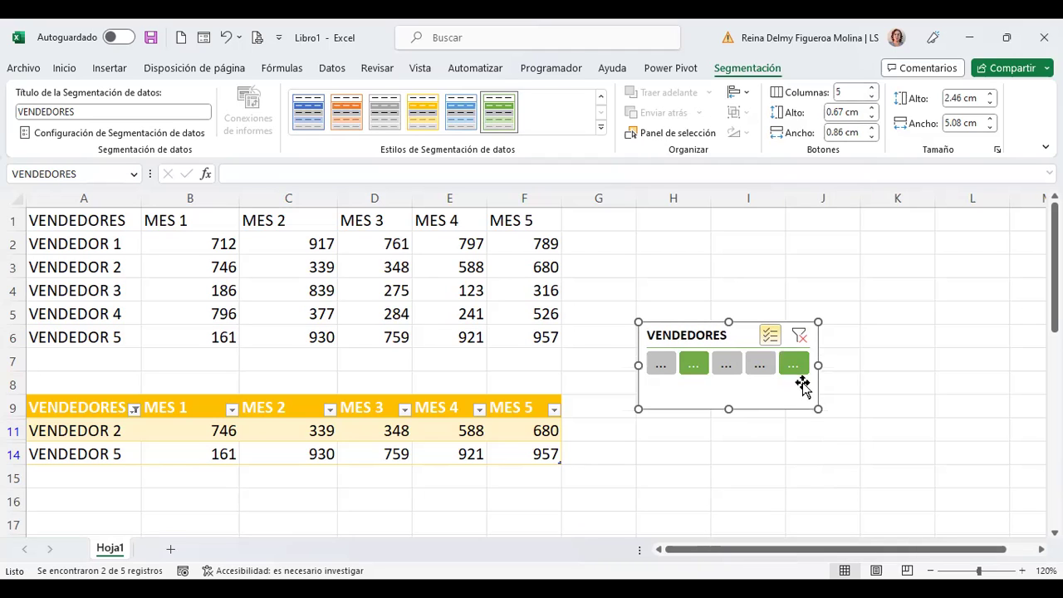
drag(819, 366, 968, 365)
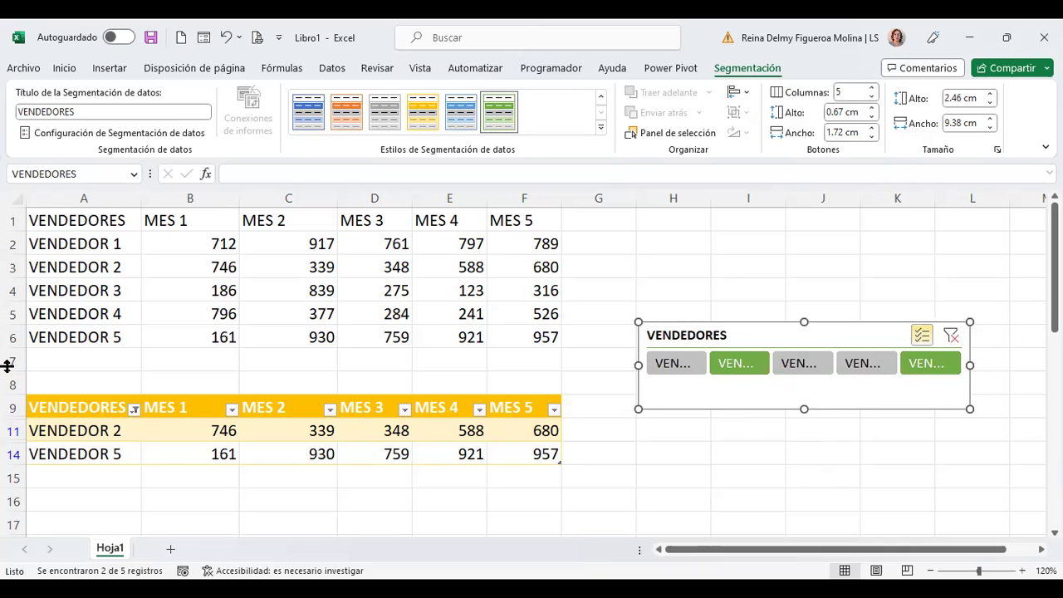
click(83, 359)
Step: Insert blank rows at row 7 so the table starts at row 13
click(11, 355)
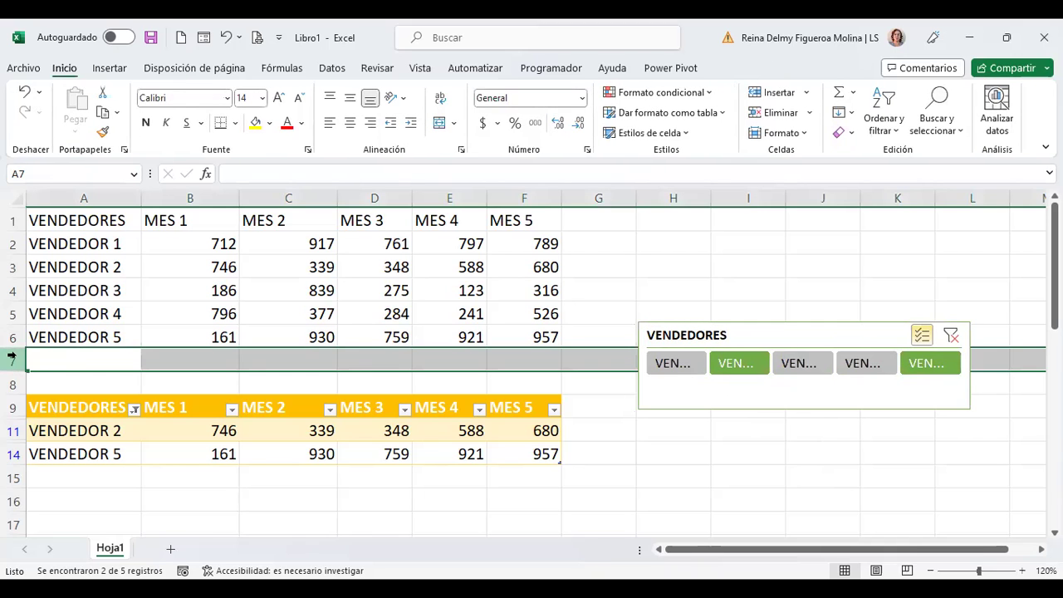
key(ctrl+plus)
key(ctrl+plus)
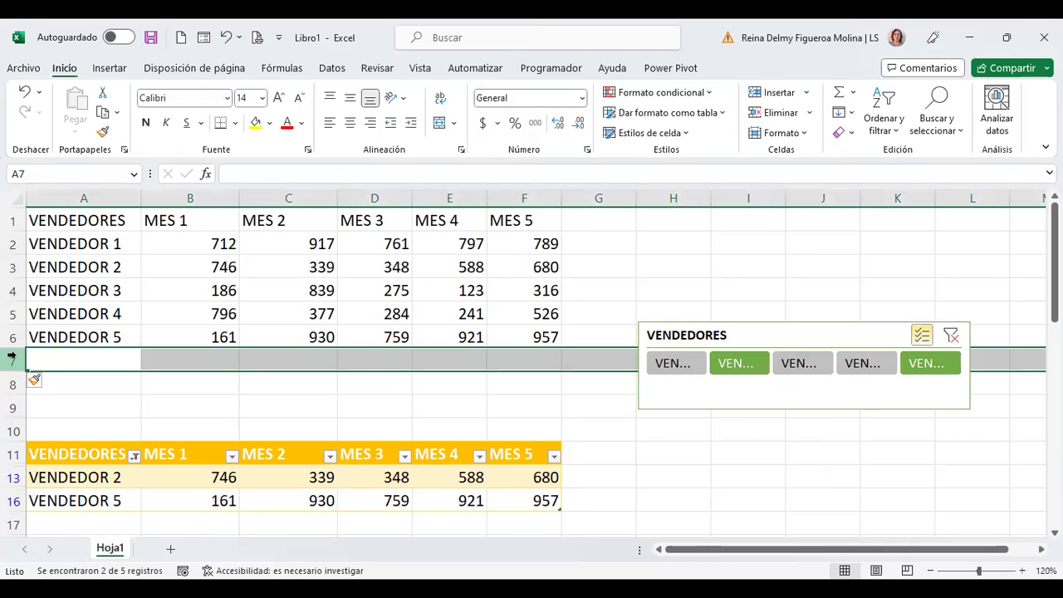
key(ctrl+plus)
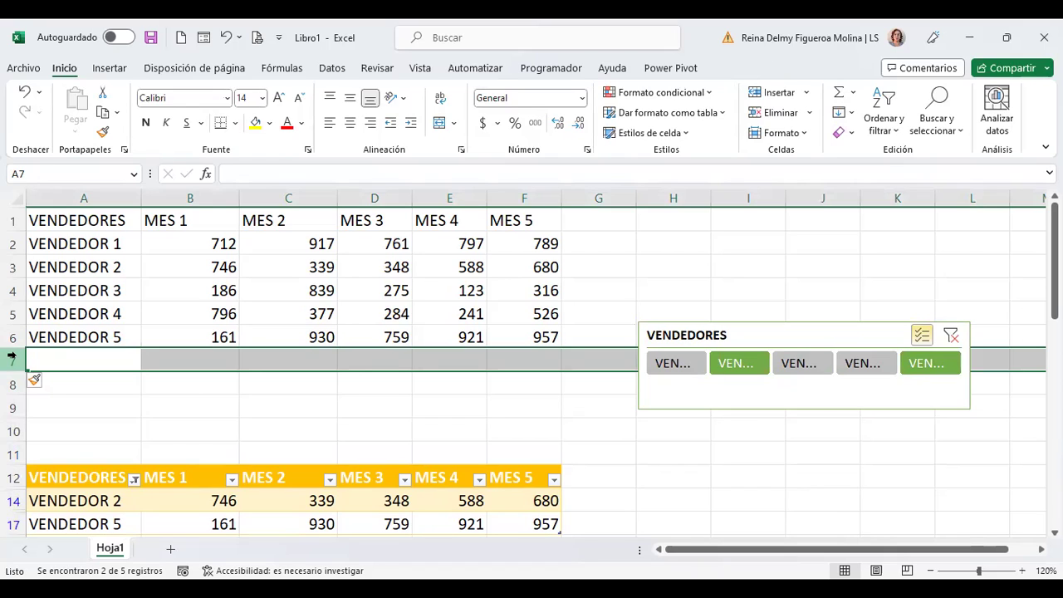
key(ctrl+plus)
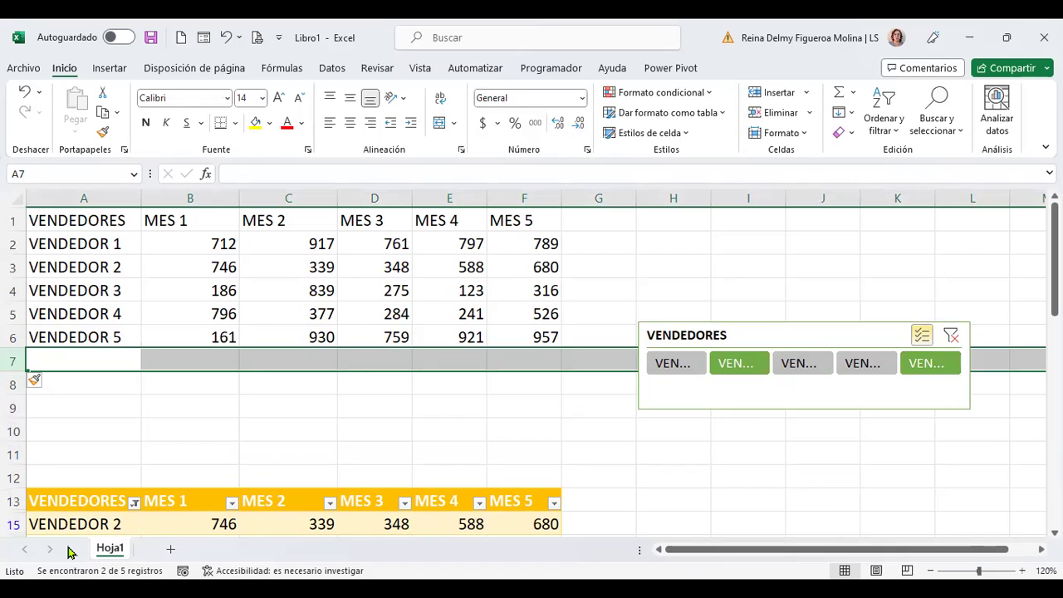
Step: Move the VENDEDORES slicer into the gap above the table, widening and shortening it
drag(808, 335, 202, 406)
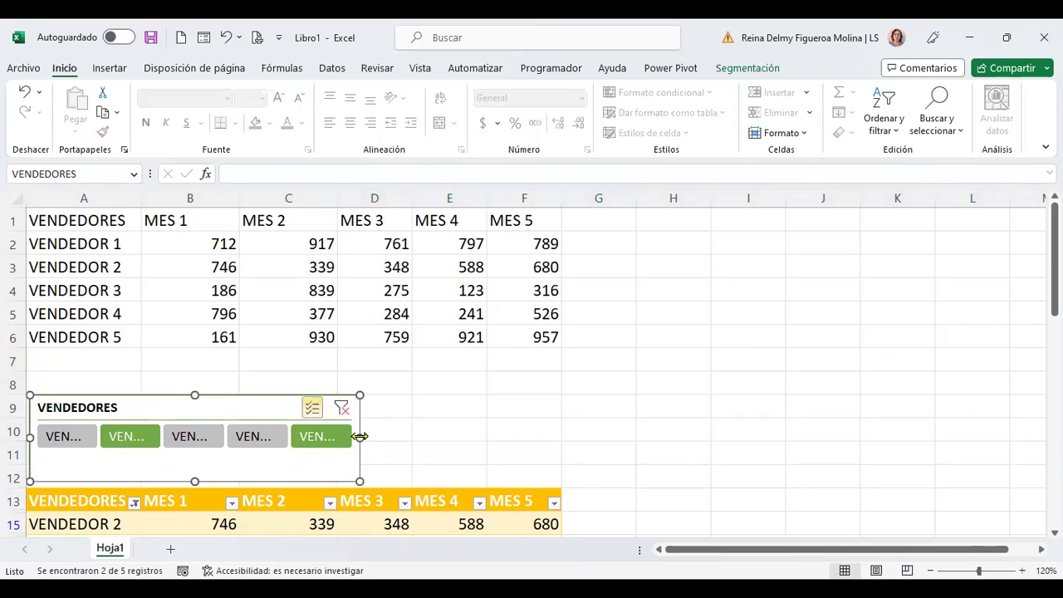
drag(581, 451, 579, 453)
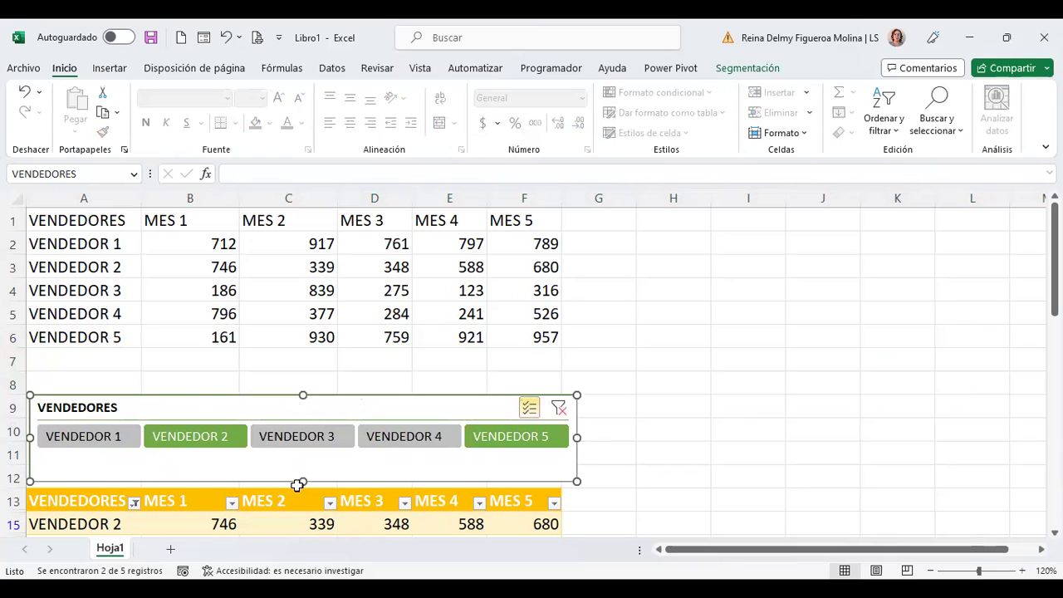
drag(301, 484, 302, 460)
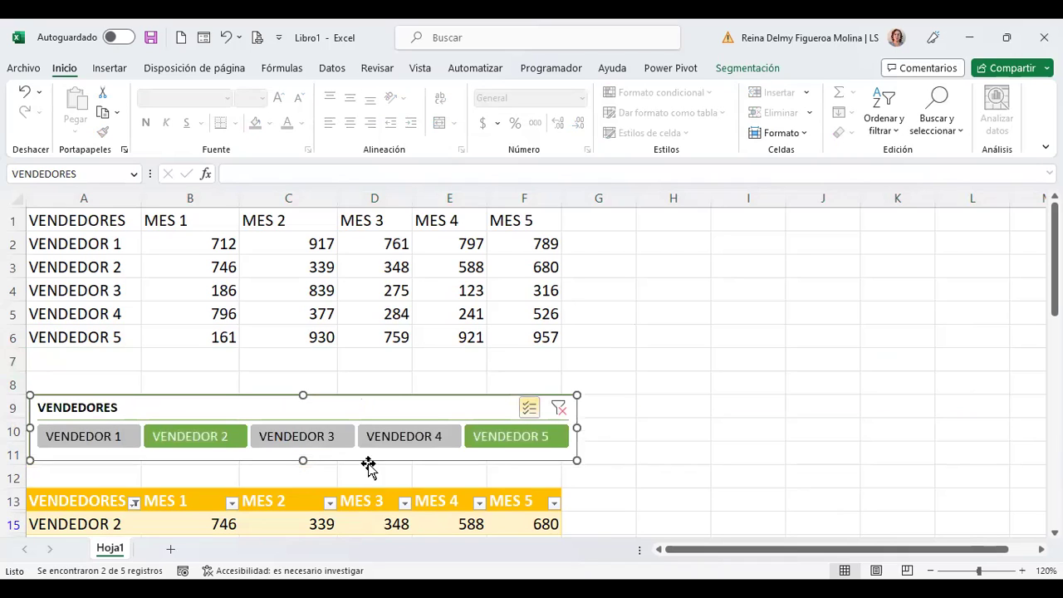
Step: From a table cell, start inserting a new slicer via Diseño de tabla
click(354, 499)
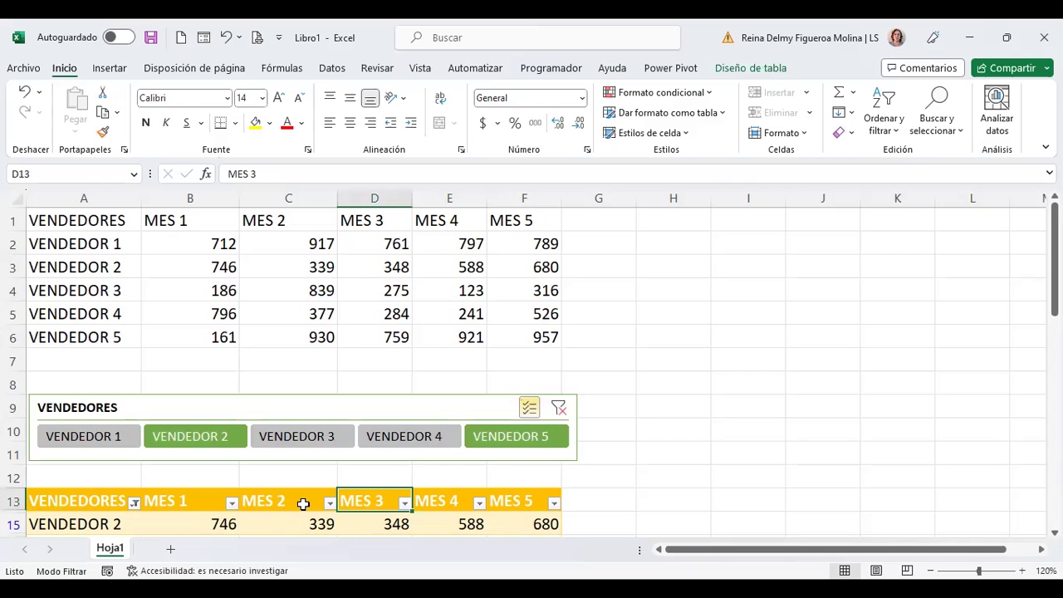
scroll(307, 498, down, 1)
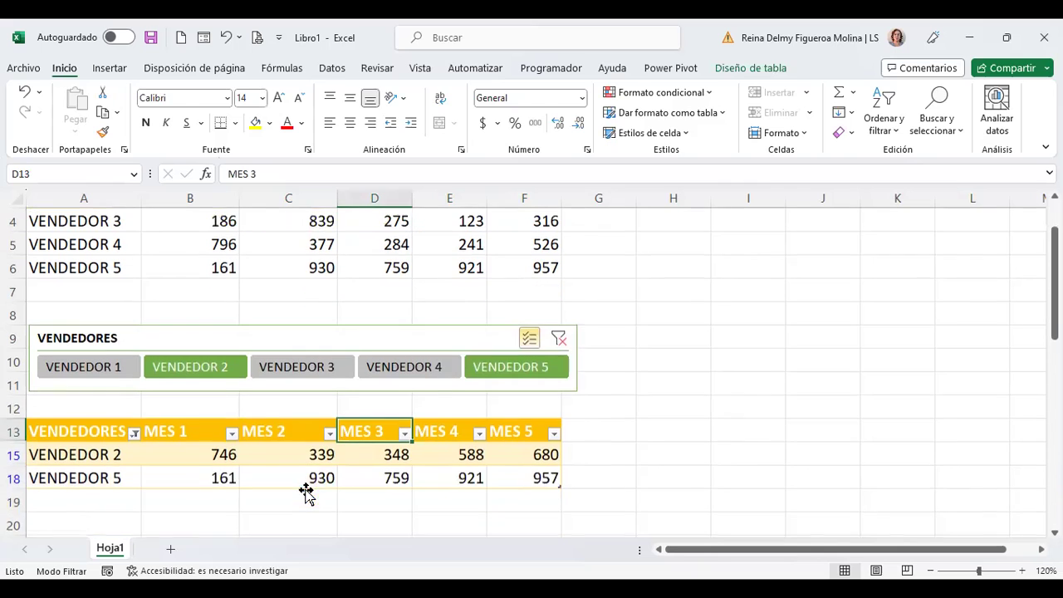
click(739, 69)
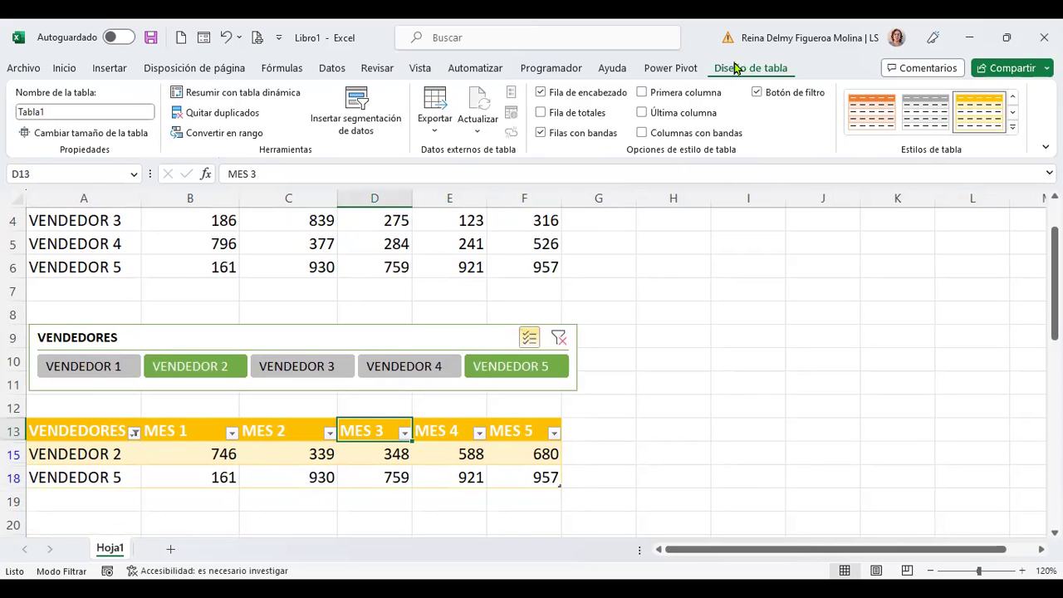
click(369, 124)
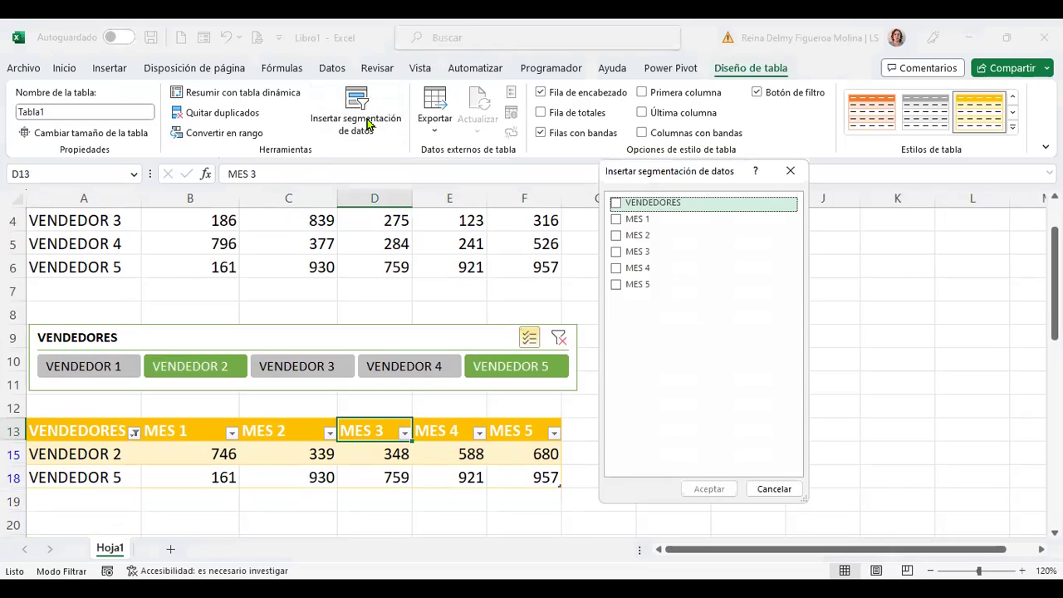
Step: Create a MES 5 slicer beside the table, shorten it, and filter it to 680
click(618, 286)
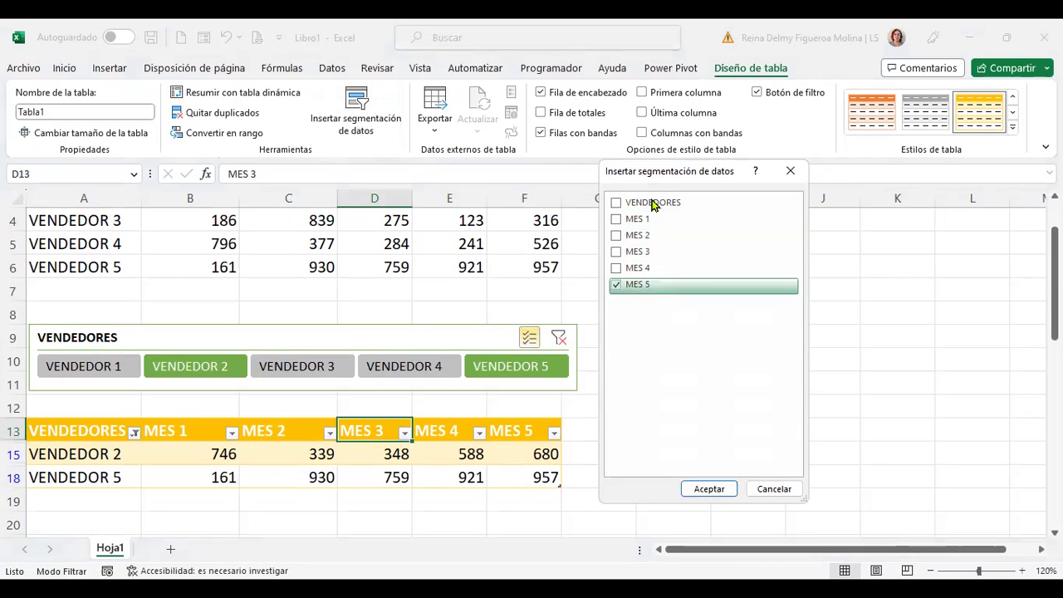
click(718, 489)
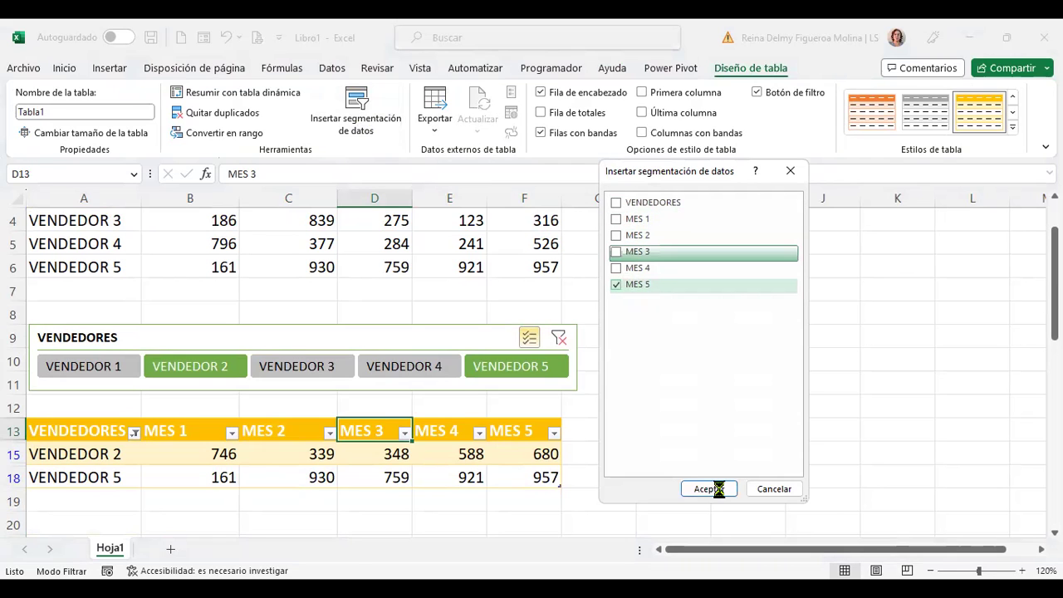
drag(513, 263, 711, 290)
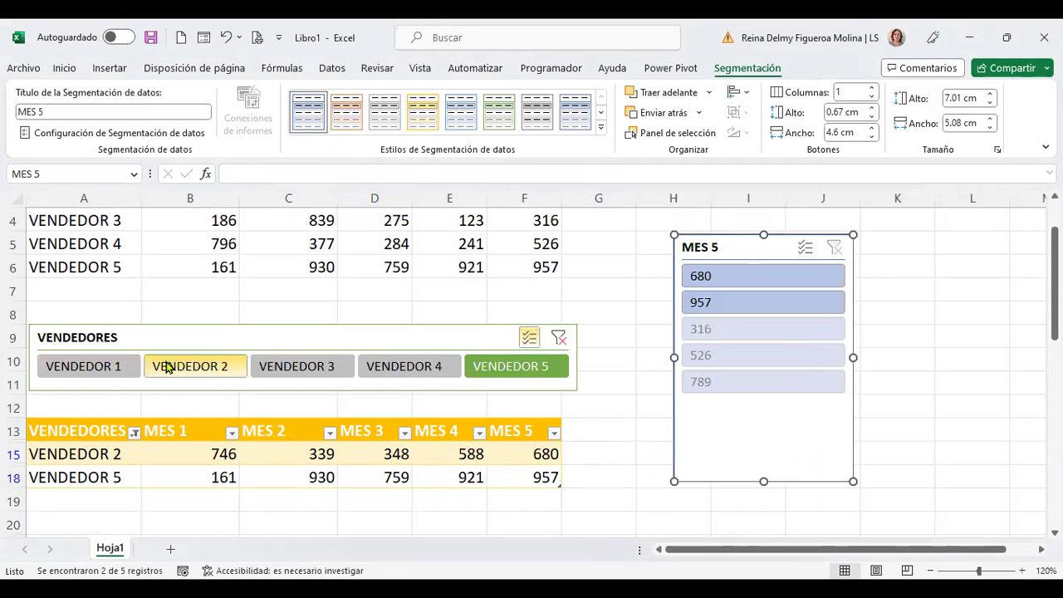
drag(768, 485, 767, 402)
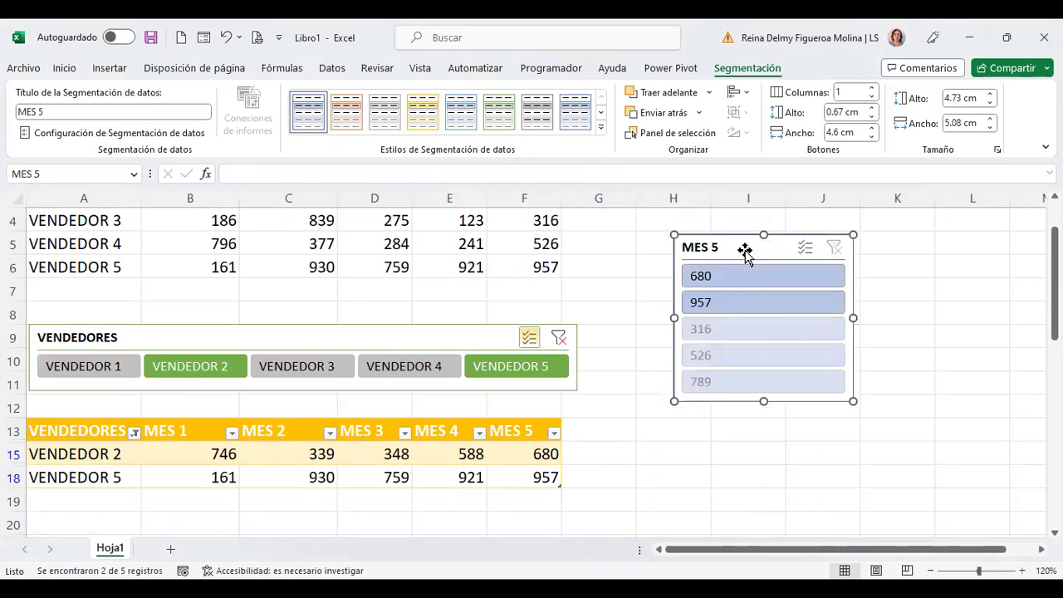
drag(733, 261, 708, 339)
click(699, 366)
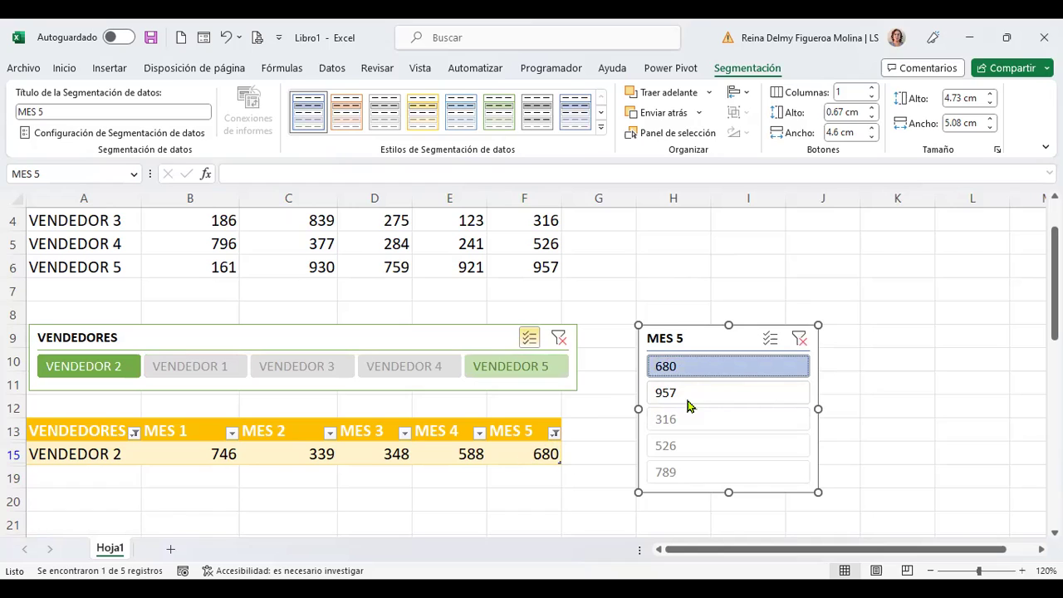
click(268, 337)
click(87, 378)
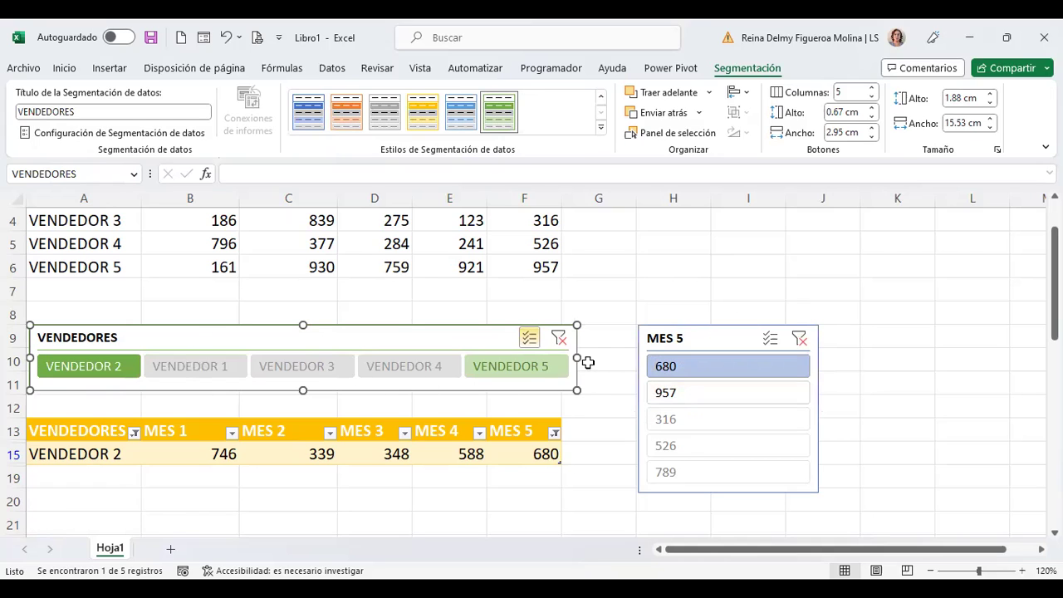
click(731, 343)
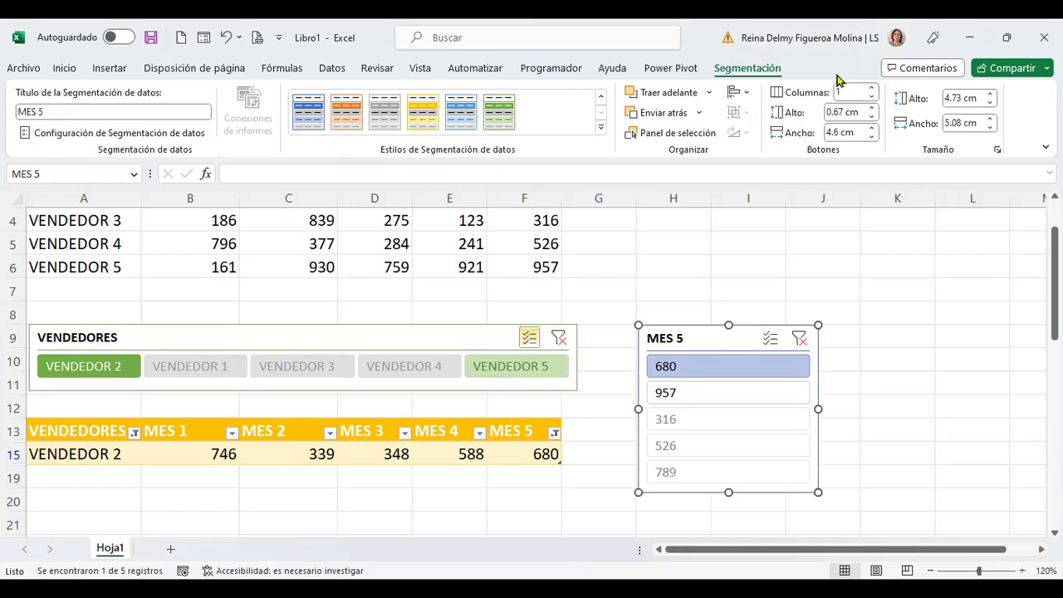
click(296, 344)
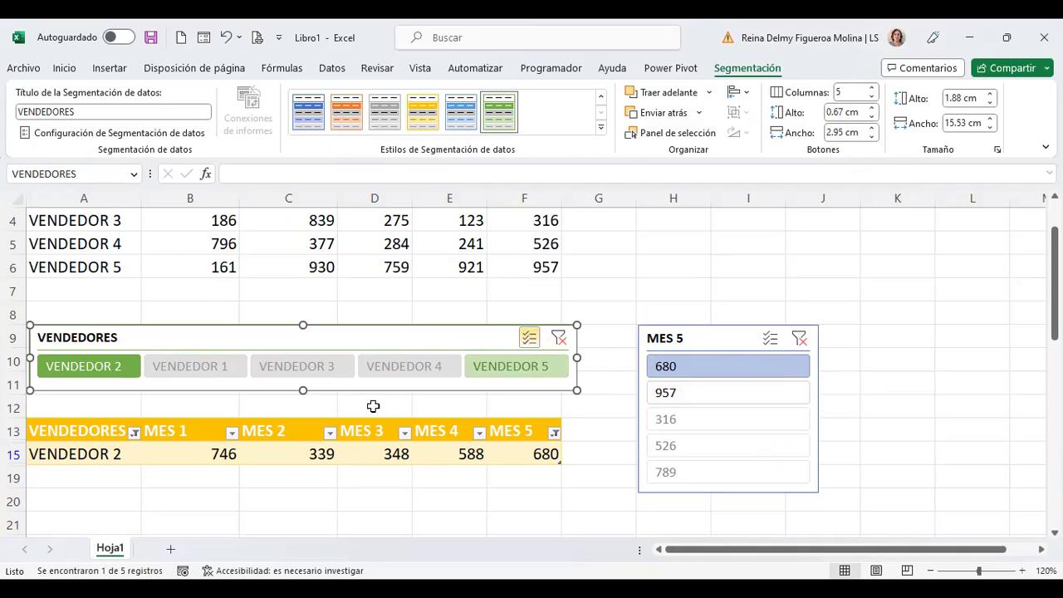
click(371, 449)
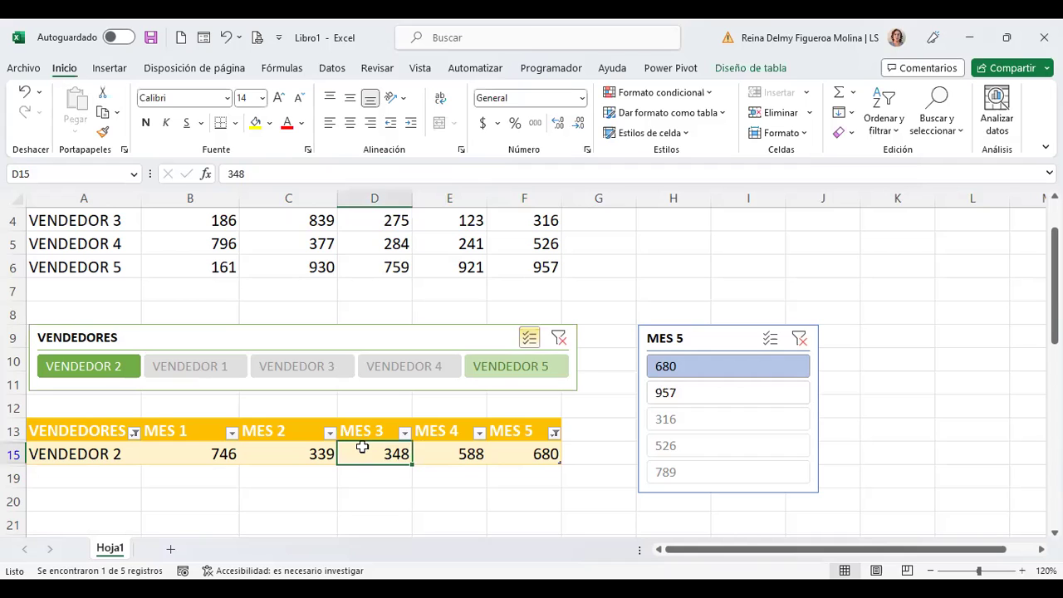
click(764, 66)
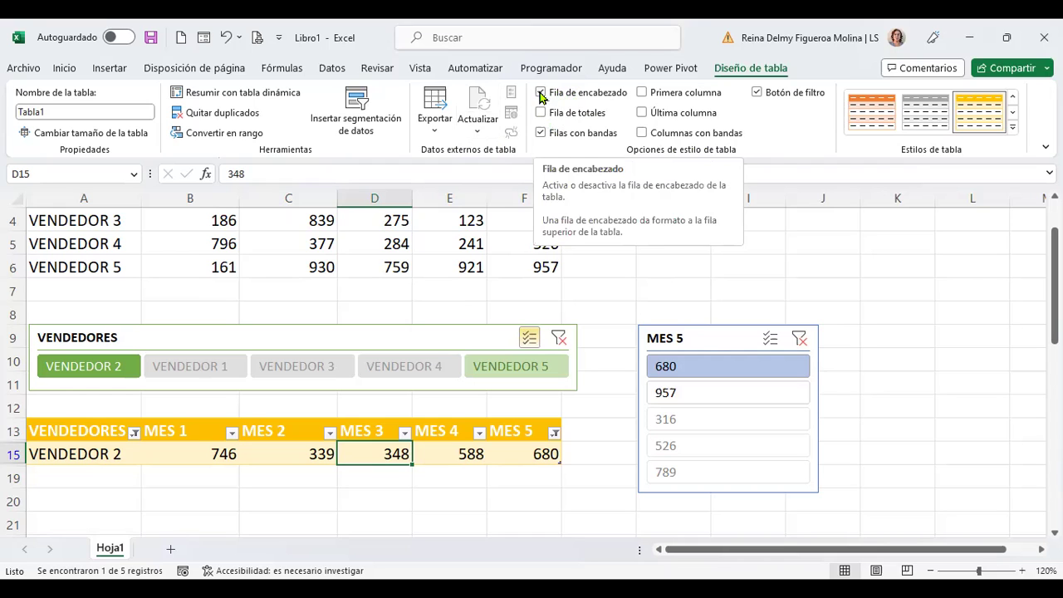
Step: Turn Fila de encabezado off and back on, restoring all five vendor rows
click(540, 94)
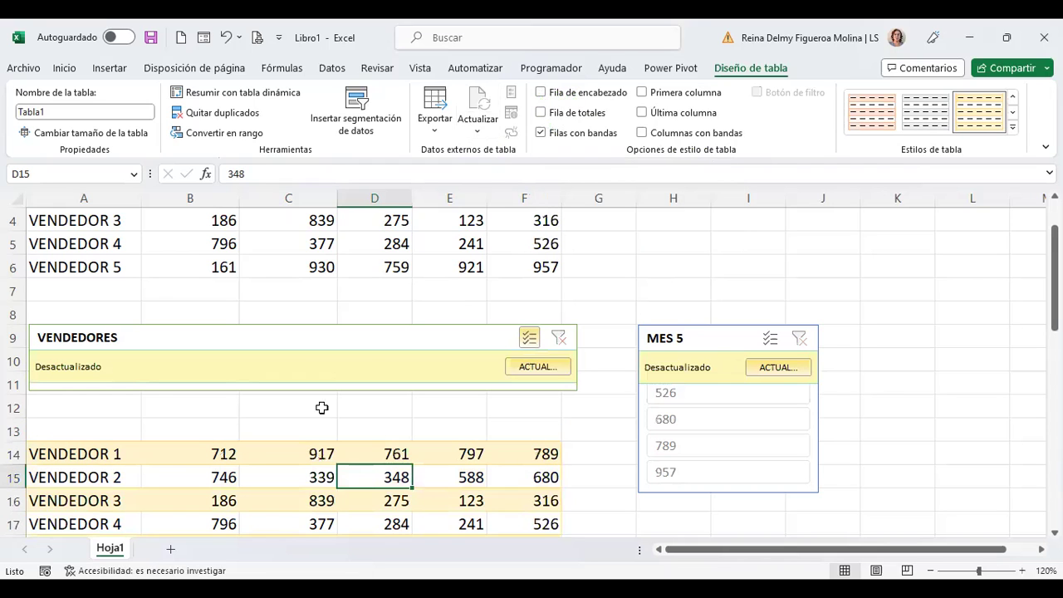
scroll(112, 480, down, 2)
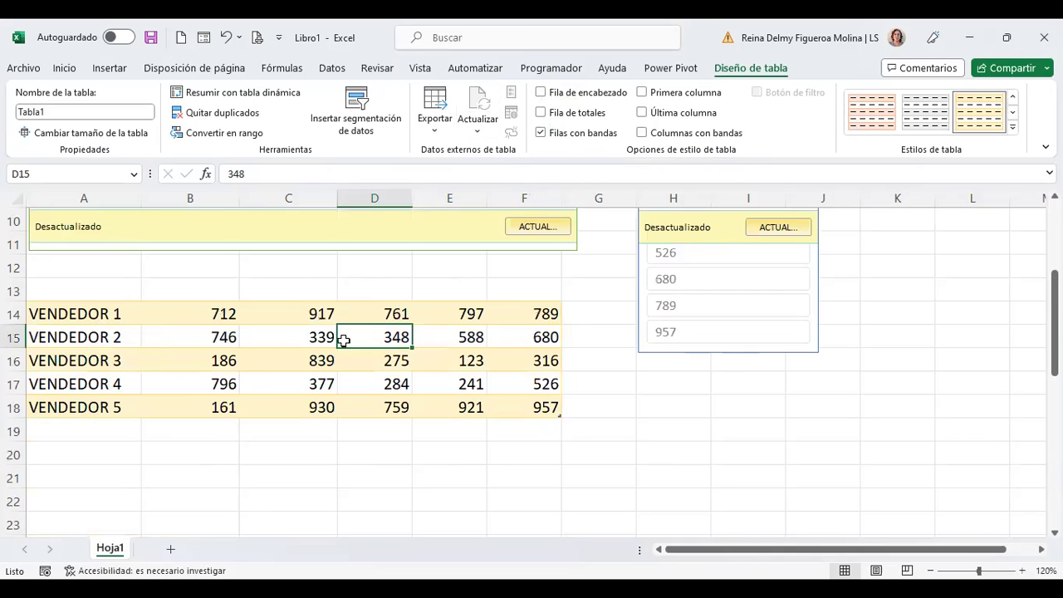
scroll(490, 374, up, 2)
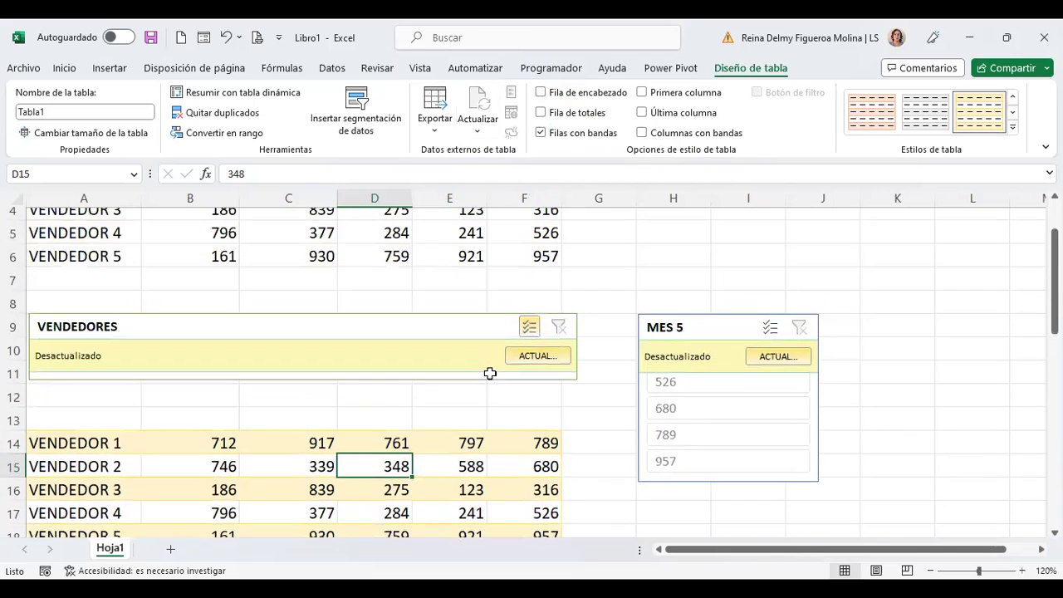
click(540, 92)
scroll(653, 238, down, 1)
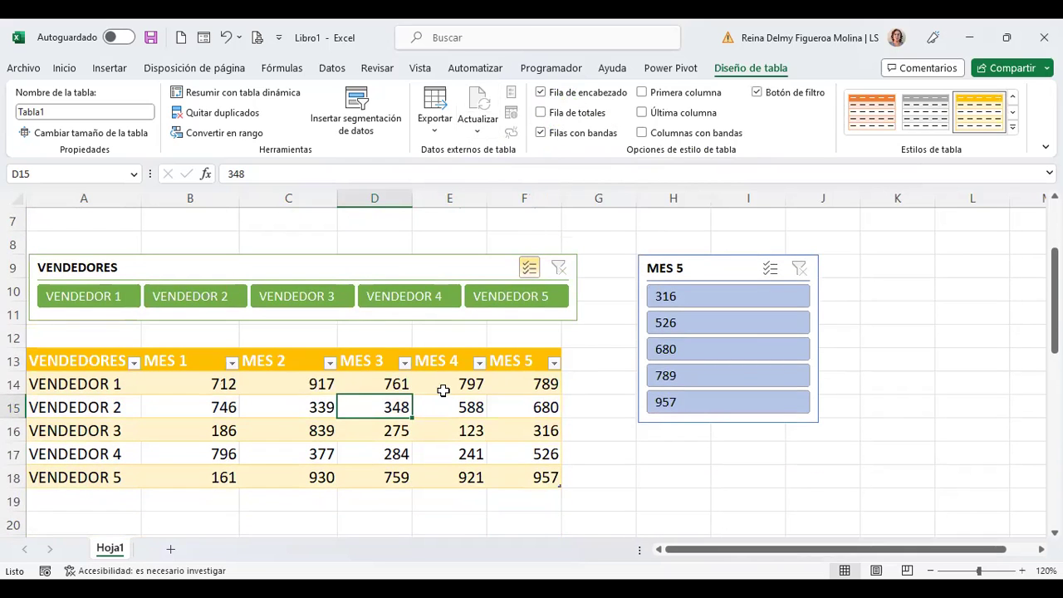
Step: Add a Total row and open the summary-function list for the MES 5 total in F19
click(541, 113)
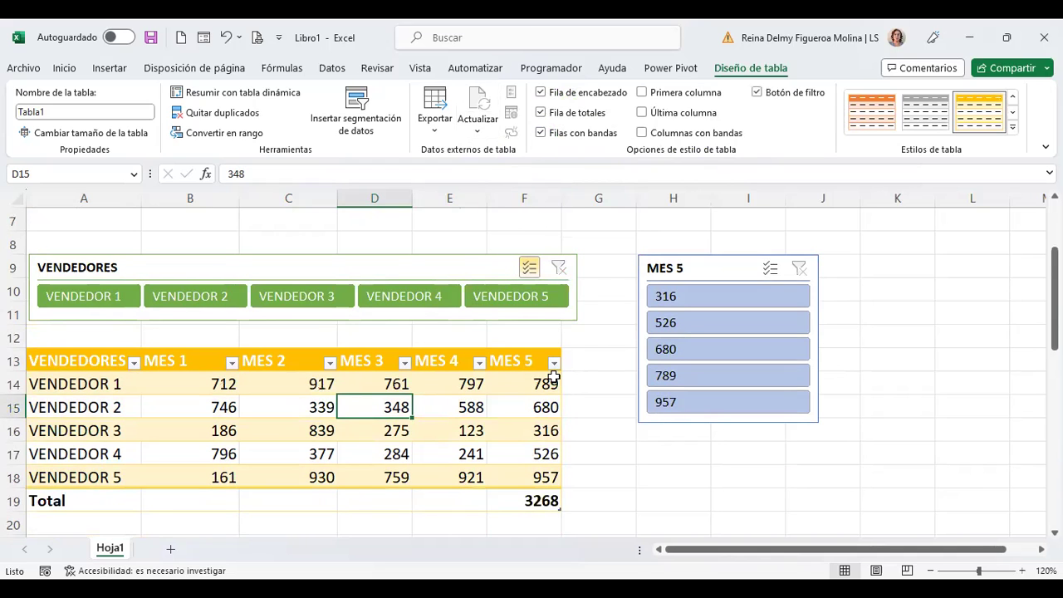
scroll(554, 376, down, 1)
click(536, 434)
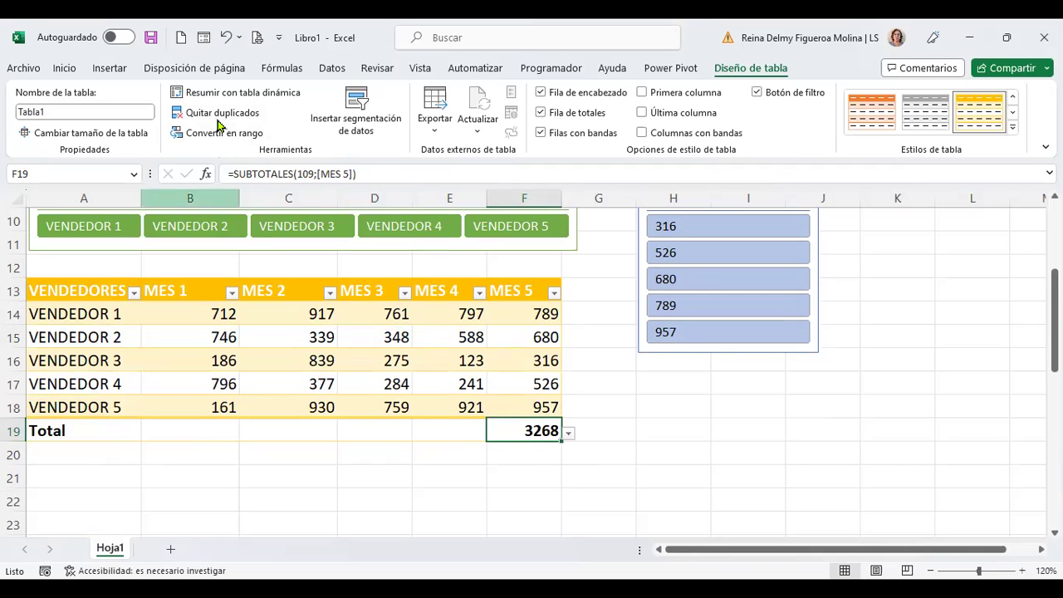
click(569, 434)
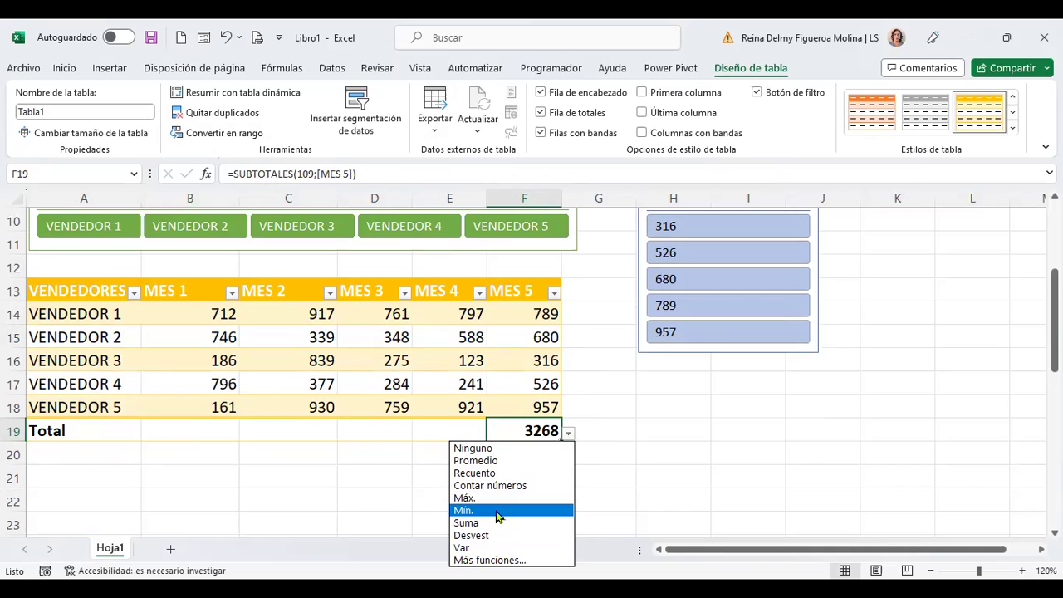
Step: Try Mín., Máx., Contar números and Recuento on the MES 5 total, ending with Promedio 653.6
click(498, 510)
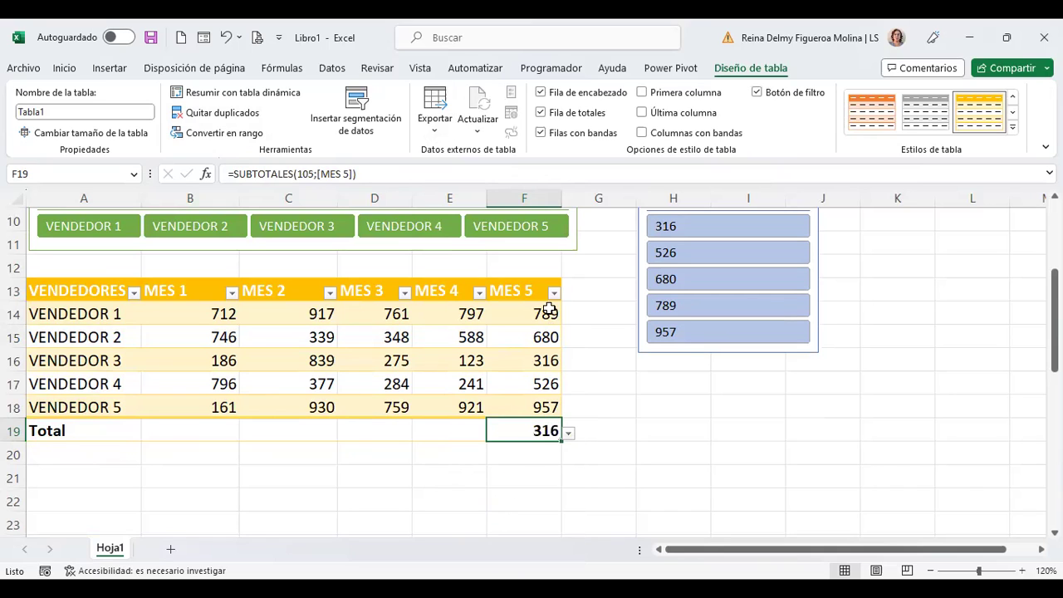
click(568, 433)
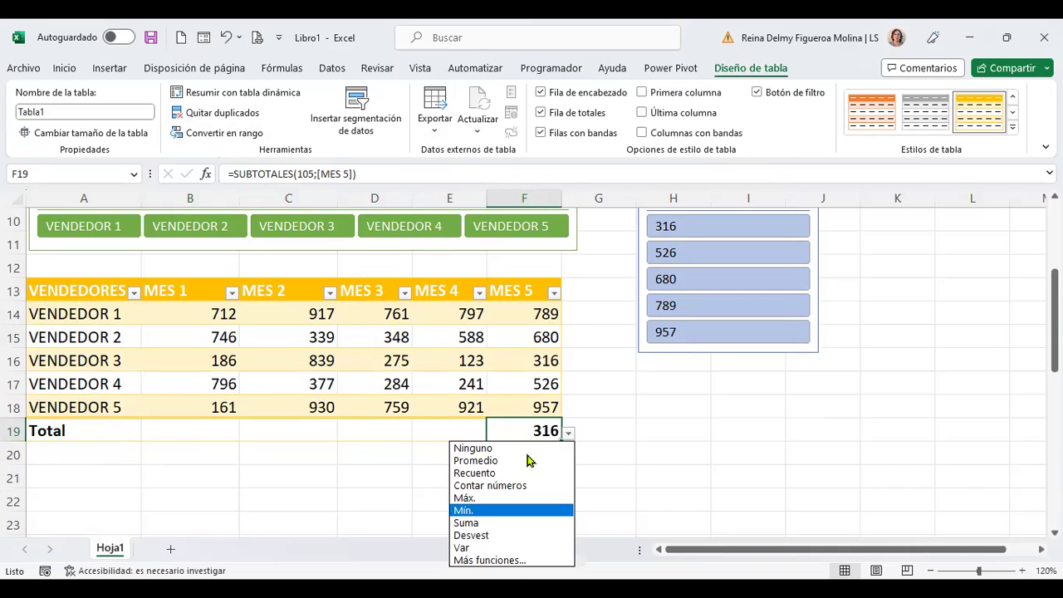
click(482, 499)
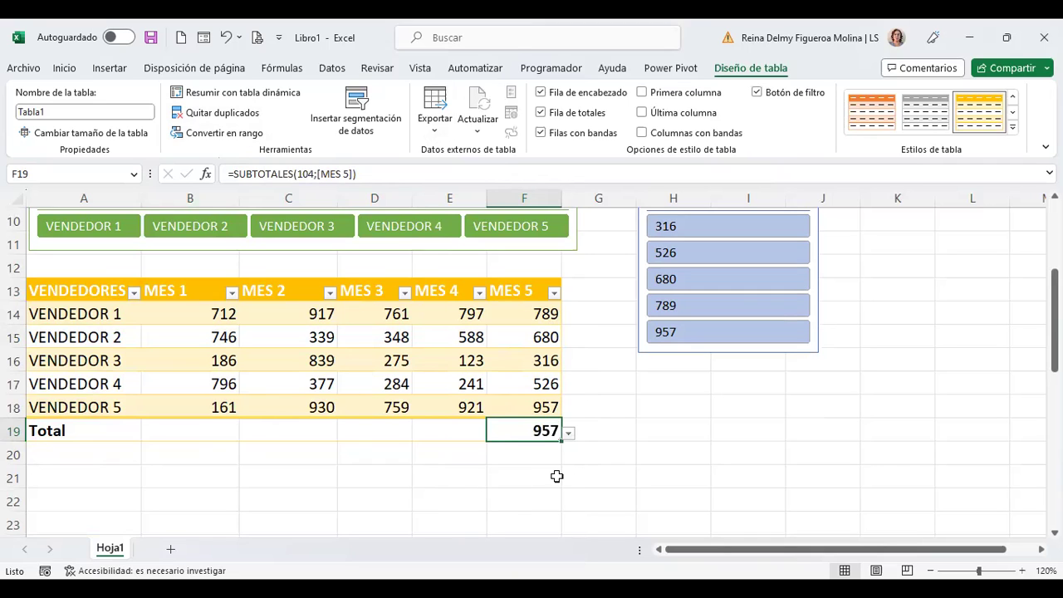
click(569, 433)
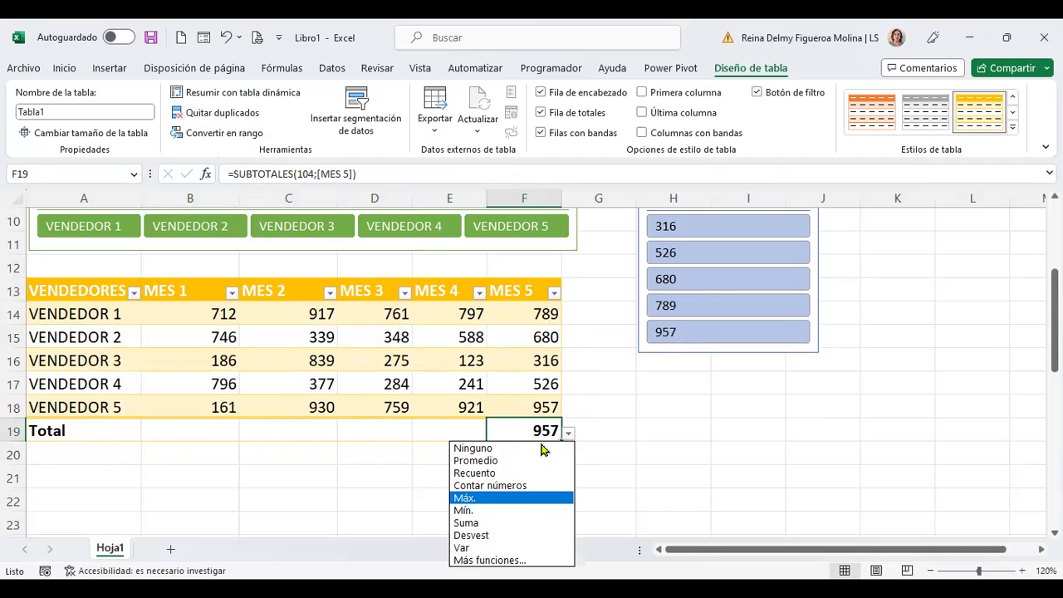
click(519, 484)
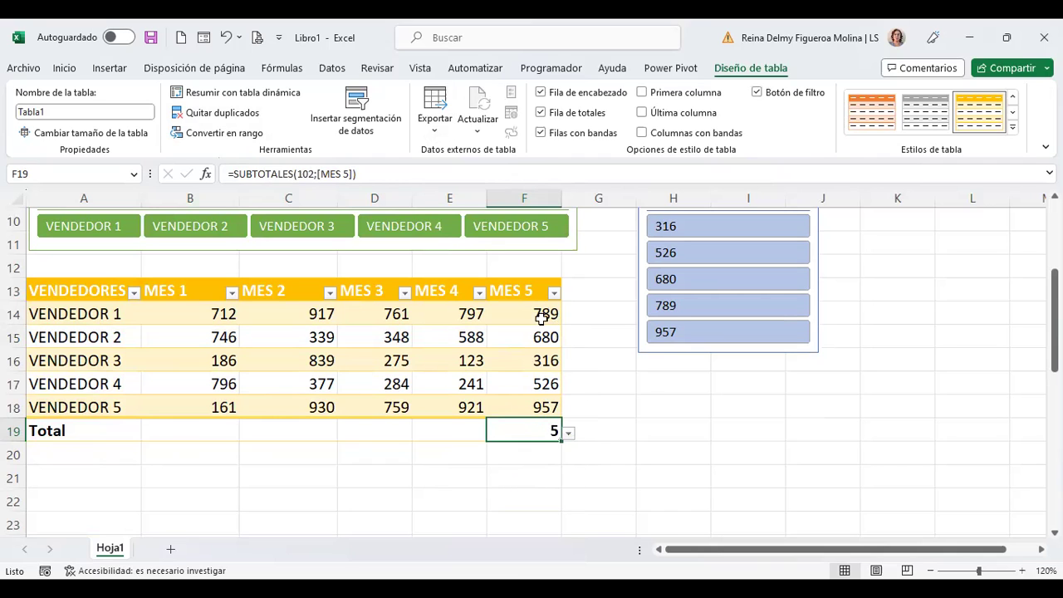
click(569, 434)
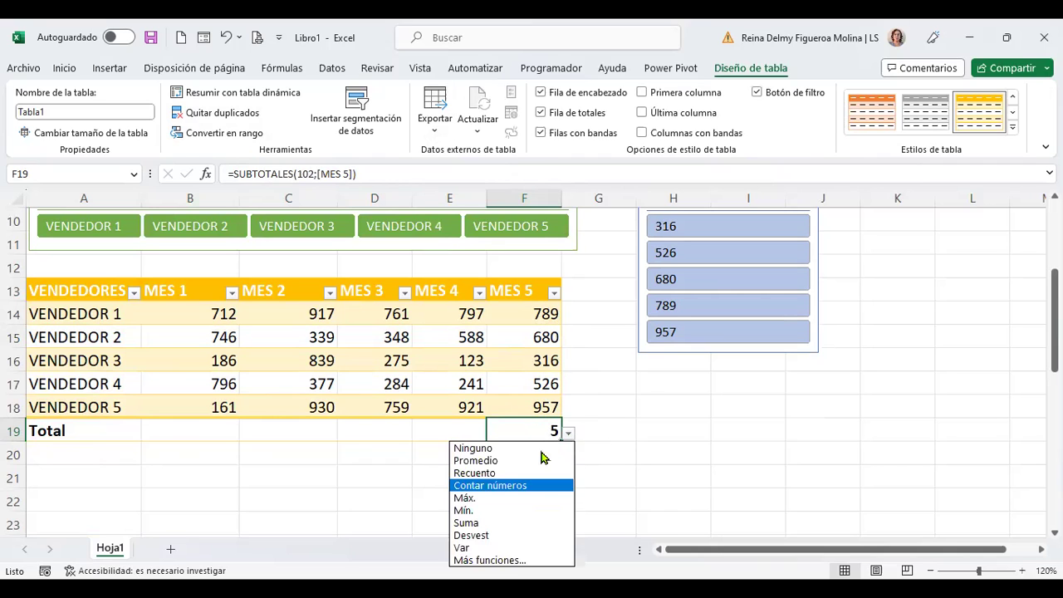
click(516, 471)
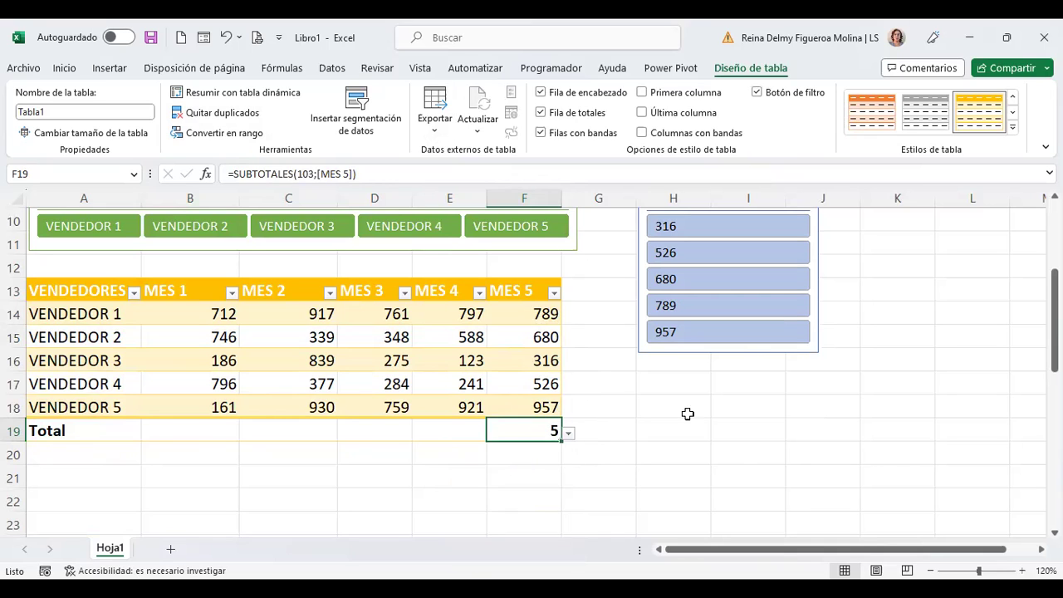
click(569, 434)
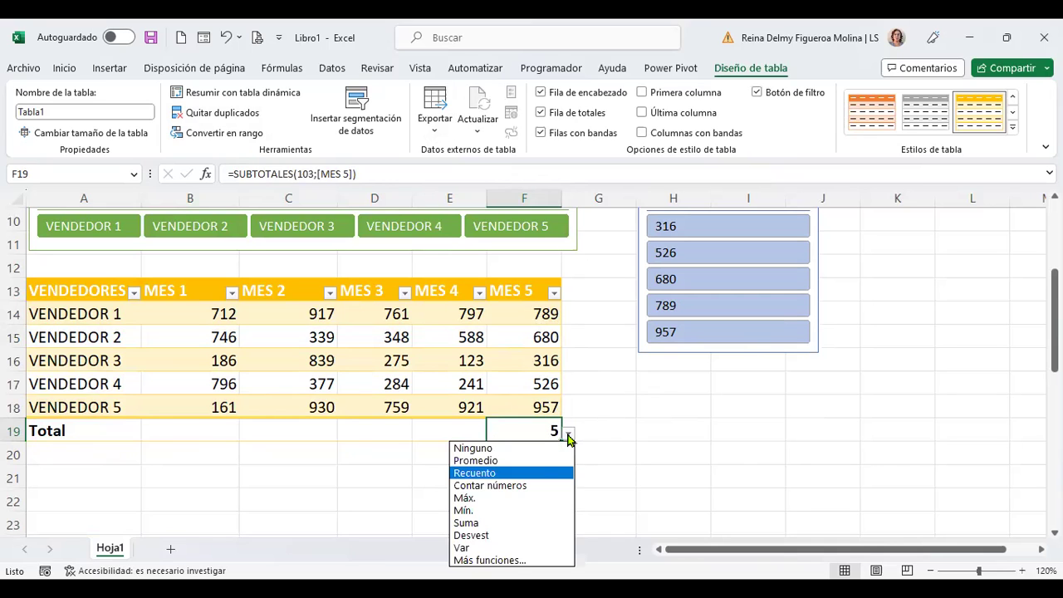
click(540, 462)
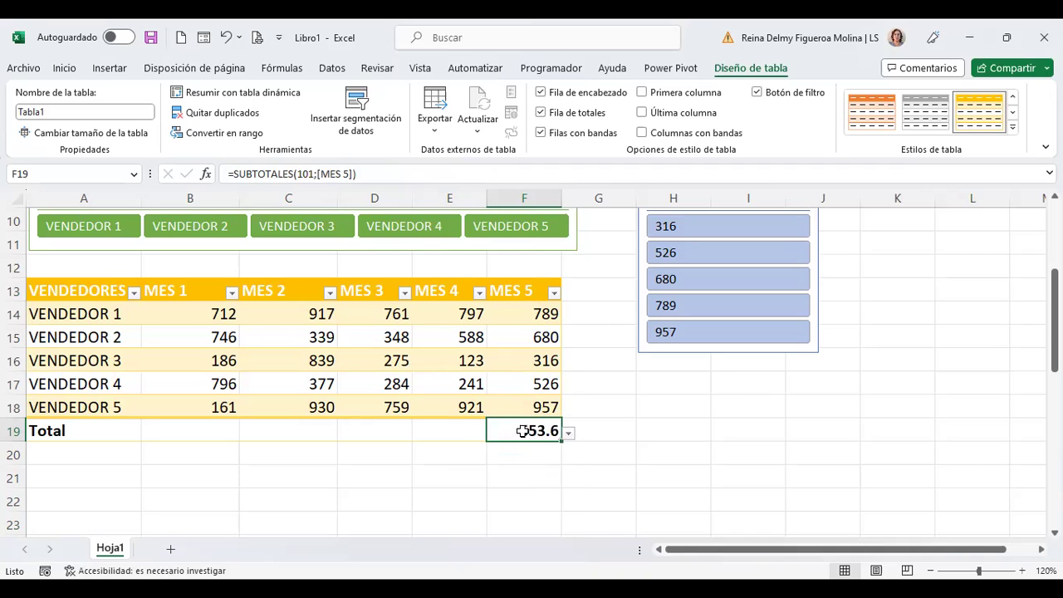
Step: Set the MES 4 total to maximum 921 and the MES 3 total to minimum 275
click(450, 431)
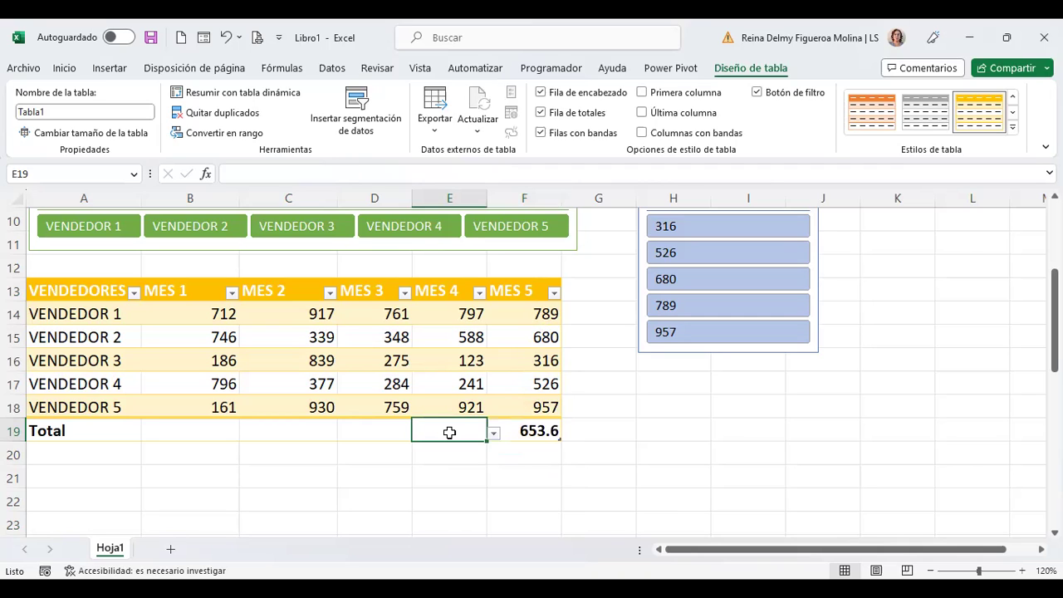
click(493, 433)
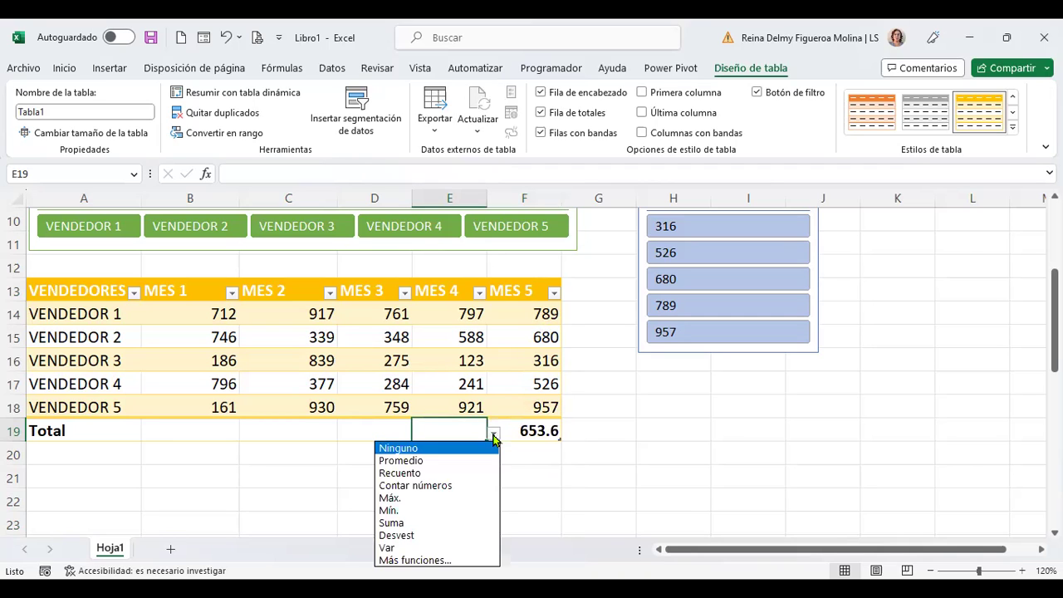
click(421, 500)
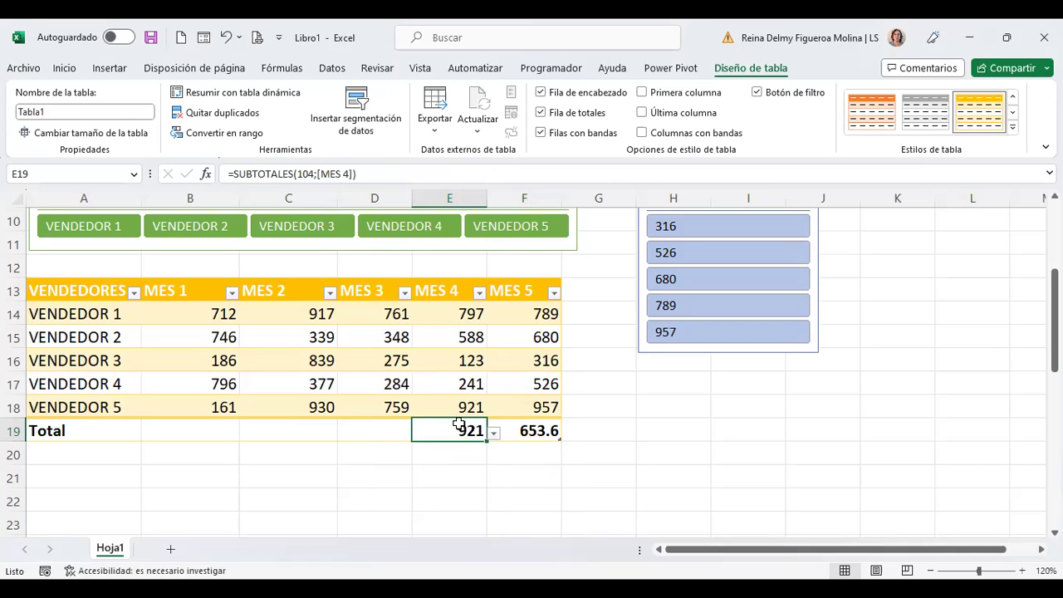
click(386, 431)
click(421, 434)
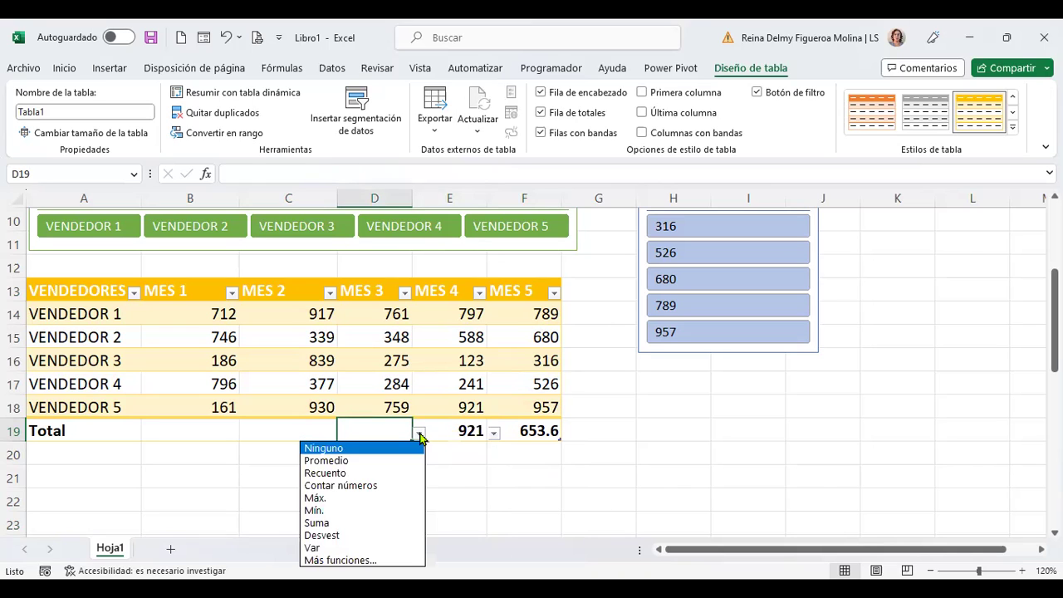
click(337, 510)
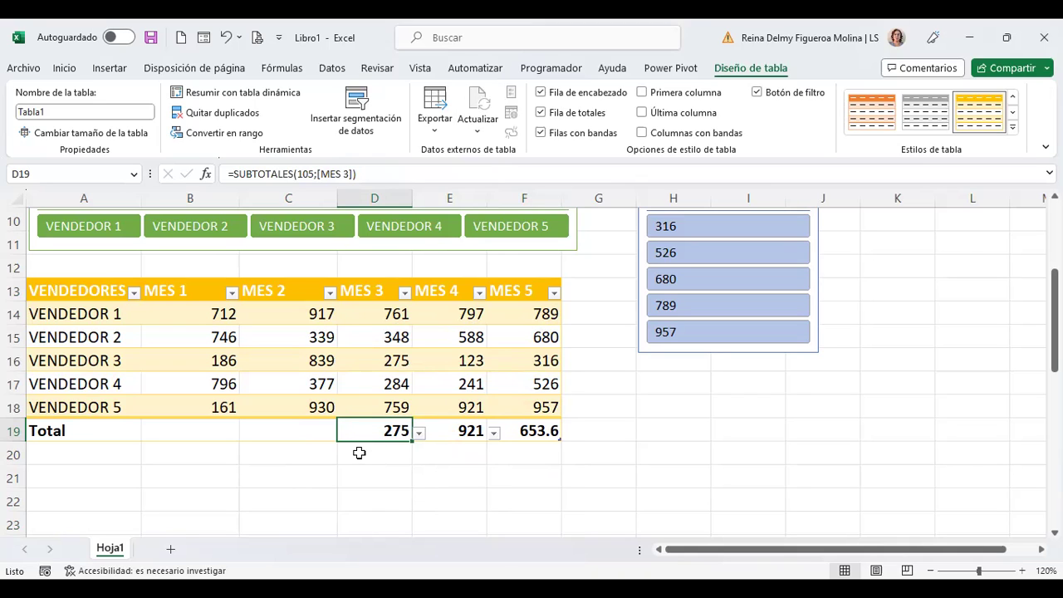
Step: Set the MES 2 total to Suma (3402) and the MES 1 total to Promedio (520.2)
click(311, 430)
click(341, 427)
click(301, 430)
click(344, 435)
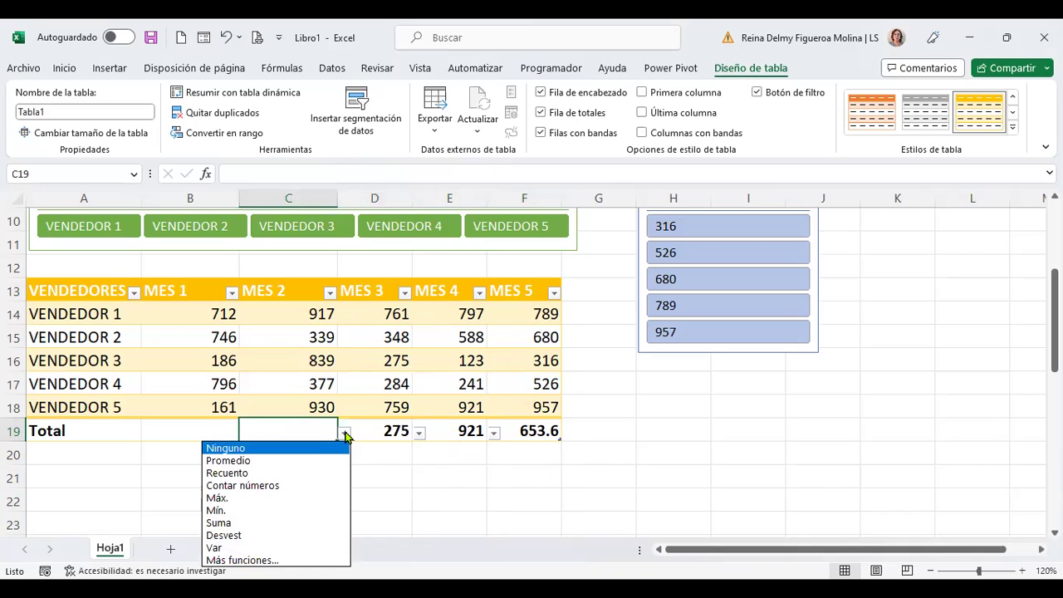
click(273, 524)
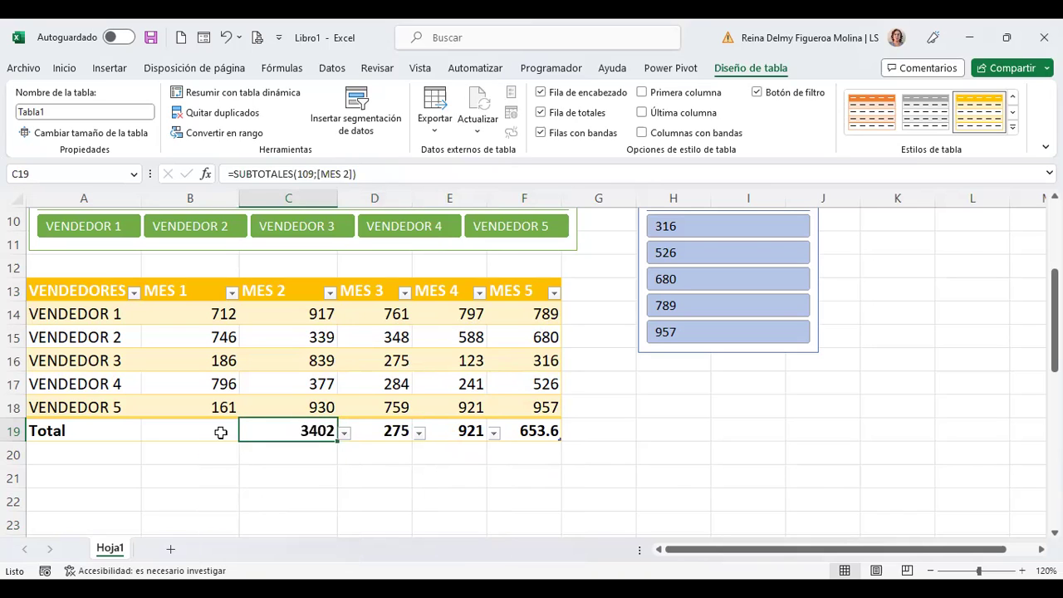
click(219, 430)
click(247, 433)
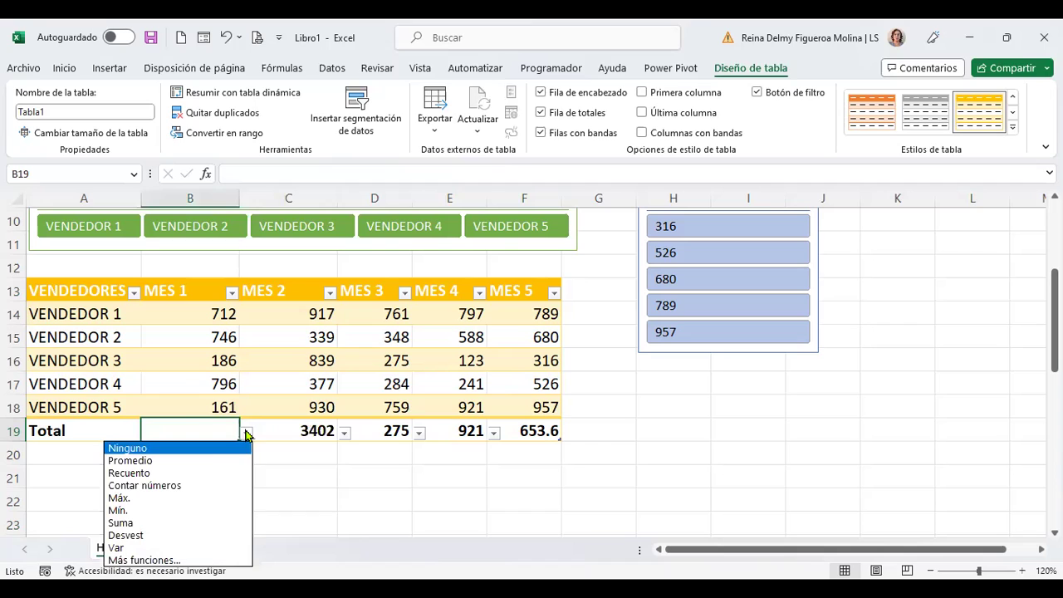
click(197, 467)
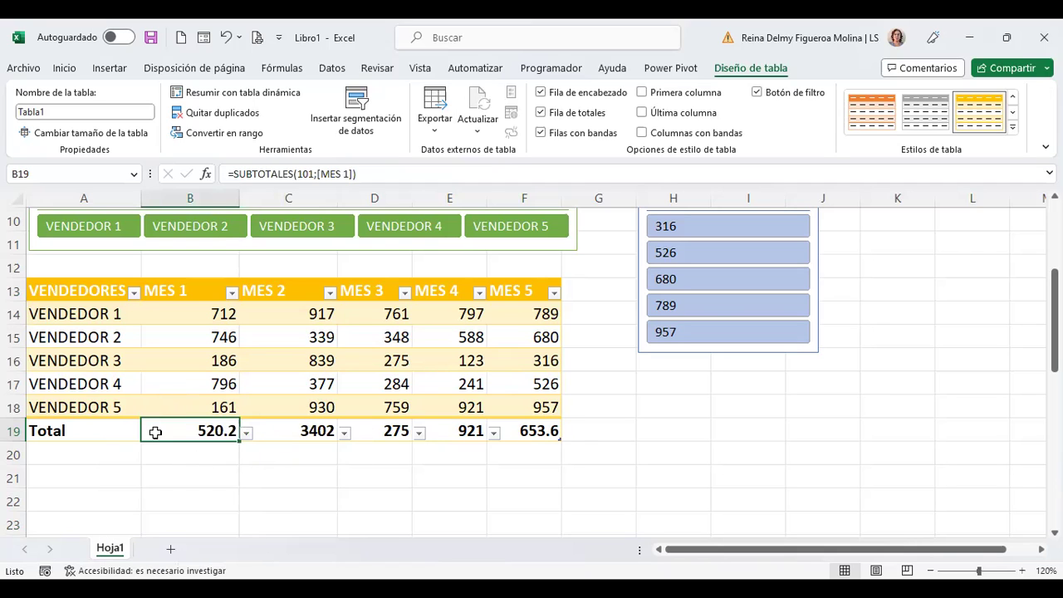
Step: Review the MES 2 to MES 5 total functions, leaving sum, minimum, maximum and average unchanged
click(293, 433)
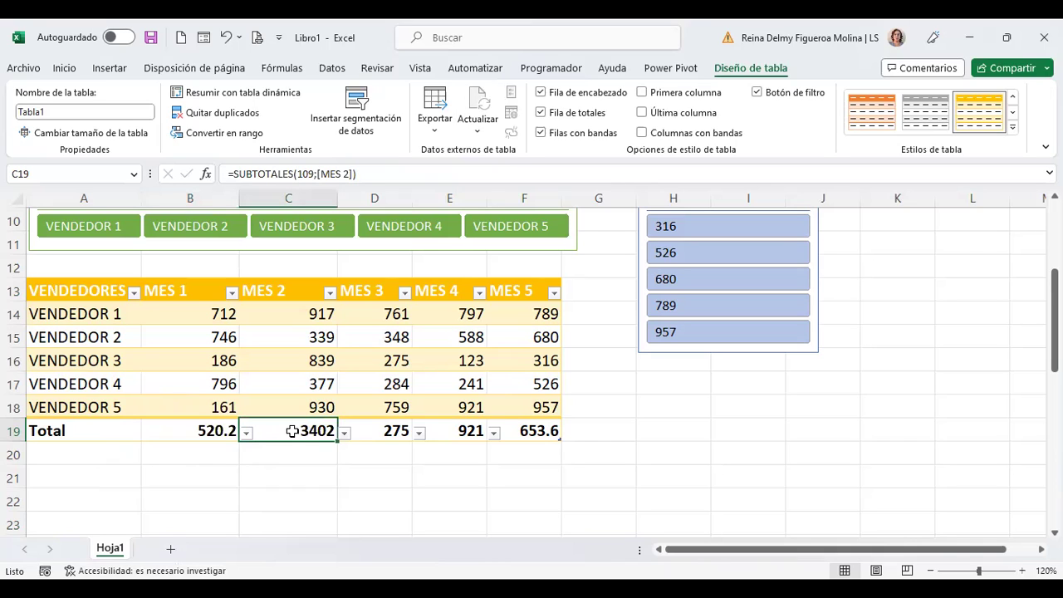
click(344, 433)
click(345, 433)
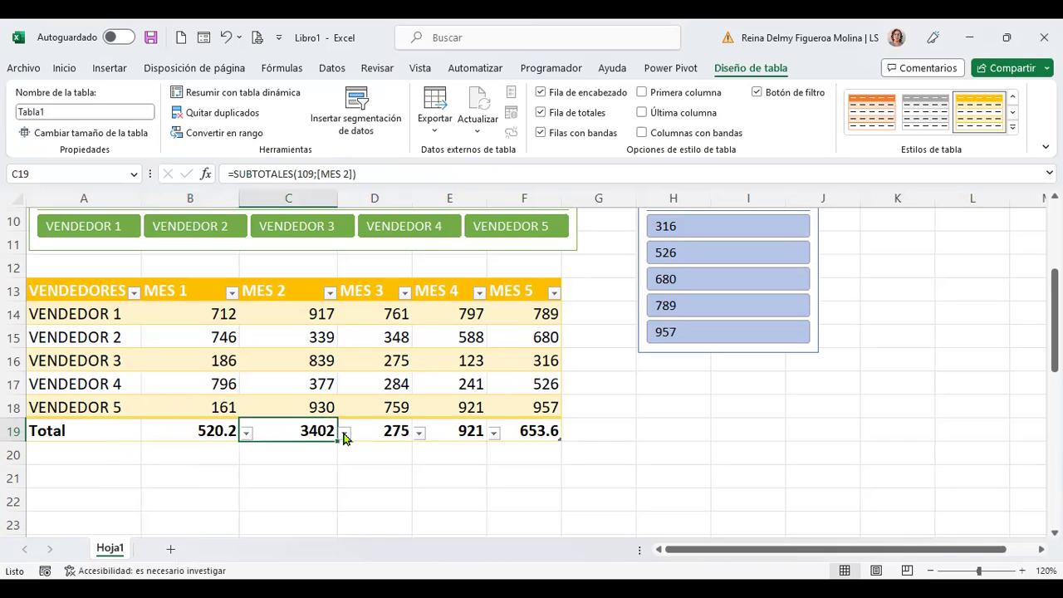
click(415, 434)
click(394, 433)
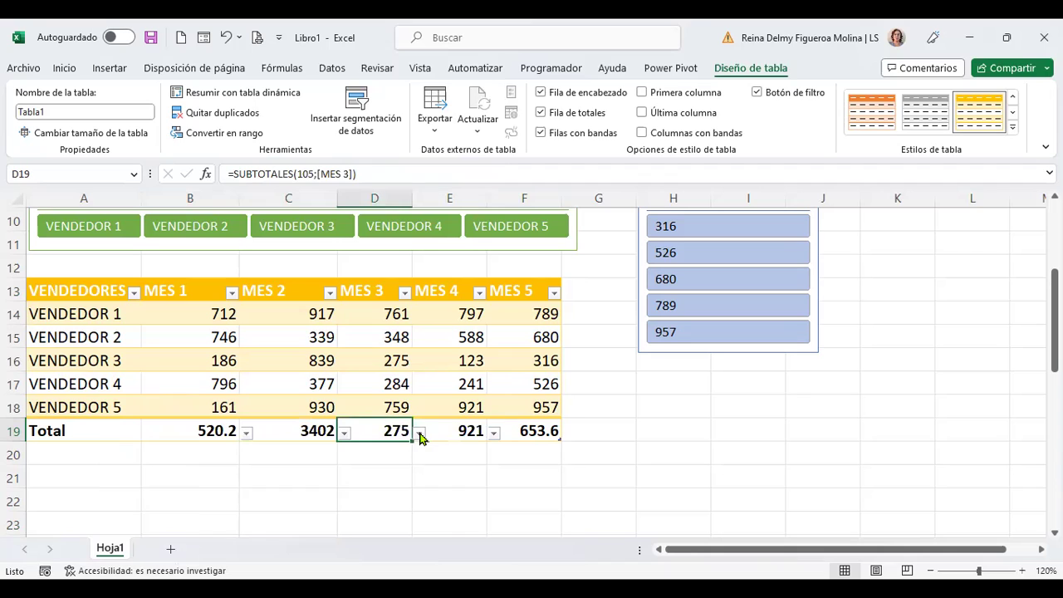
click(420, 433)
click(420, 434)
click(449, 432)
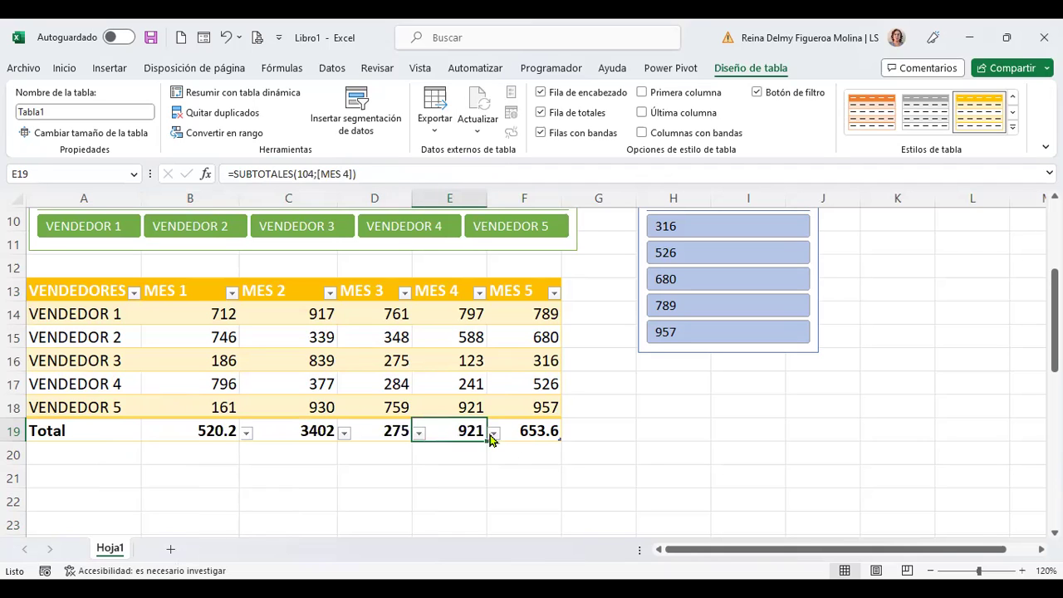
click(493, 434)
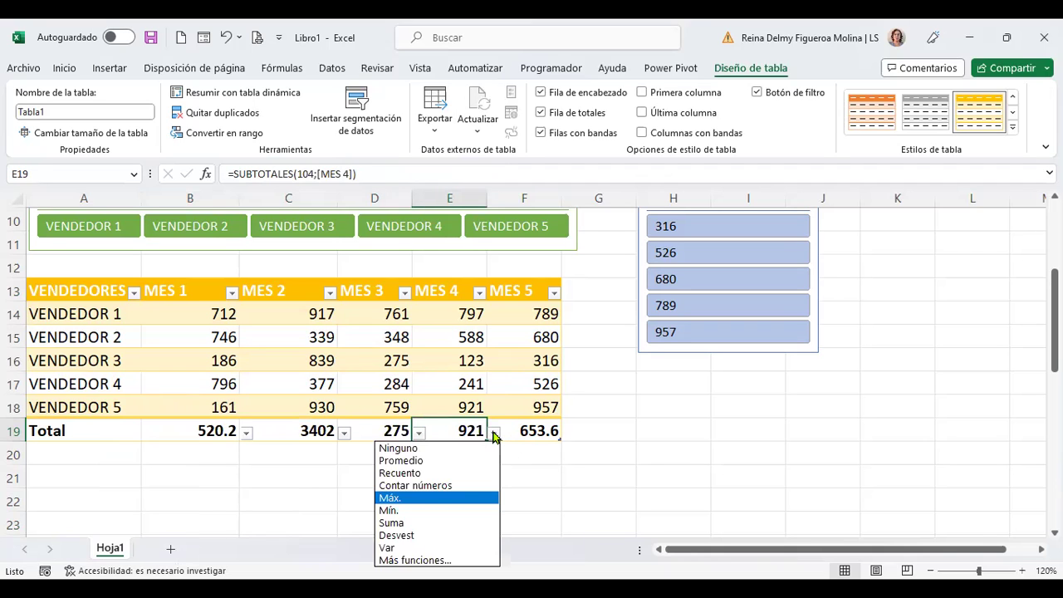
click(494, 433)
click(548, 432)
click(569, 434)
click(569, 434)
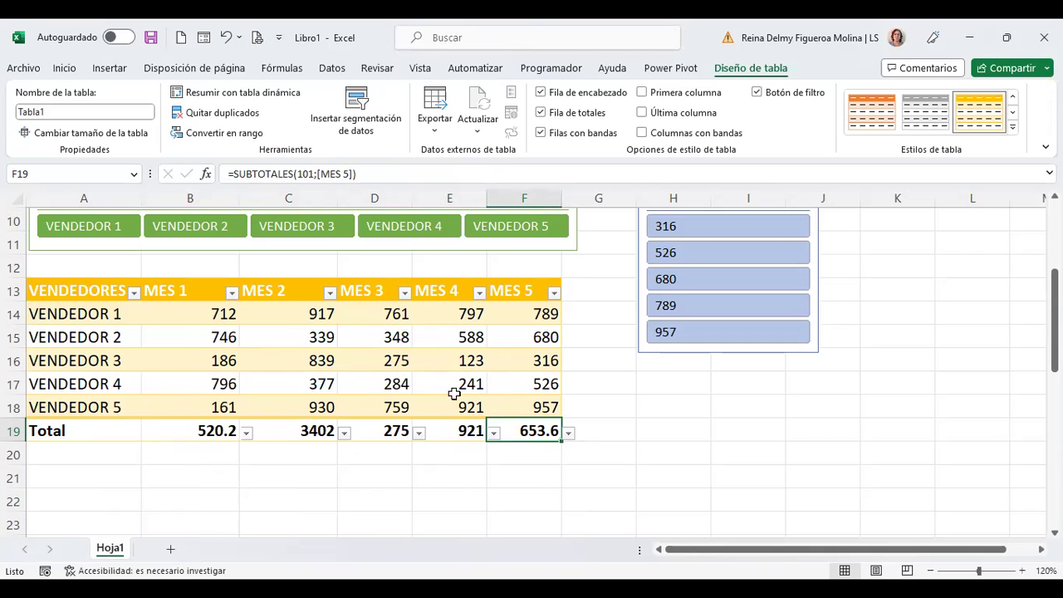
click(541, 134)
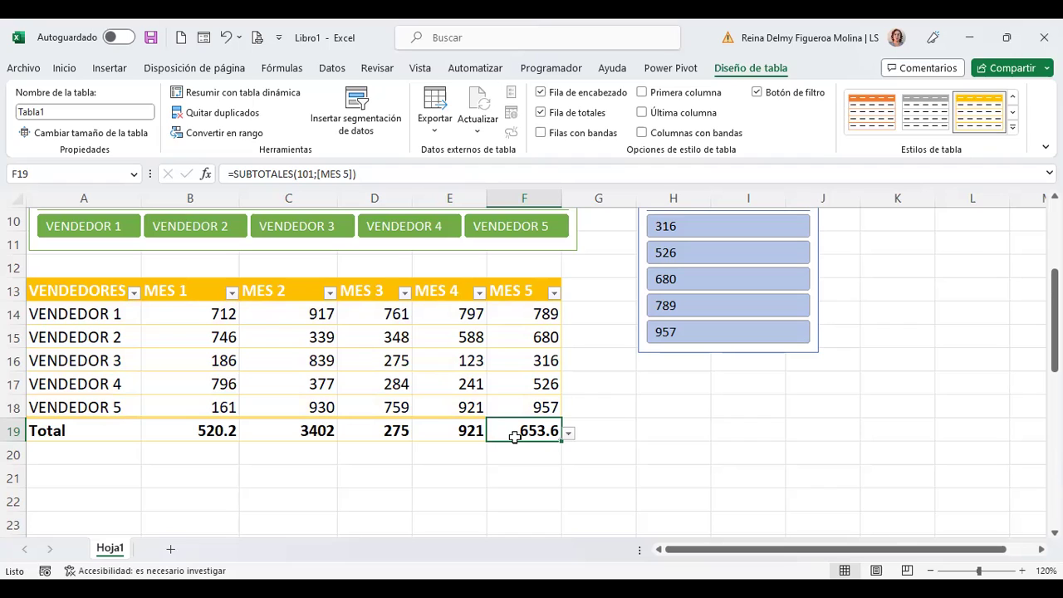
click(540, 133)
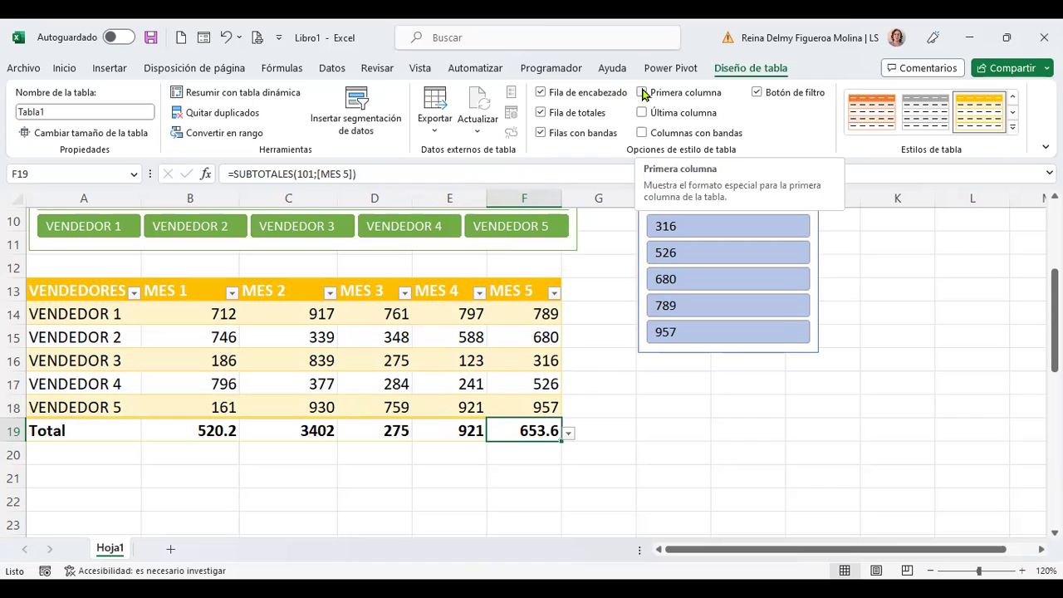
click(643, 92)
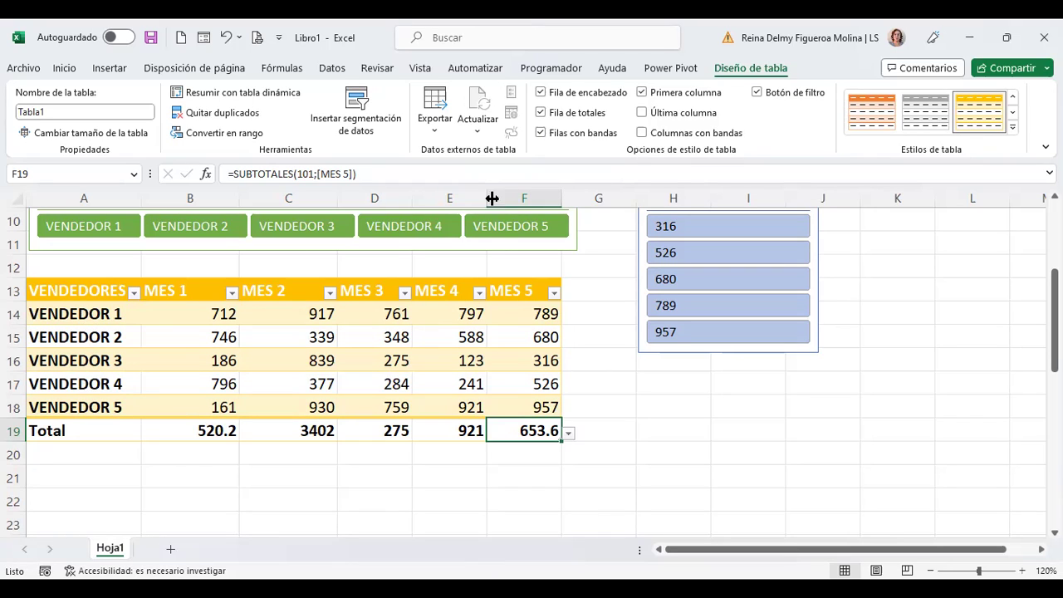
click(641, 113)
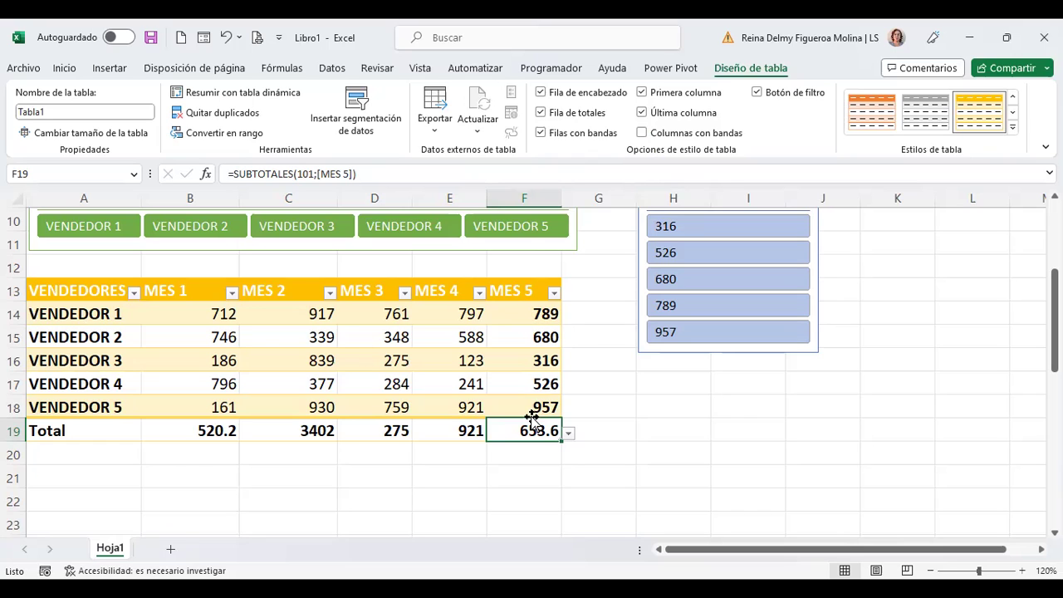
click(642, 134)
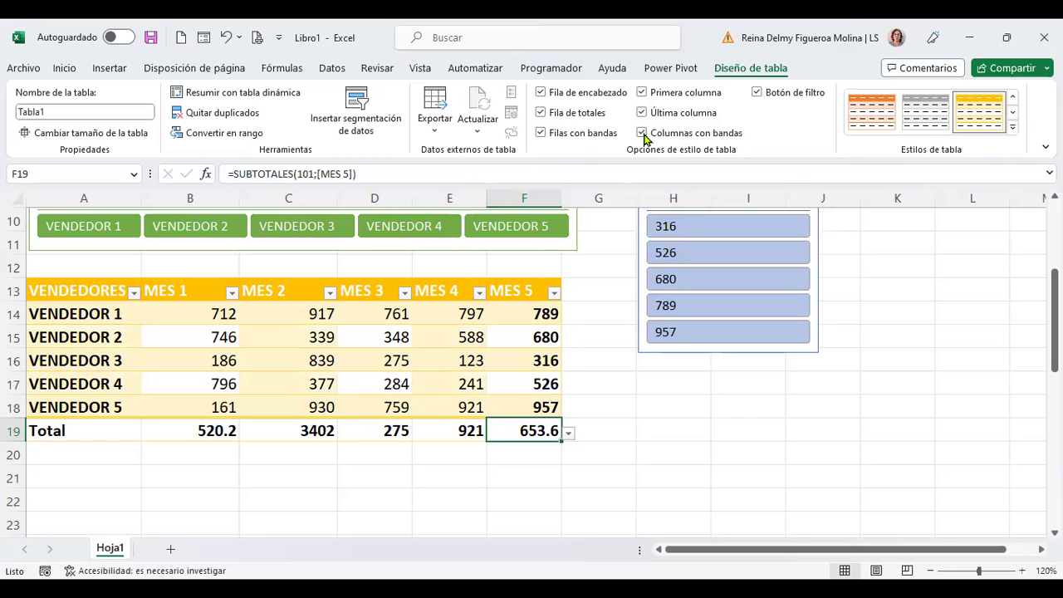
click(544, 134)
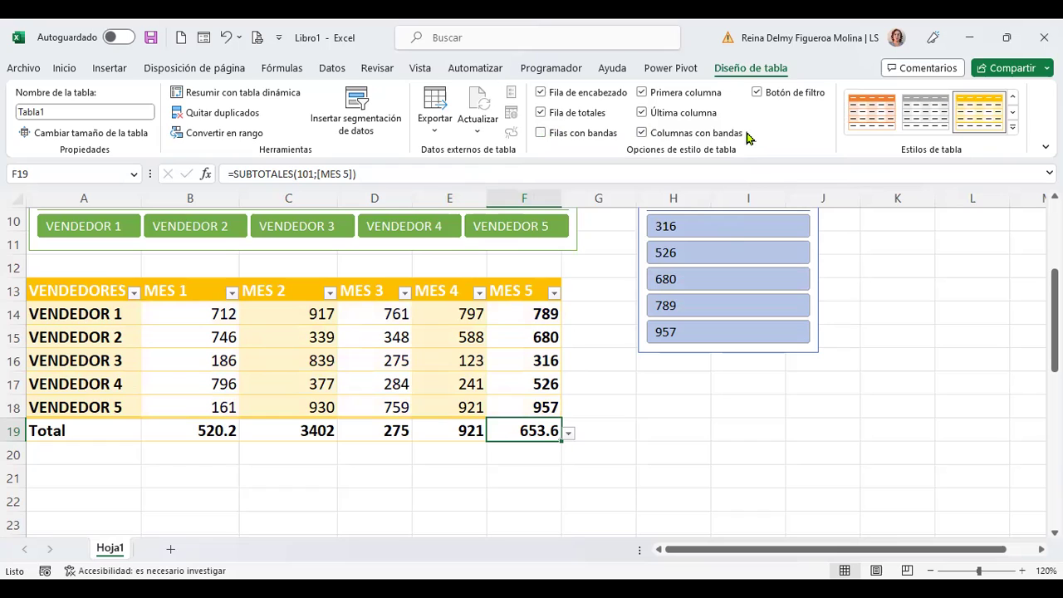
click(542, 133)
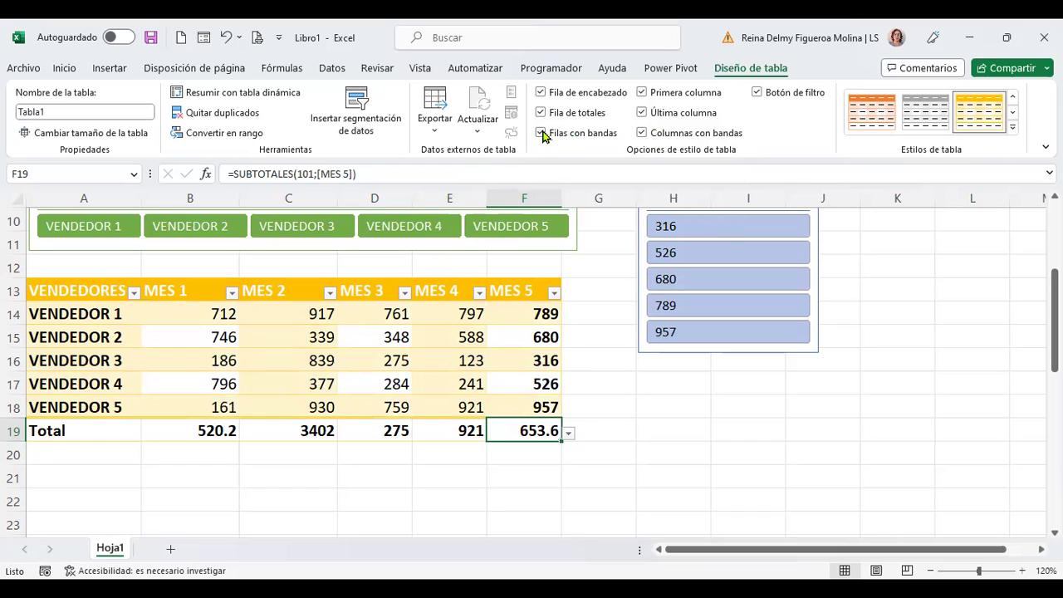
click(642, 134)
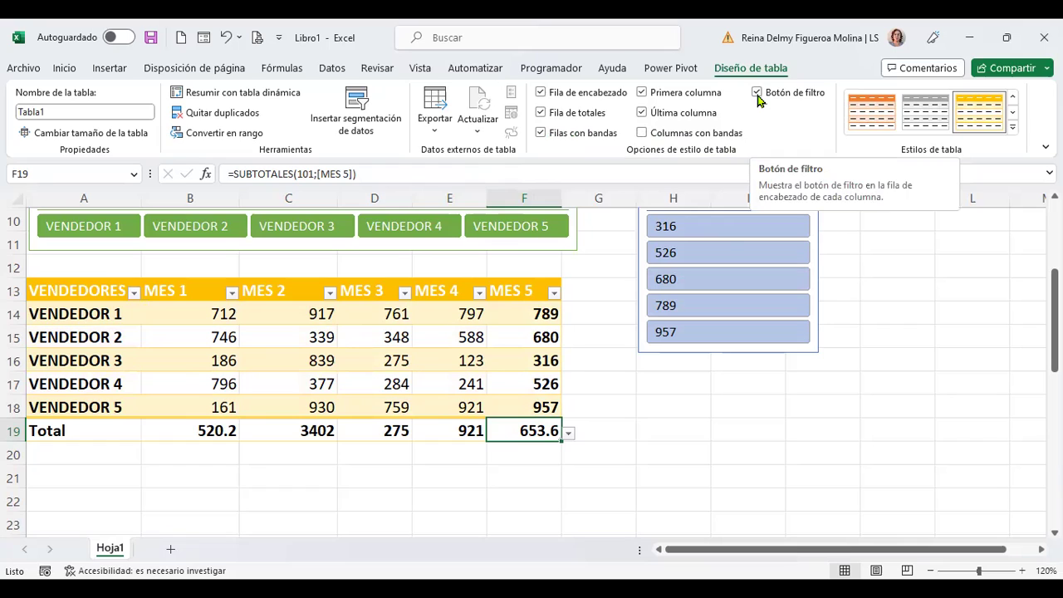
click(757, 94)
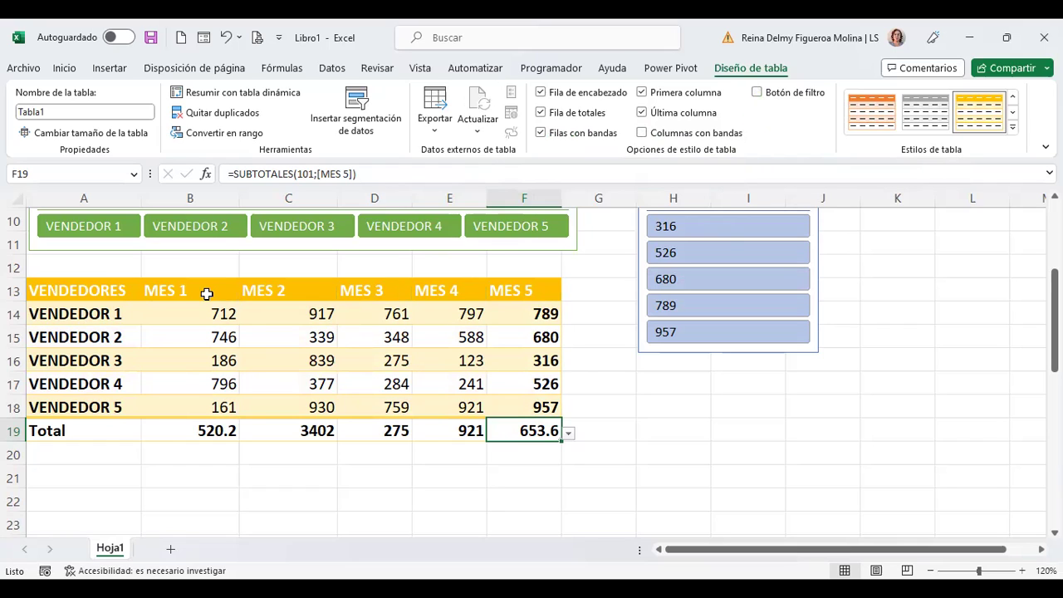
click(757, 94)
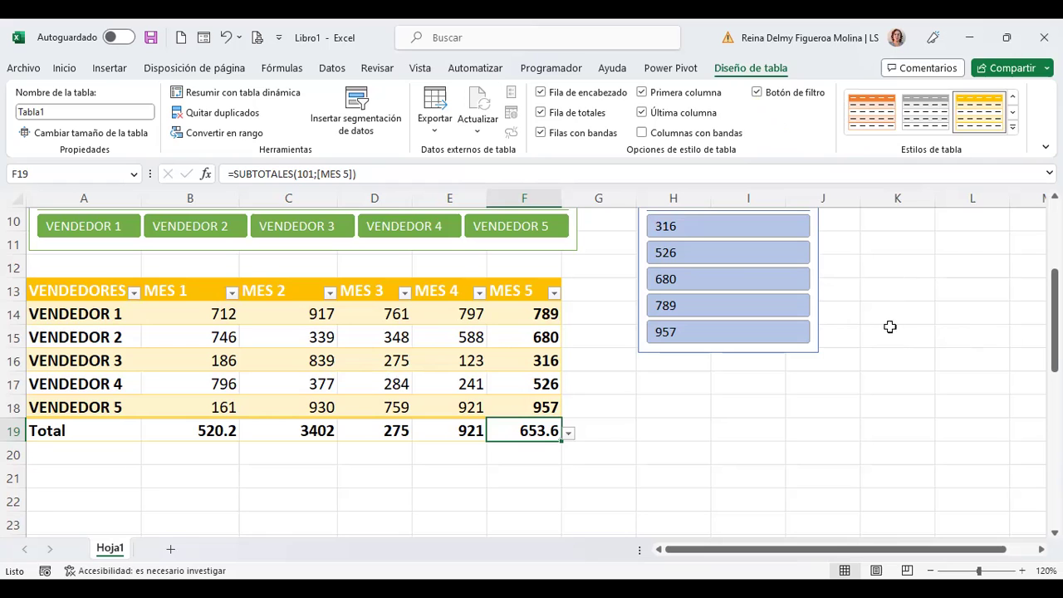
Step: Try a grey medium table style, then apply dark yellow Estilo de tabla oscuro 5
click(1013, 127)
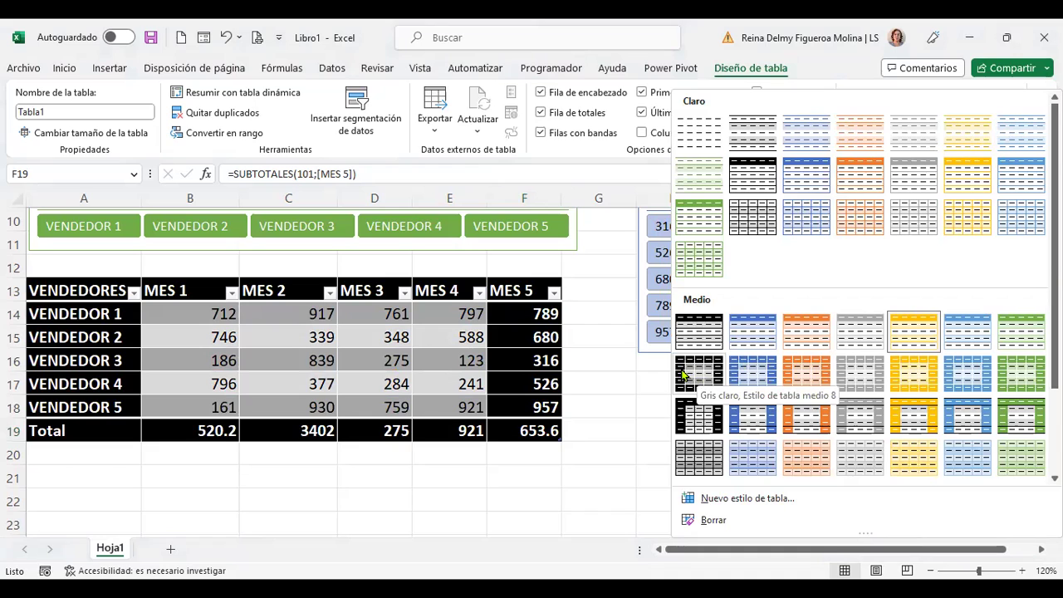
click(680, 369)
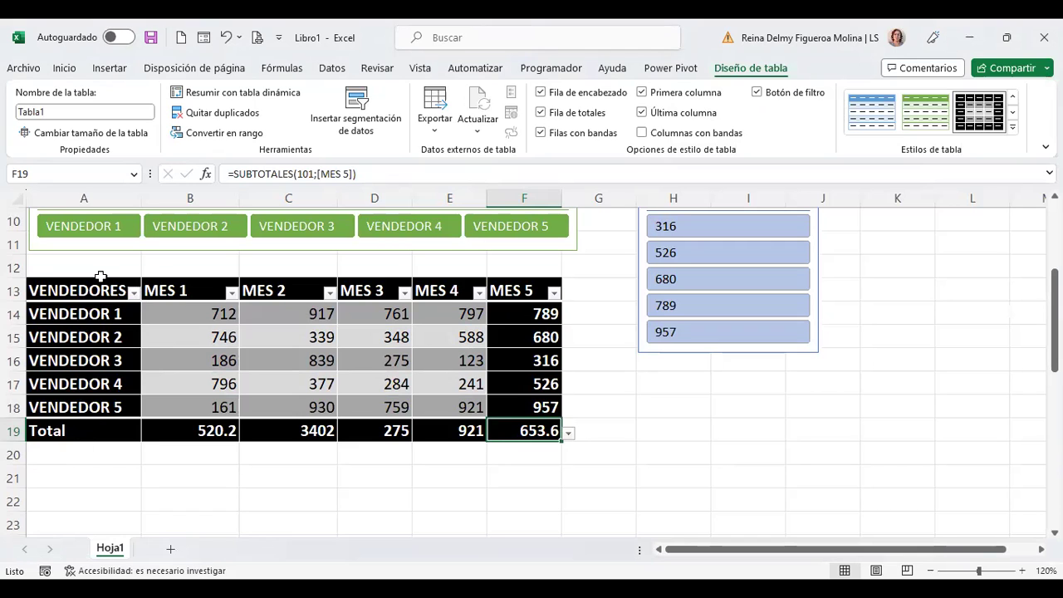
click(1012, 127)
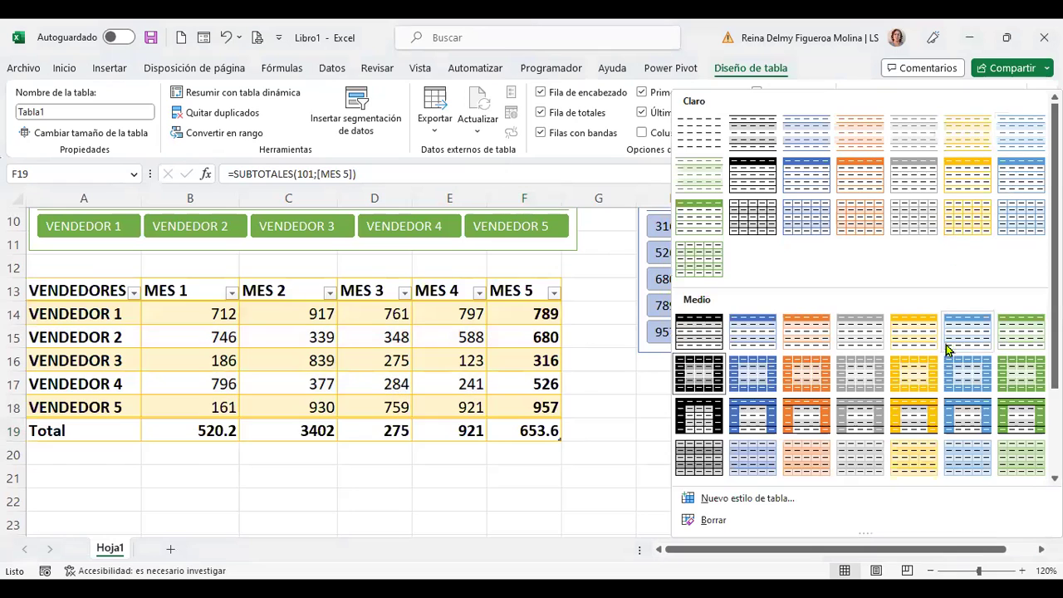
scroll(898, 427, down, 2)
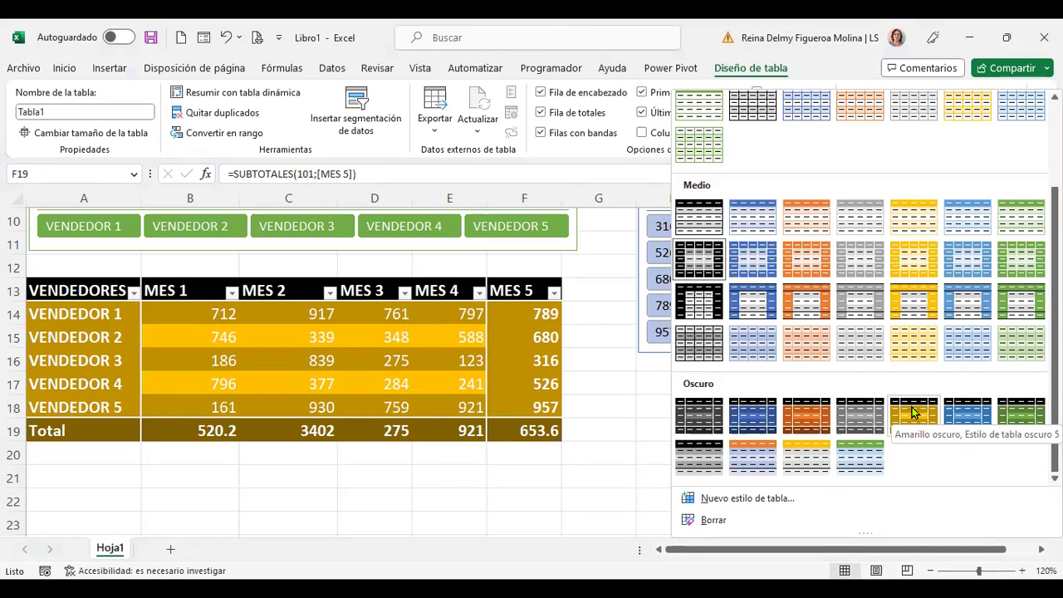
click(912, 411)
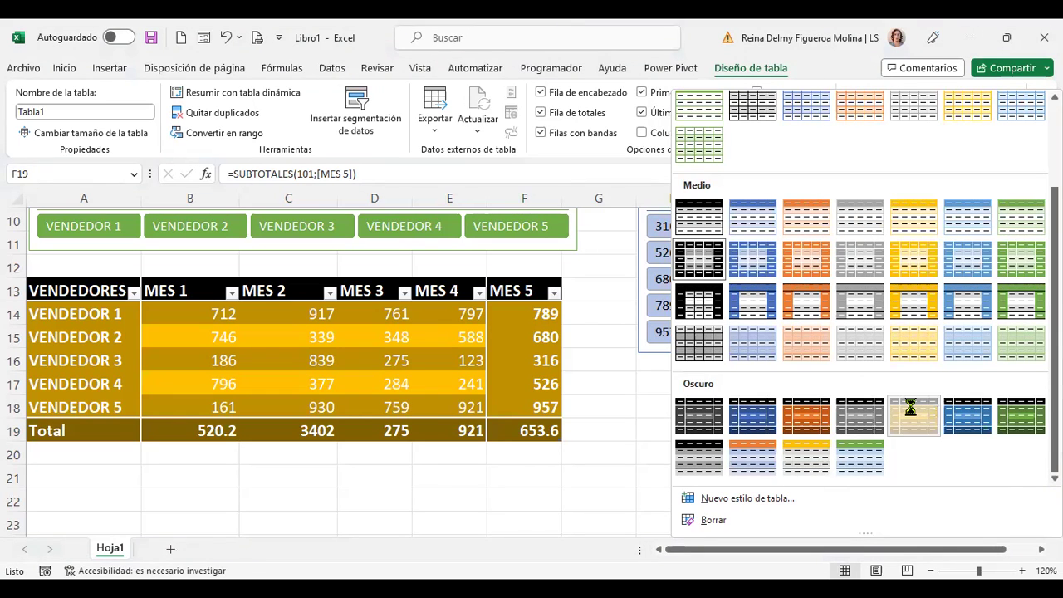
Step: Select several Total row cells and the VENDEDOR 2 value 746 to check the new style
click(376, 431)
click(303, 431)
click(166, 429)
click(209, 337)
scroll(382, 425, up, 1)
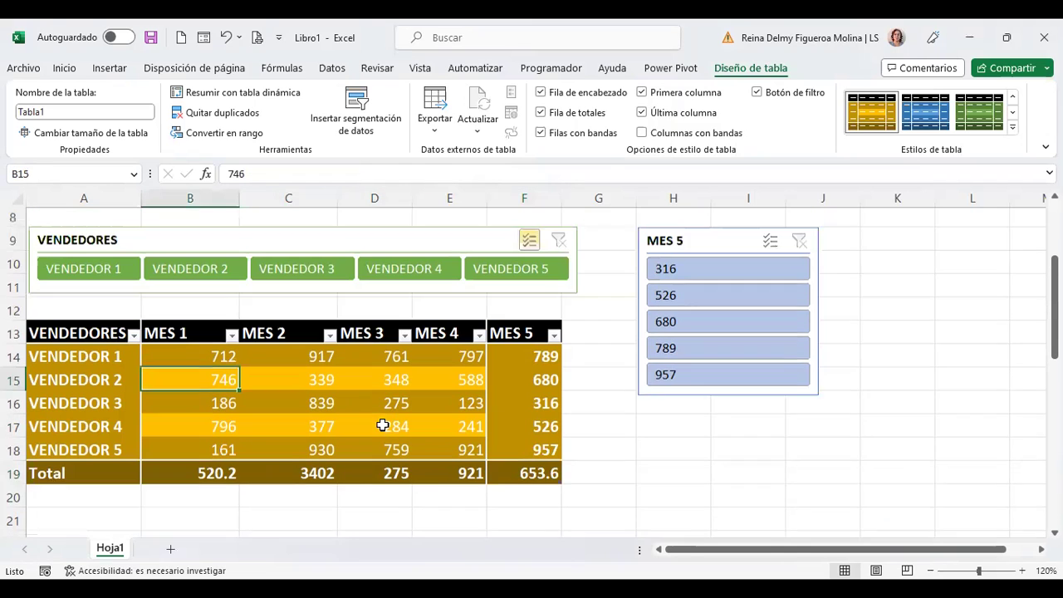
scroll(382, 426, up, 1)
click(529, 401)
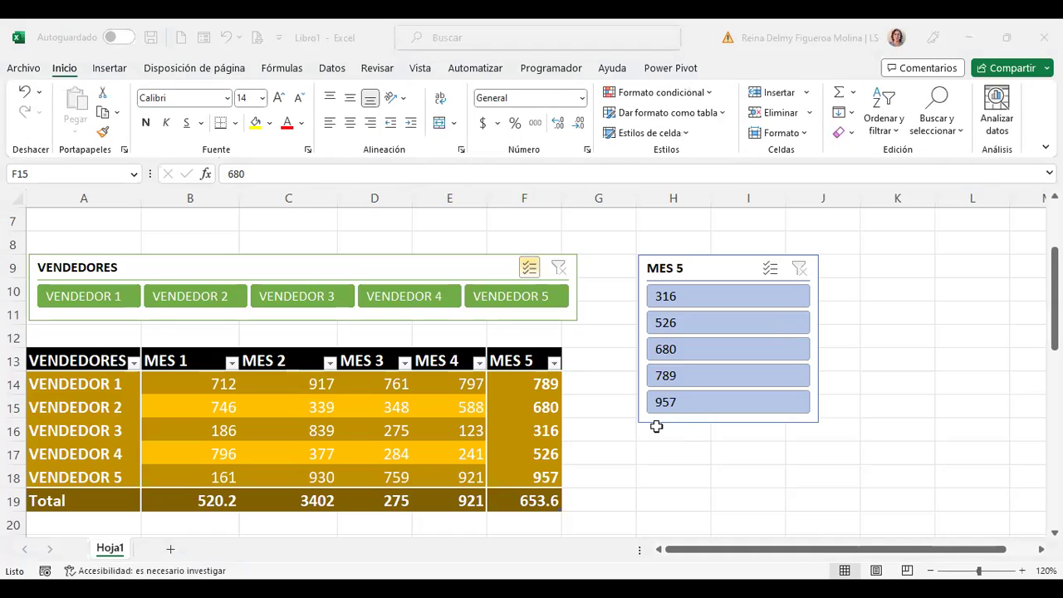
scroll(415, 332, up, 2)
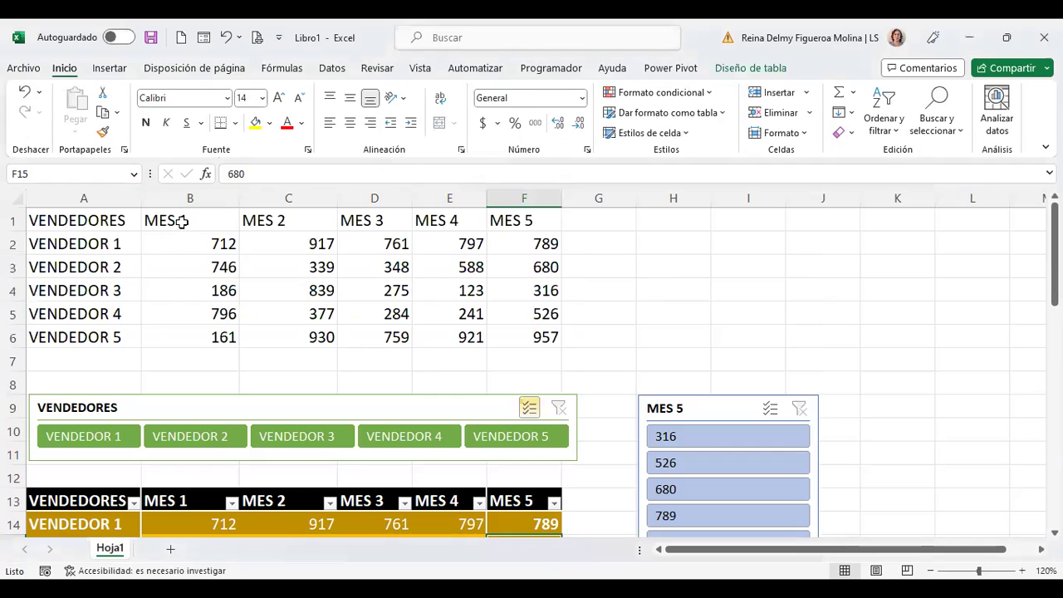
drag(98, 219, 506, 219)
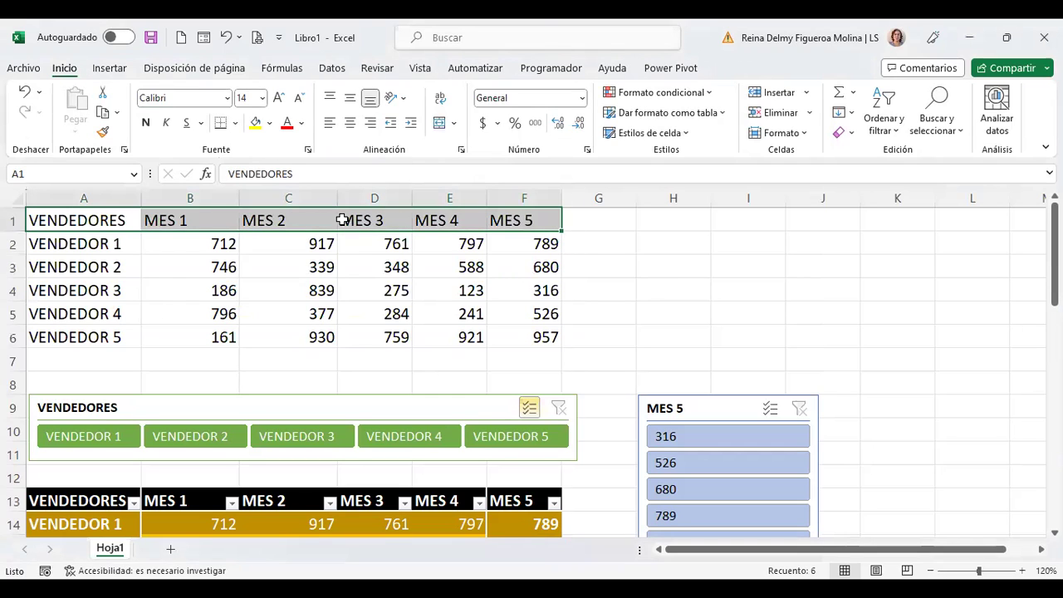
click(269, 125)
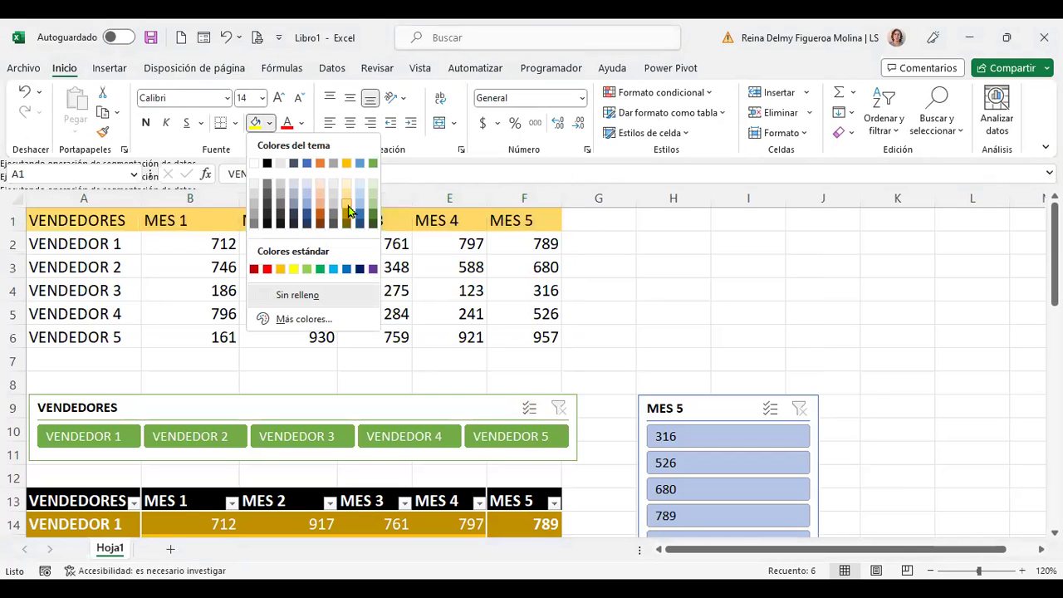
click(703, 260)
key(ctrl+z)
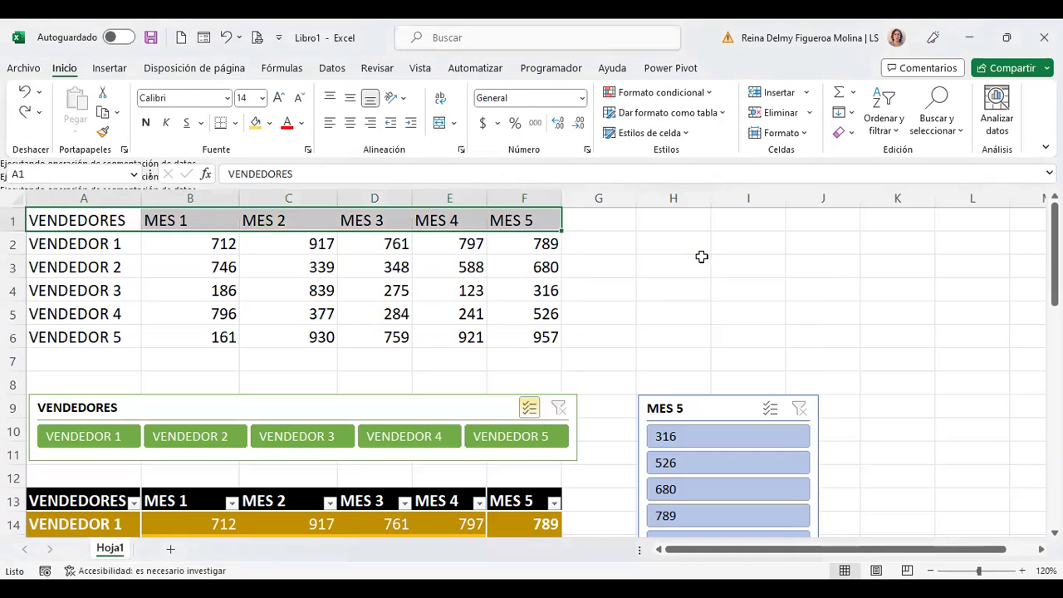
scroll(557, 290, down, 2)
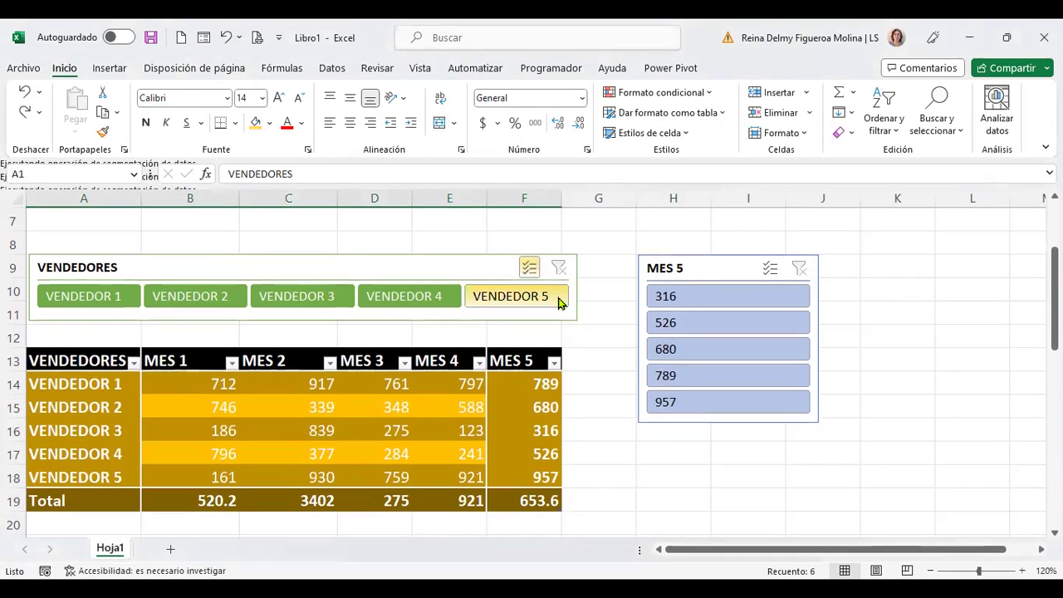
click(422, 383)
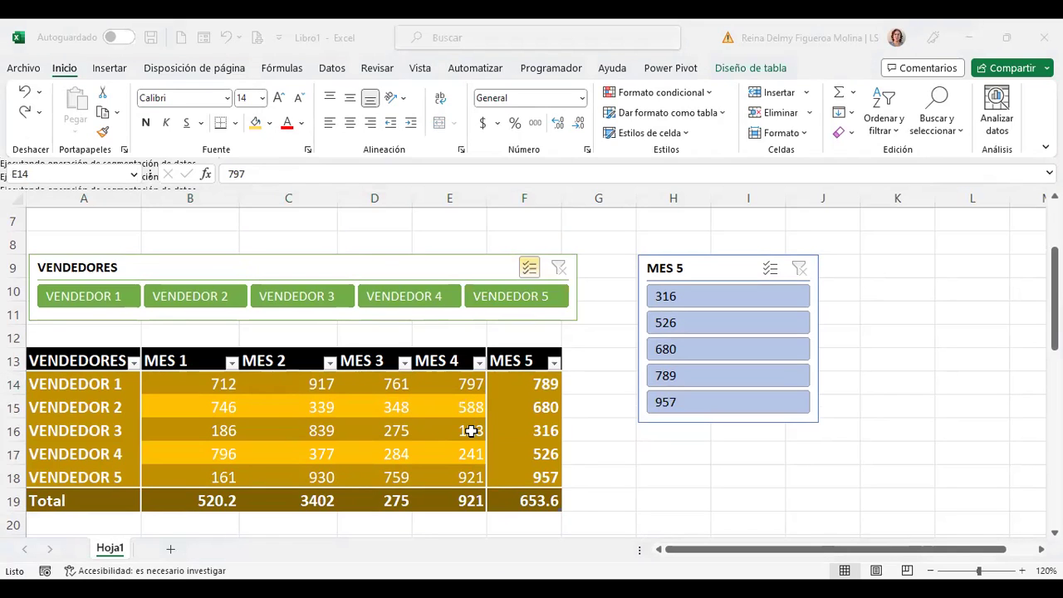
scroll(501, 345, down, 2)
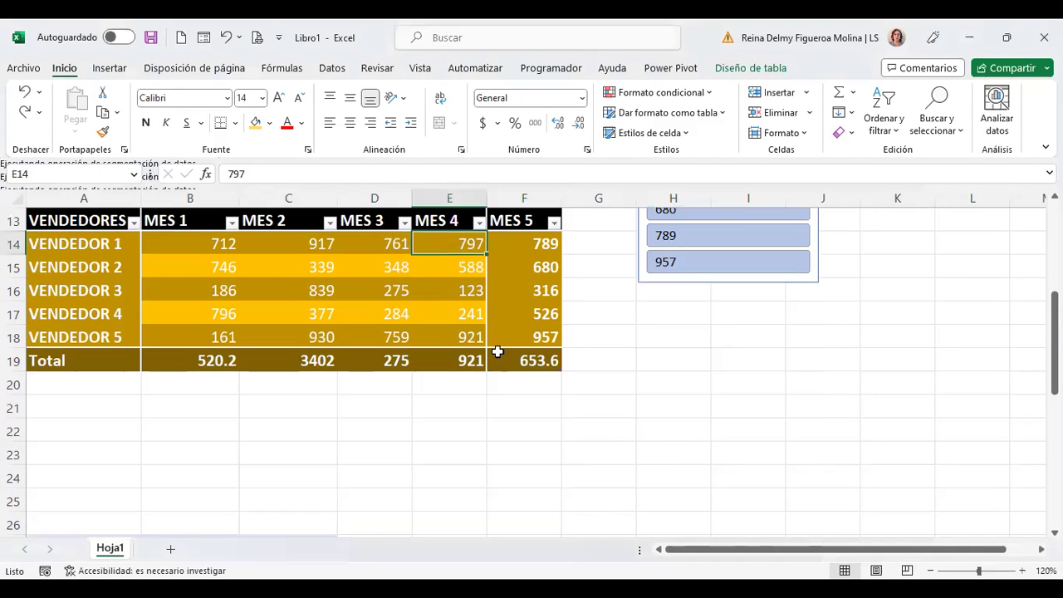
Step: Select the MES 3 and MES 1 totals, Total label and VENDEDOR 3 cells, then show Diseño de tabla
click(397, 361)
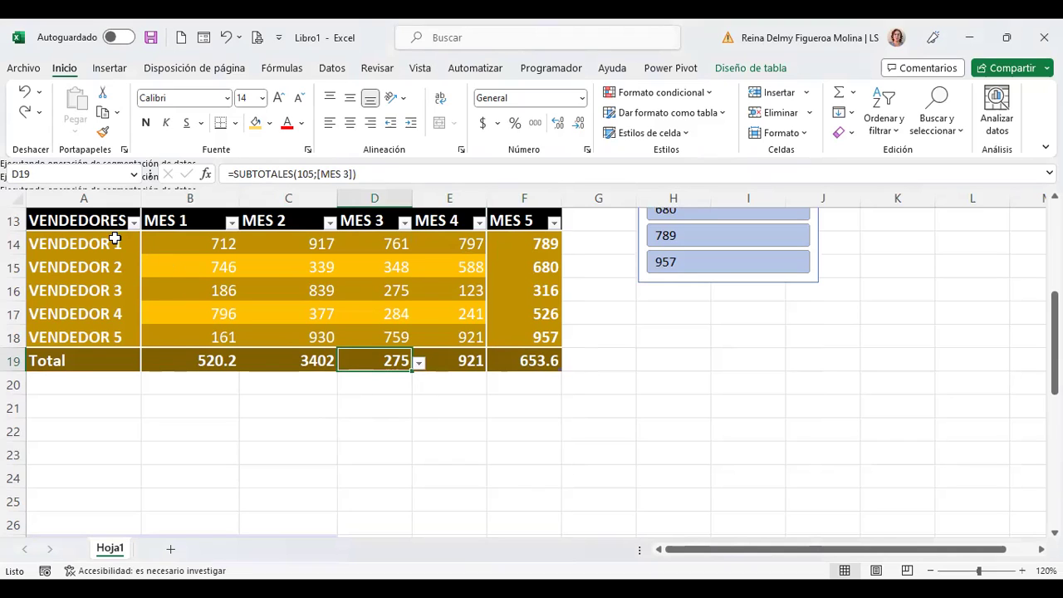
click(119, 269)
click(119, 293)
click(118, 354)
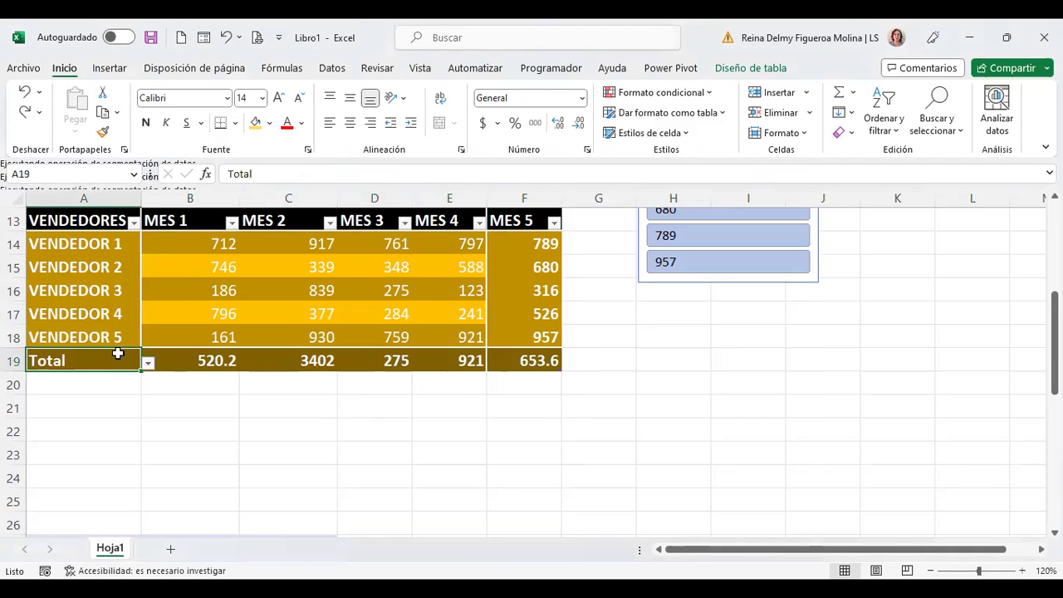
click(104, 285)
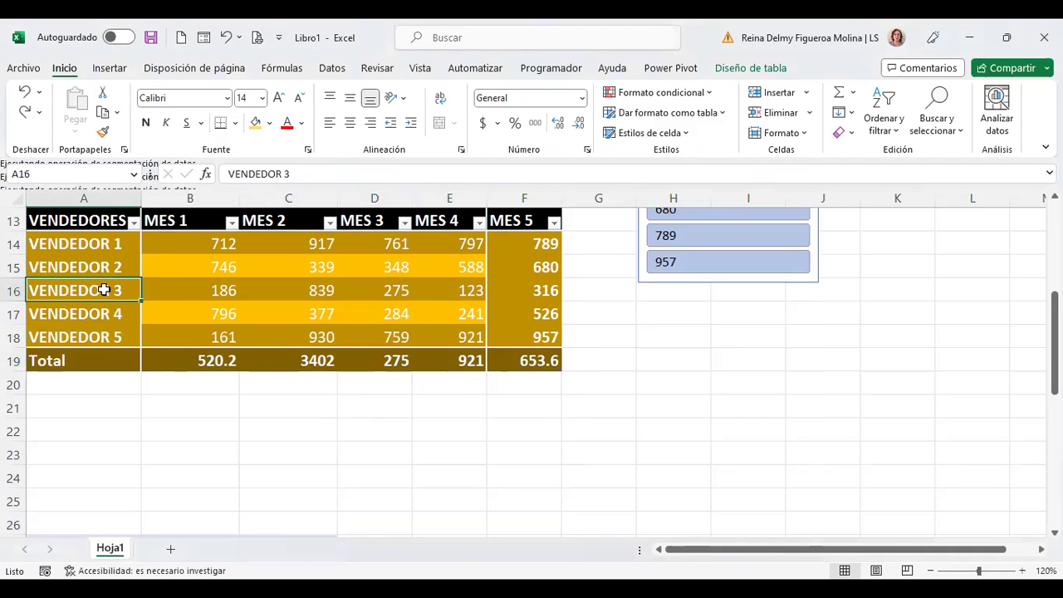
click(108, 360)
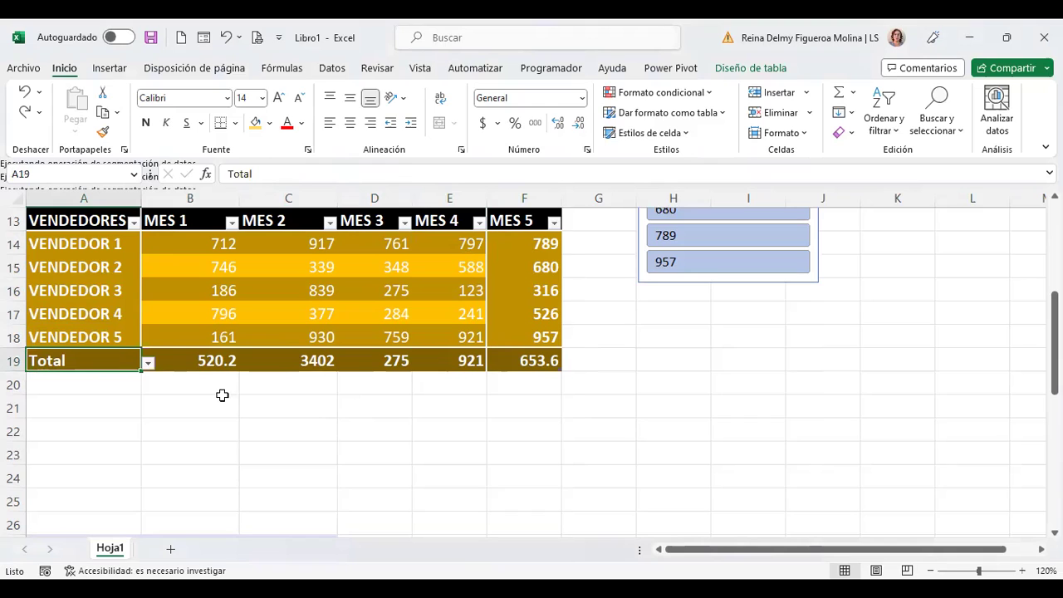
click(202, 360)
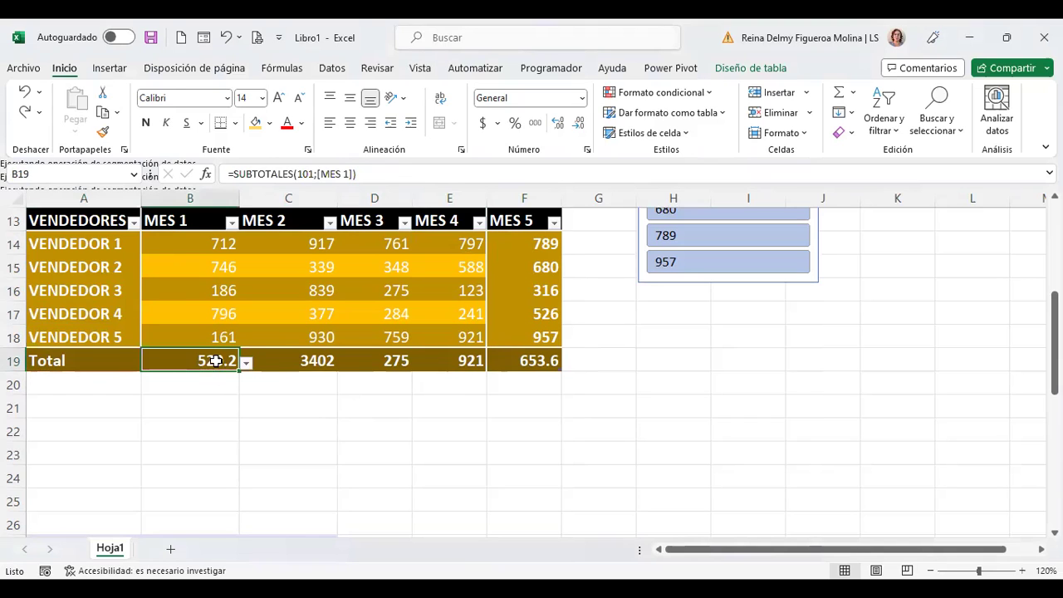
click(757, 73)
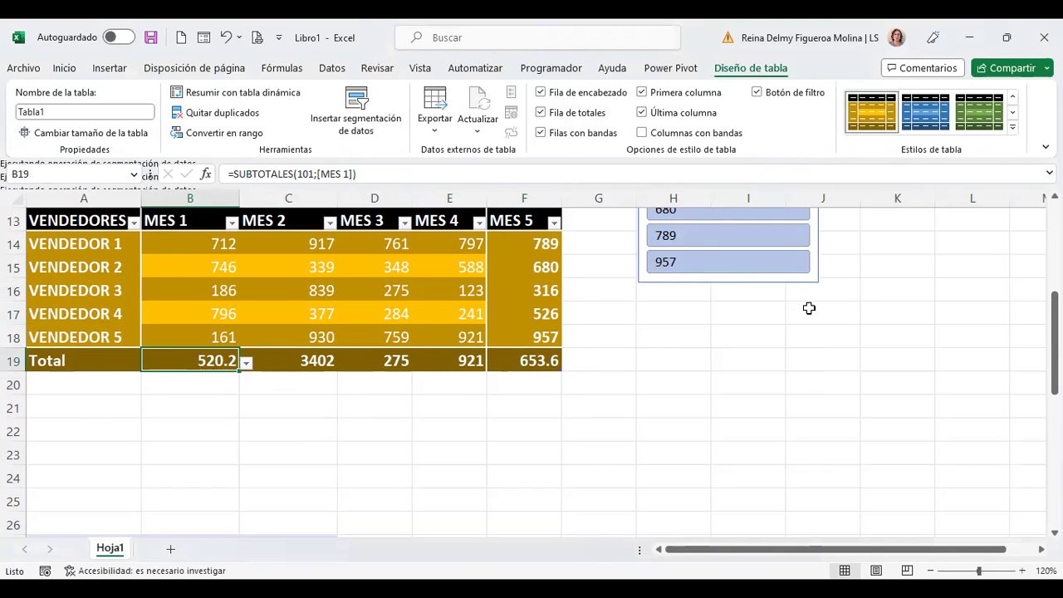
Step: Turn off the table's total row and add VENDEDOR 6 in A19 as a new table row
click(541, 113)
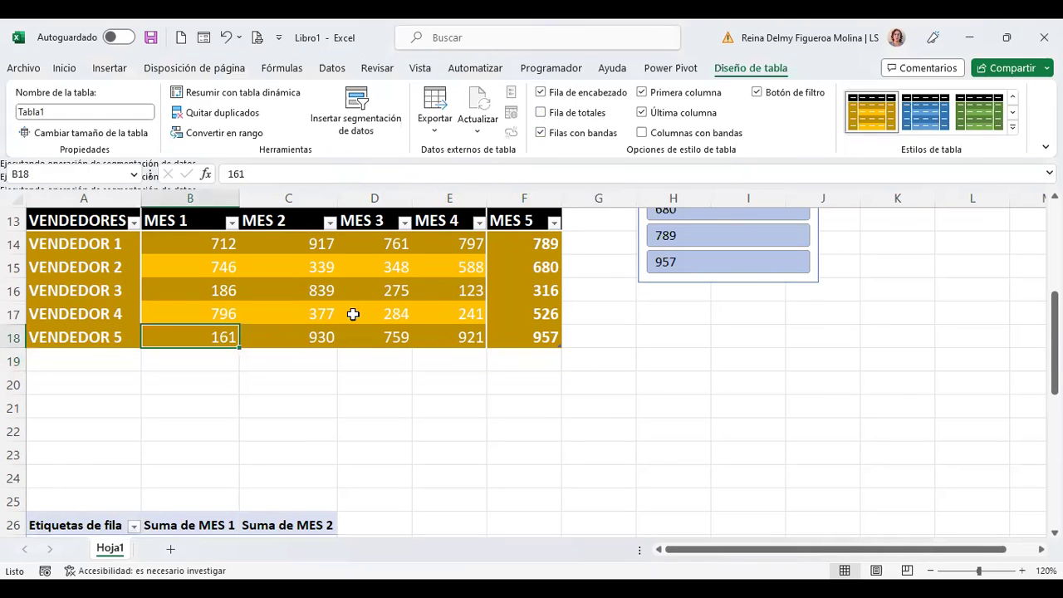
click(97, 357)
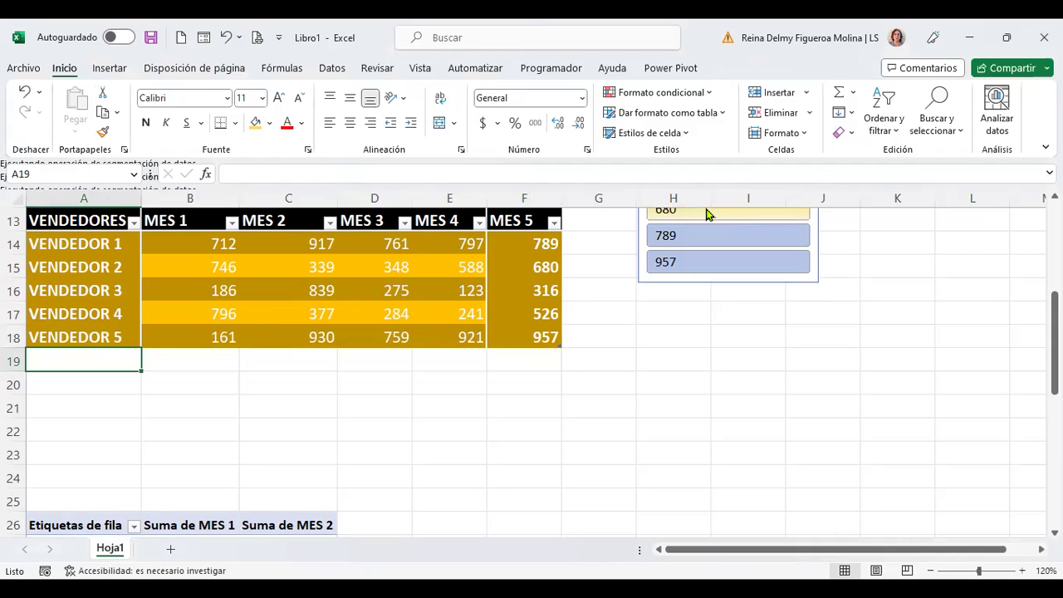
text(v)
key(BackSpace)
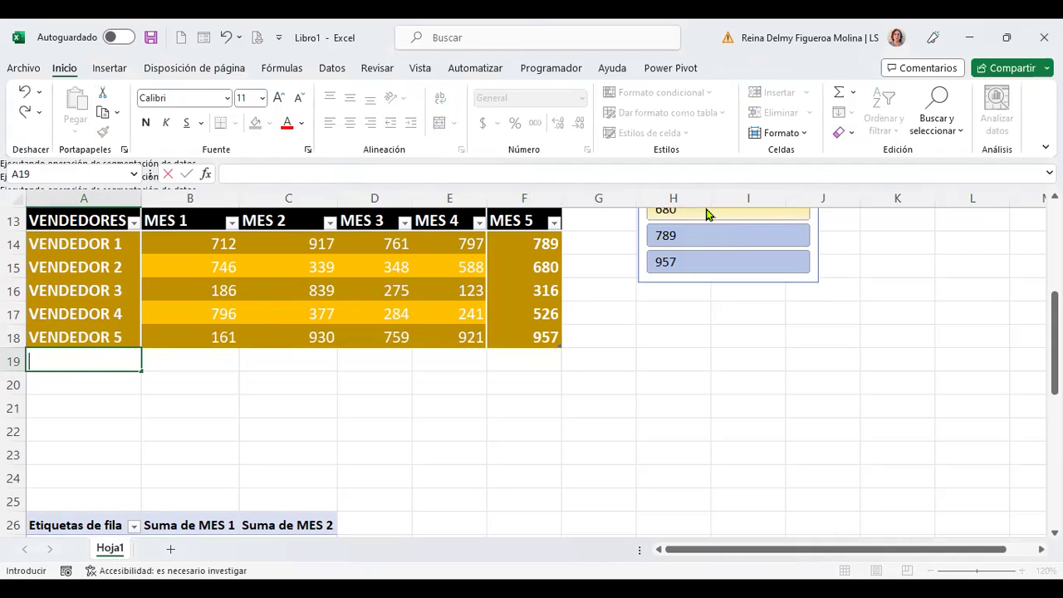
text(VENDEDOR 6)
key(Tab)
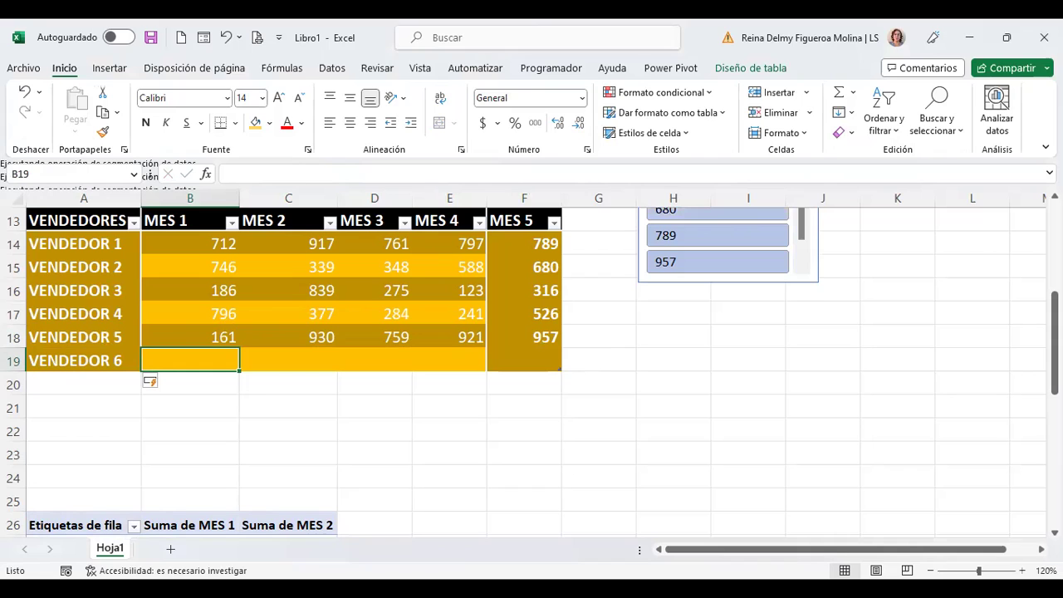
Step: Fill VENDEDOR 6's MES 1–3 cells with 600, 500 and 700
key(Up)
key(Up)
key(Up)
key(Up)
key(Up)
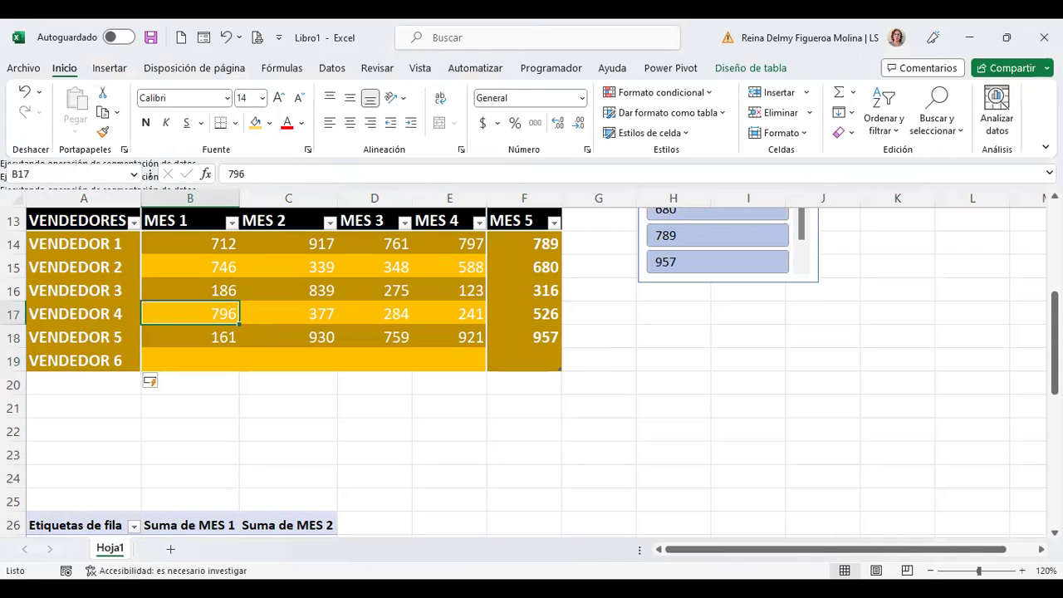
key(shift+Down)
key(shift+Down)
key(shift+Down)
key(shift+Down)
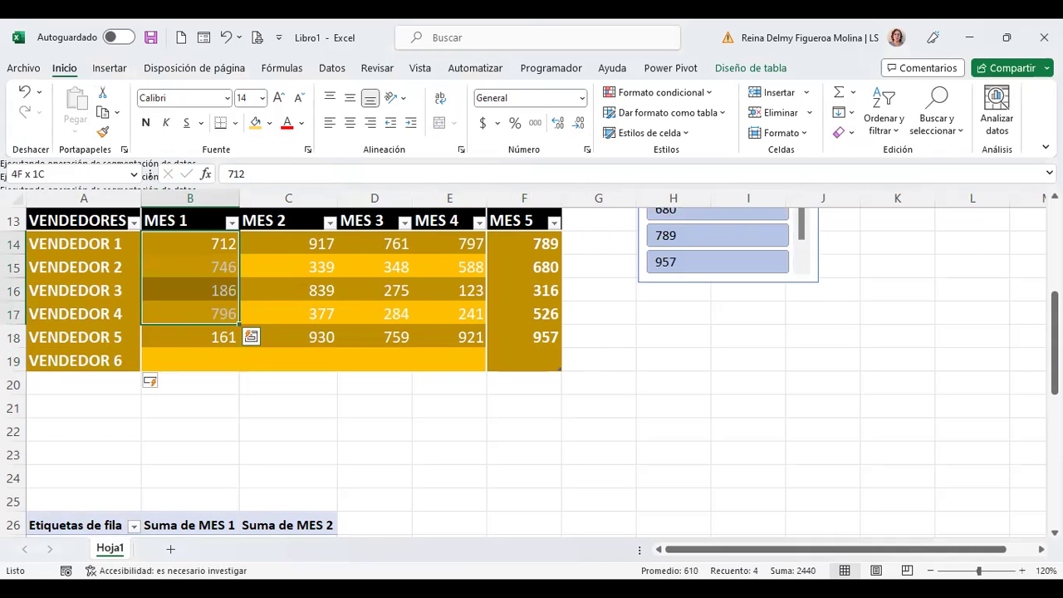
click(225, 364)
text(600)
key(Tab)
text(500)
key(Tab)
text(70)
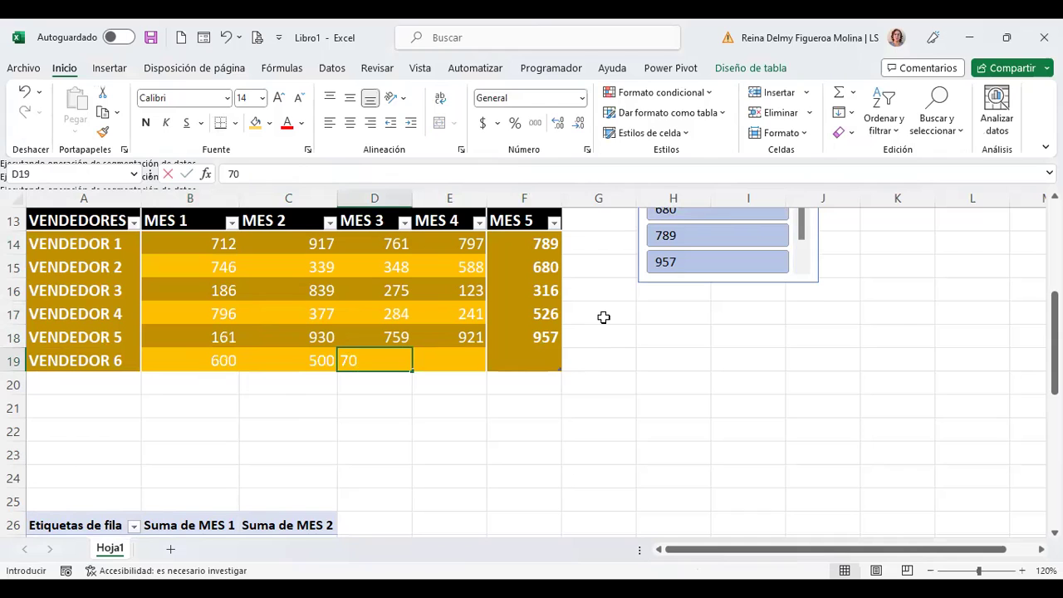
text(0)
key(Tab)
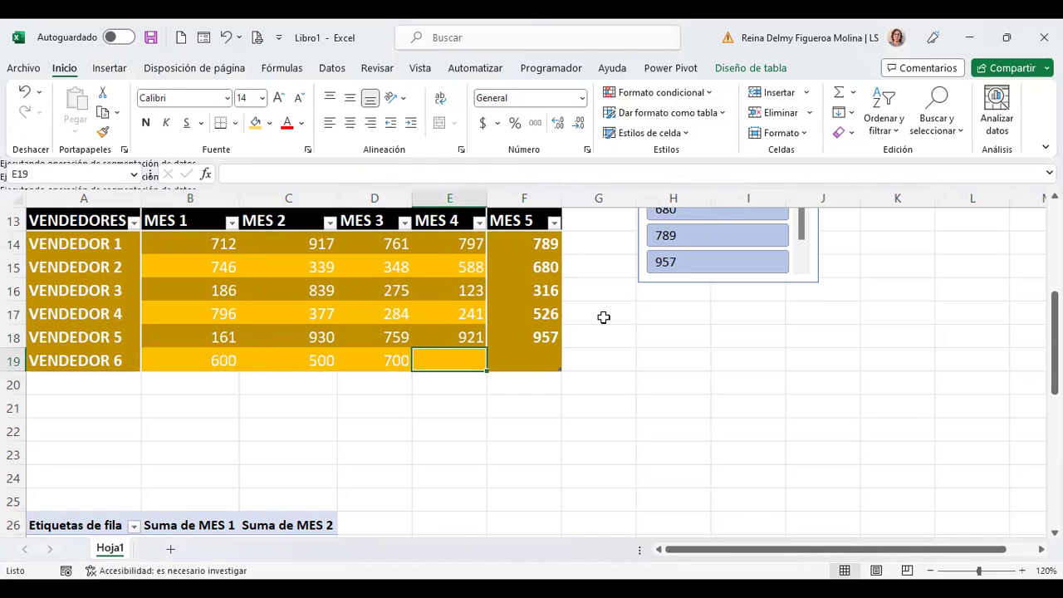
Step: Enter 999 for MES 4 and 120 for MES 5 in VENDEDOR 6's row
text(999)
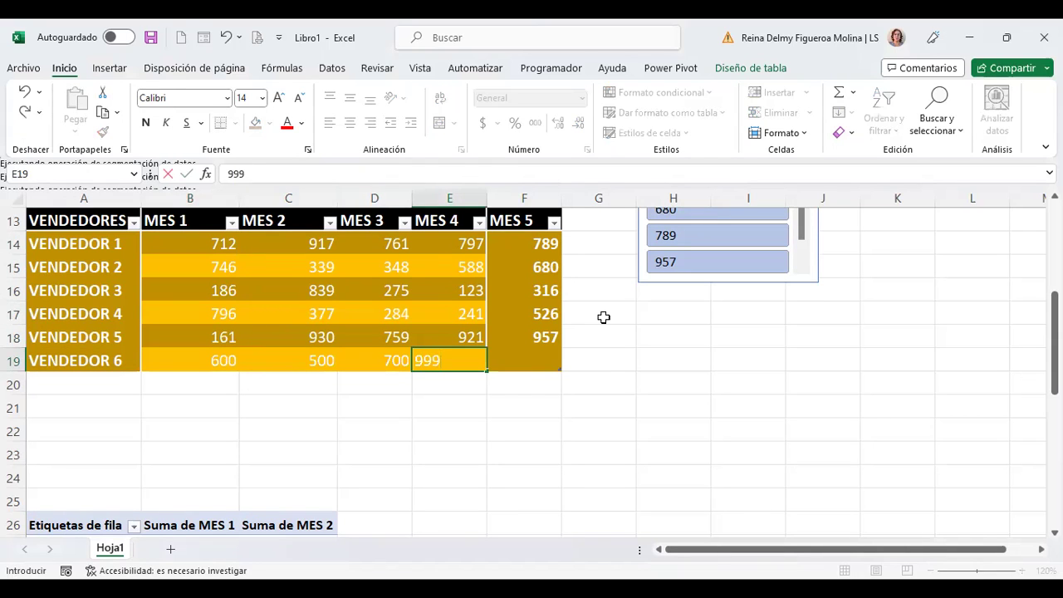
key(Tab)
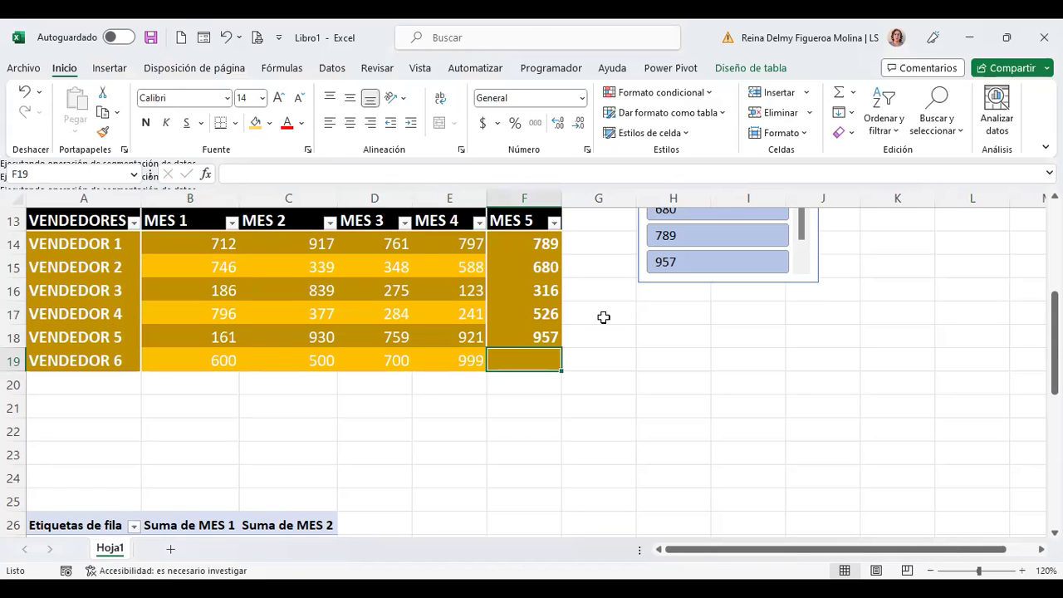
text(1200)
key(Return)
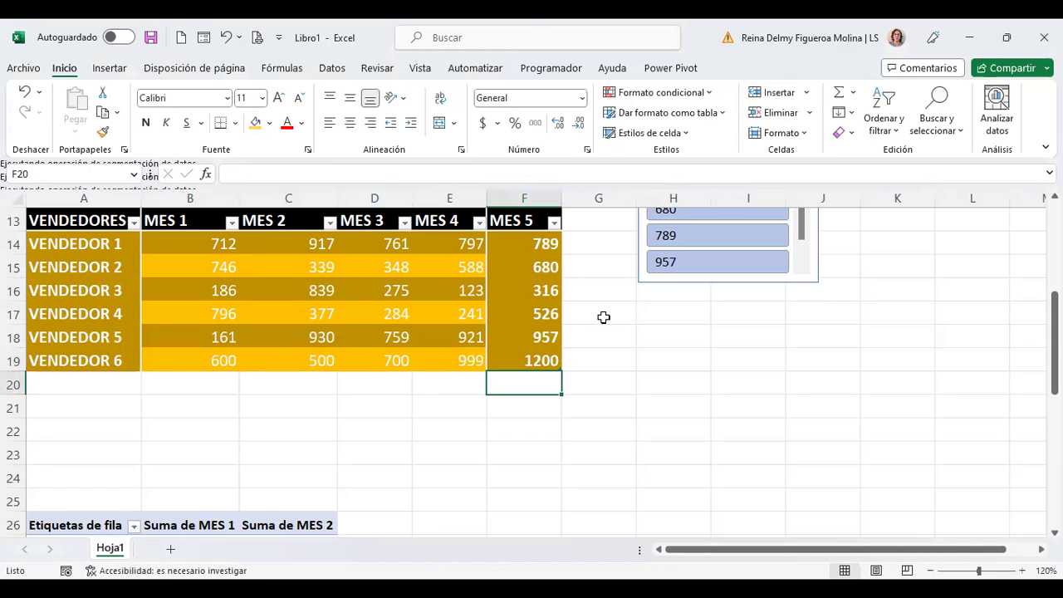
key(Up)
key(F2)
key(BackSpace)
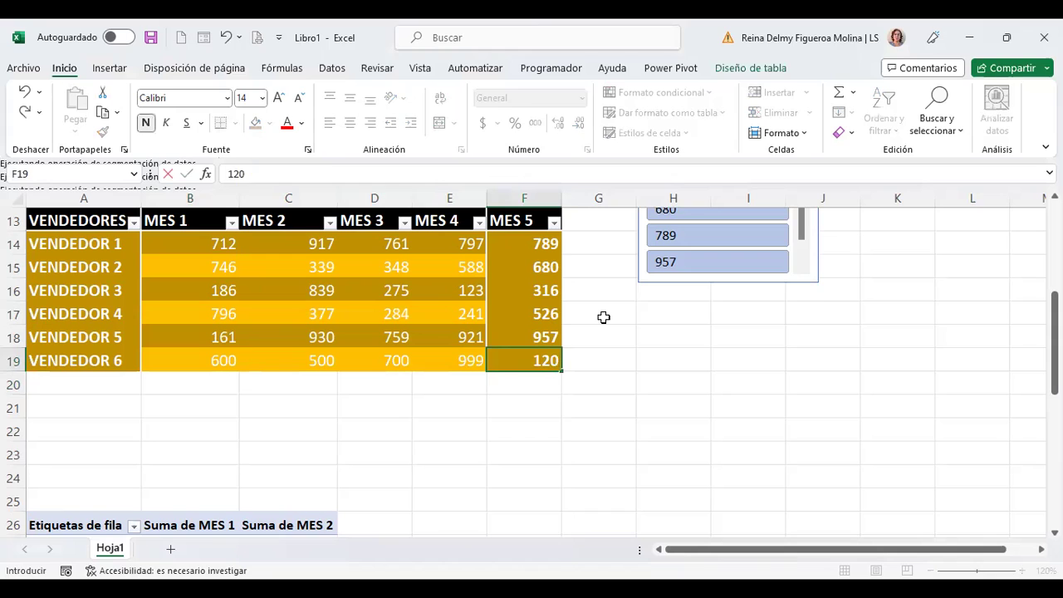
key(ctrl+Return)
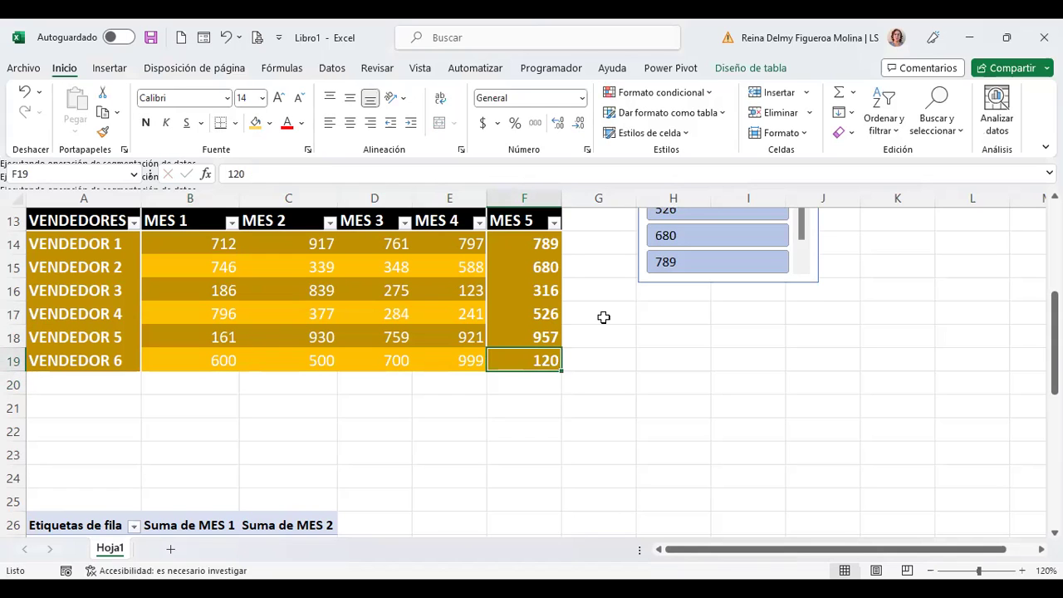
Step: Add a new table row named VENDEDOR 7 below VENDEDOR 6
key(Left)
key(Left)
key(Left)
key(Left)
key(Left)
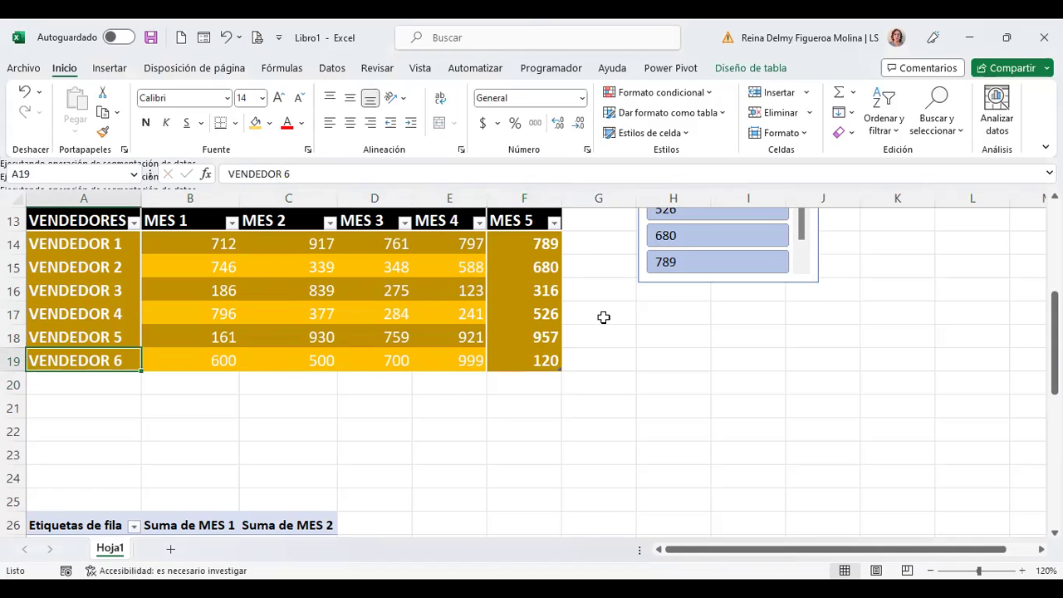
key(Down)
text(VWE)
key(BackSpace)
text(ENDEDR)
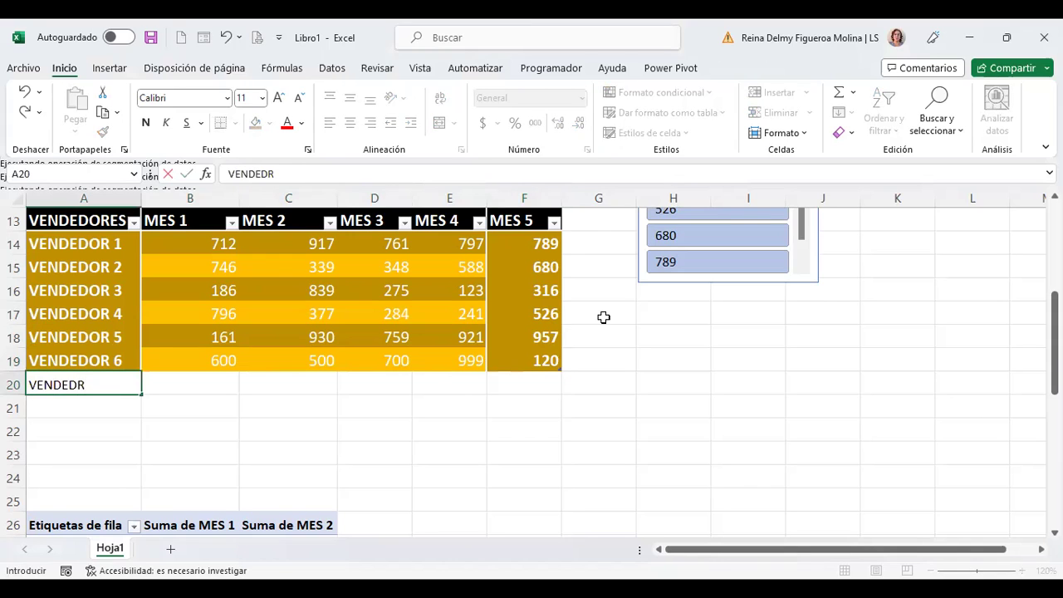
key(BackSpace)
text(OR 7)
key(Return)
Step: Enter 300, 700, 900 and 800 in VENDEDOR 7's MES 1–4 cells
key(Up)
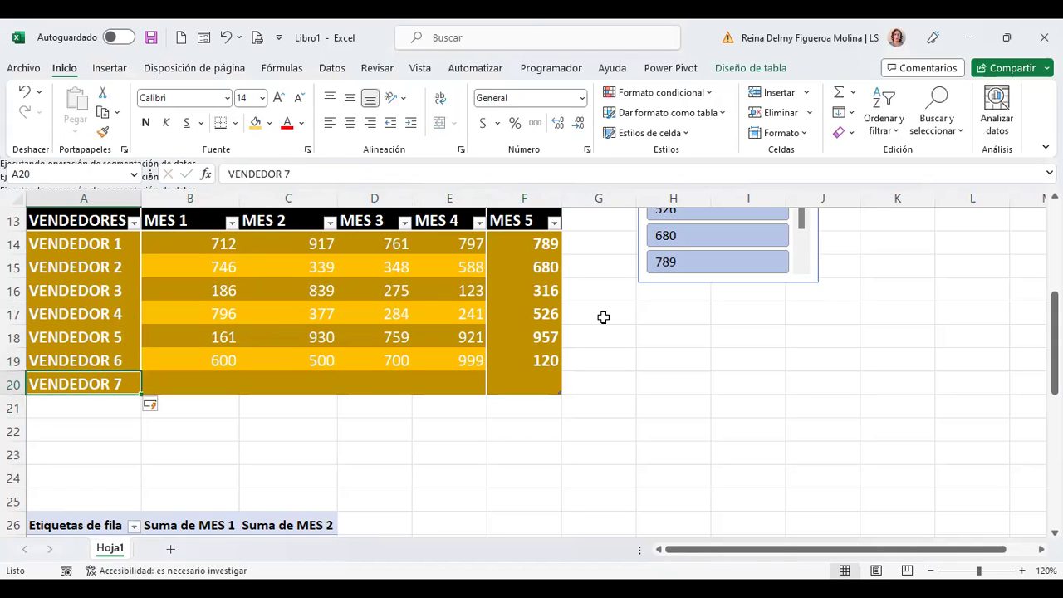
key(Right)
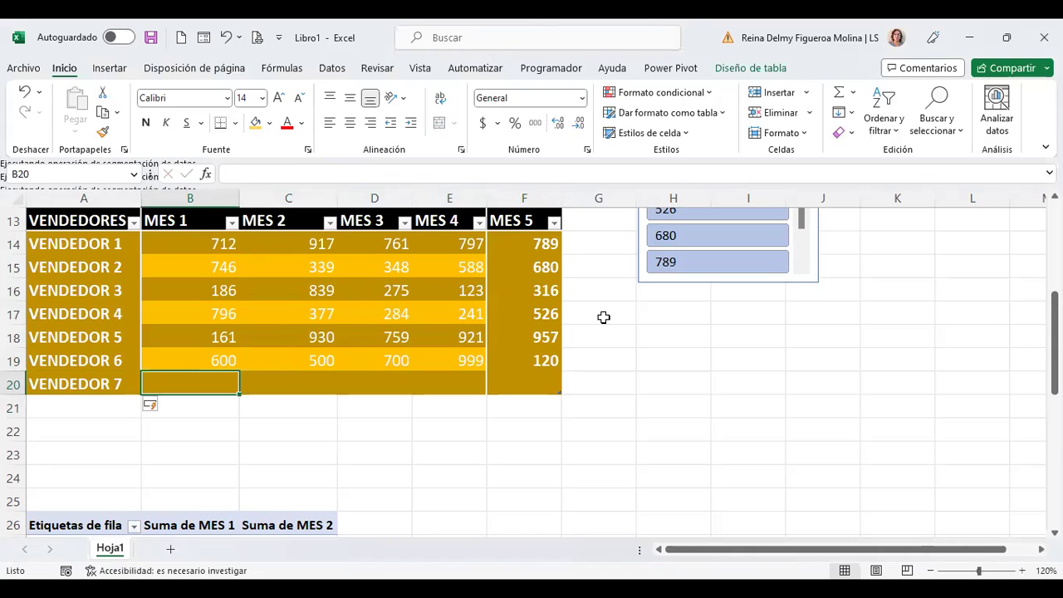
key(Up)
key(Up)
key(Up)
key(Up)
key(Up)
key(Up)
key(Up)
key(Up)
key(Up)
key(Up)
key(Up)
key(Up)
key(Up)
key(Up)
key(Up)
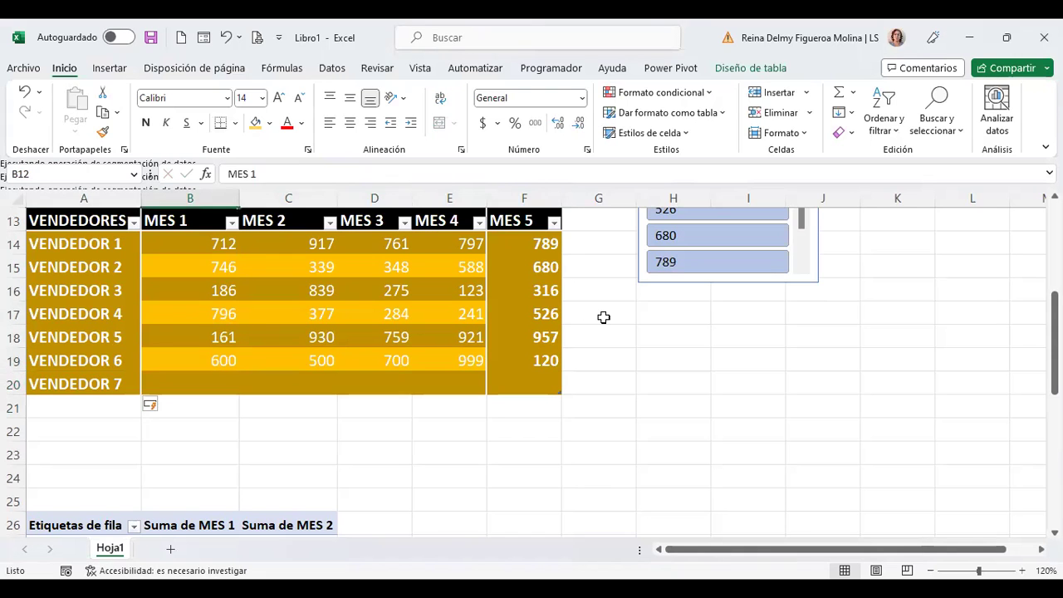
key(Up)
key(Up)
key(Up)
key(Down)
key(Down)
key(Down)
key(Down)
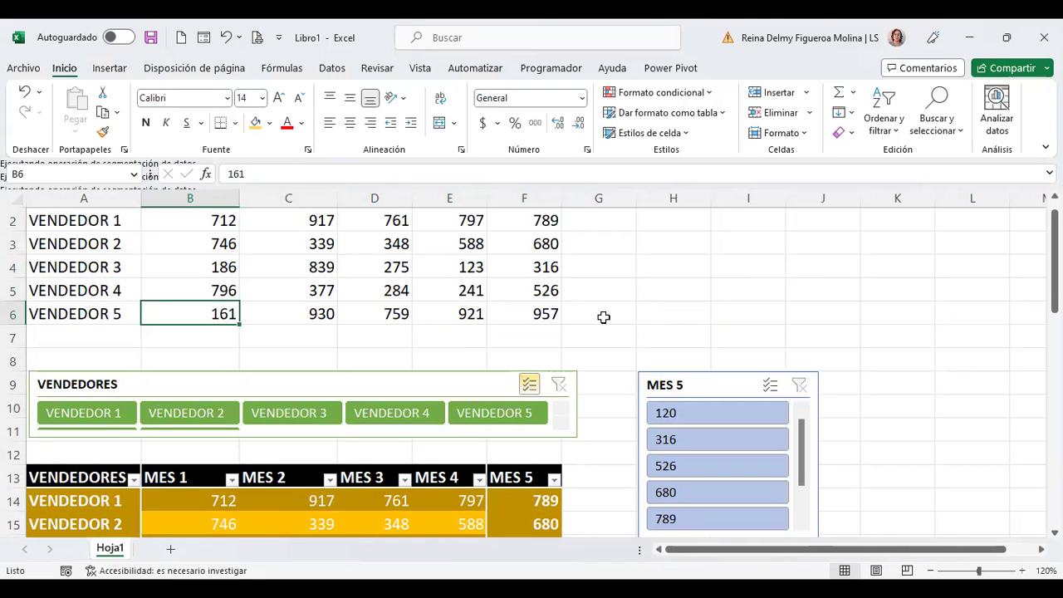
key(Down)
key(Down)
key(Down)
key(Down)
key(Down)
key(Down)
key(Down)
key(Down)
key(Down)
key(Down)
key(Down)
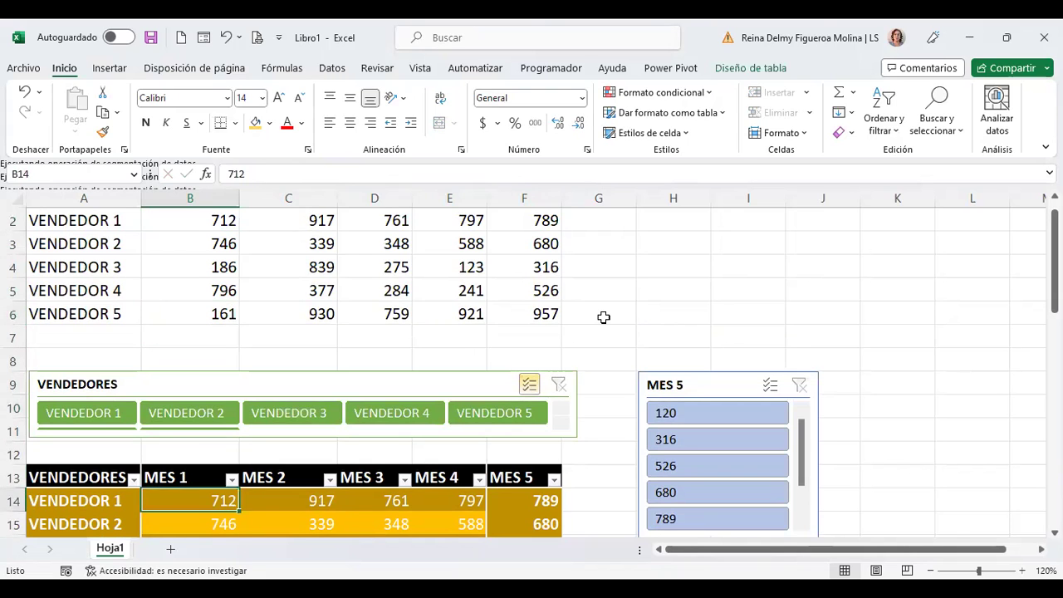
key(Down)
key(Down)
key(Down)
key(Down)
key(Down)
key(Up)
key(Up)
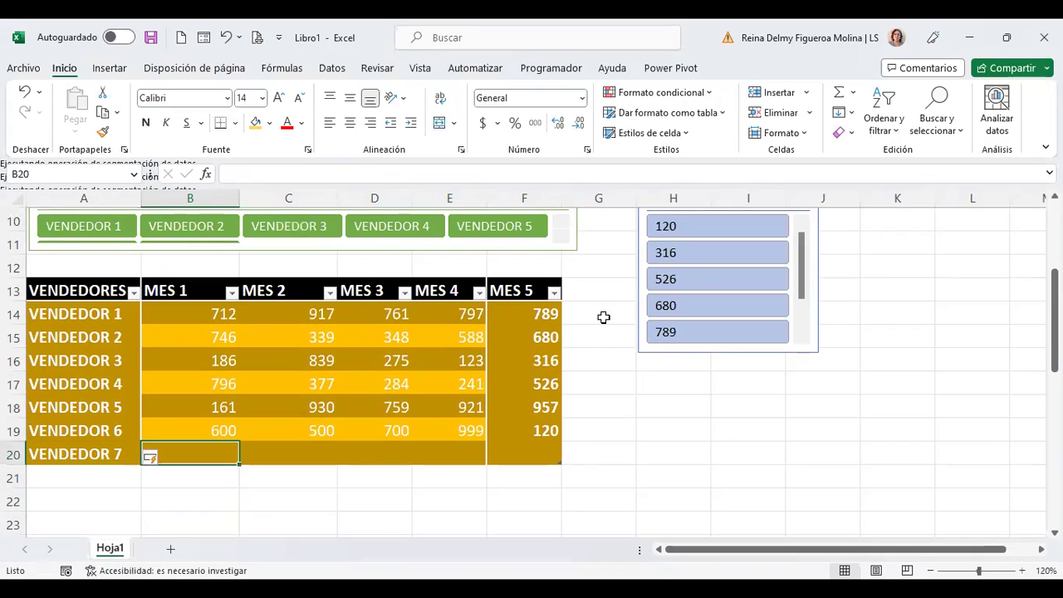
text(300)
key(Tab)
text(700)
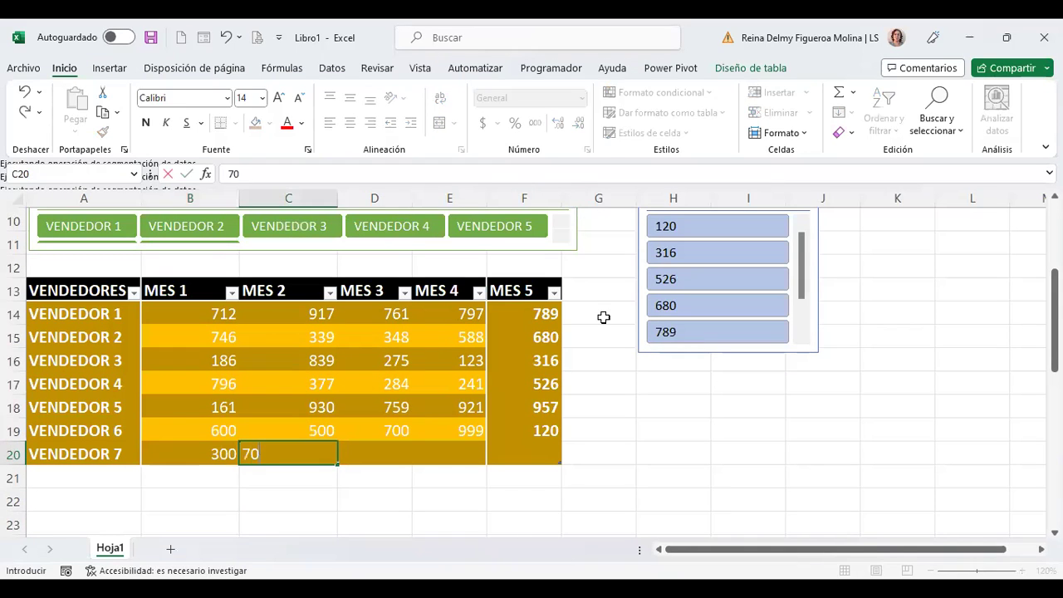
key(Tab)
text(900)
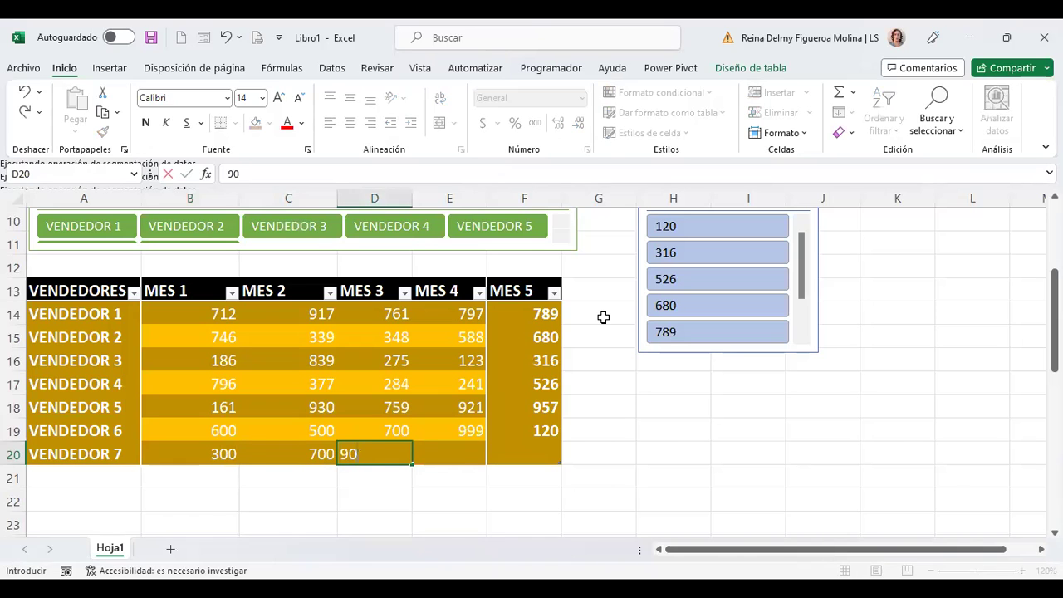
key(Tab)
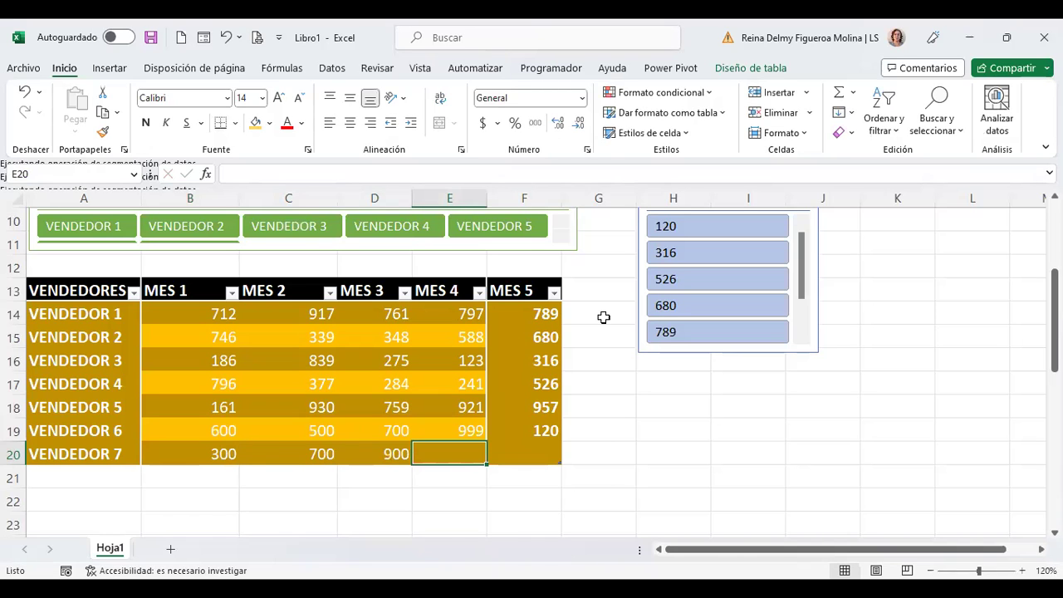
text(80)
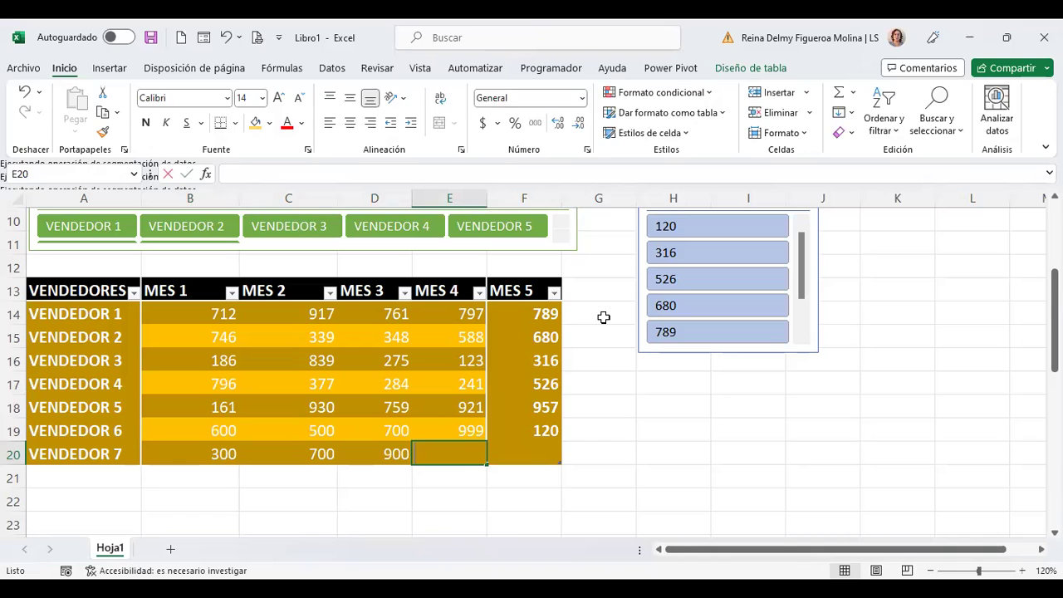
text(0)
key(Tab)
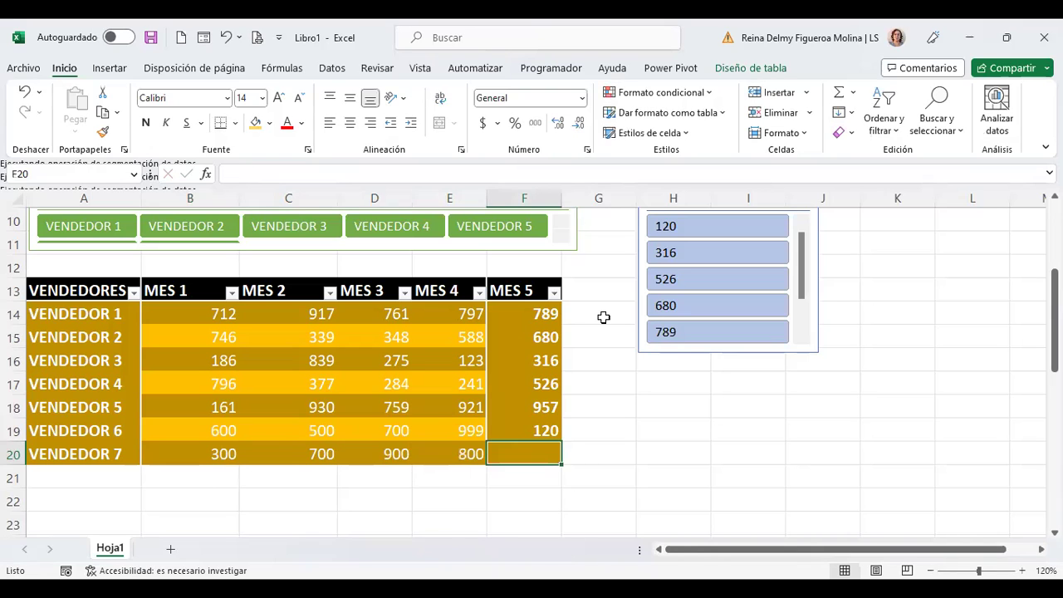
key(Left)
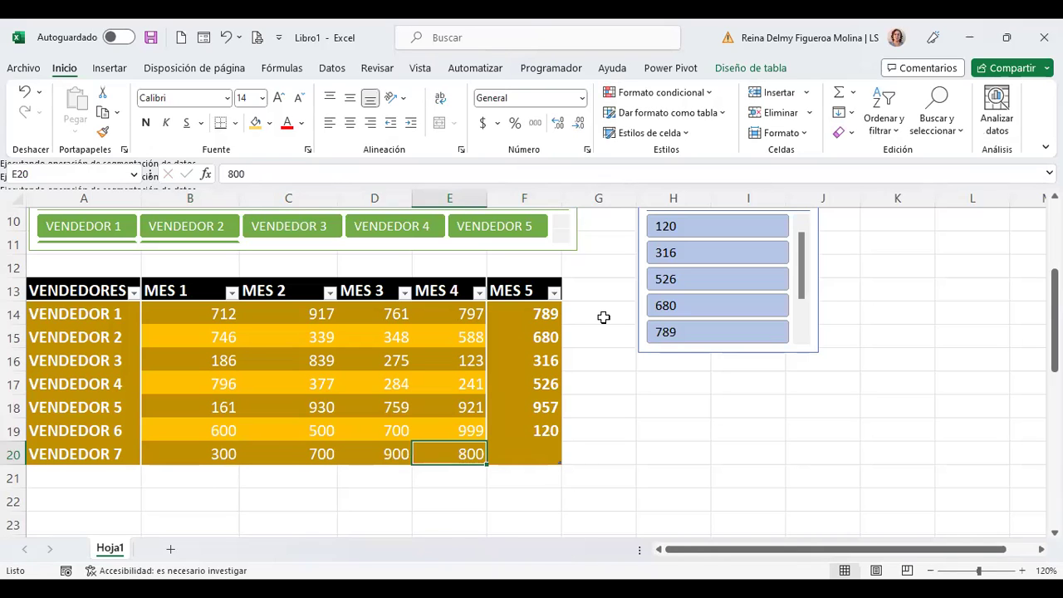
key(Left)
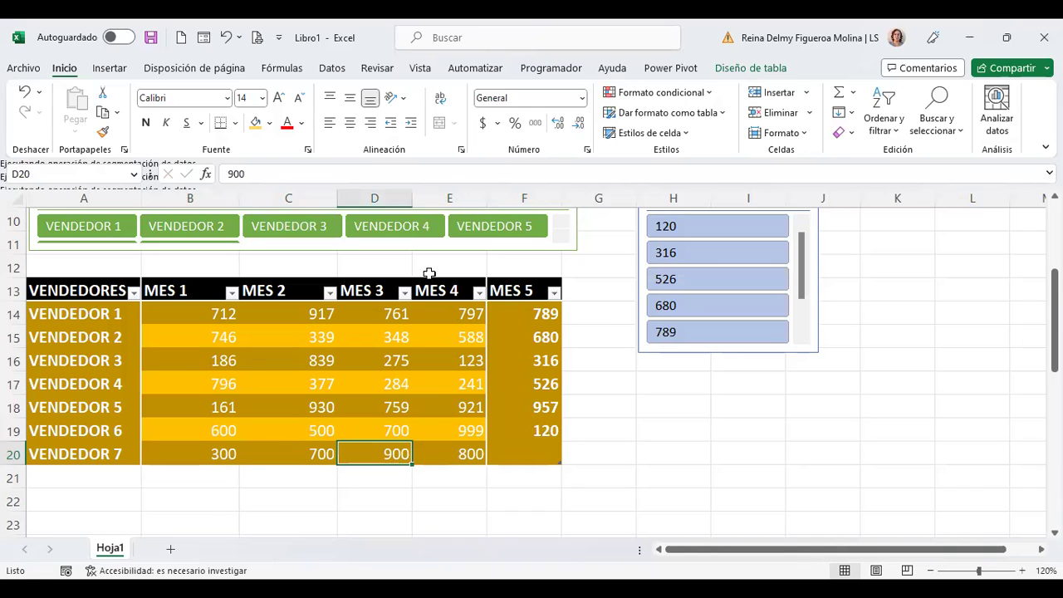
click(405, 293)
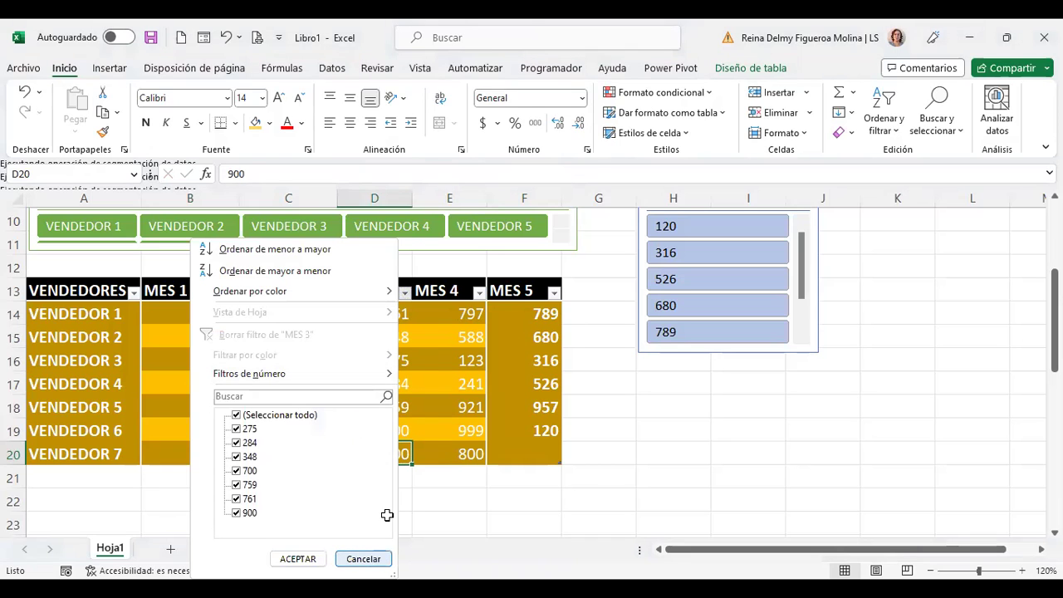
key(Escape)
click(381, 310)
right_click(382, 312)
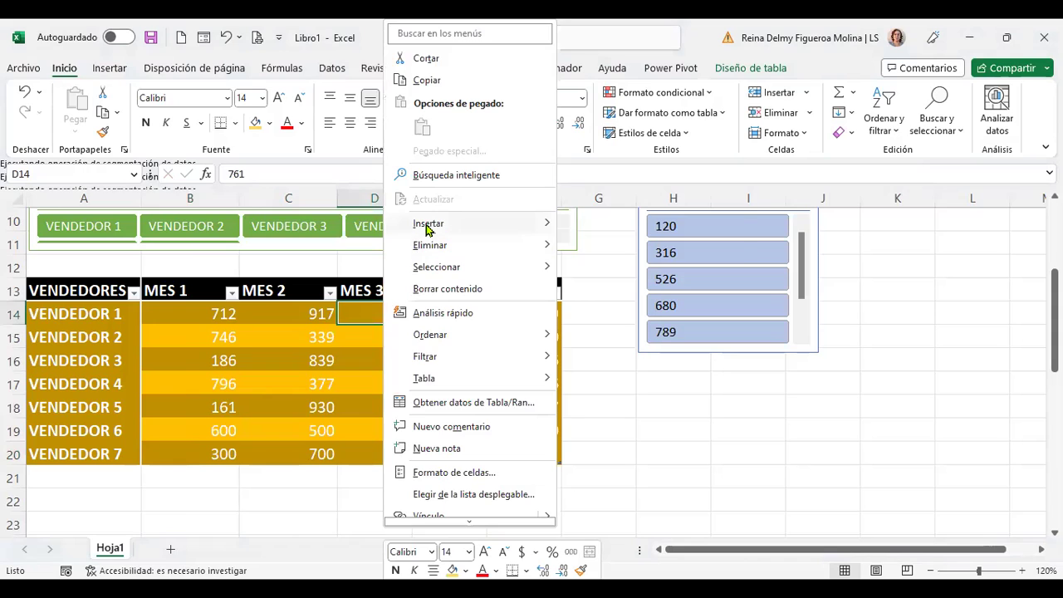
mouse_move(428, 230)
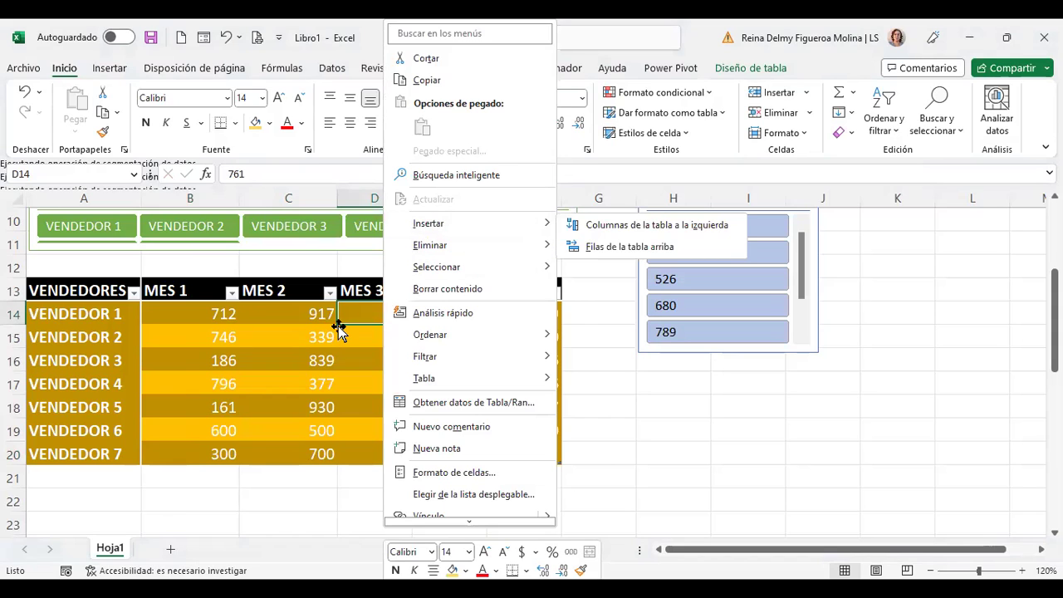
click(339, 326)
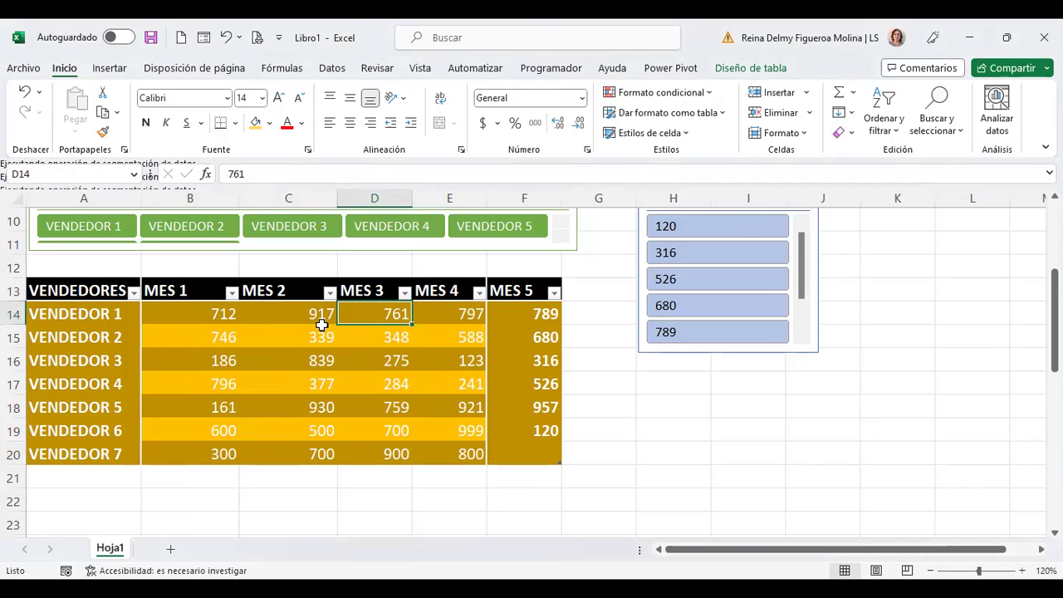
click(166, 358)
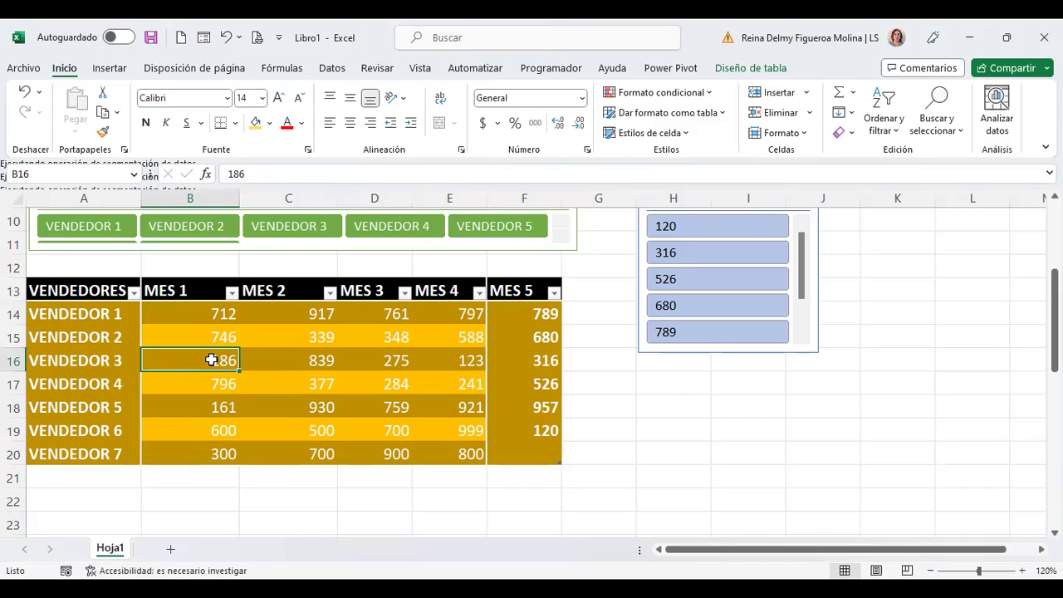
Step: Insert a blank table row above VENDEDOR 3 (Insertar > Filas de la tabla arriba)
click(113, 360)
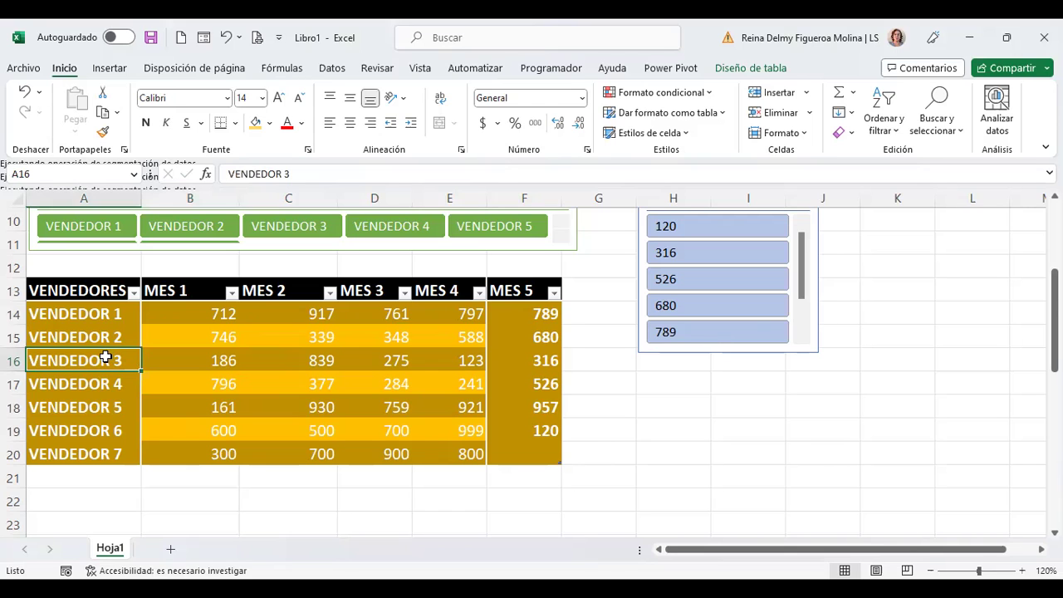
right_click(104, 359)
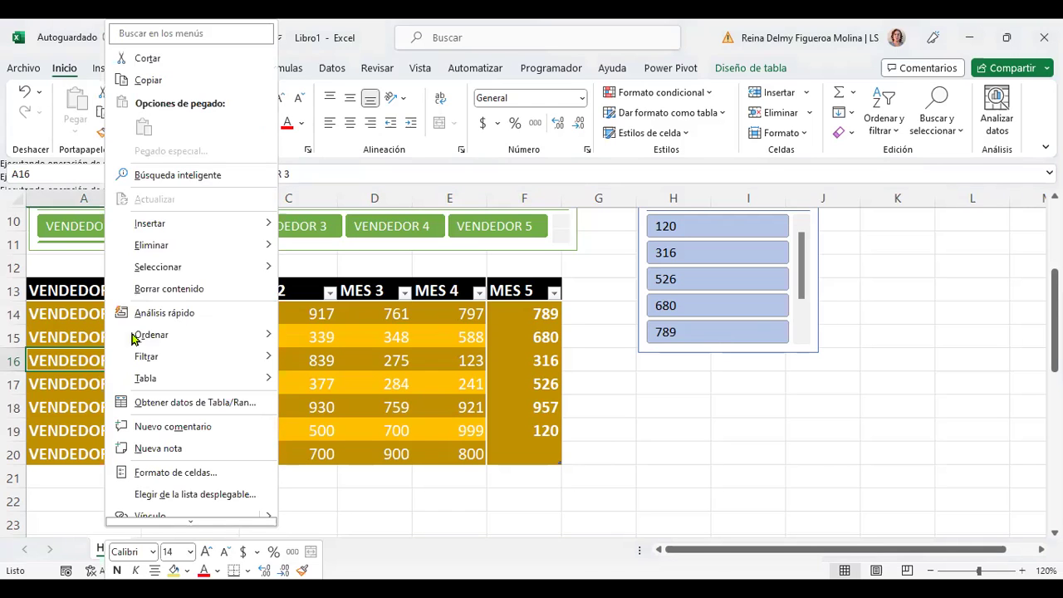
mouse_move(179, 232)
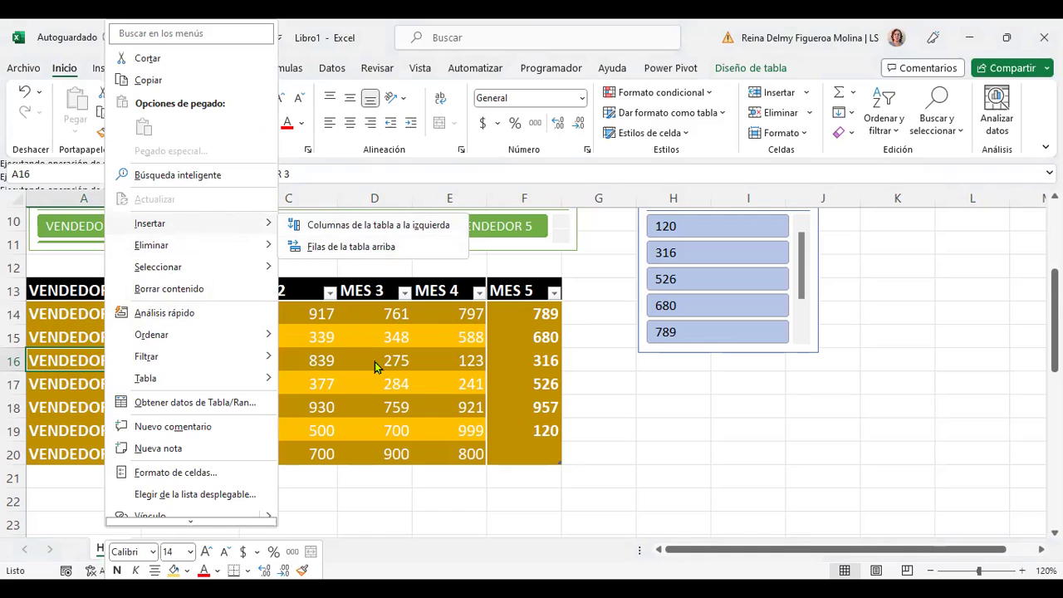
click(69, 370)
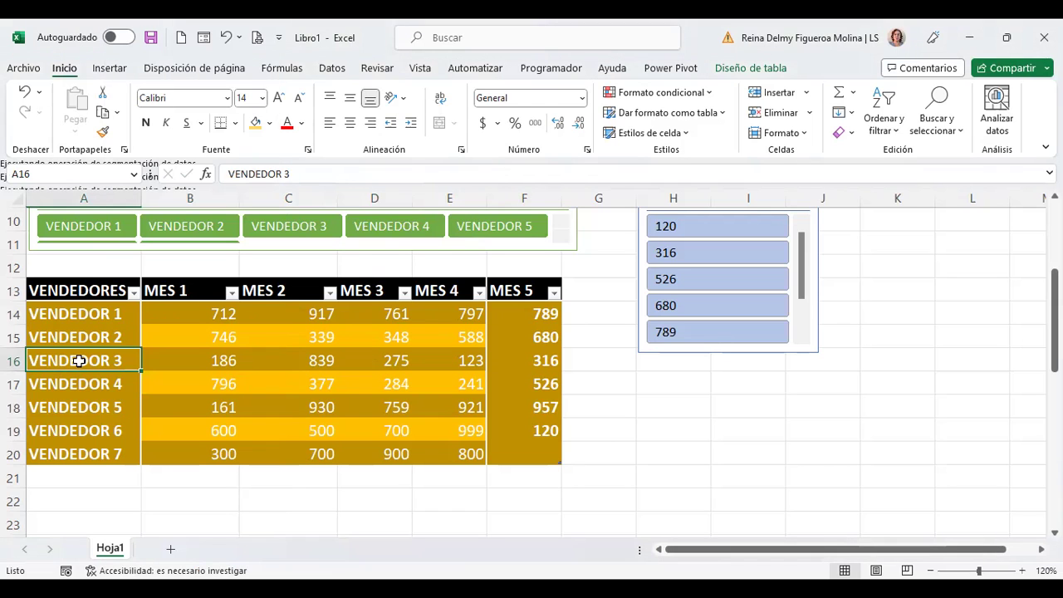
right_click(90, 362)
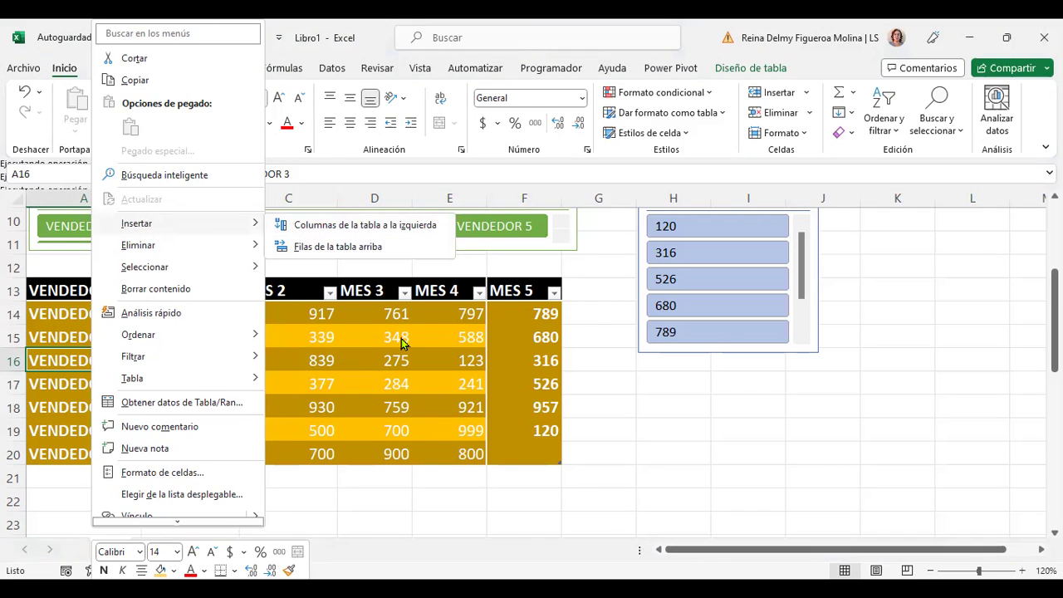
click(90, 363)
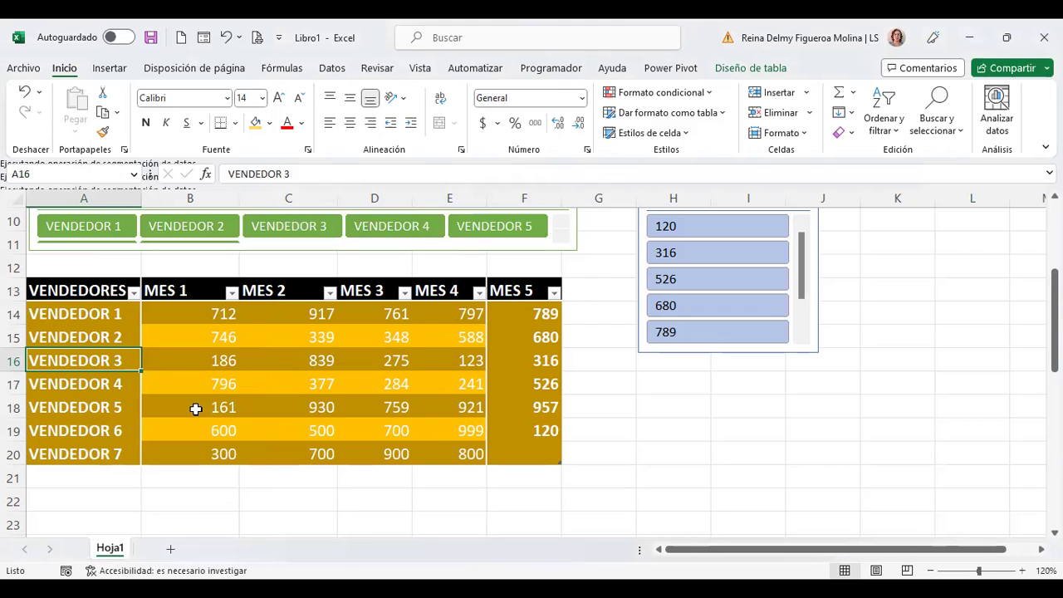
right_click(115, 361)
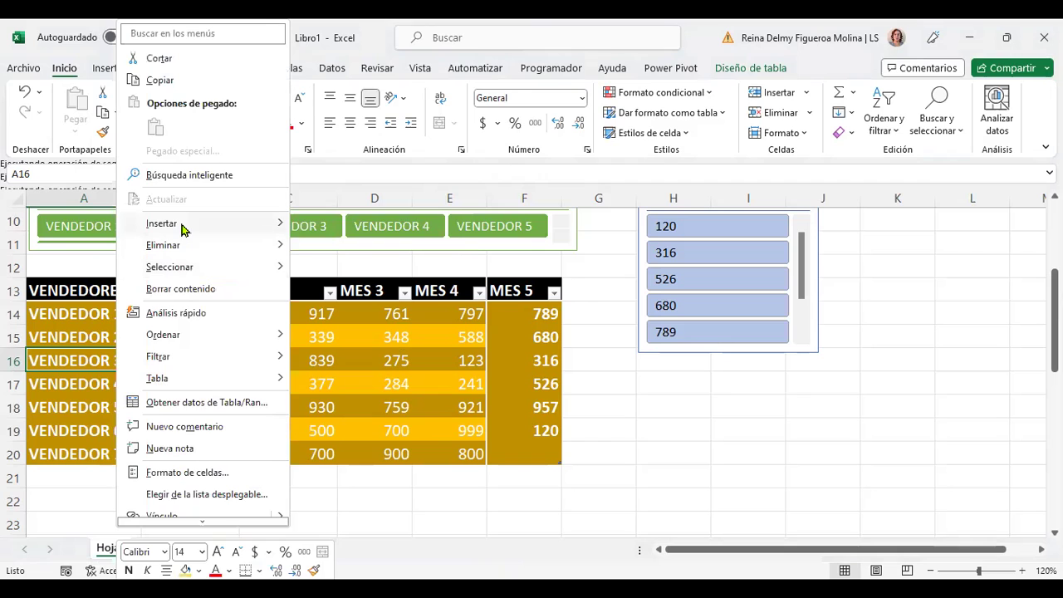
mouse_move(183, 224)
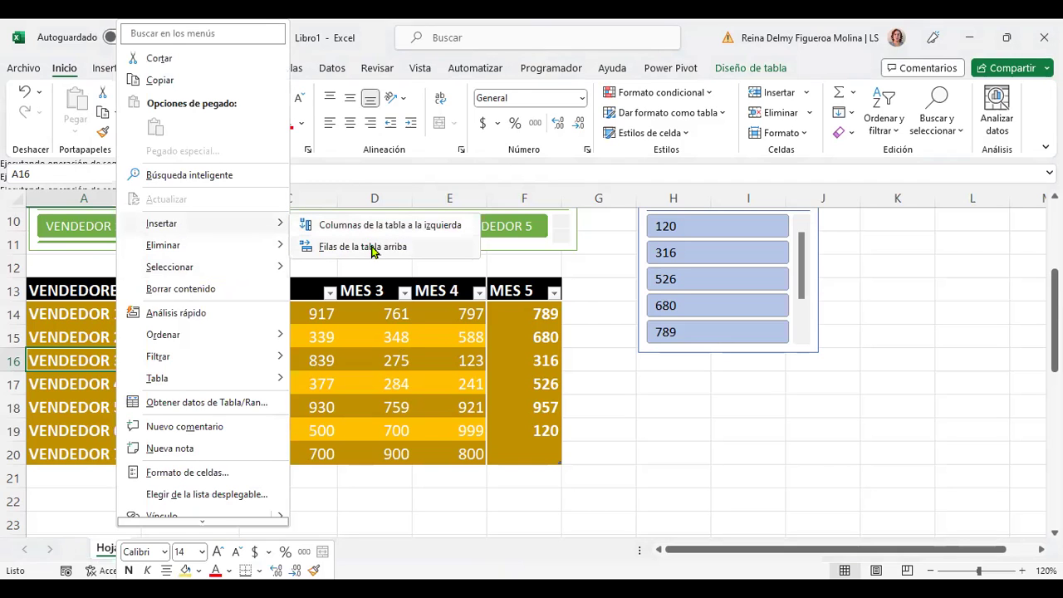
click(371, 248)
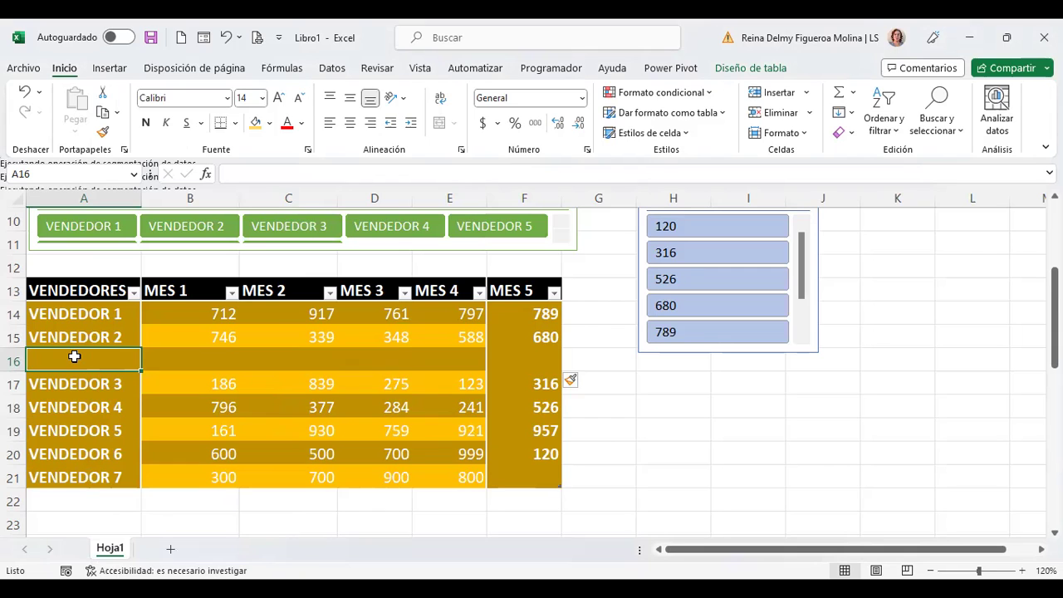
Step: Enter the new seller's full name in A16 and widen column A to fit it
text(mAUR)
key(BackSpace)
key(BackSpace)
key(BackSpace)
key(BackSpace)
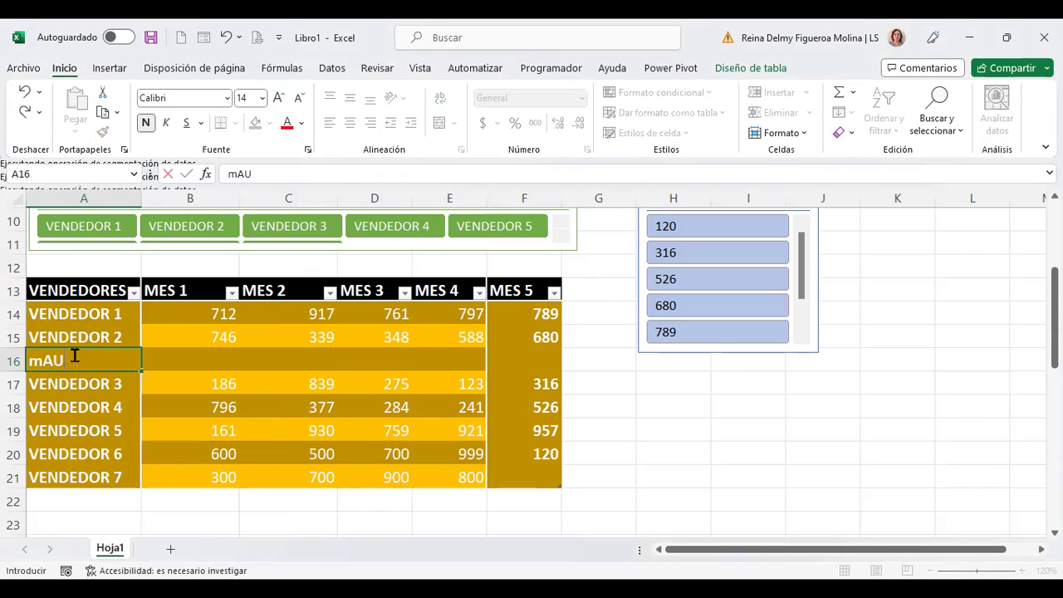
text(Mu)
key(BackSpace)
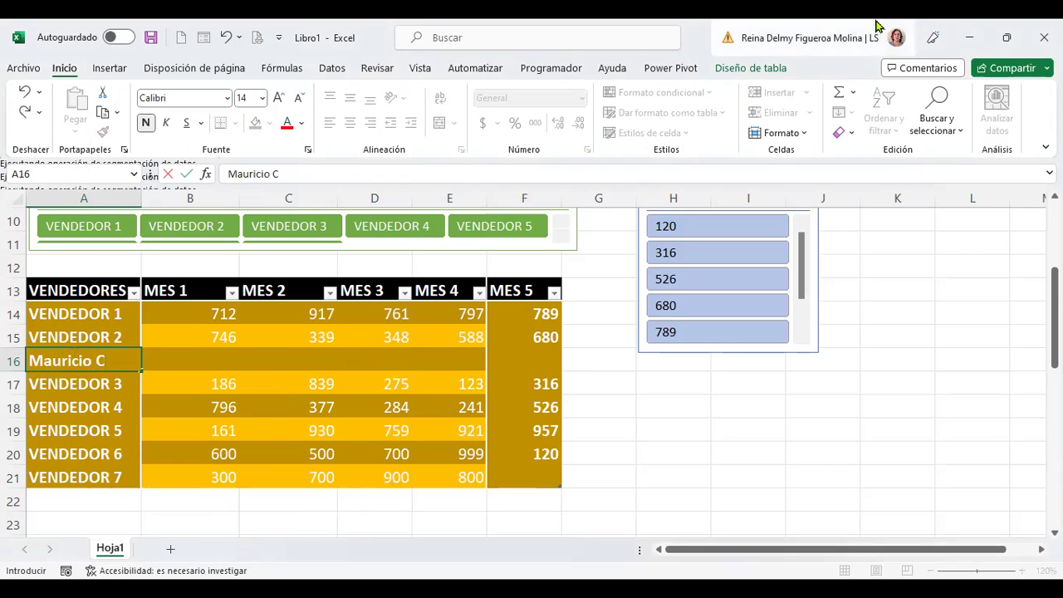
key(Return)
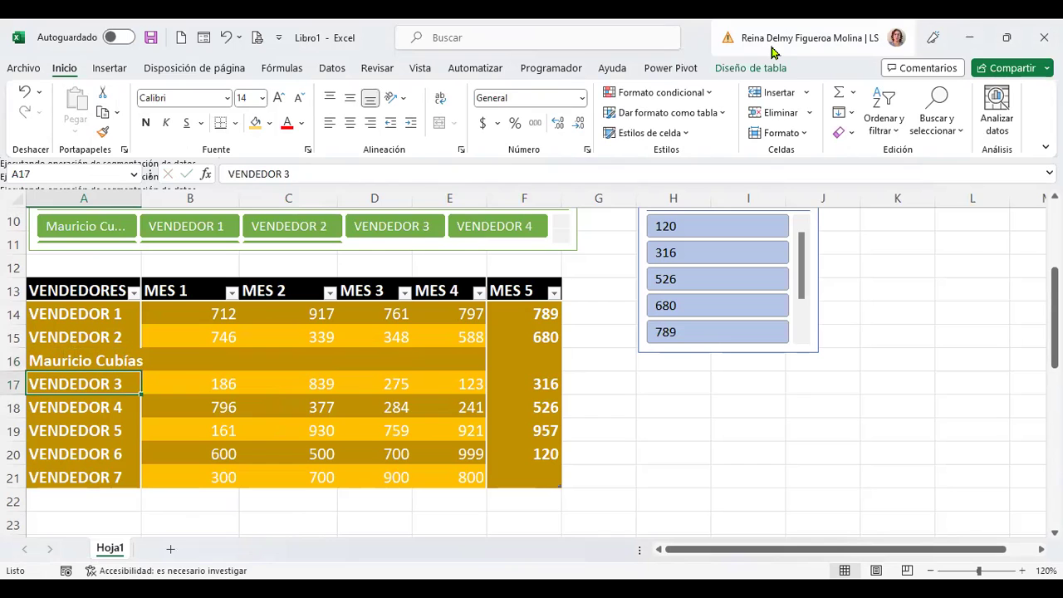
double_click(143, 198)
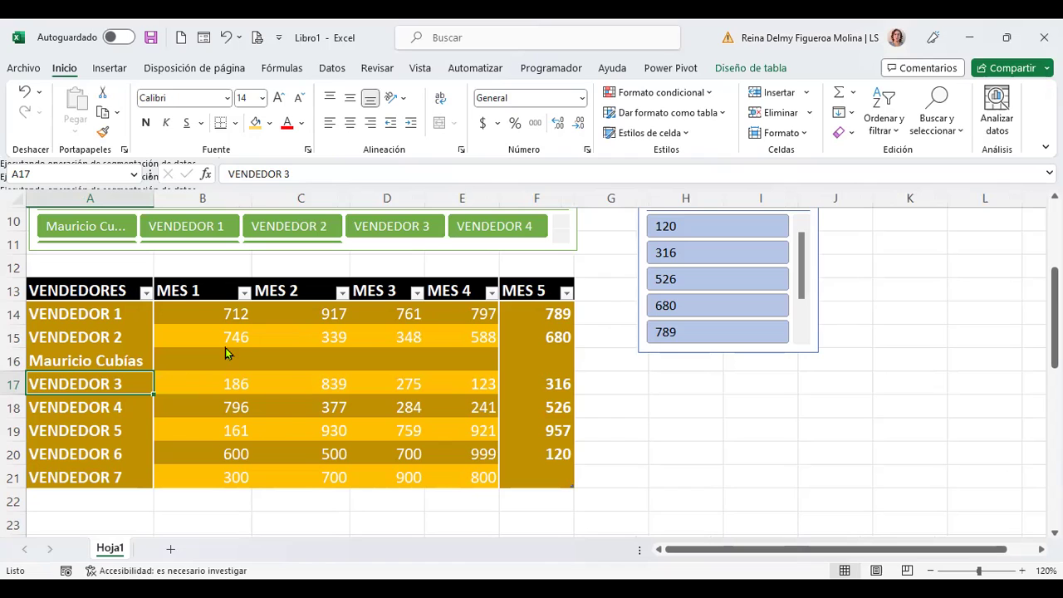
Step: Fill the new seller's MES 1–5 cells with 300, 500, 800, 750 and 225
click(208, 365)
text(300)
key(Tab)
text(500)
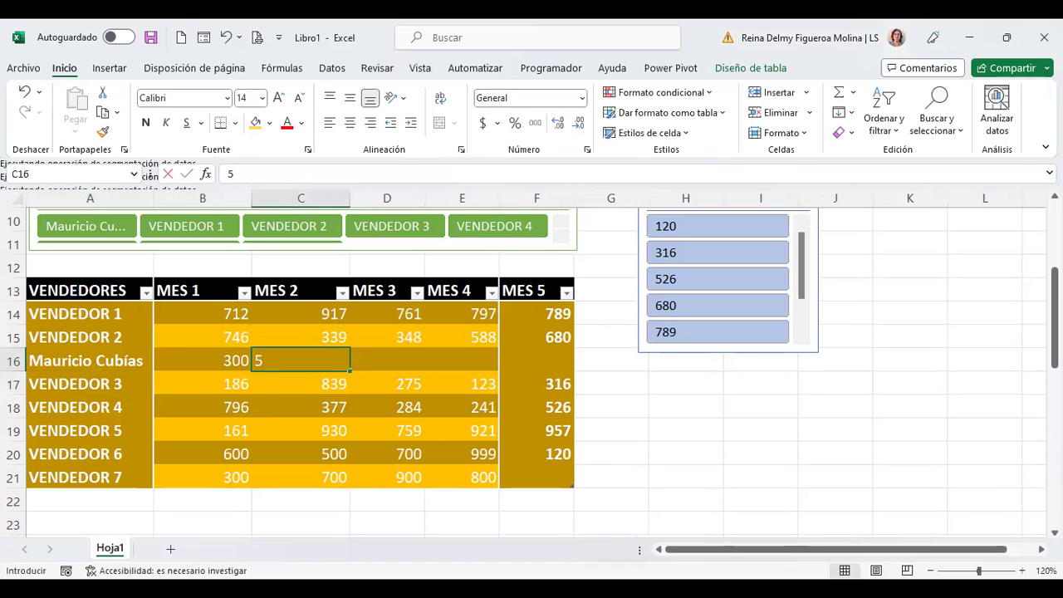
key(Tab)
text(800)
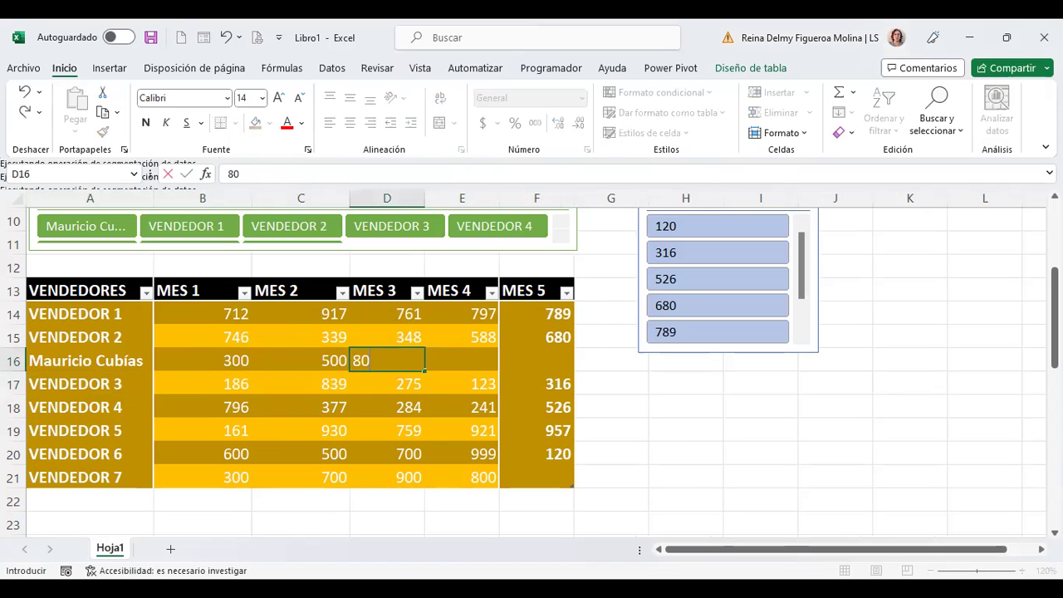
key(Tab)
text(750)
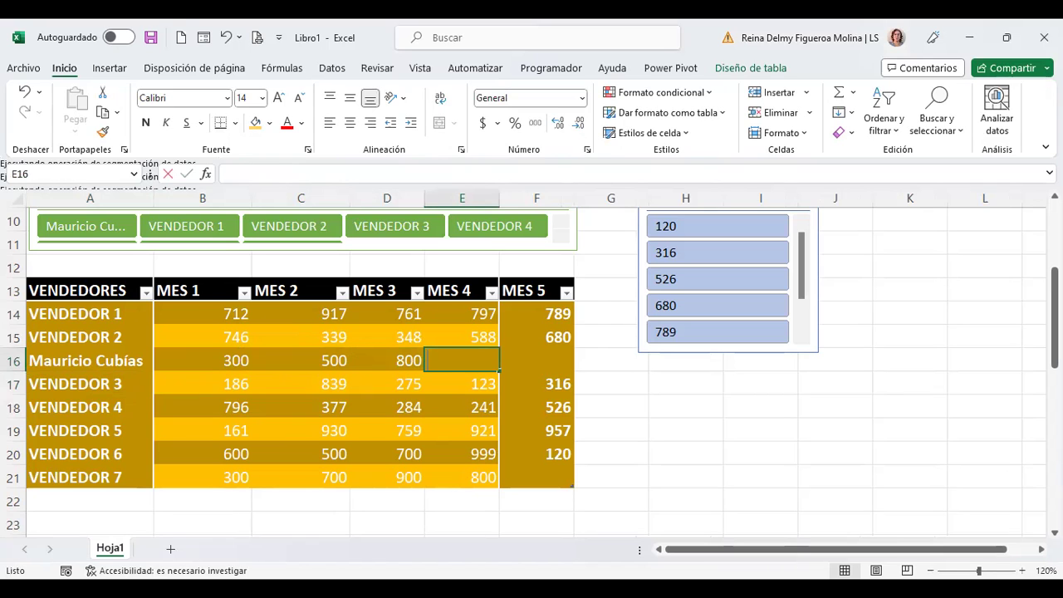
key(Tab)
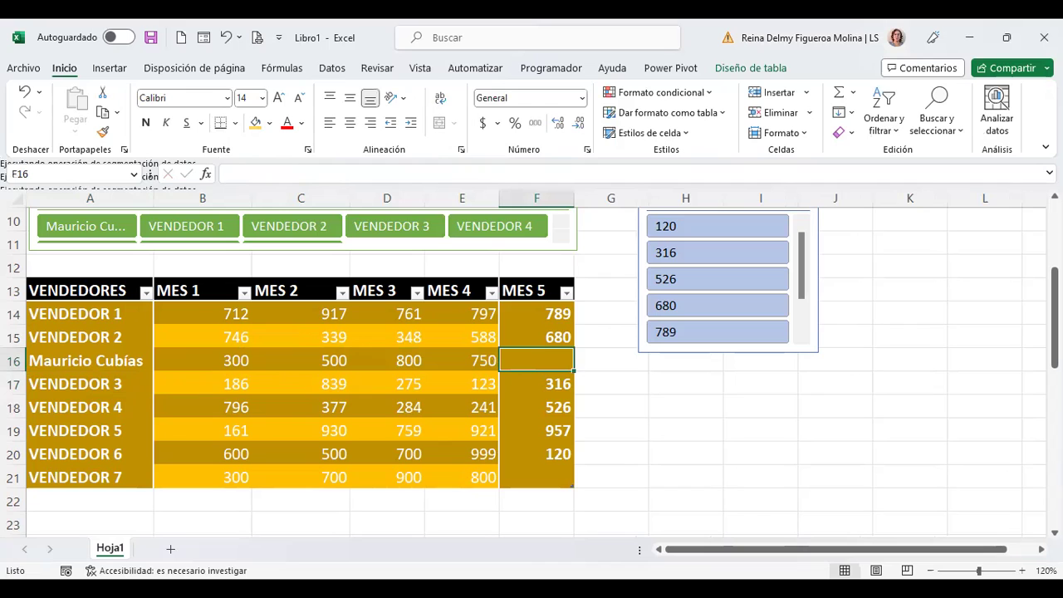
text(225)
key(Tab)
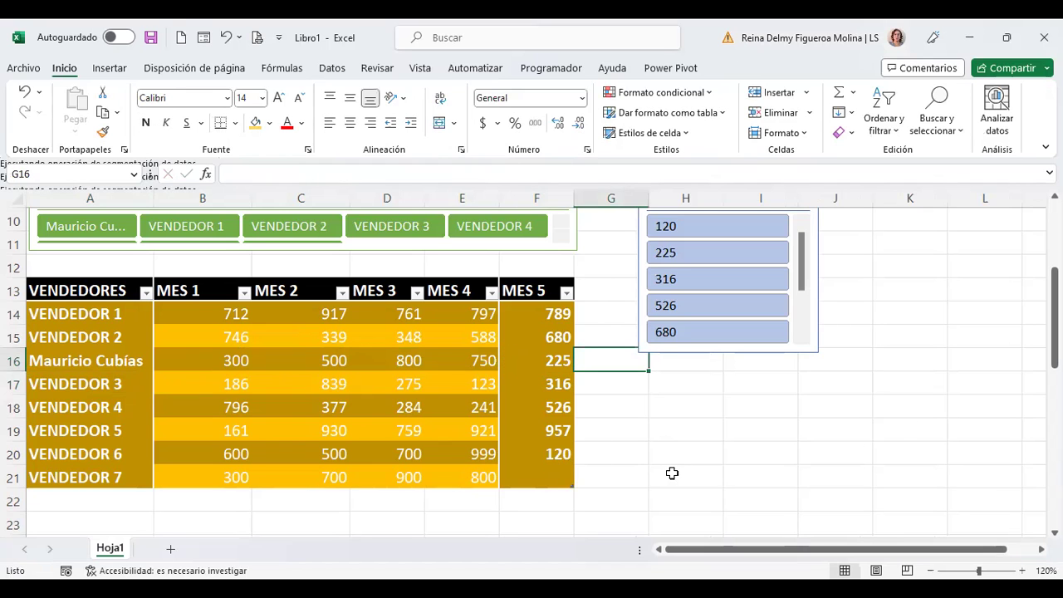
Step: Drag the MES 5 slicer's bottom edge down so it lists values through 957
scroll(672, 473, up, 1)
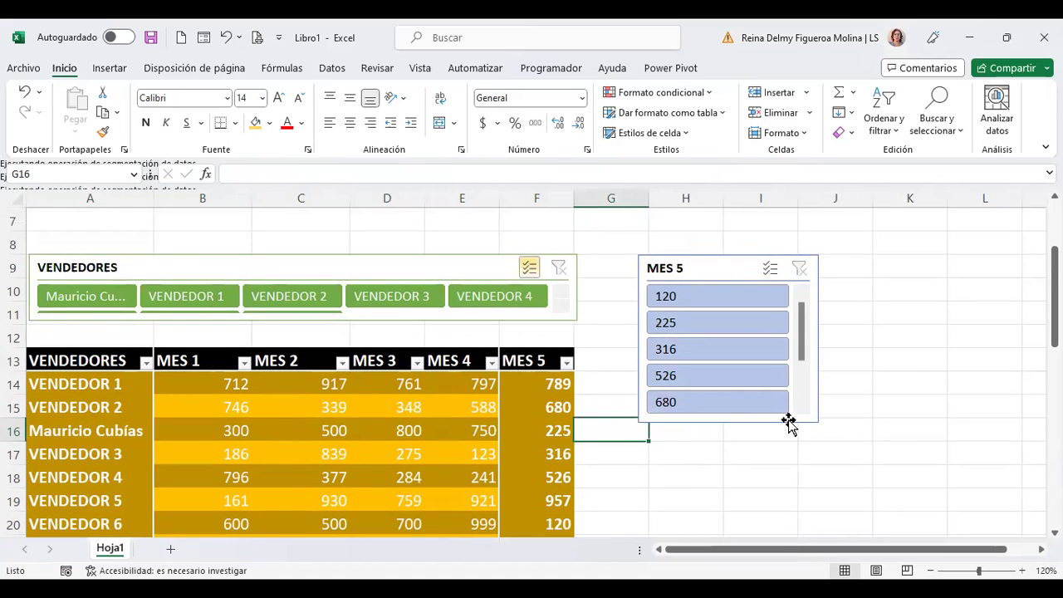
scroll(1000, 398, down, 4)
scroll(999, 399, down, 1)
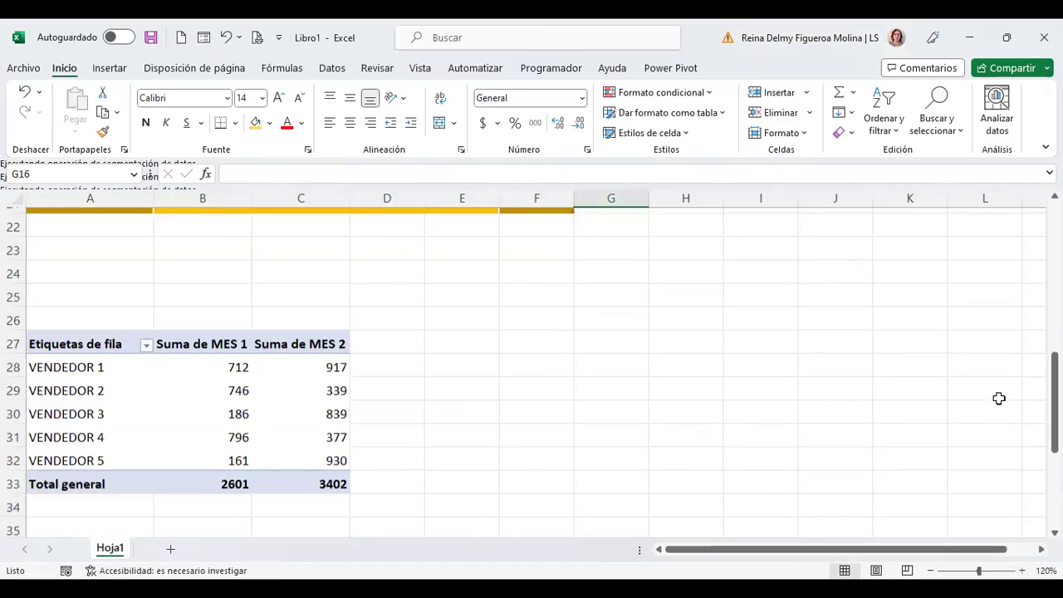
scroll(319, 462, up, 1)
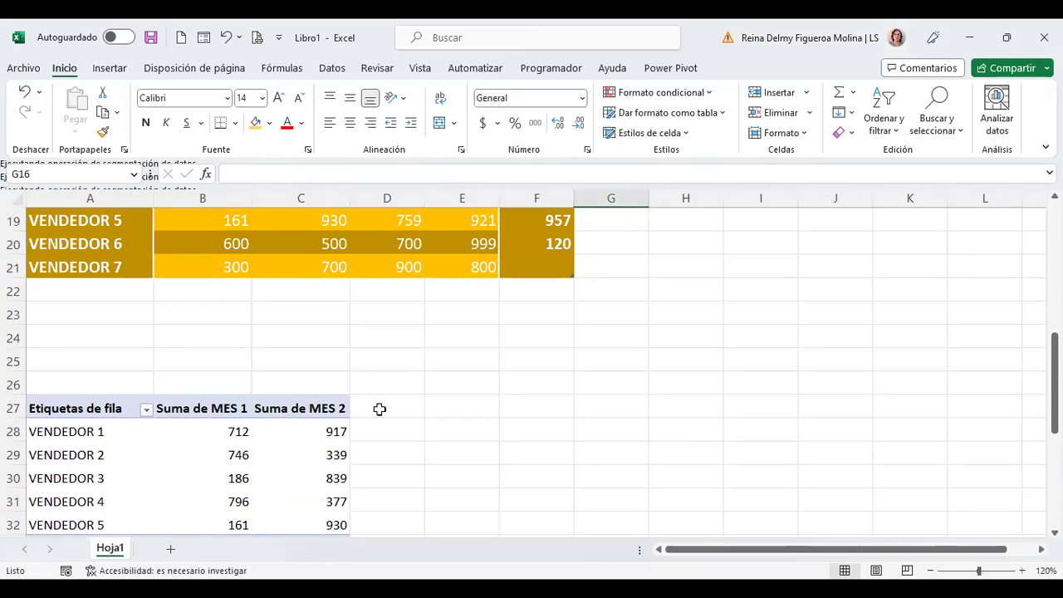
scroll(408, 408, up, 4)
click(720, 248)
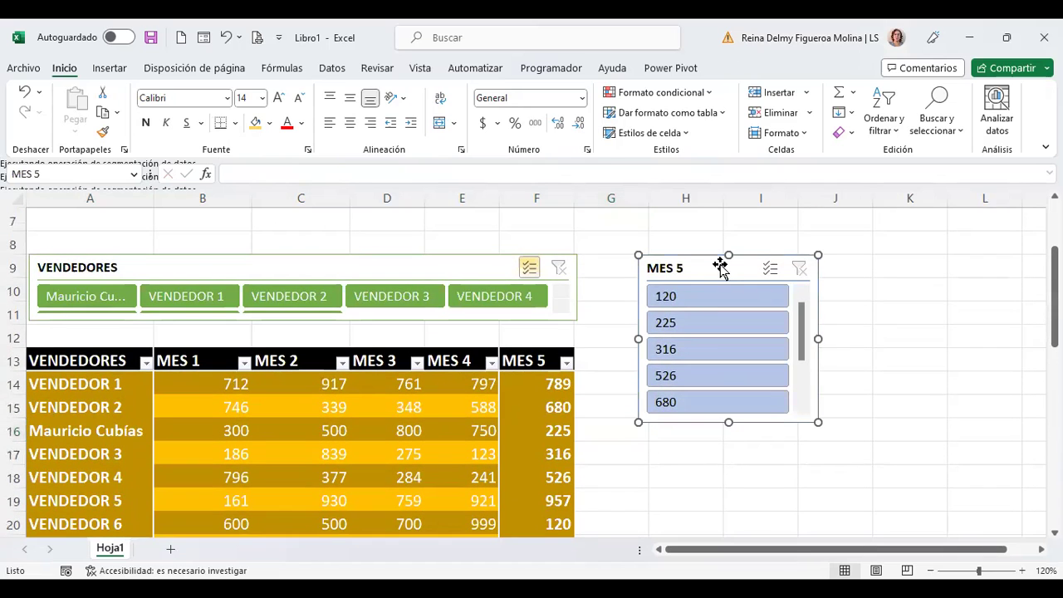
drag(728, 422, 761, 430)
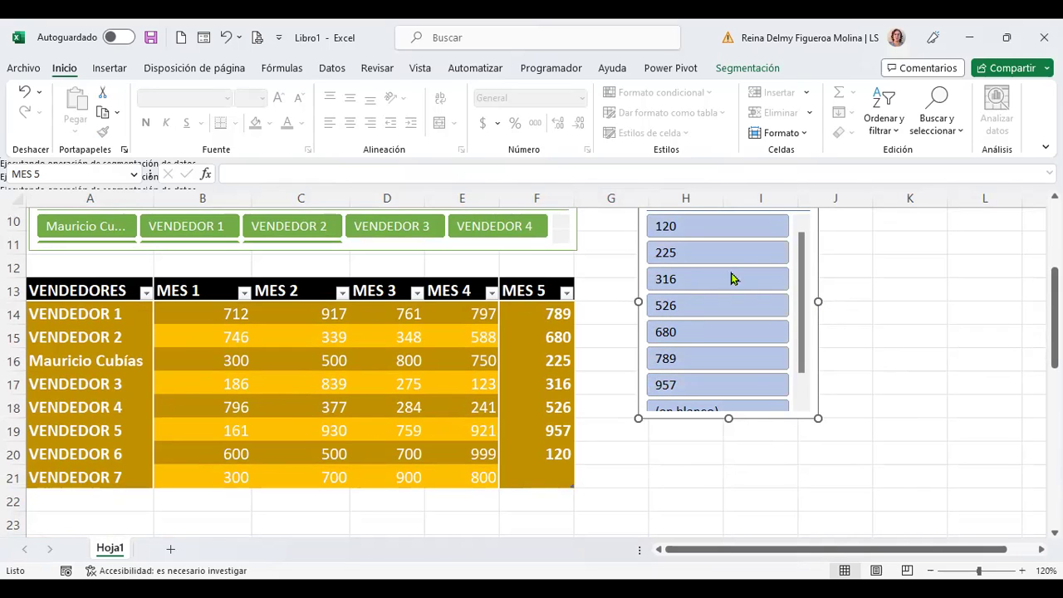
Step: Enter 550 in F21 as VENDEDOR 7's MES 5 value, then review the MES 5 slicer
click(541, 477)
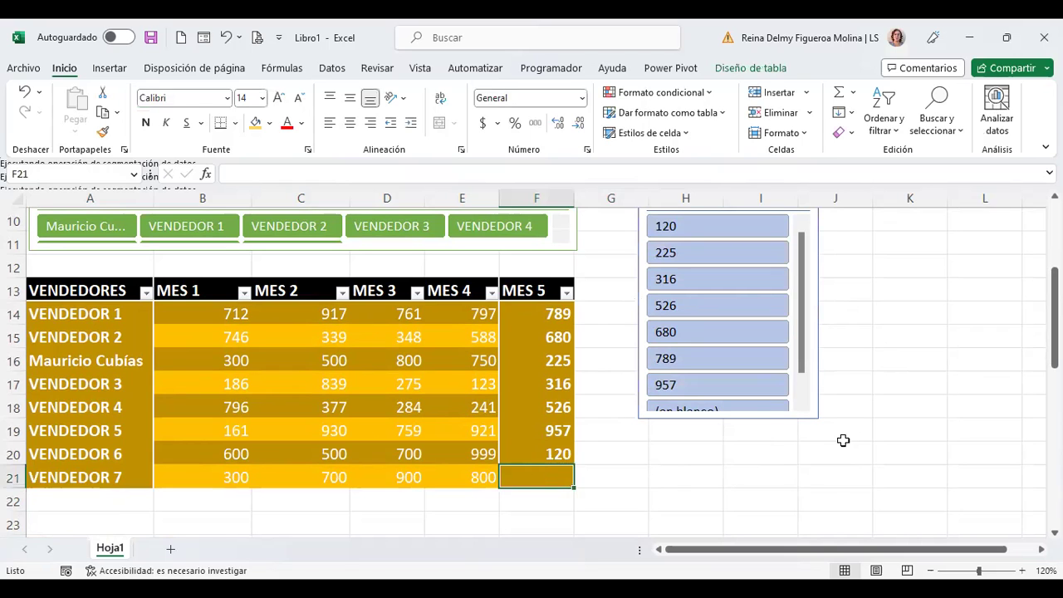
text(550)
key(Up)
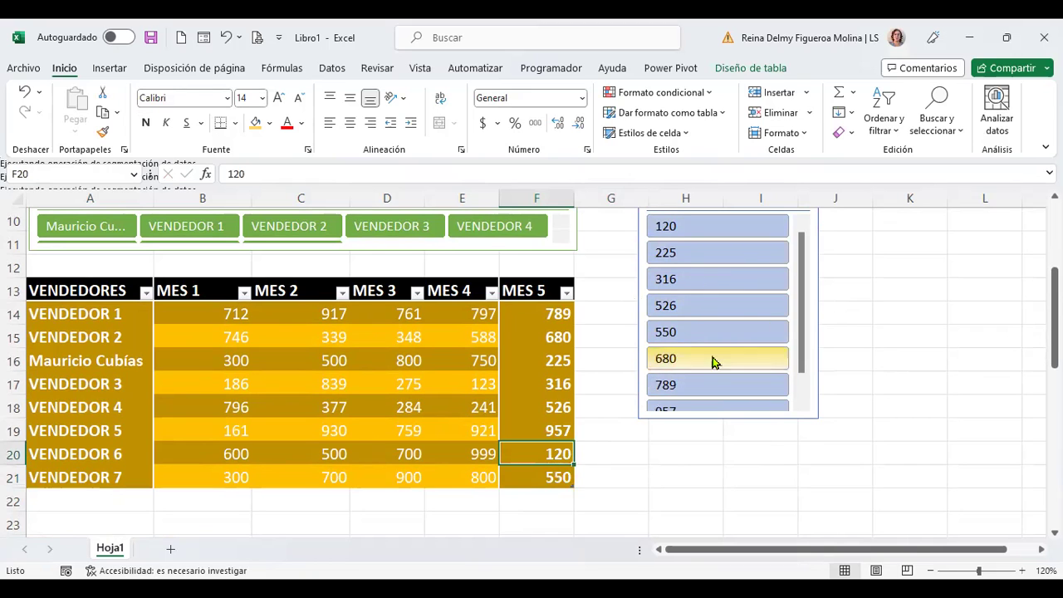
scroll(764, 370, up, 1)
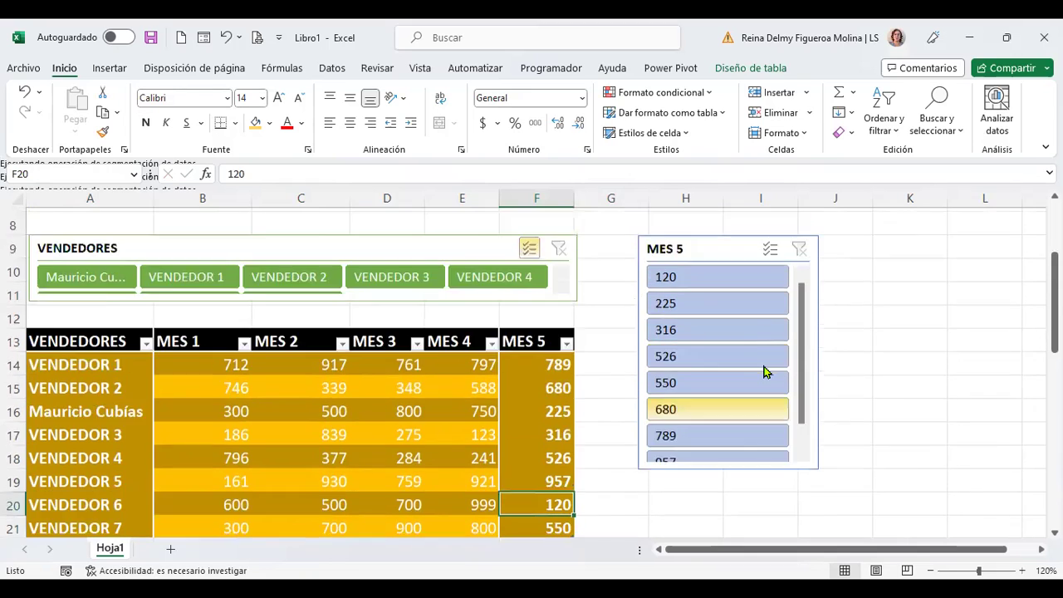
scroll(748, 357, up, 2)
scroll(717, 352, down, 4)
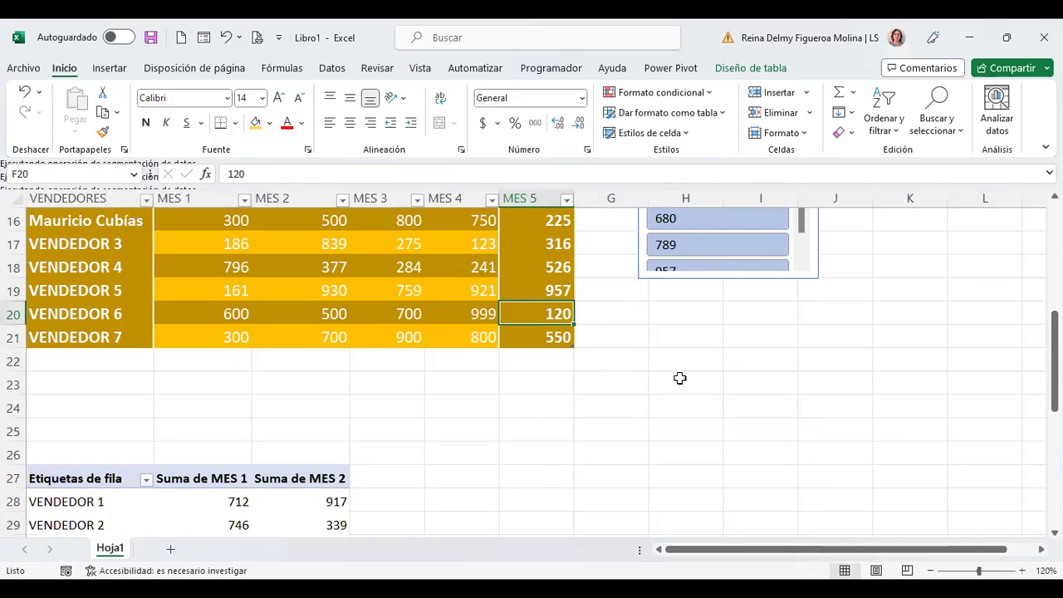
scroll(444, 418, up, 3)
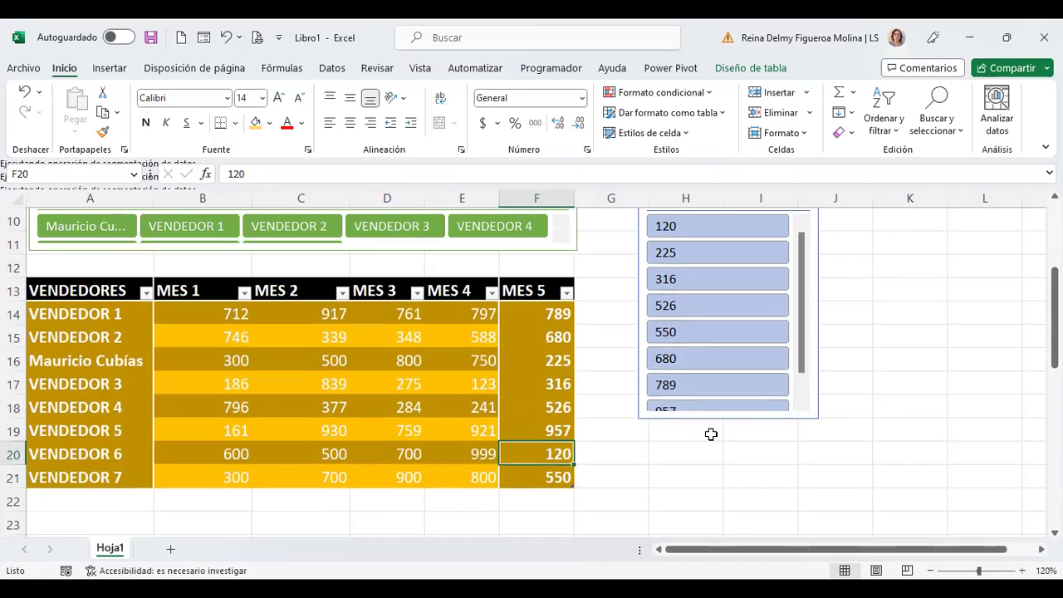
click(248, 356)
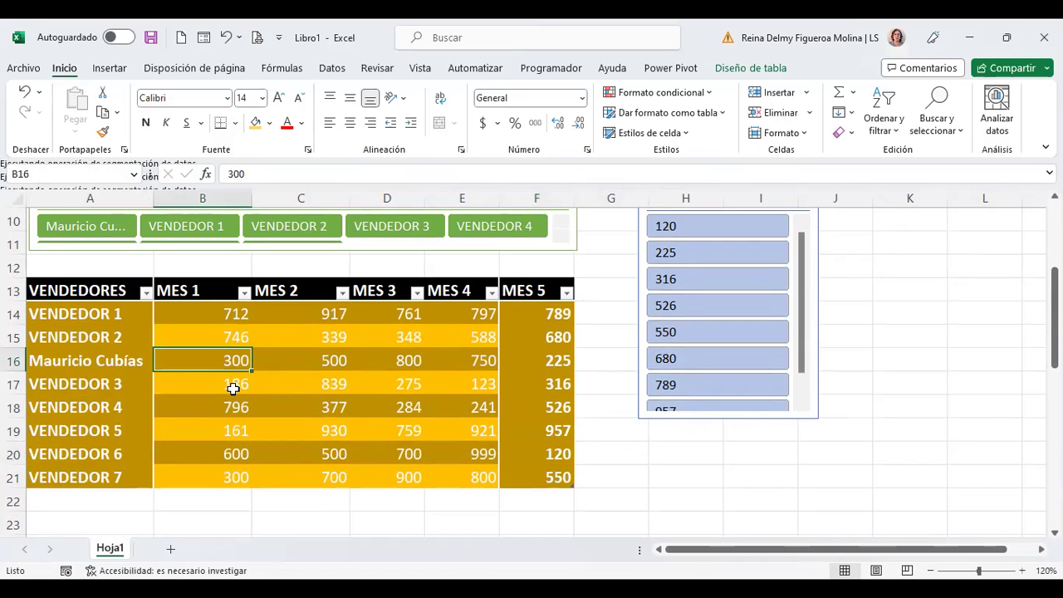
scroll(386, 353, up, 2)
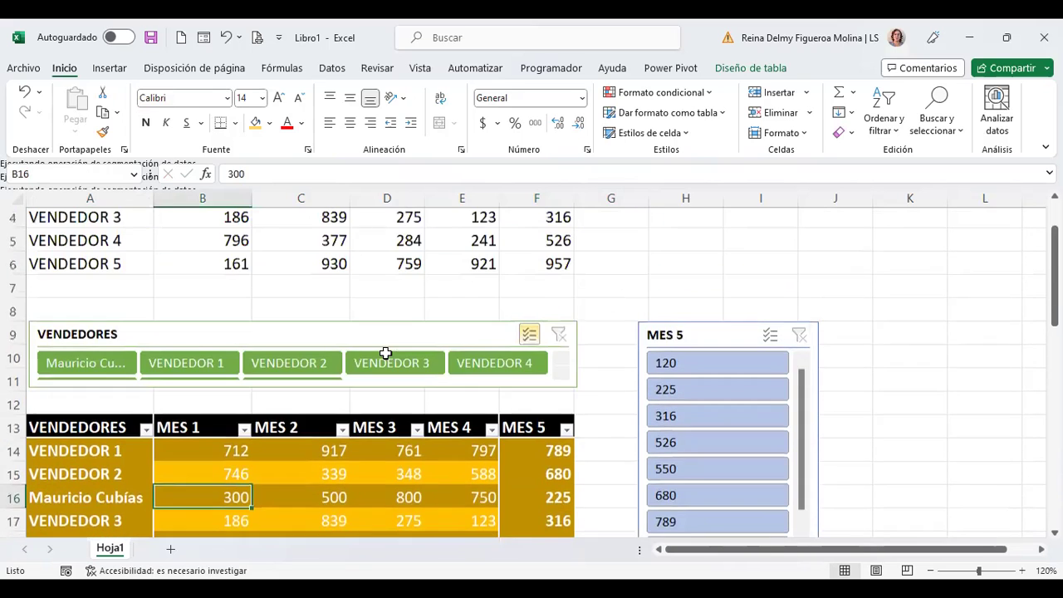
scroll(386, 353, up, 1)
scroll(387, 357, down, 1)
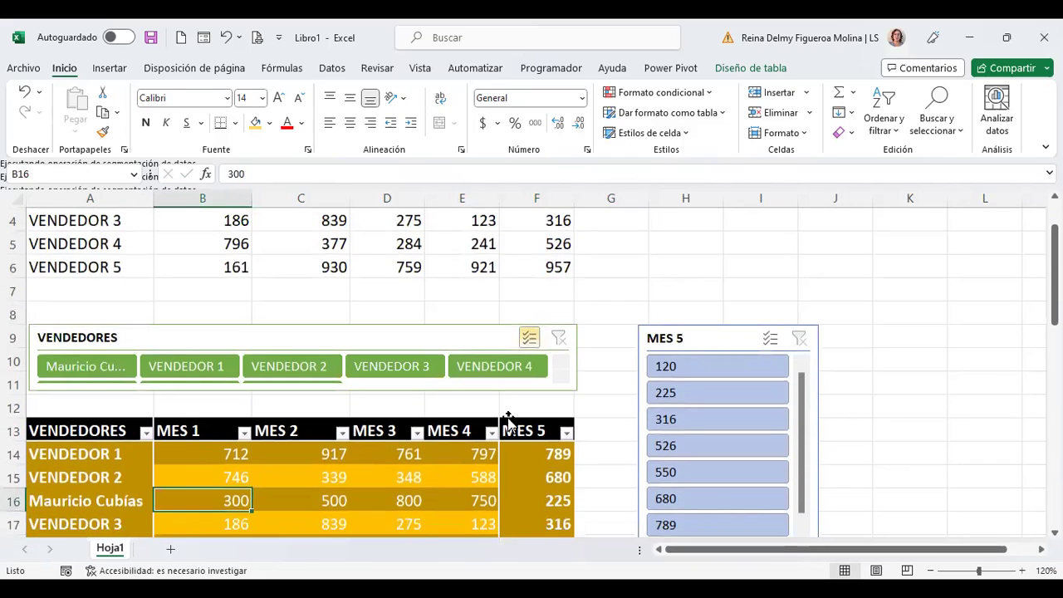
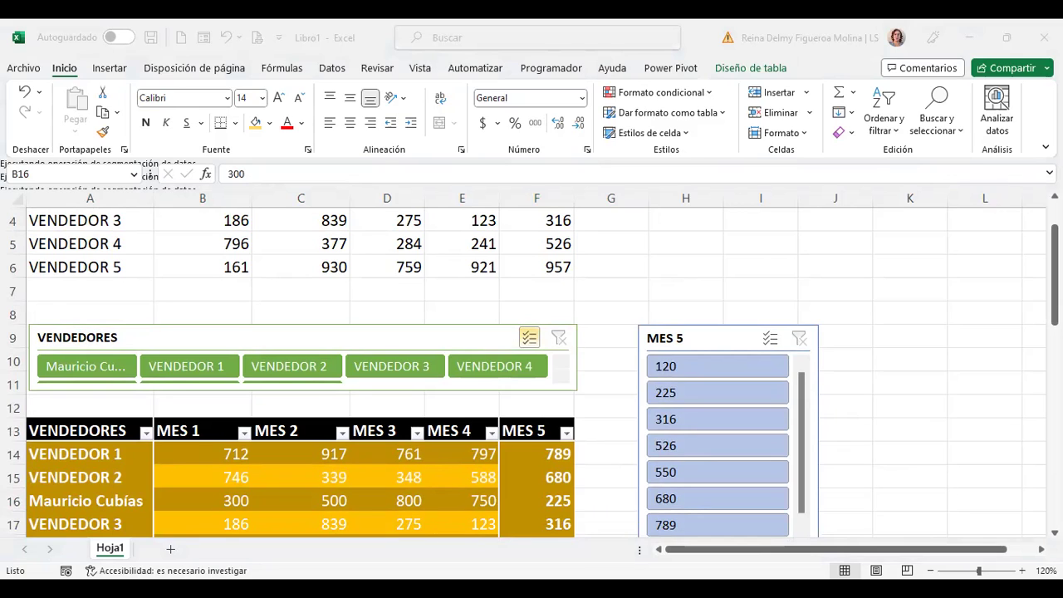
Step: Change the F13 header from MES 5 to MES 7
scroll(421, 462, down, 2)
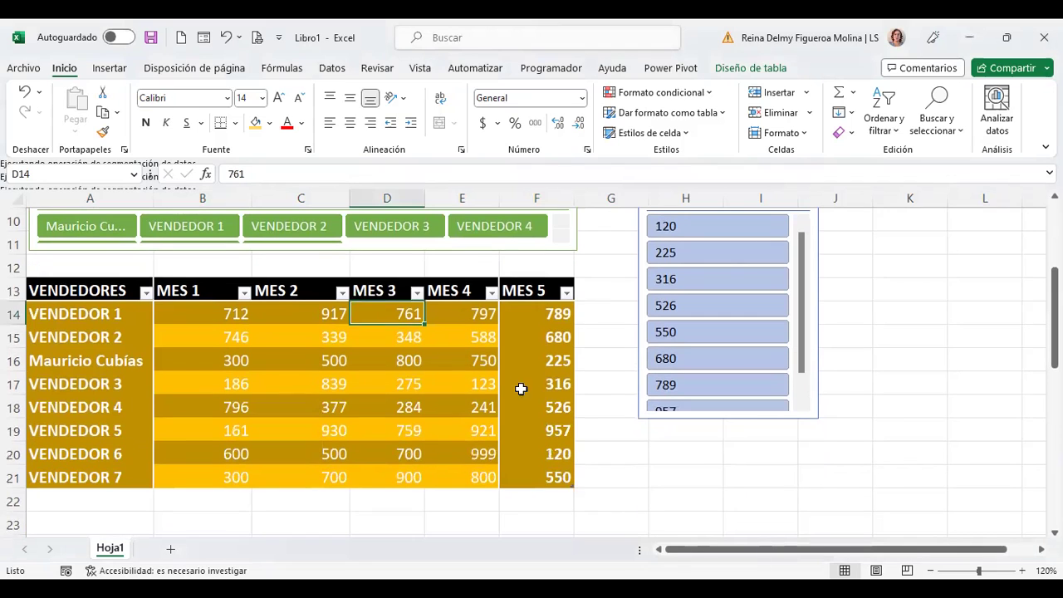
click(528, 296)
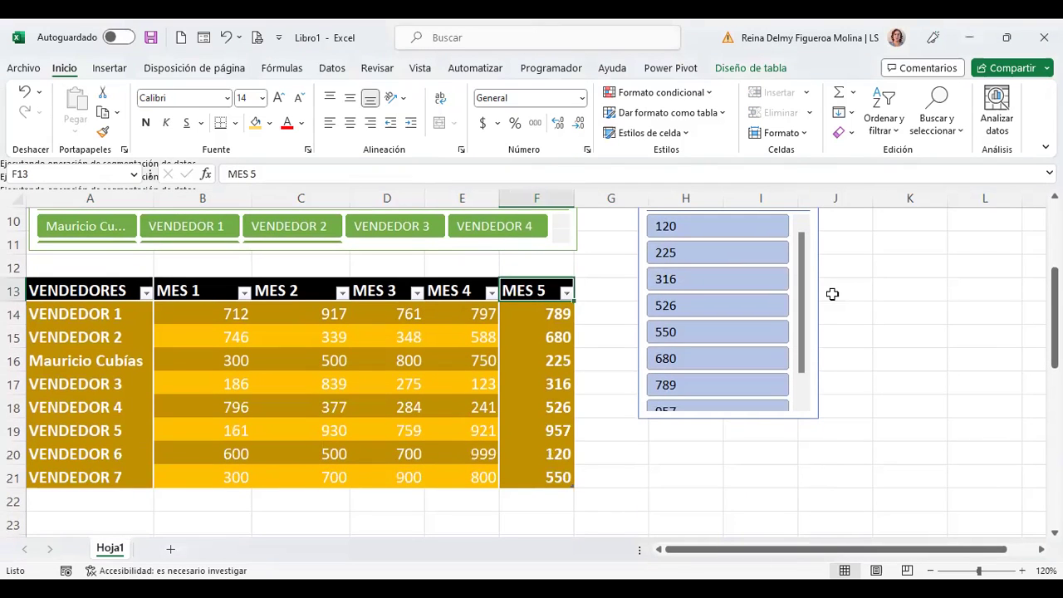
key(F2)
key(BackSpace)
text(7)
key(Return)
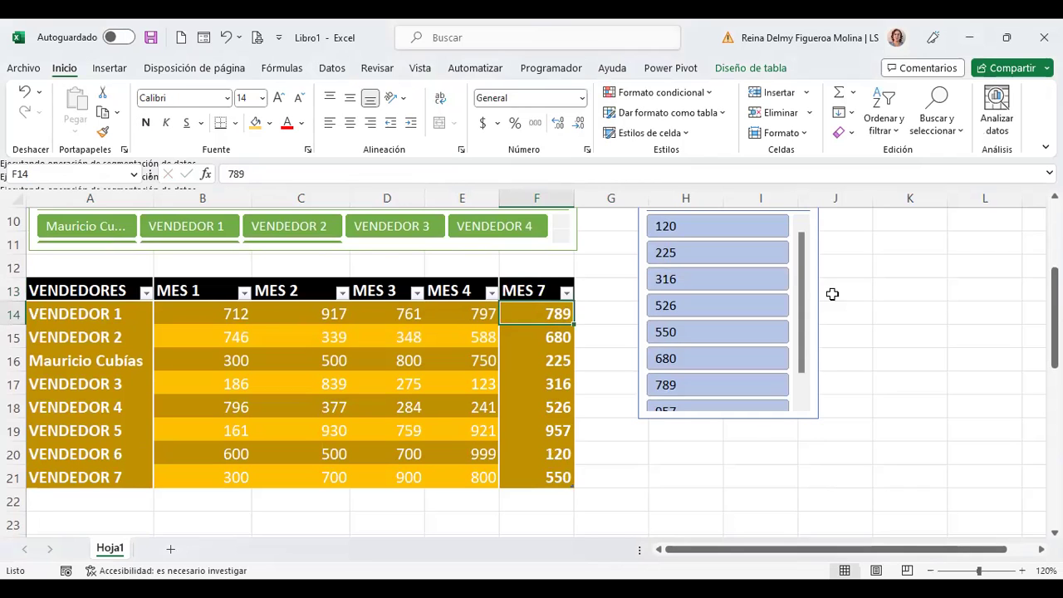
Step: Select the MES 4 and MES 7 headers and bring up the MES 7 header's shortcut menu
click(434, 290)
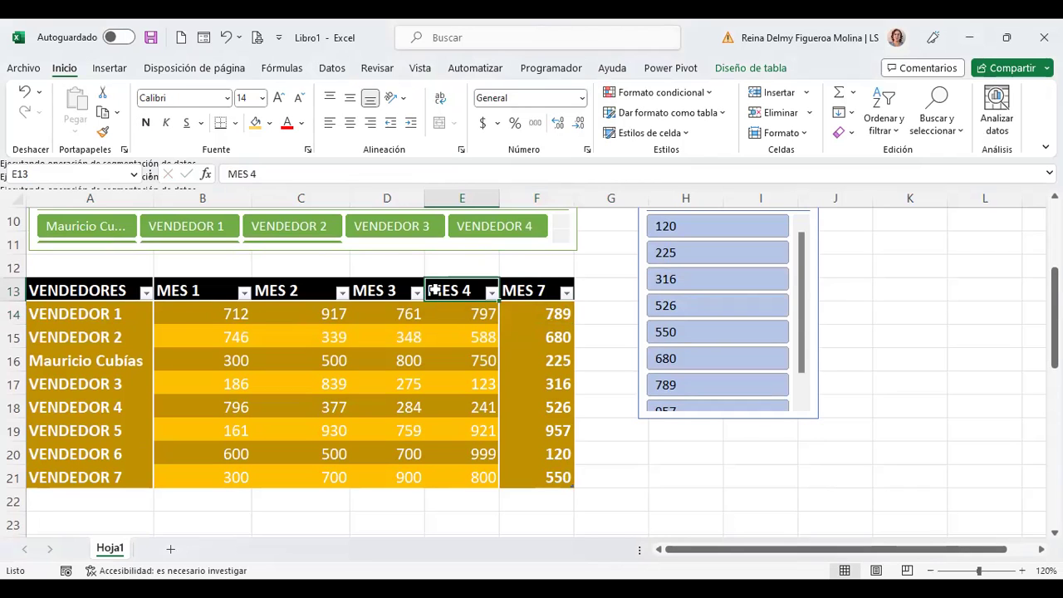
click(538, 290)
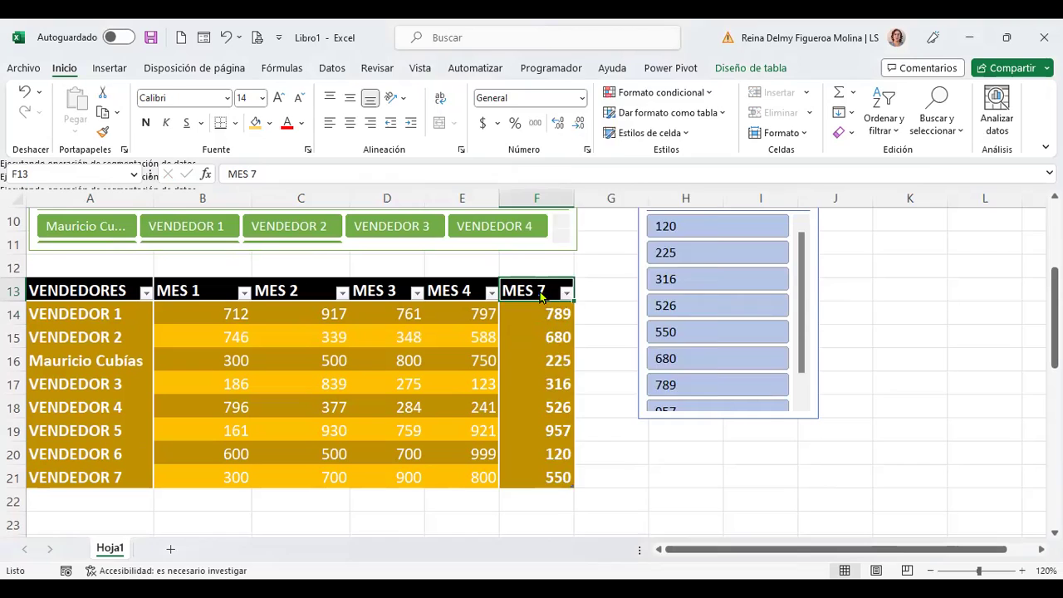
right_click(539, 290)
Step: Insert a table column left of MES 7 and move the MES 7 slicer to columns J–K
mouse_move(595, 280)
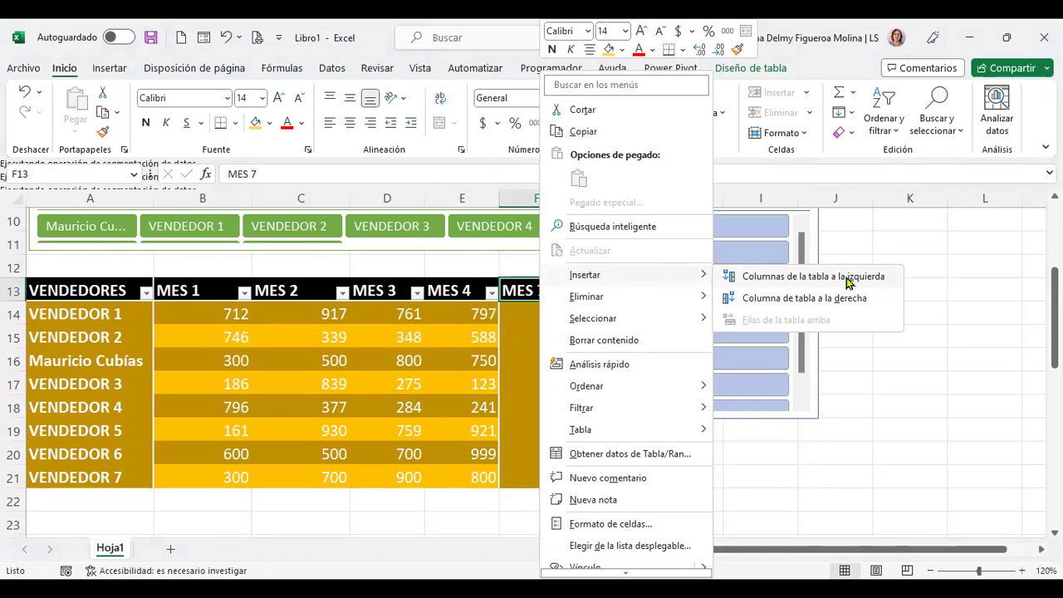
click(848, 283)
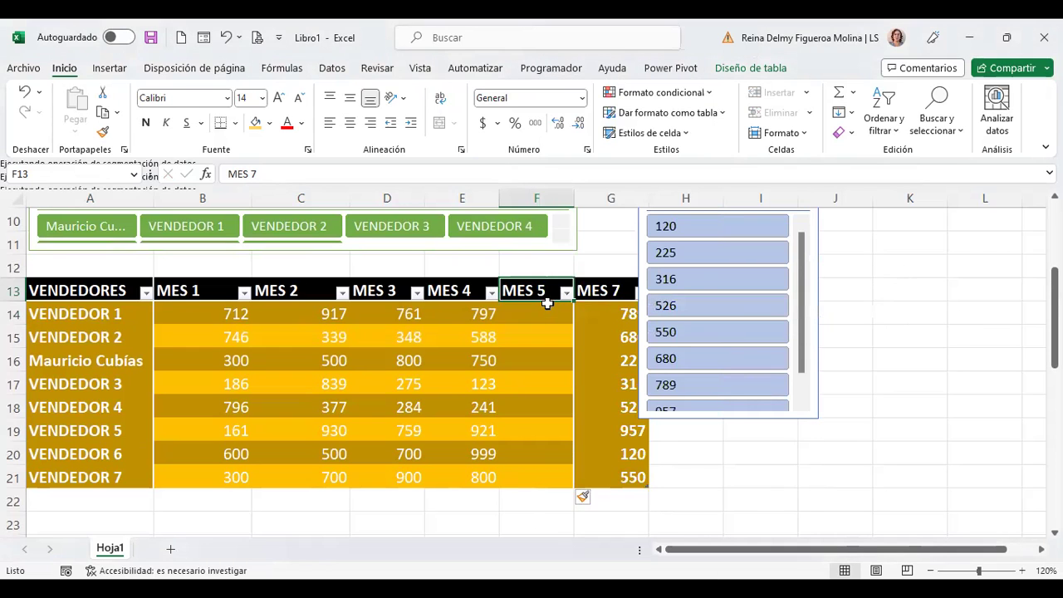
scroll(800, 287, up, 1)
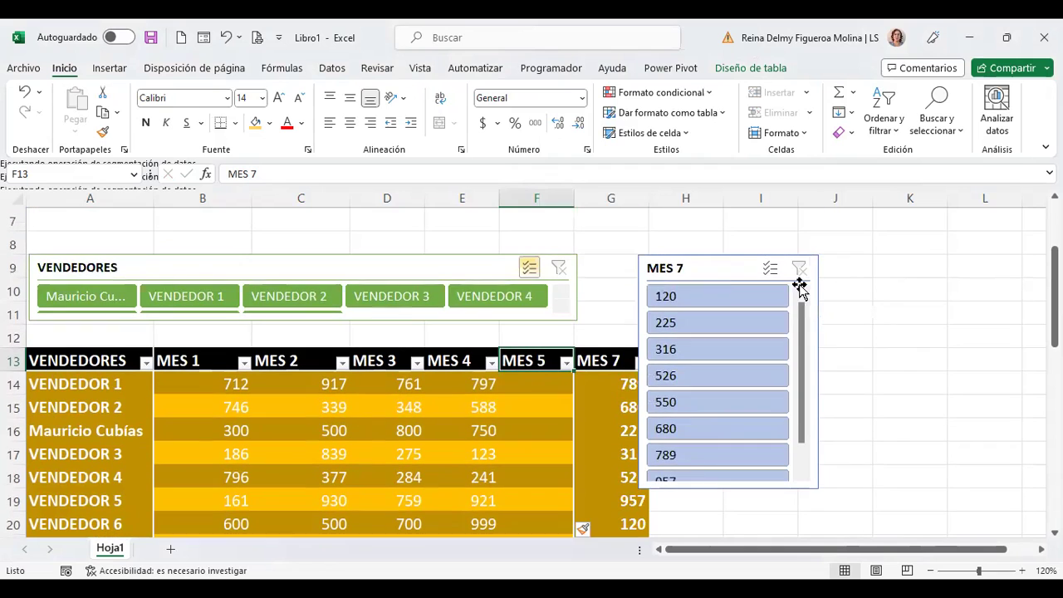
drag(734, 269, 867, 261)
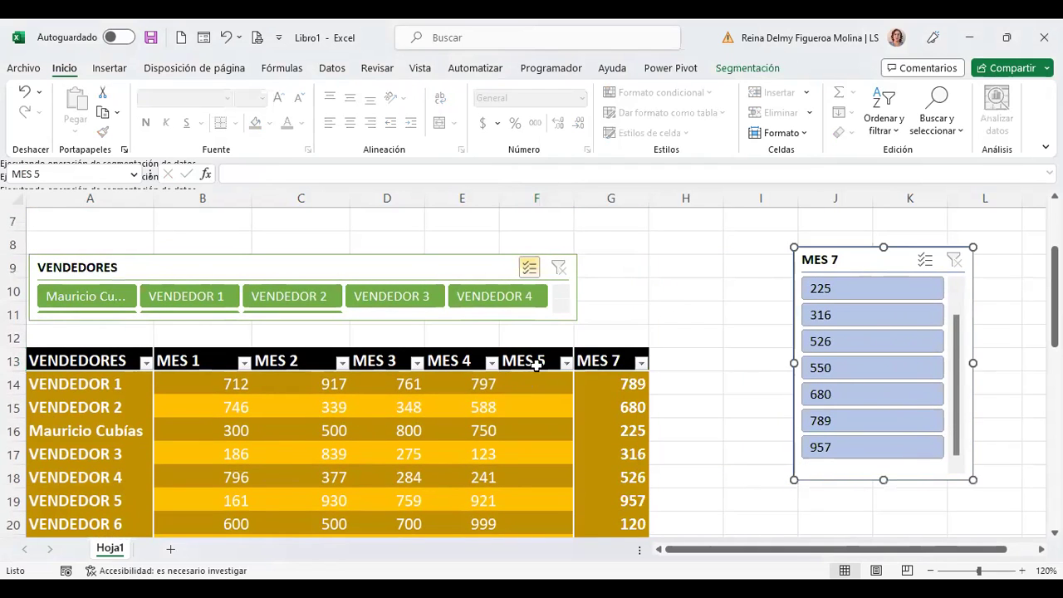
click(553, 391)
Step: Select the new MES 5 header, bring up its shortcut menu, then dismiss it unchanged
scroll(555, 397, down, 2)
scroll(551, 368, up, 1)
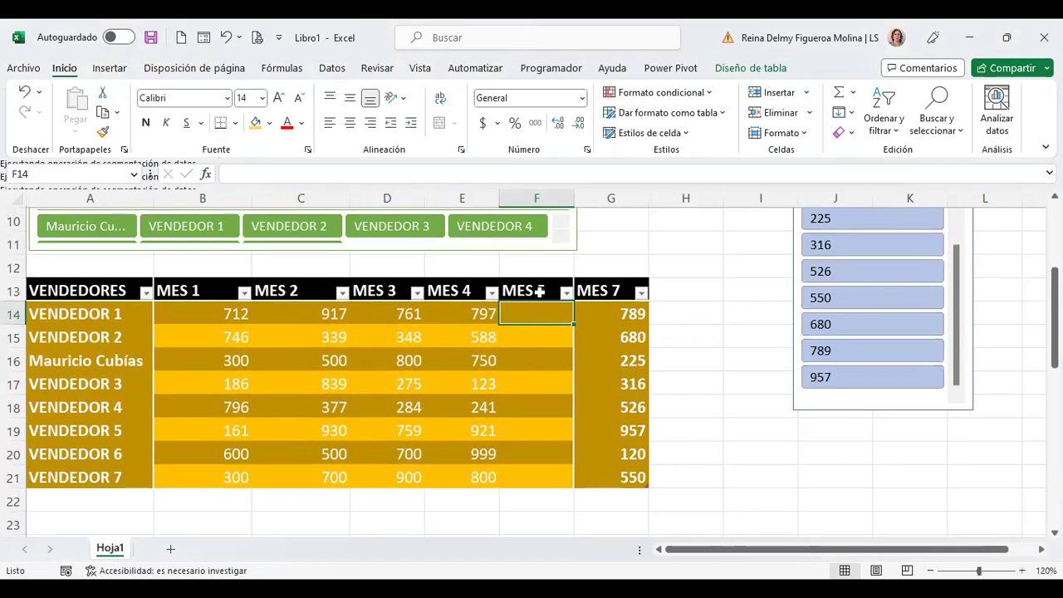
click(536, 291)
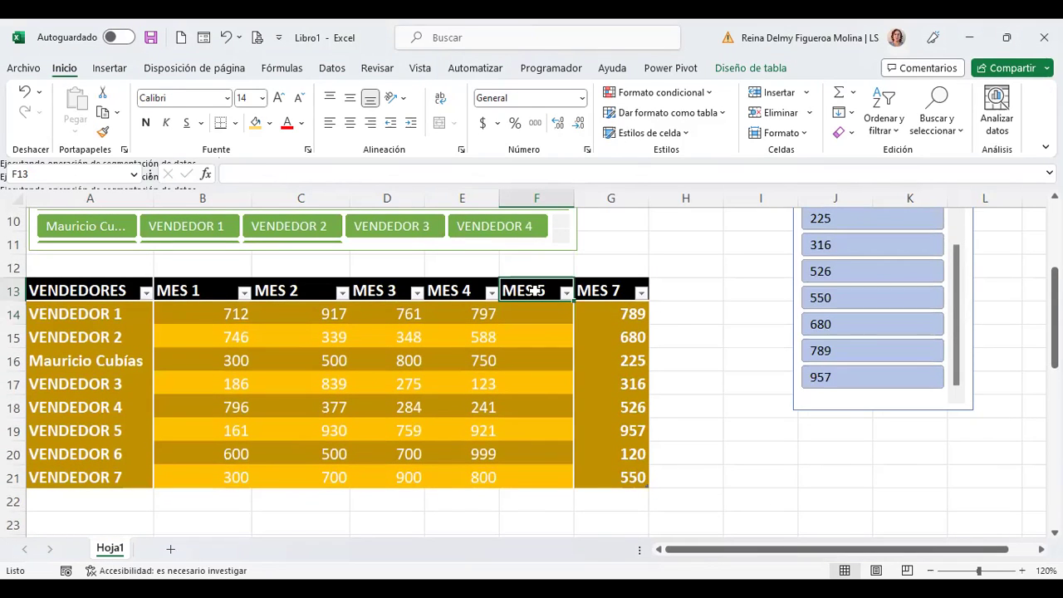
right_click(536, 291)
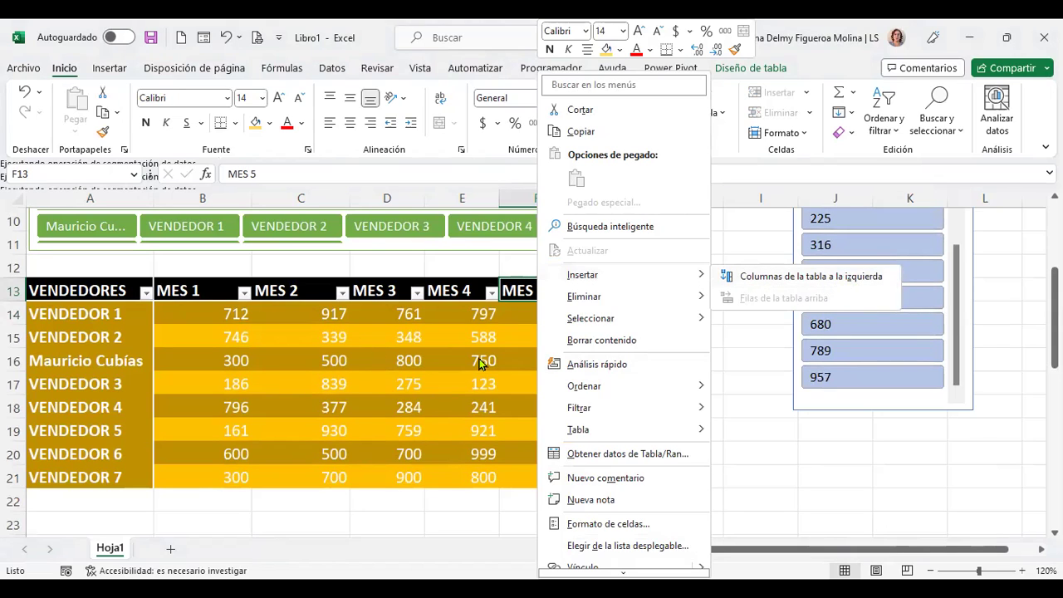
key(Escape)
click(541, 312)
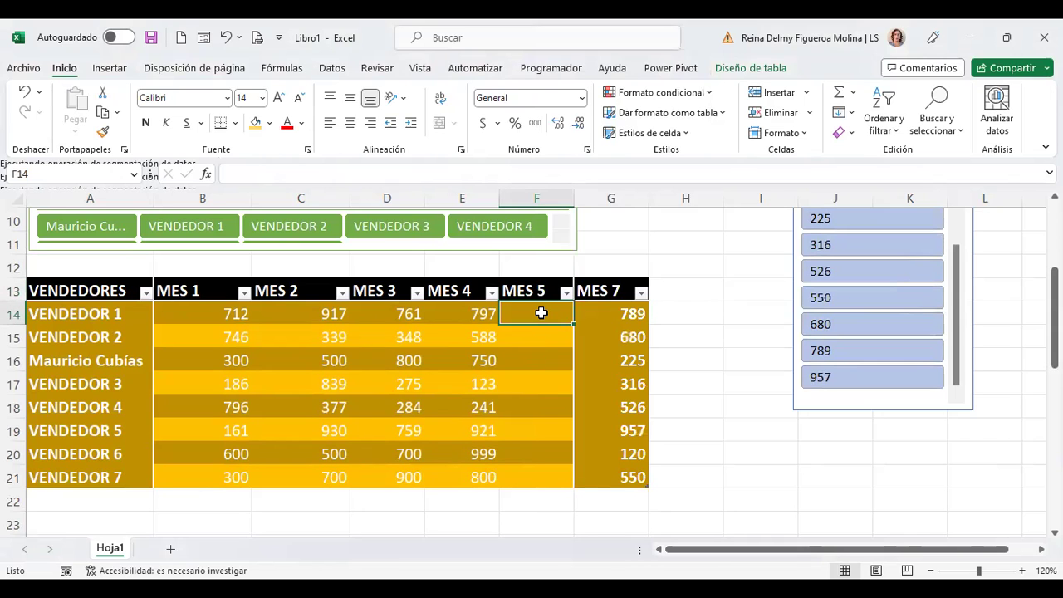
scroll(587, 451, up, 3)
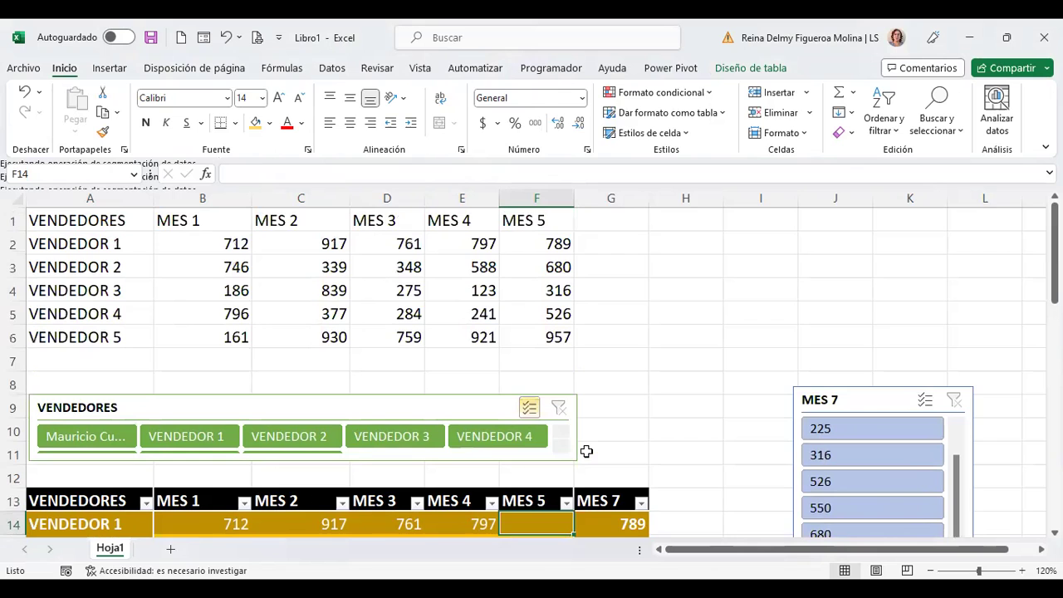
scroll(586, 451, down, 2)
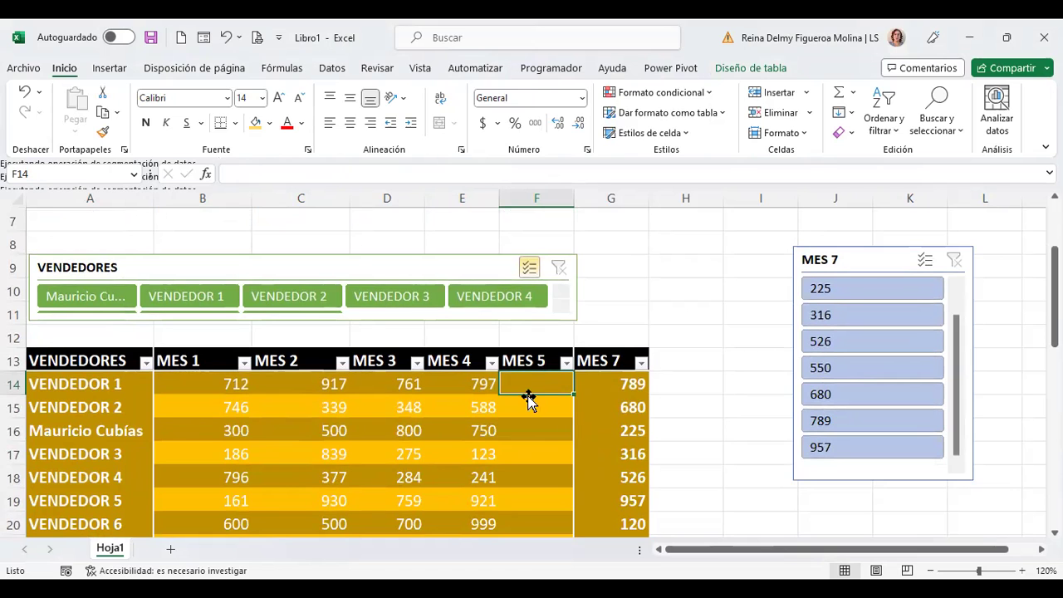
scroll(558, 401, up, 1)
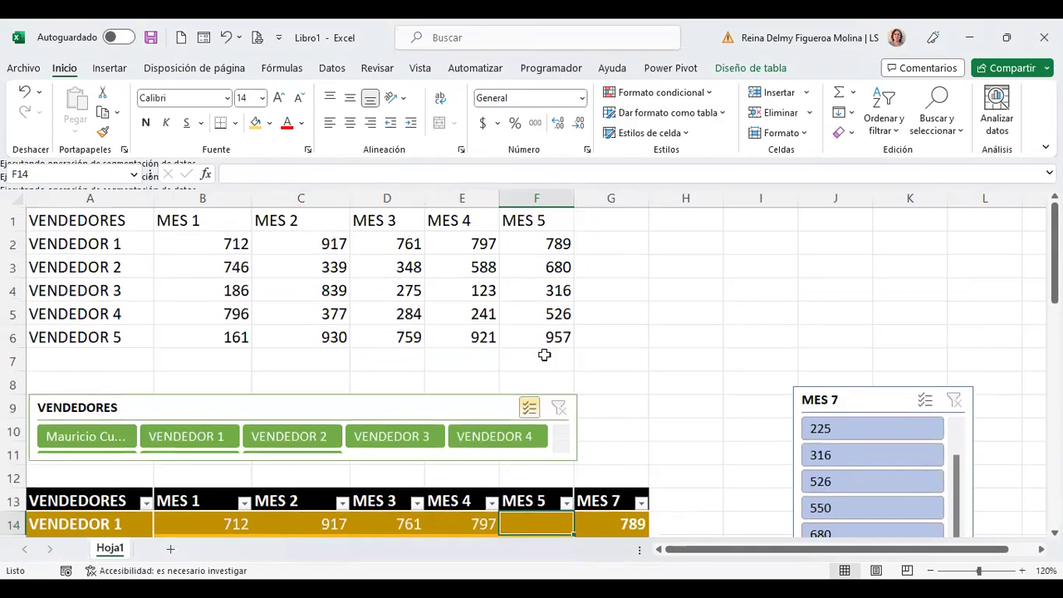
click(541, 241)
click(448, 223)
click(543, 266)
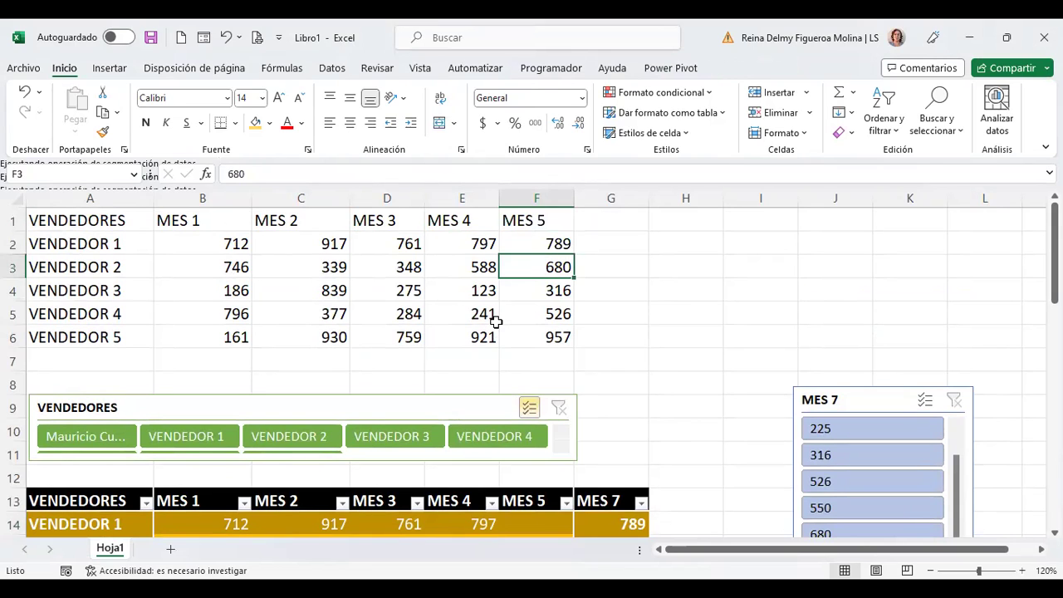
scroll(492, 337, down, 2)
click(554, 381)
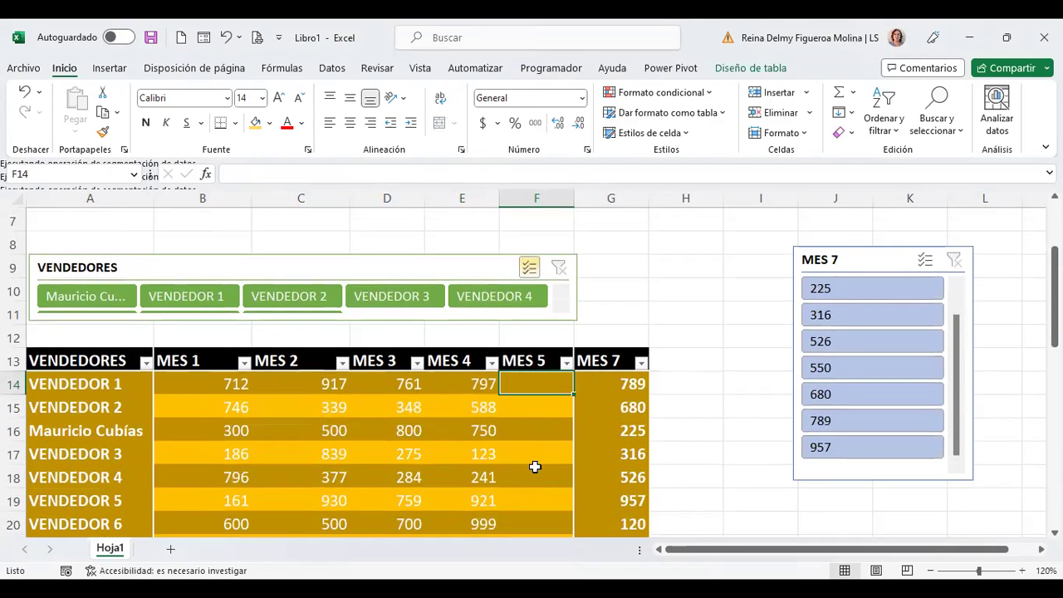
scroll(548, 399, up, 2)
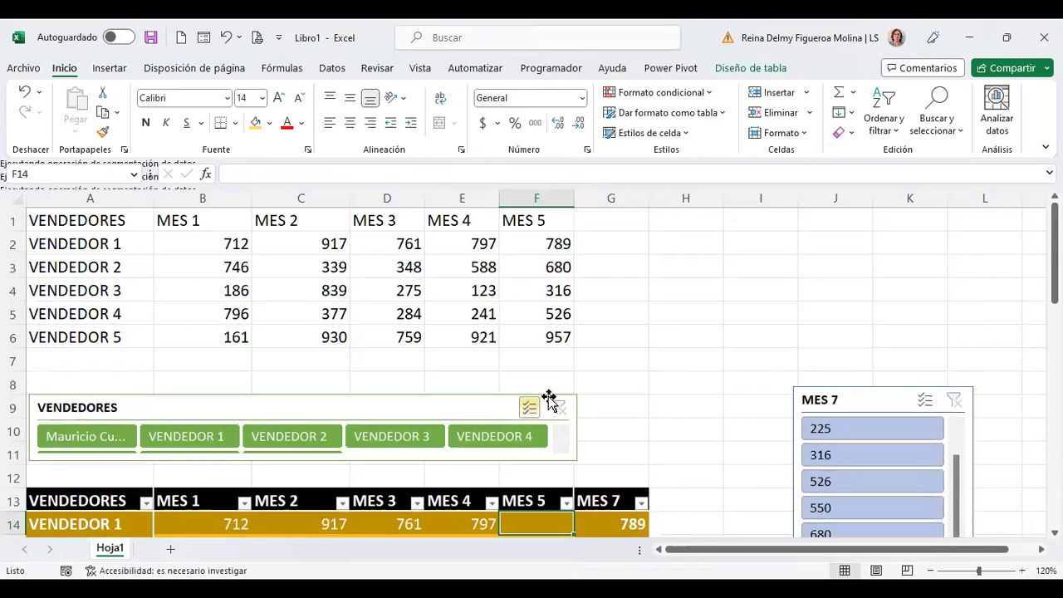
click(527, 223)
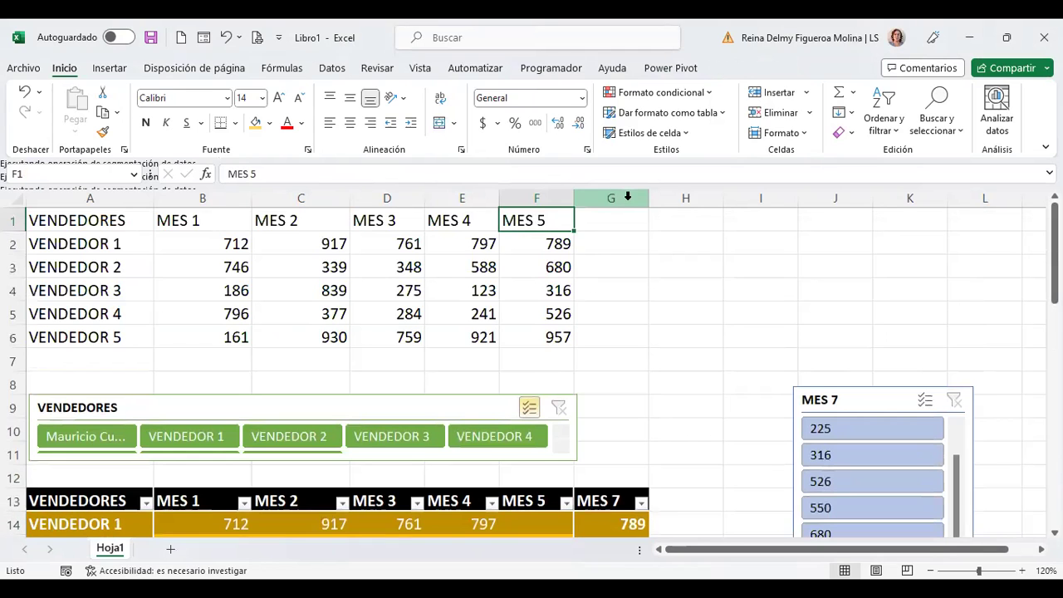
Step: Change the source data header in F1 from MES 5 to MES 7
key(F2)
key(BackSpace)
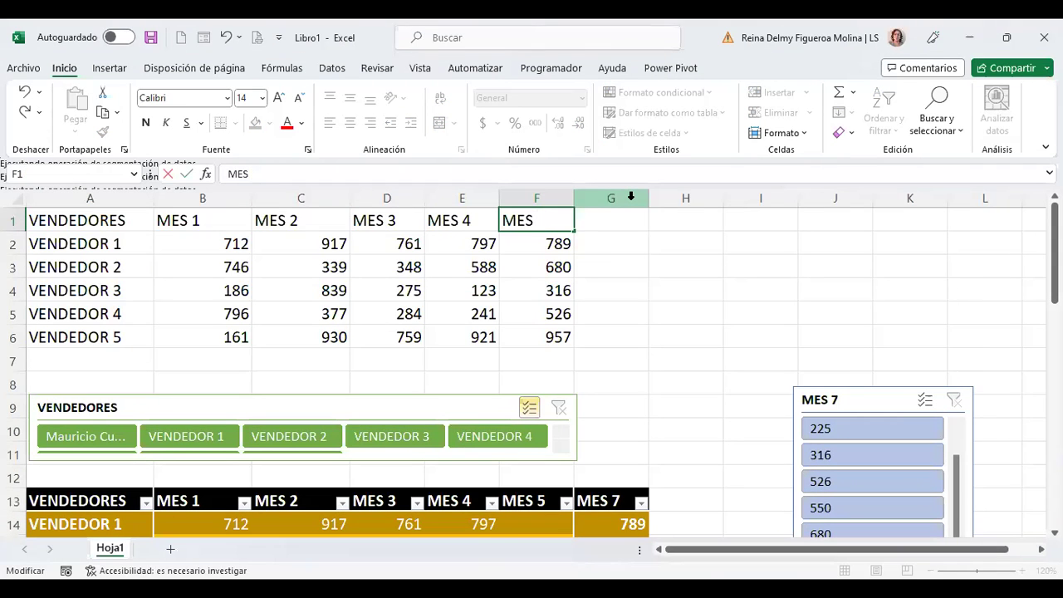
text(7)
key(Return)
Step: Insert an entire column before MES 7 in the source data
click(536, 219)
key(shift+F10)
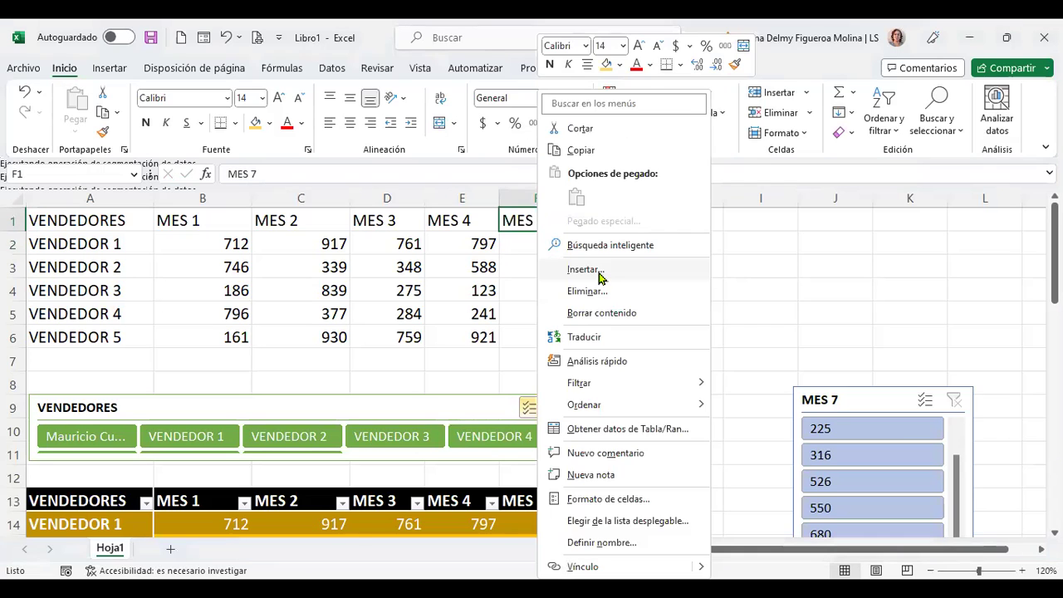
click(584, 270)
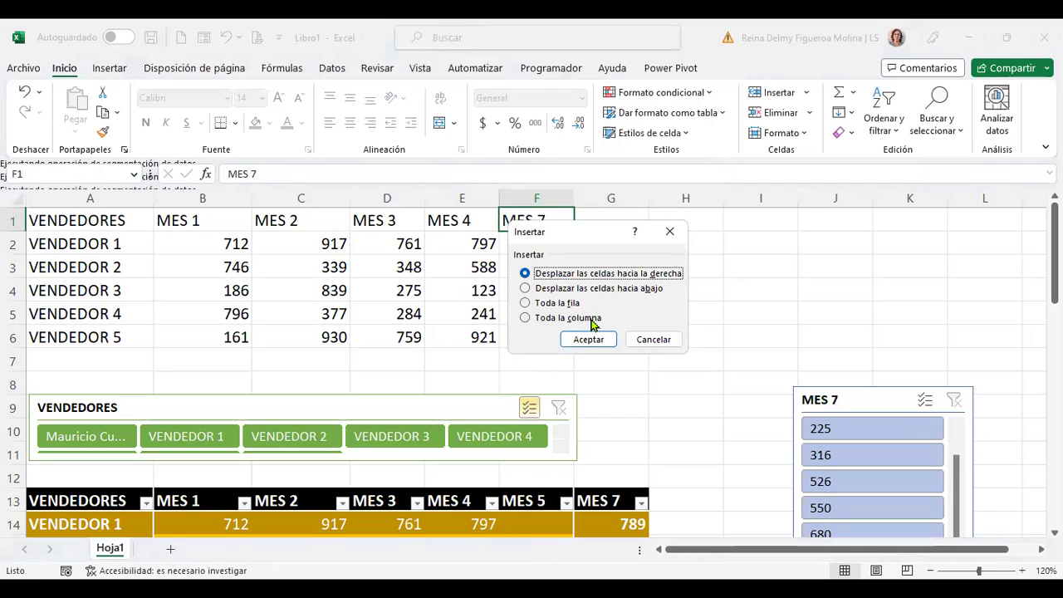
click(592, 319)
click(591, 340)
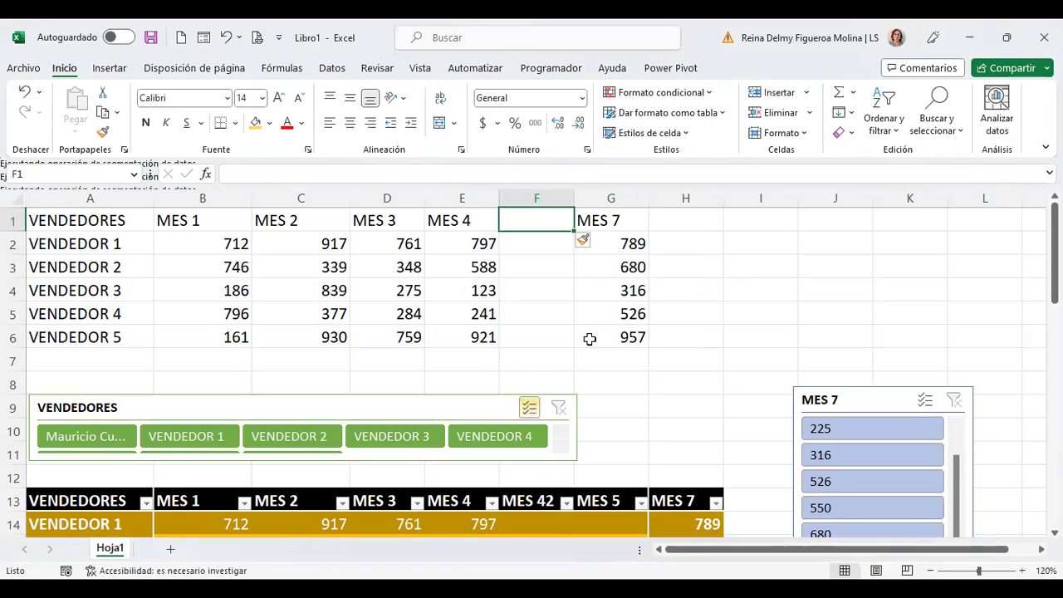
Step: Inspect the new blank column's cells F1:F4, then undo the insertion with Ctrl+Z
scroll(590, 339, down, 1)
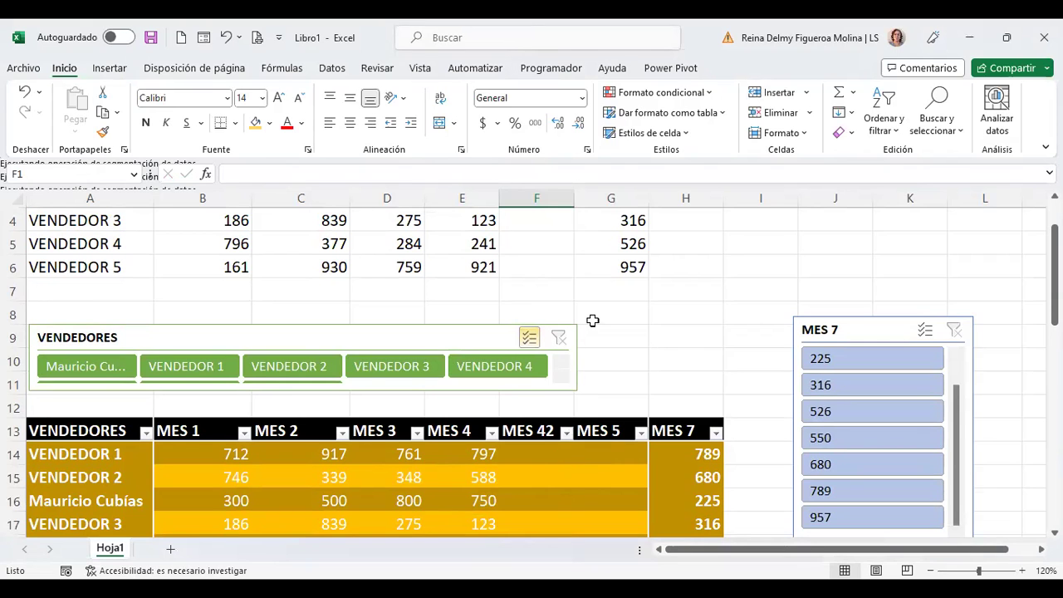
scroll(590, 319, up, 1)
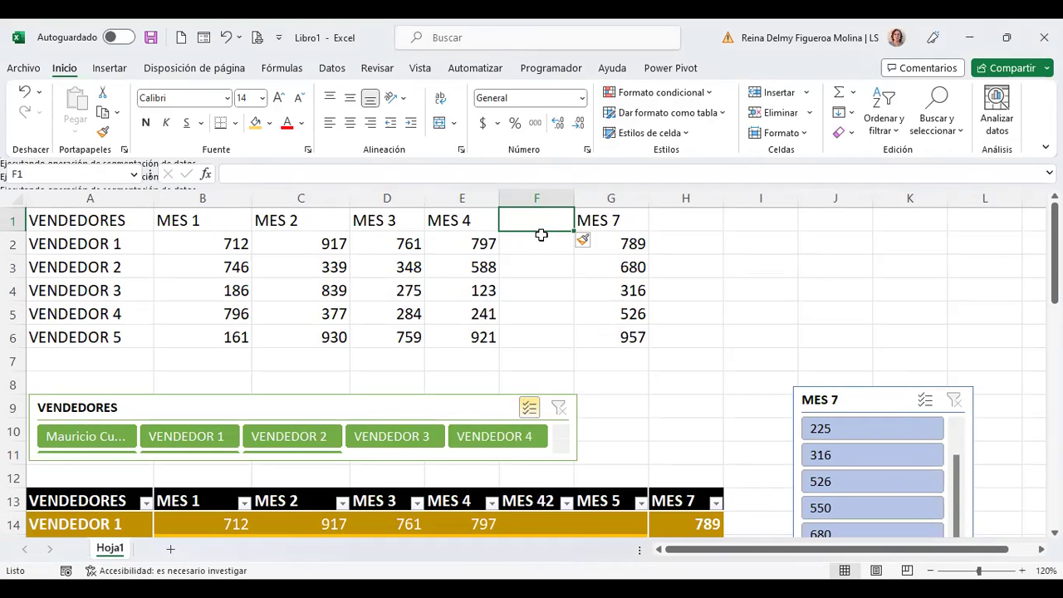
drag(541, 225, 544, 299)
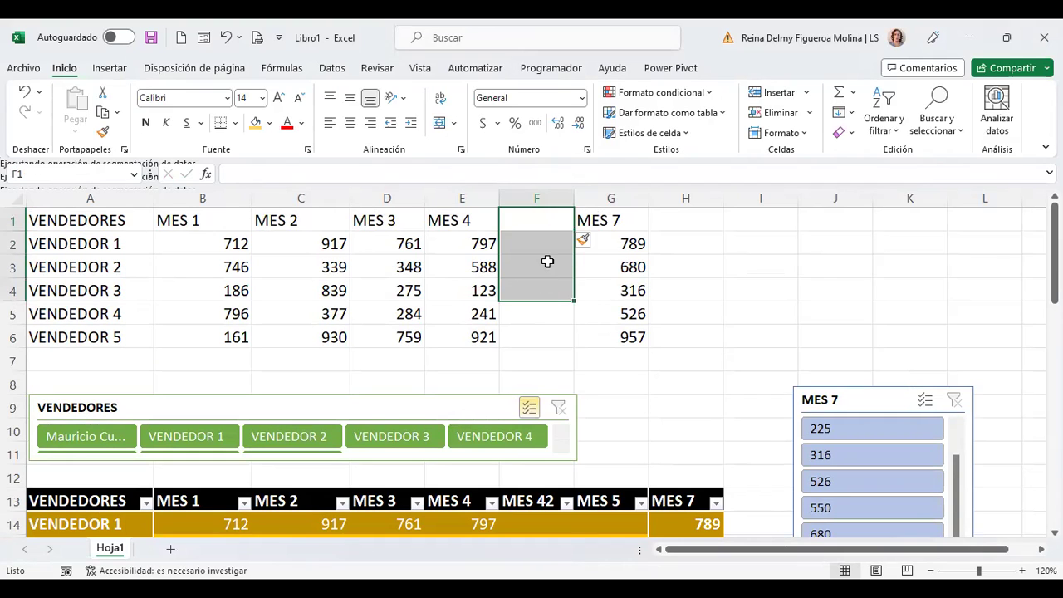
click(548, 261)
scroll(548, 361, down, 2)
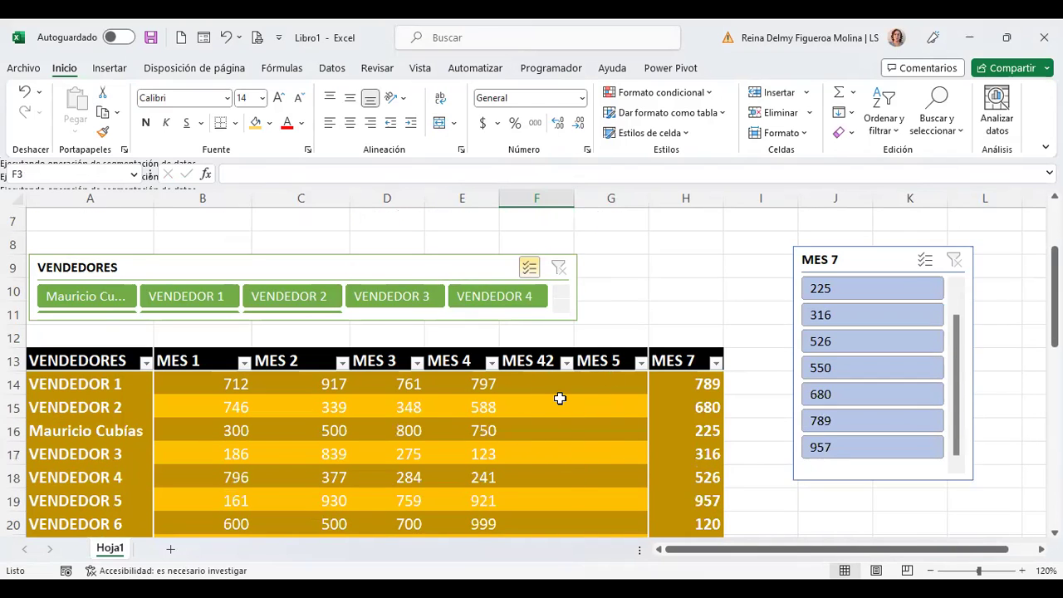
key(ctrl+z)
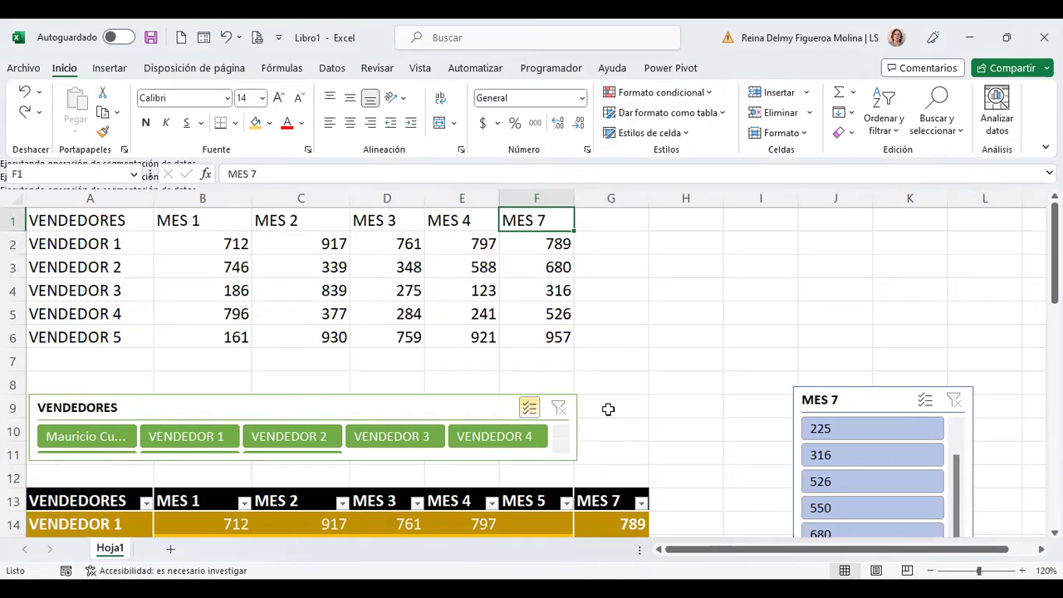
scroll(608, 409, down, 2)
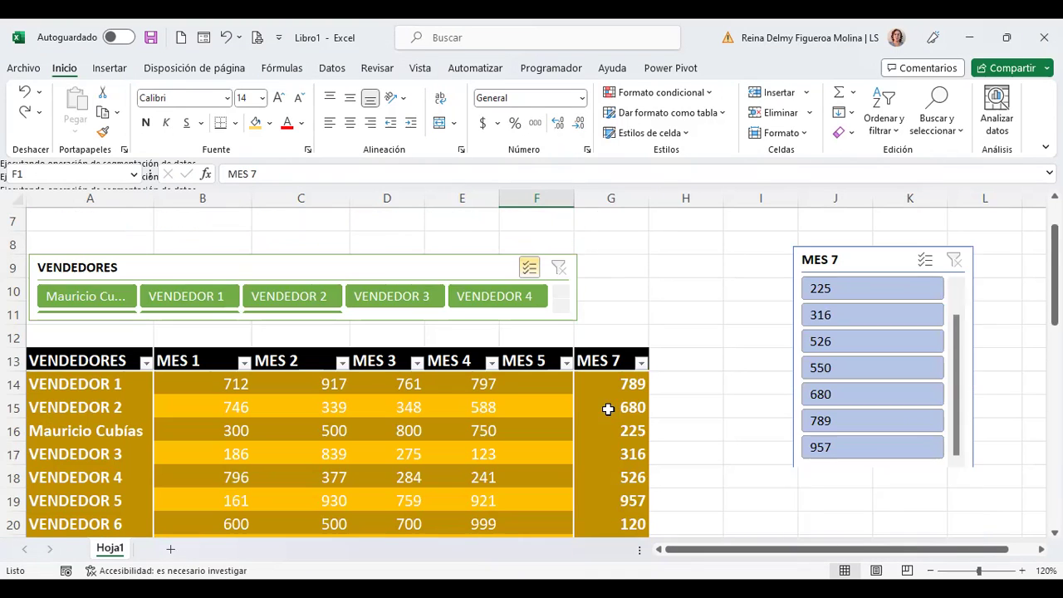
click(541, 381)
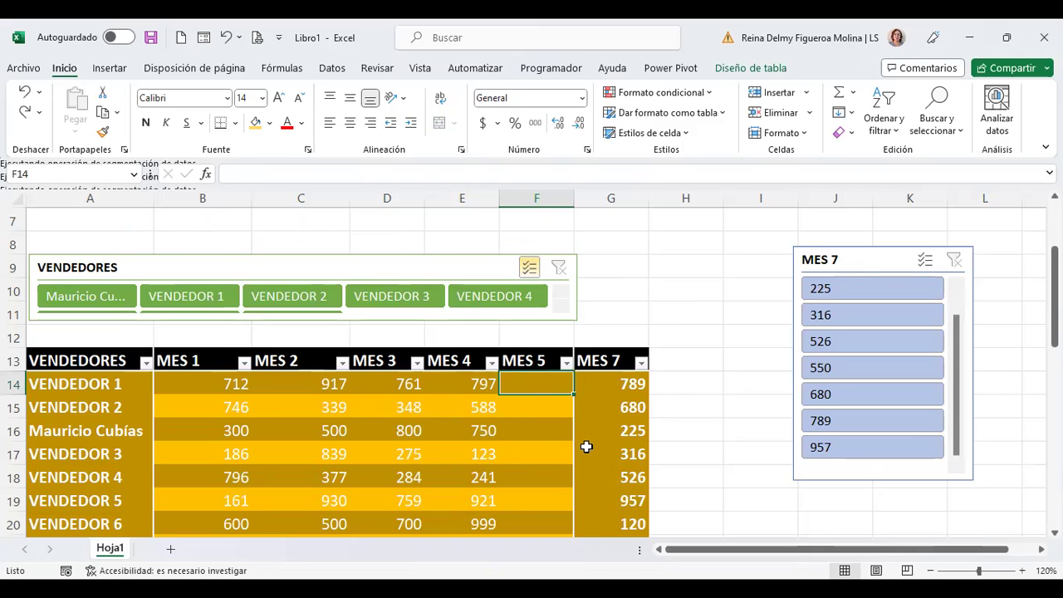
scroll(587, 450, up, 2)
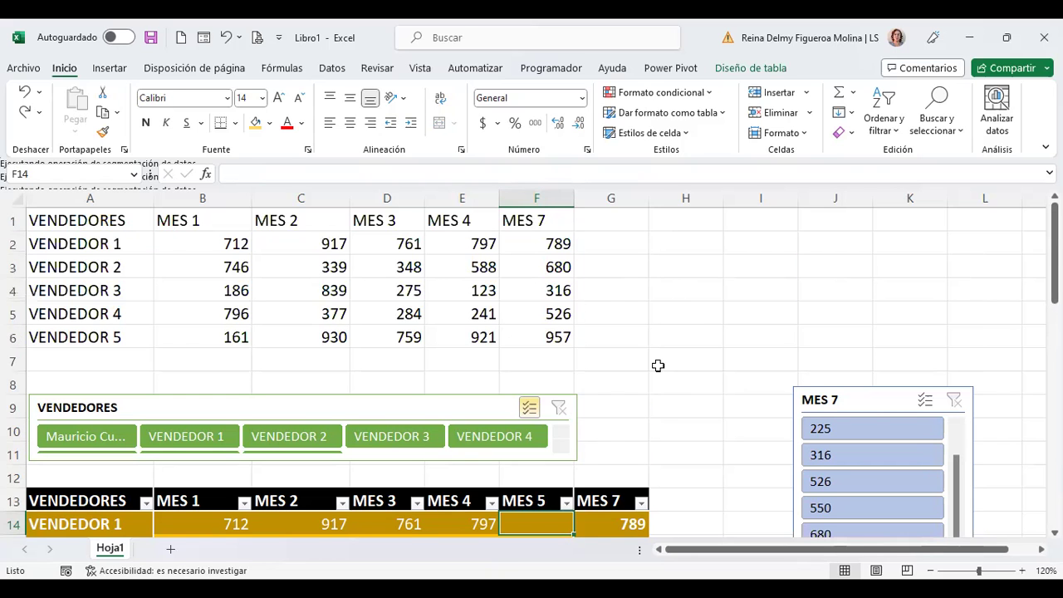
scroll(656, 365, down, 2)
scroll(627, 407, up, 2)
click(532, 239)
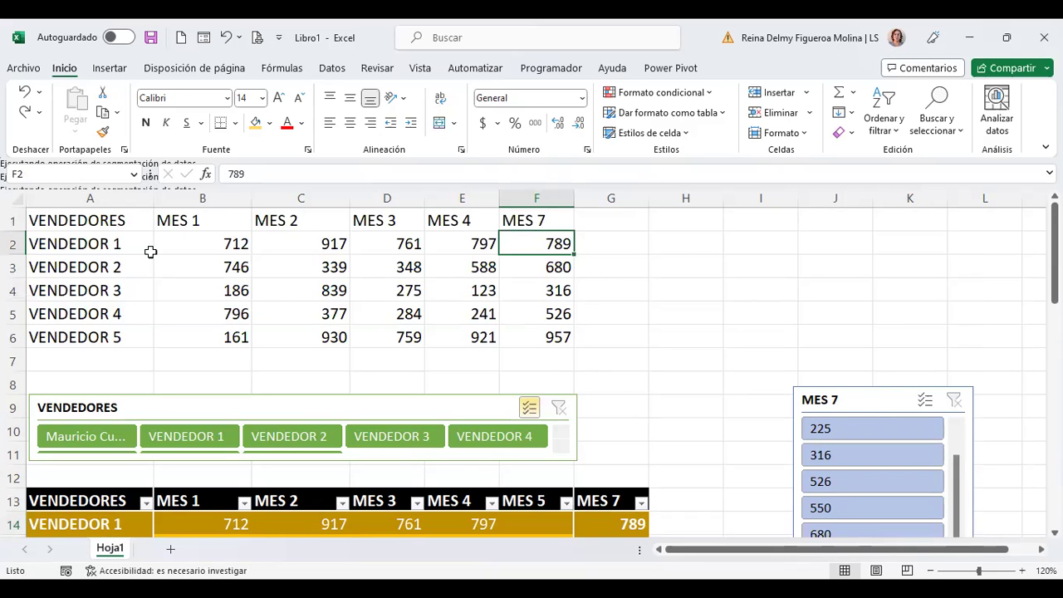
scroll(615, 333, down, 2)
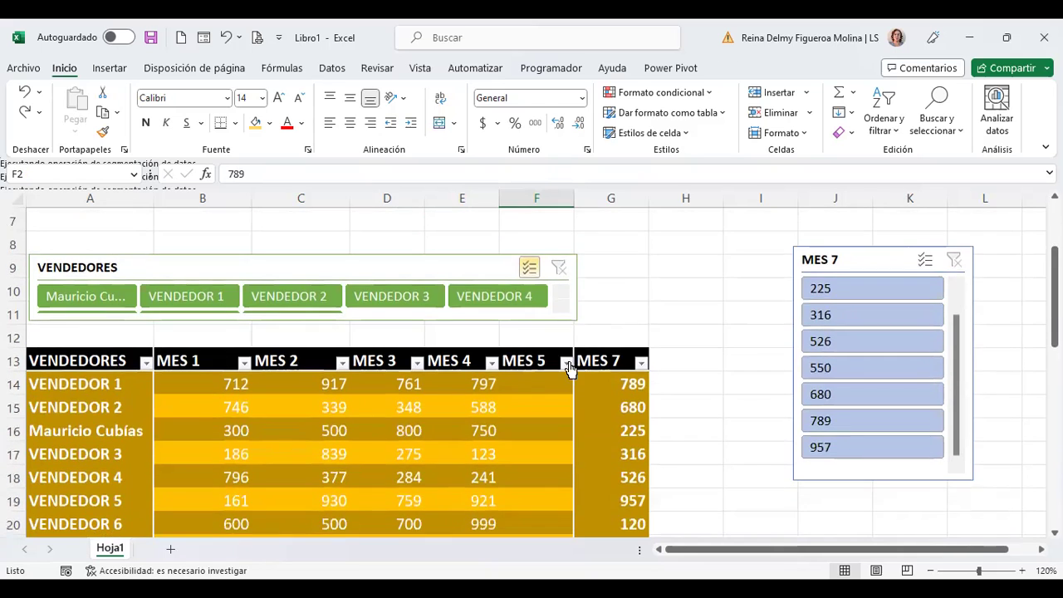
click(535, 413)
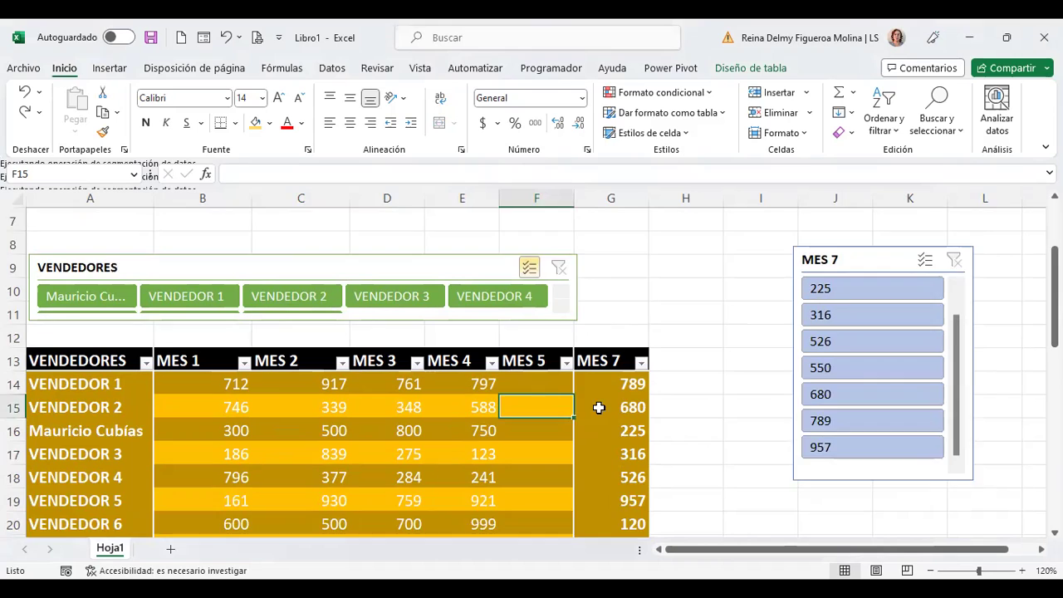
scroll(598, 408, down, 1)
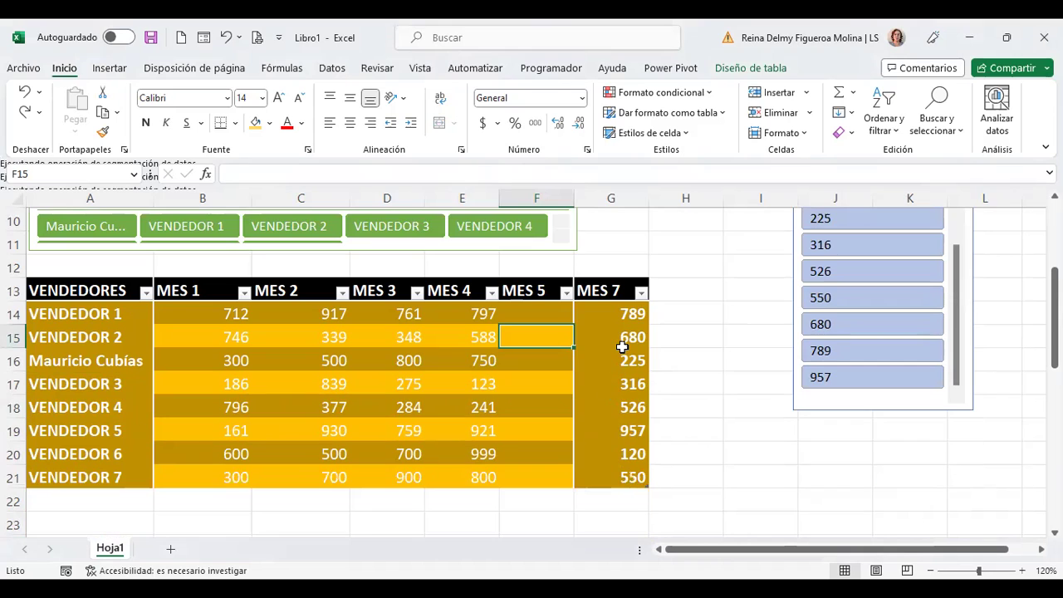
click(538, 287)
Step: Rename the empty MES 5 header in F13 to MES 8 via the formula bar
click(285, 174)
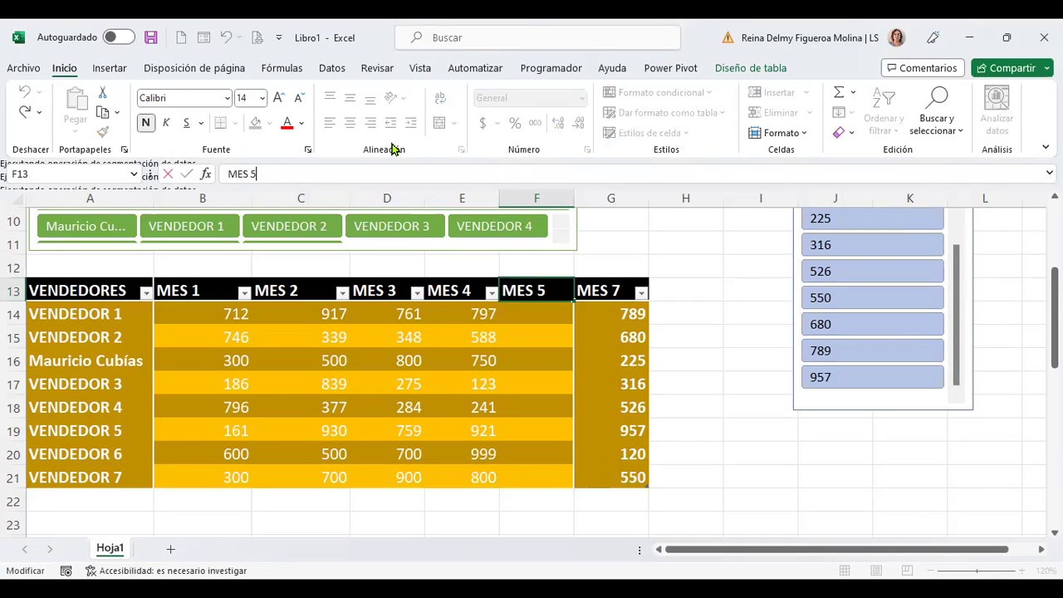
key(BackSpace)
text(8)
key(Return)
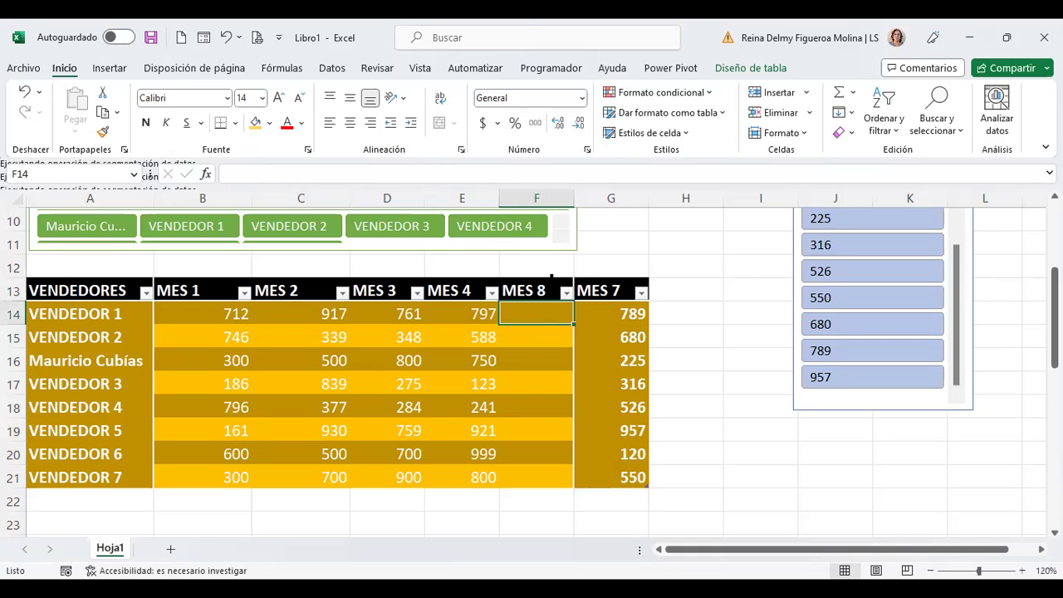
Step: Drag the MES 8 column so it sits after MES 7
drag(553, 286, 584, 289)
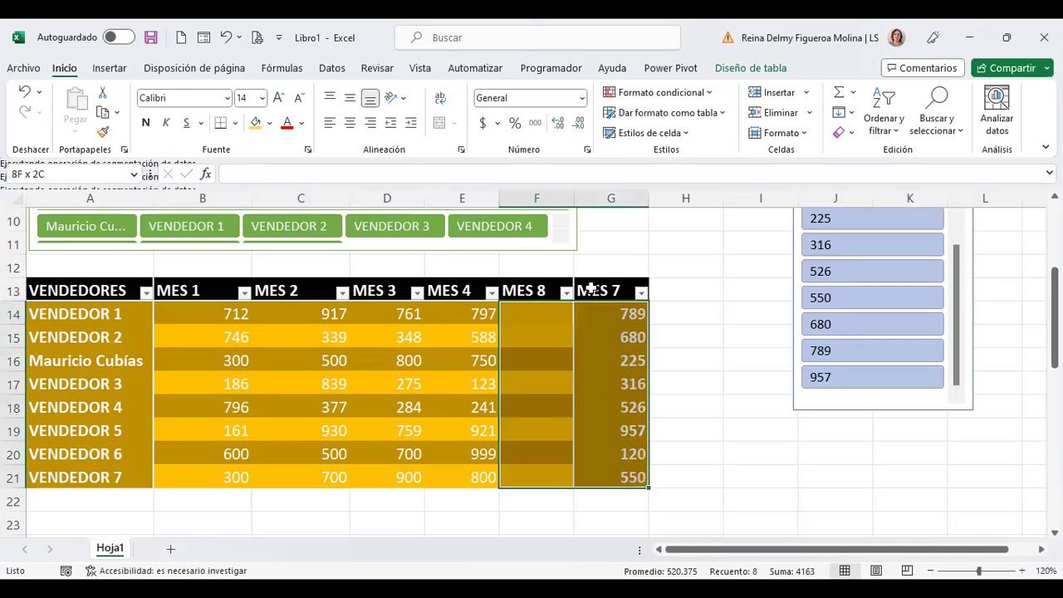
click(548, 334)
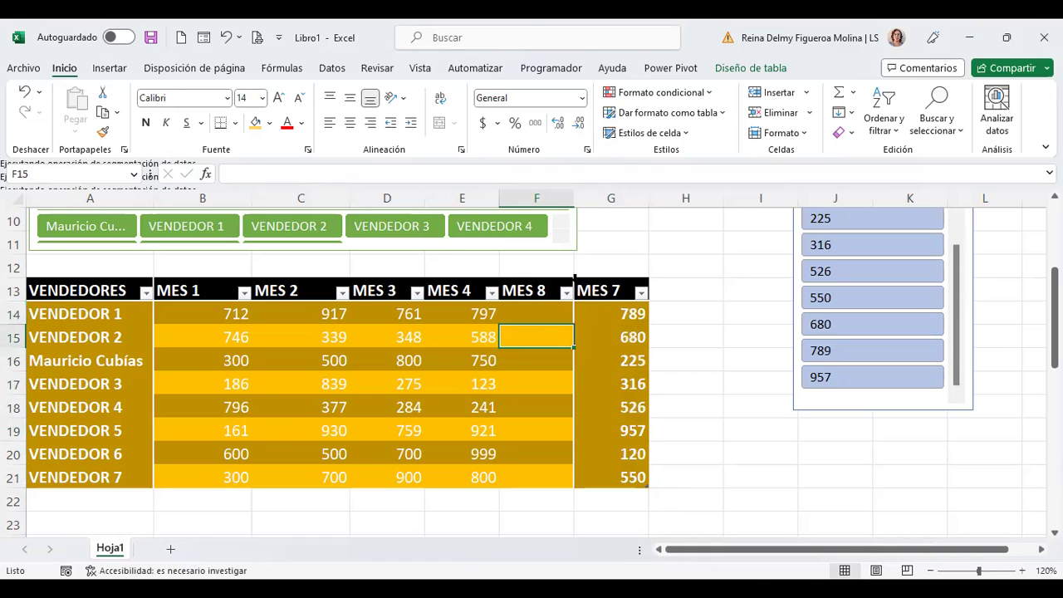
click(576, 279)
click(565, 286)
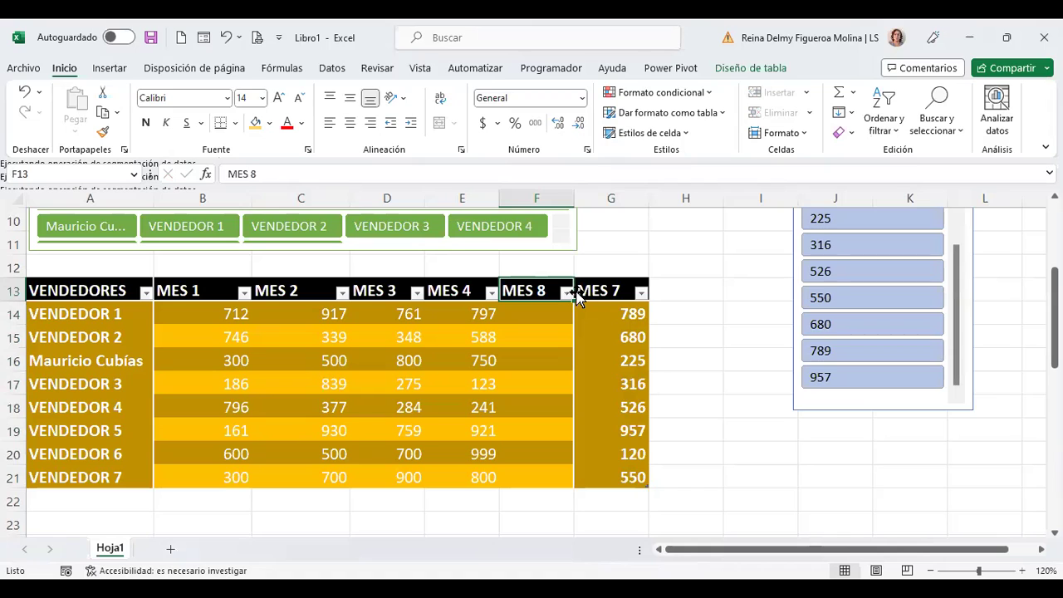
drag(577, 299, 628, 299)
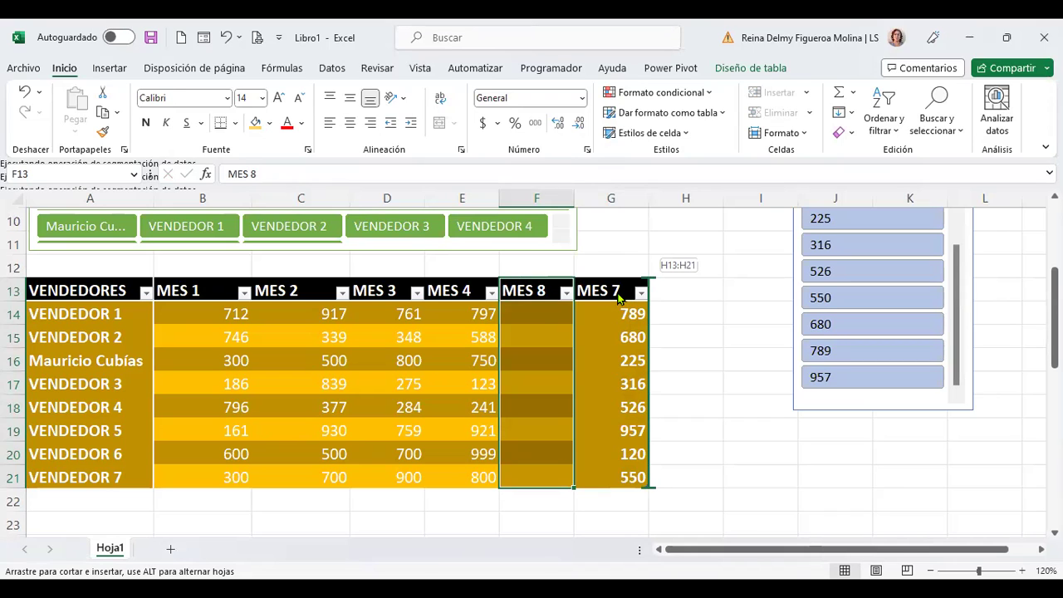
drag(618, 299, 575, 291)
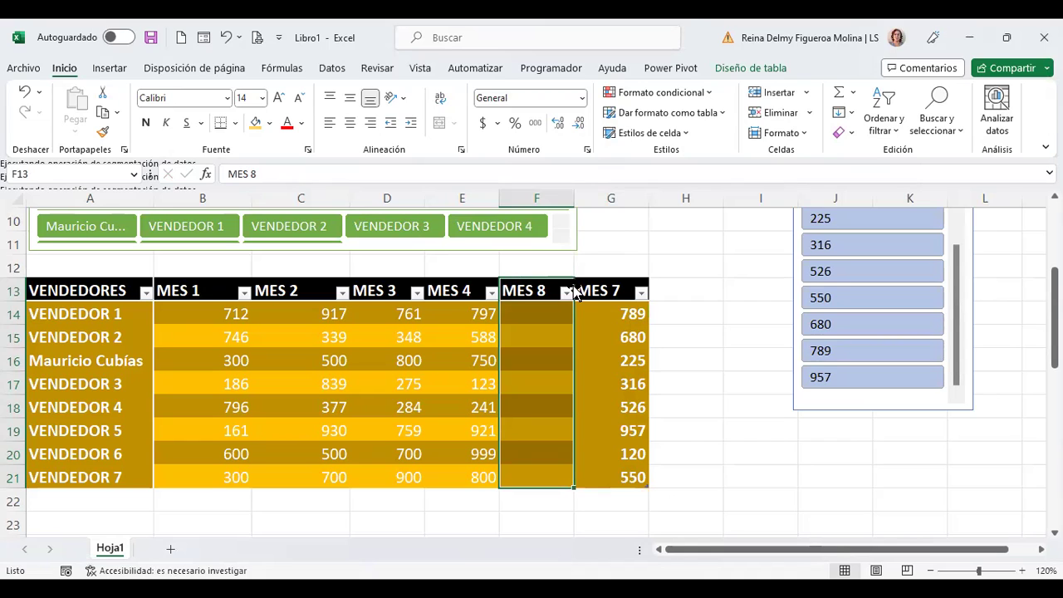
drag(575, 291, 639, 301)
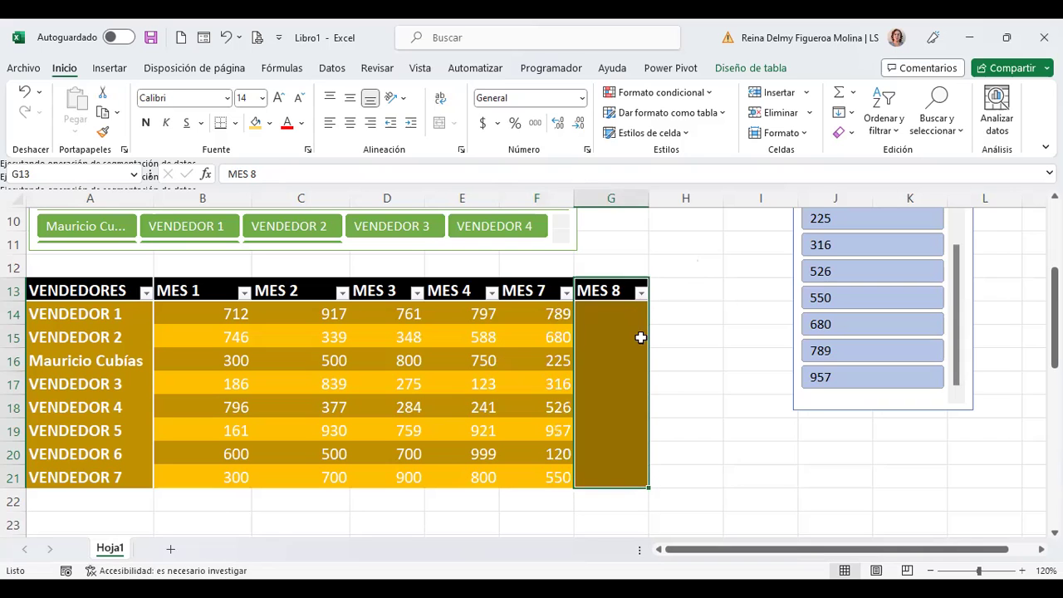
click(604, 314)
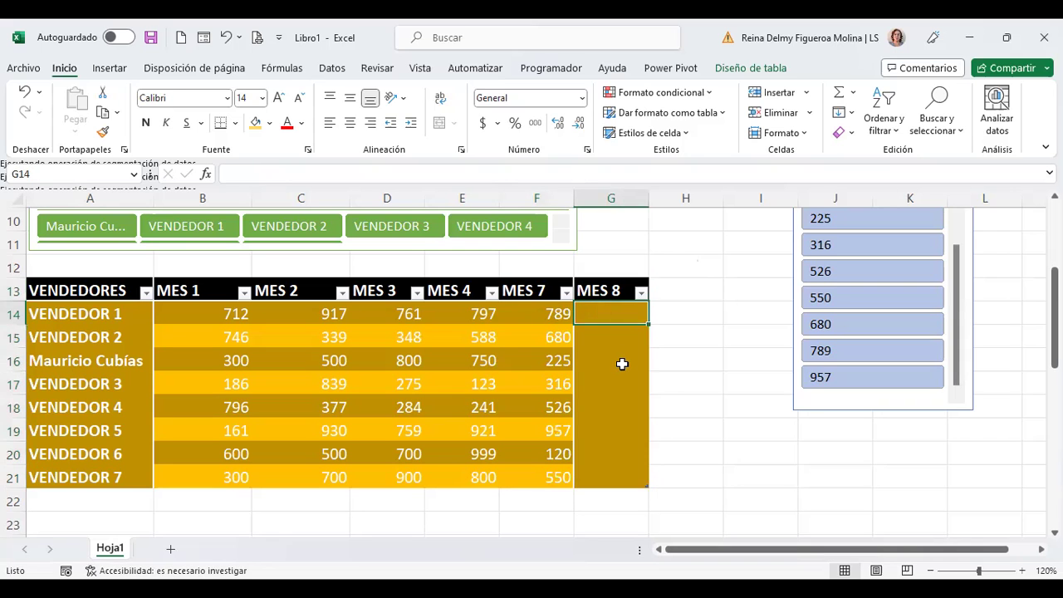
Step: Check F14 now shows 789 and G14 under MES 8 is empty
scroll(623, 364, up, 3)
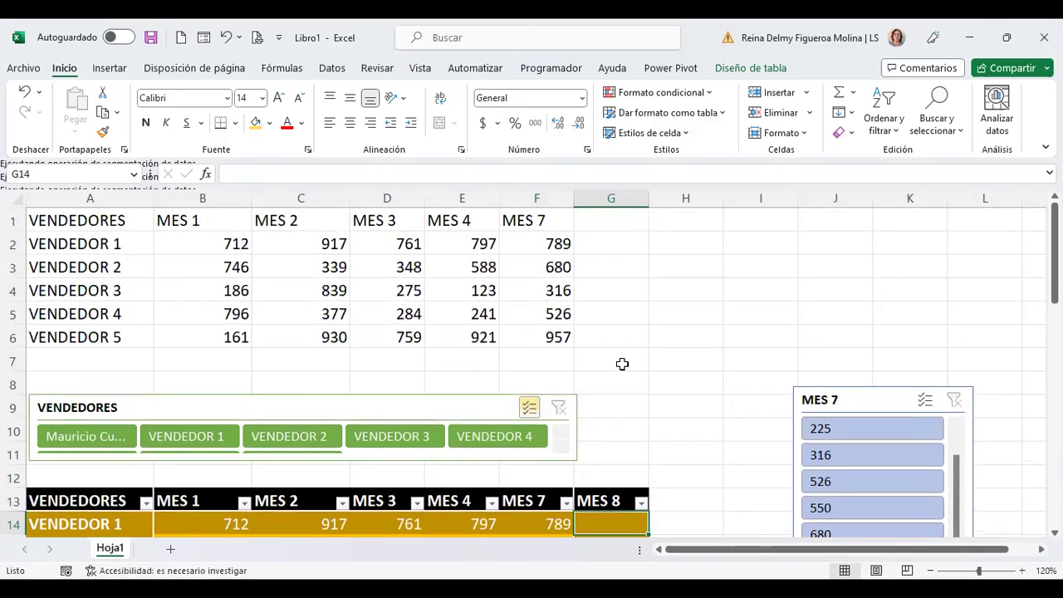
scroll(622, 364, down, 3)
click(555, 316)
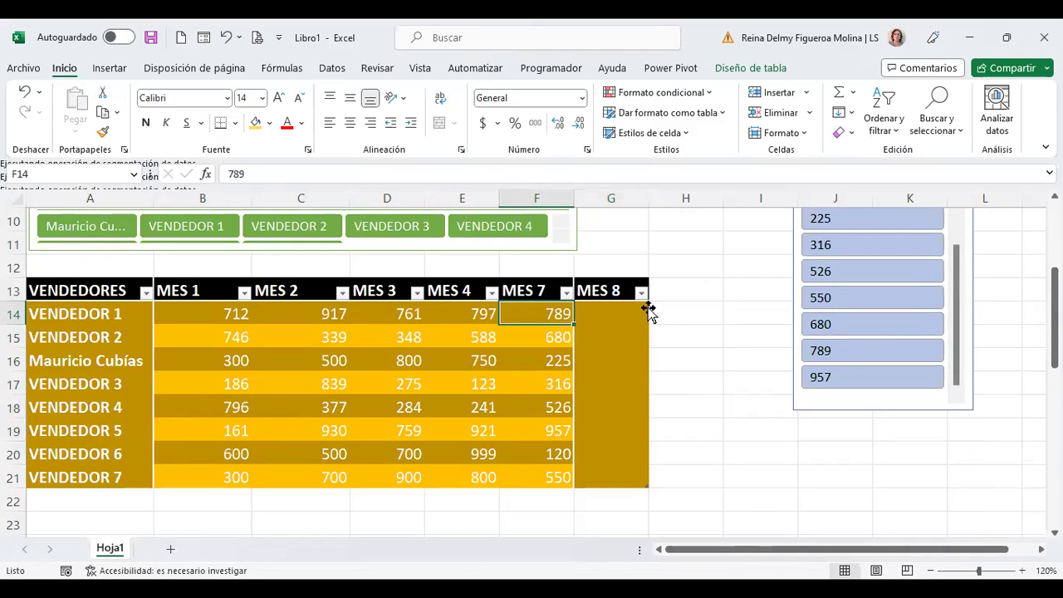
click(606, 312)
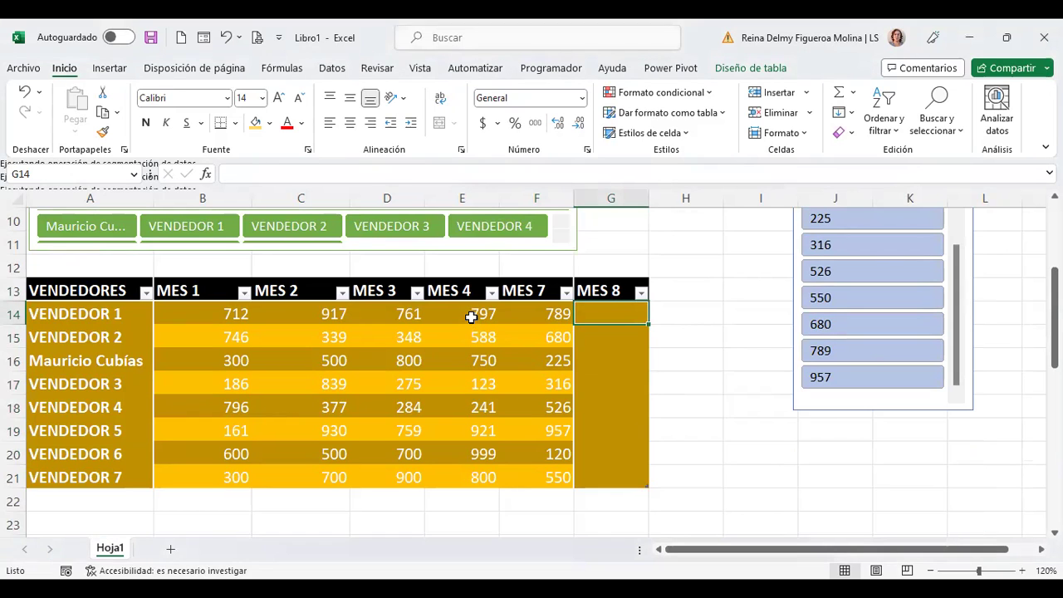
Step: Delete the table column headed MES 2 in C13 from the sales table
click(292, 290)
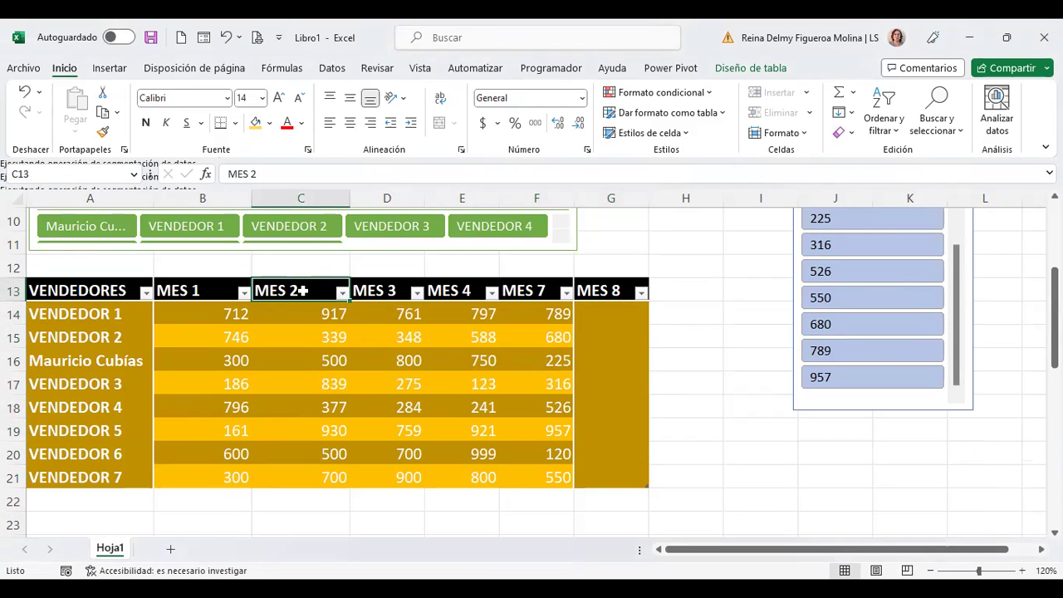
right_click(301, 290)
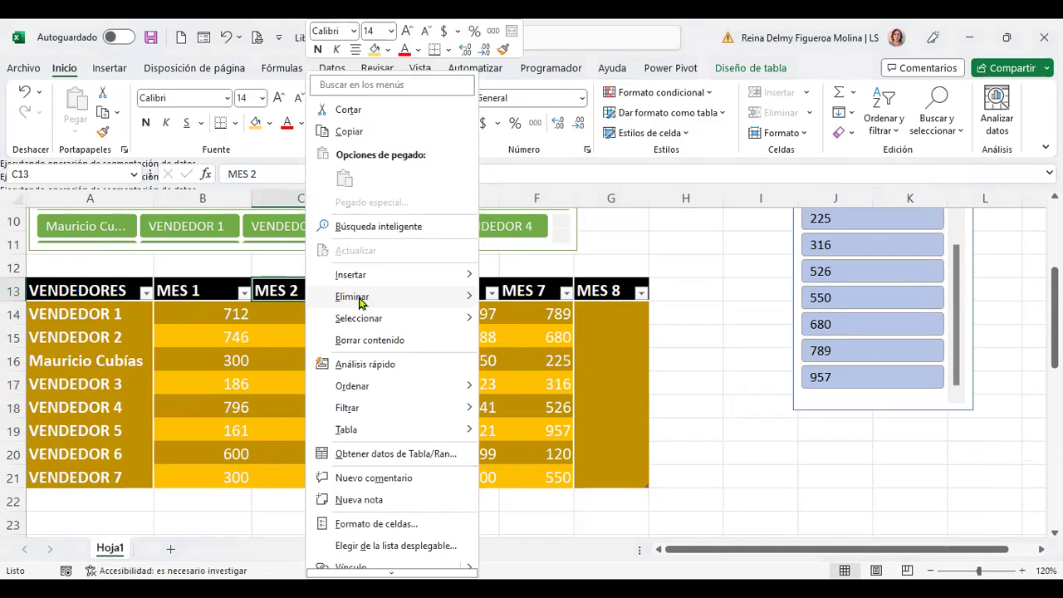
mouse_move(361, 303)
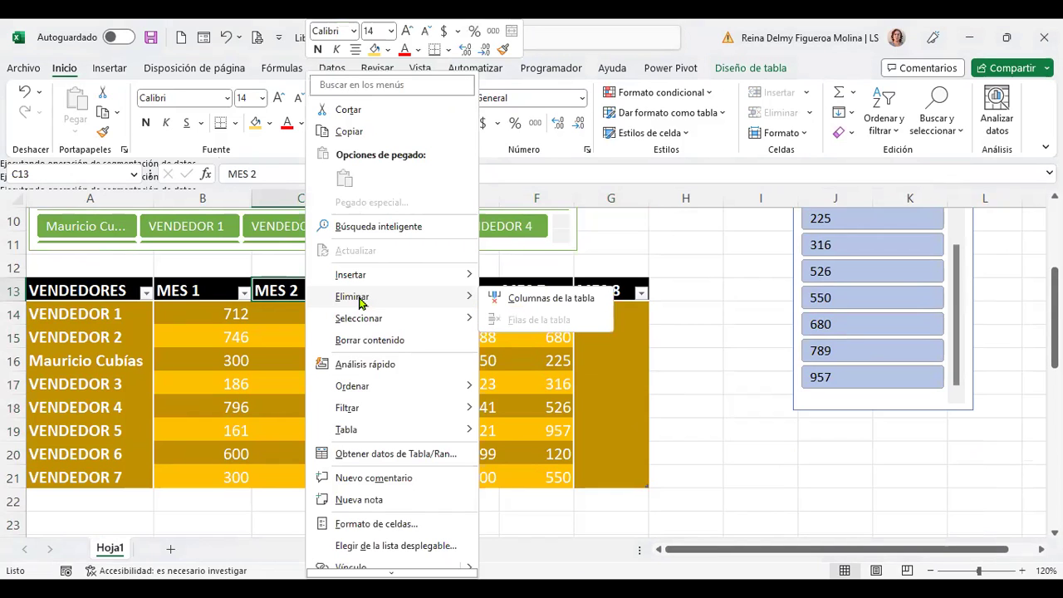
click(568, 304)
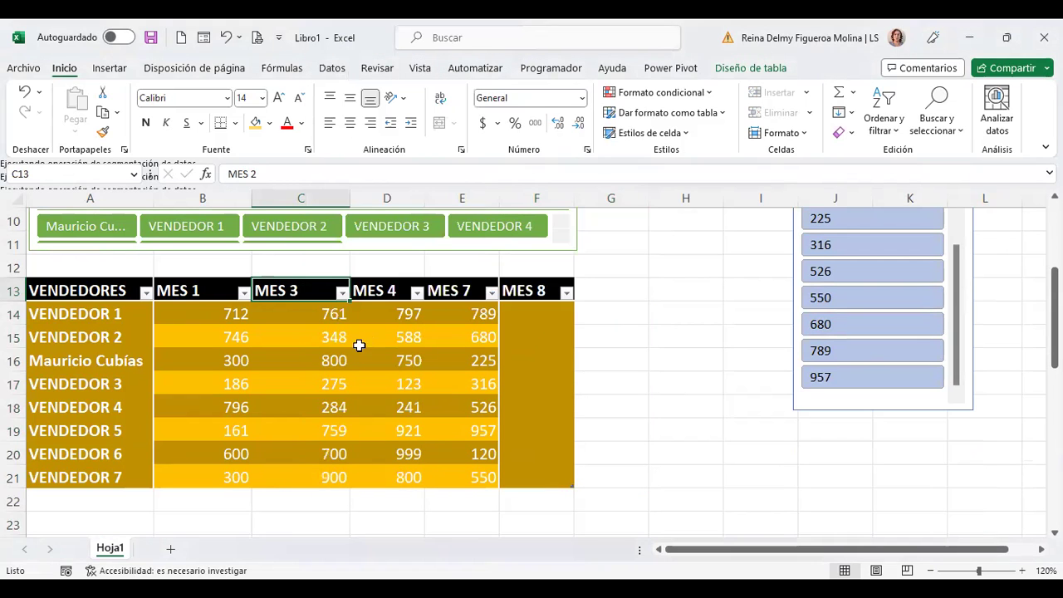
Step: Try deleting the entire MES 2 column at C1 from the source data range
scroll(319, 376, down, 1)
scroll(344, 401, down, 1)
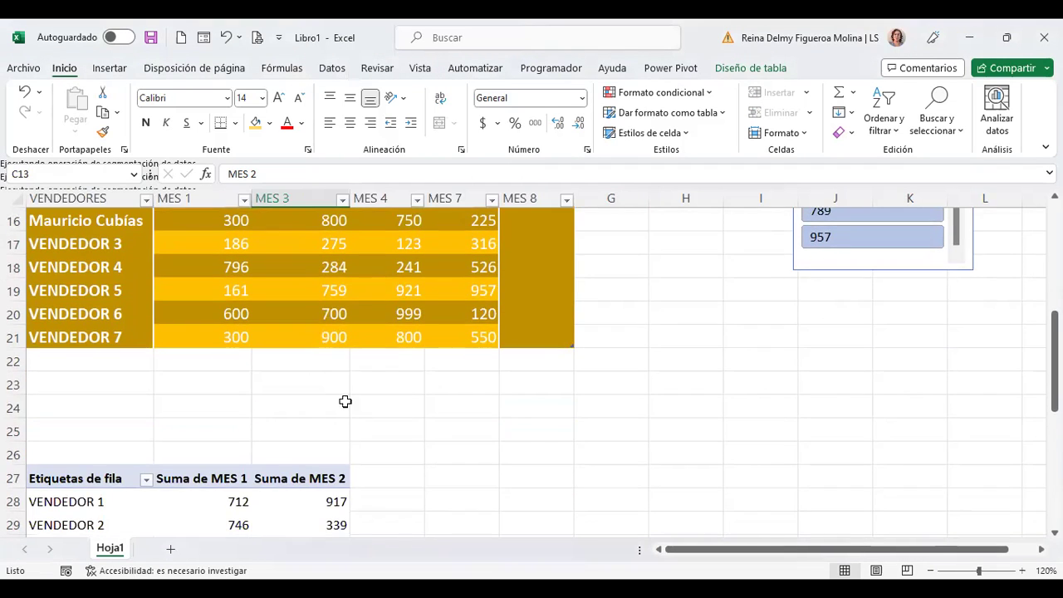
scroll(299, 299, down, 1)
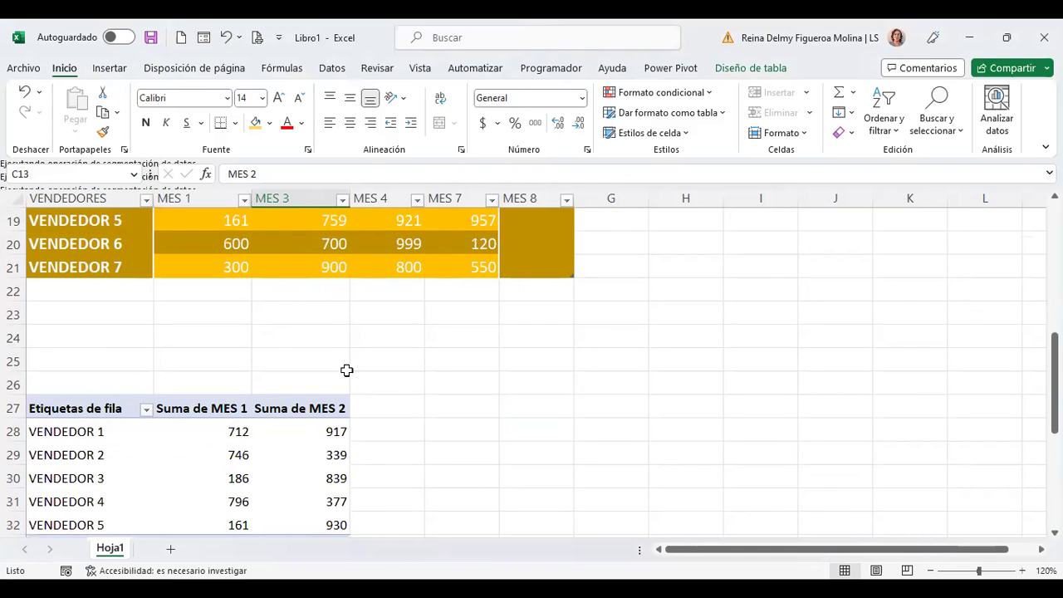
scroll(416, 353, up, 5)
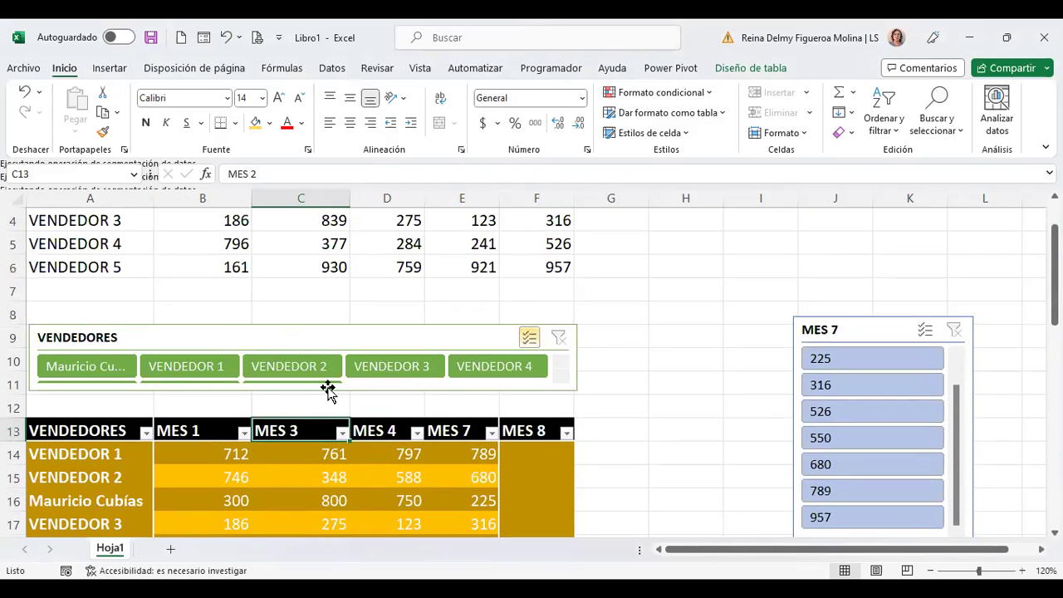
scroll(341, 213, up, 1)
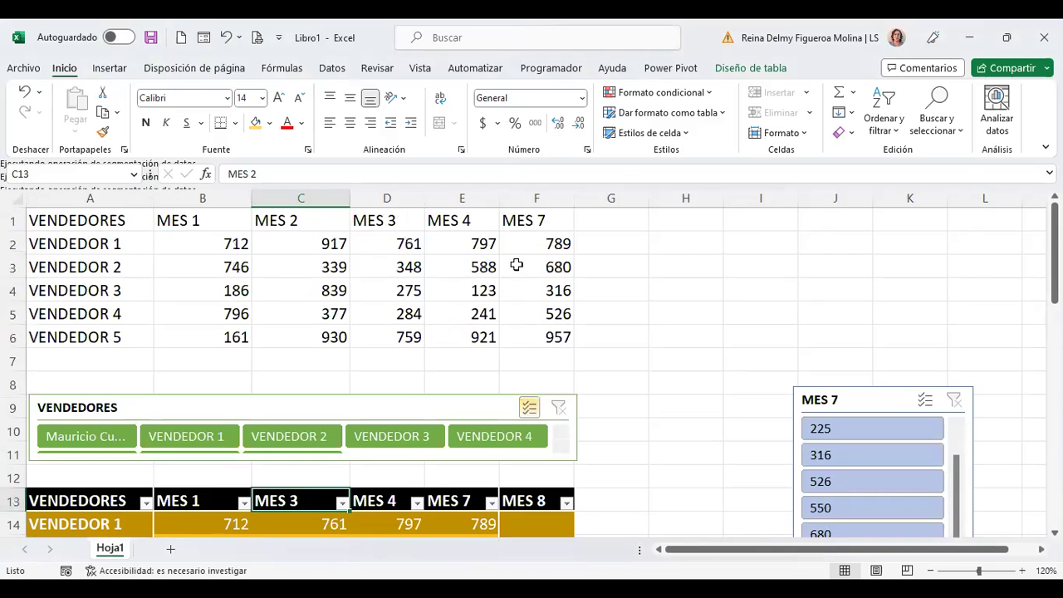
scroll(408, 266, down, 2)
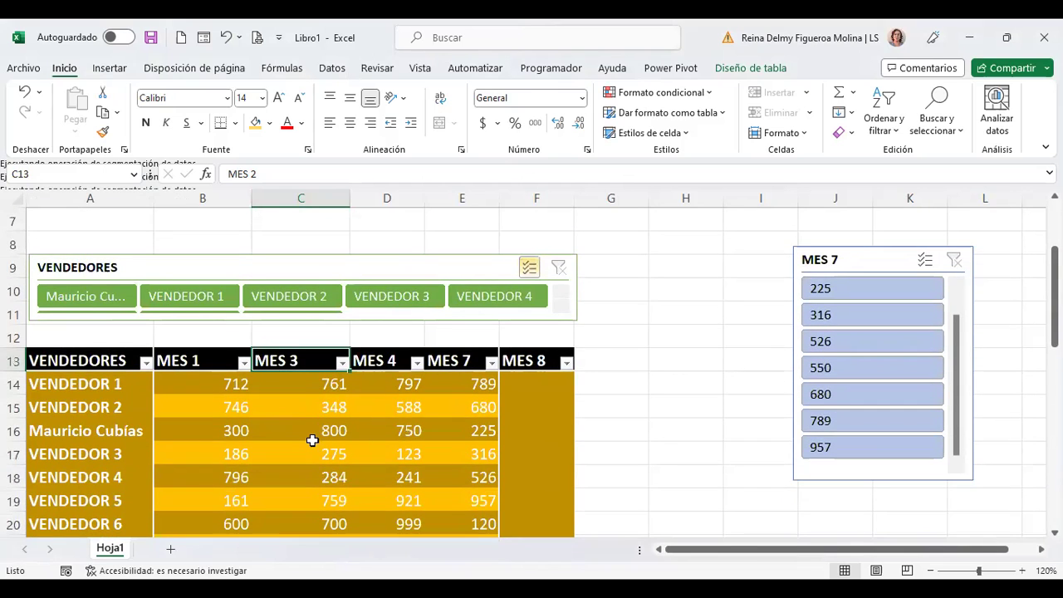
scroll(310, 420, down, 1)
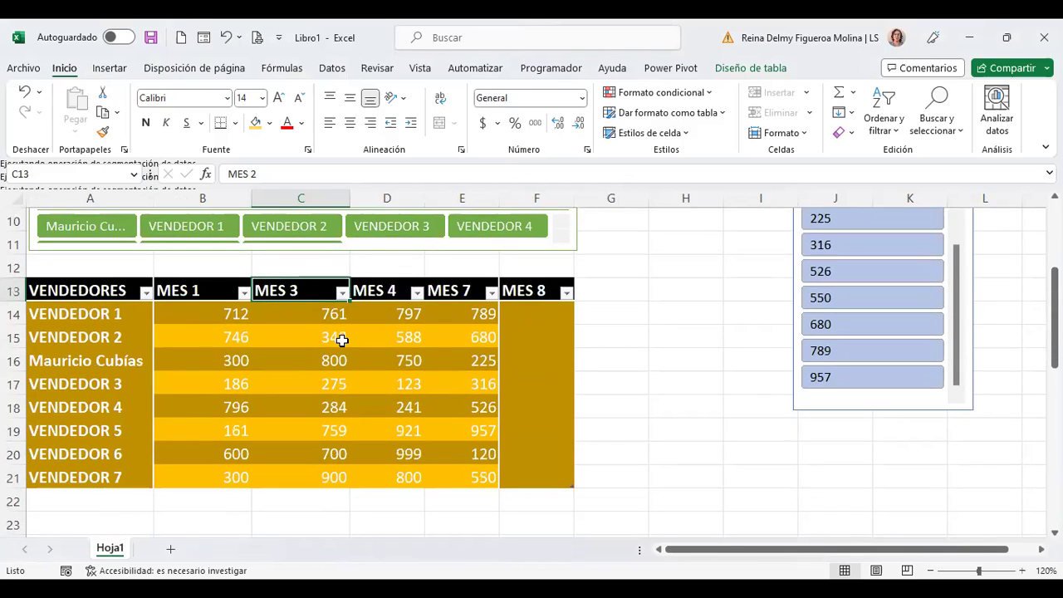
scroll(341, 342, up, 3)
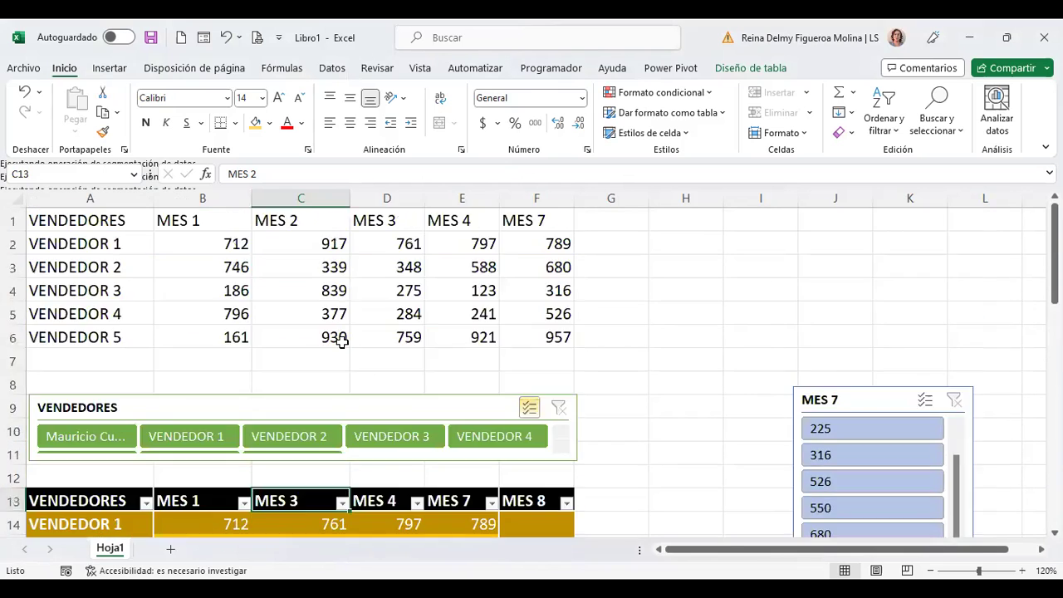
click(318, 218)
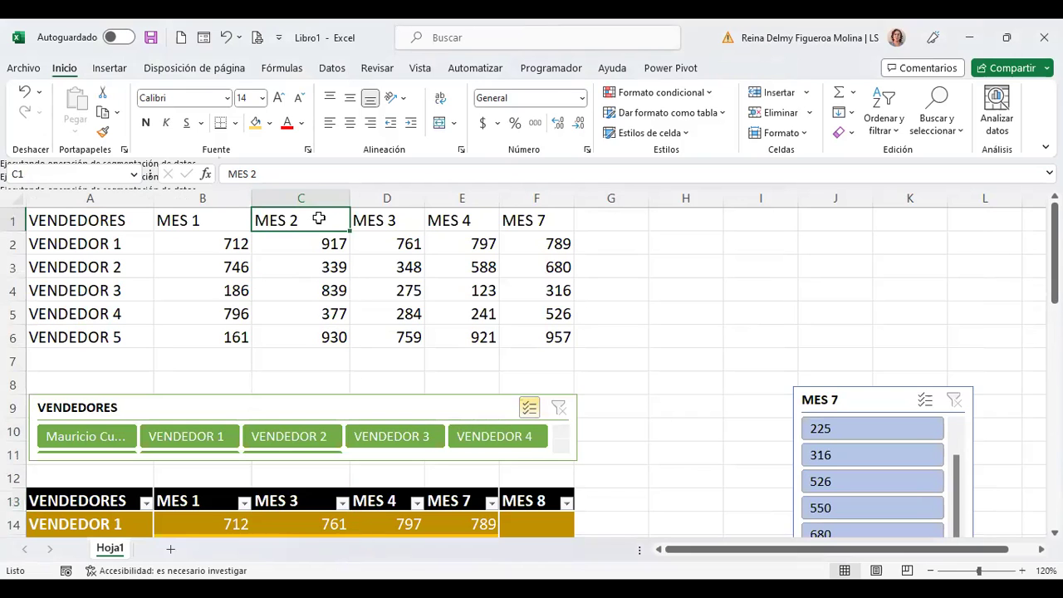
right_click(318, 218)
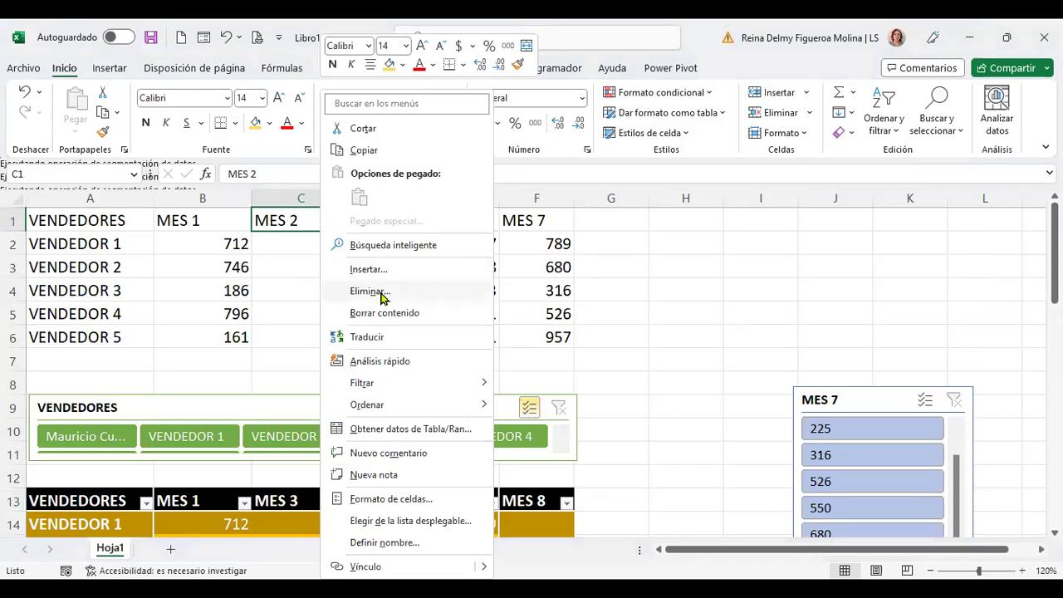
click(369, 292)
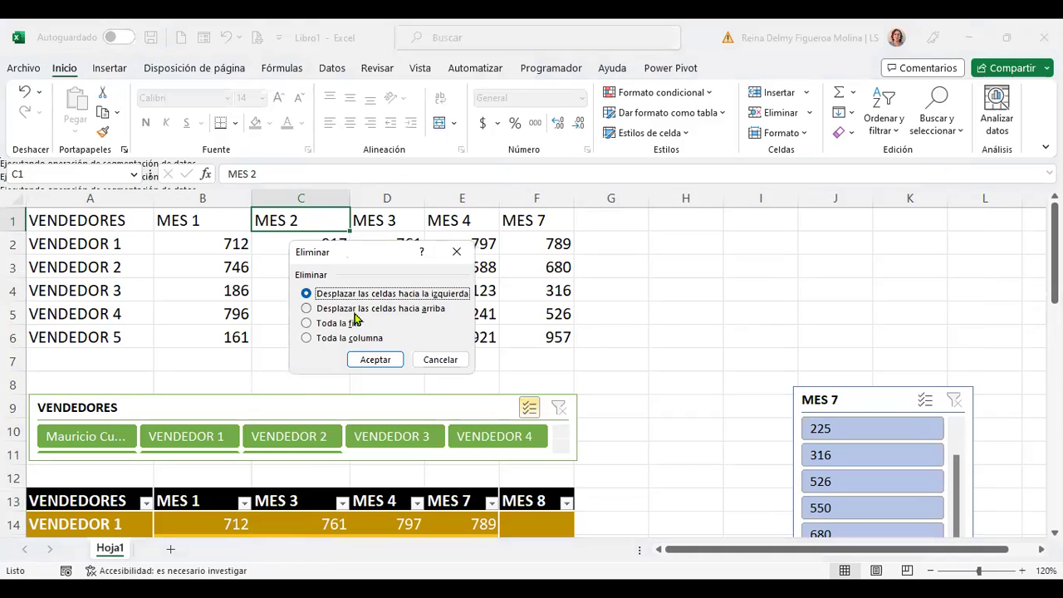
click(342, 339)
click(380, 360)
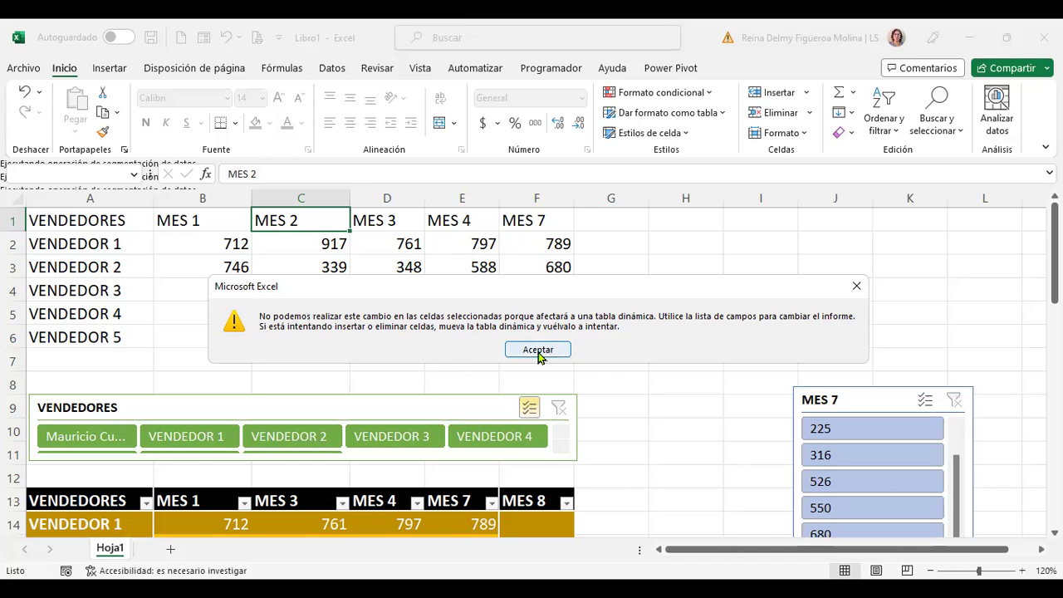
Step: Dismiss the pivot-table warning and check a value in the pivot table
click(538, 351)
scroll(494, 387, down, 5)
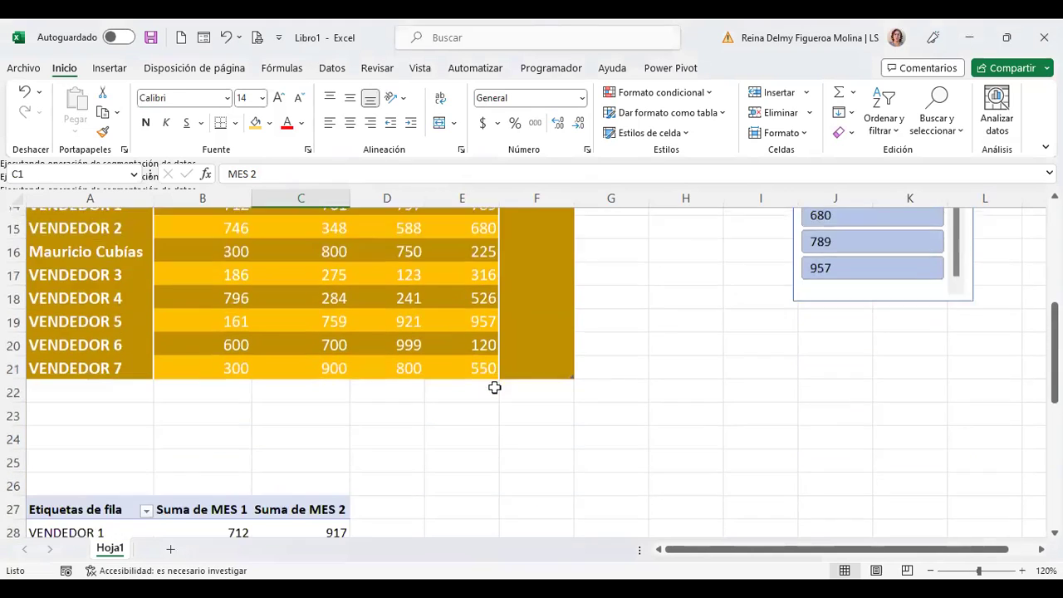
scroll(494, 387, up, 1)
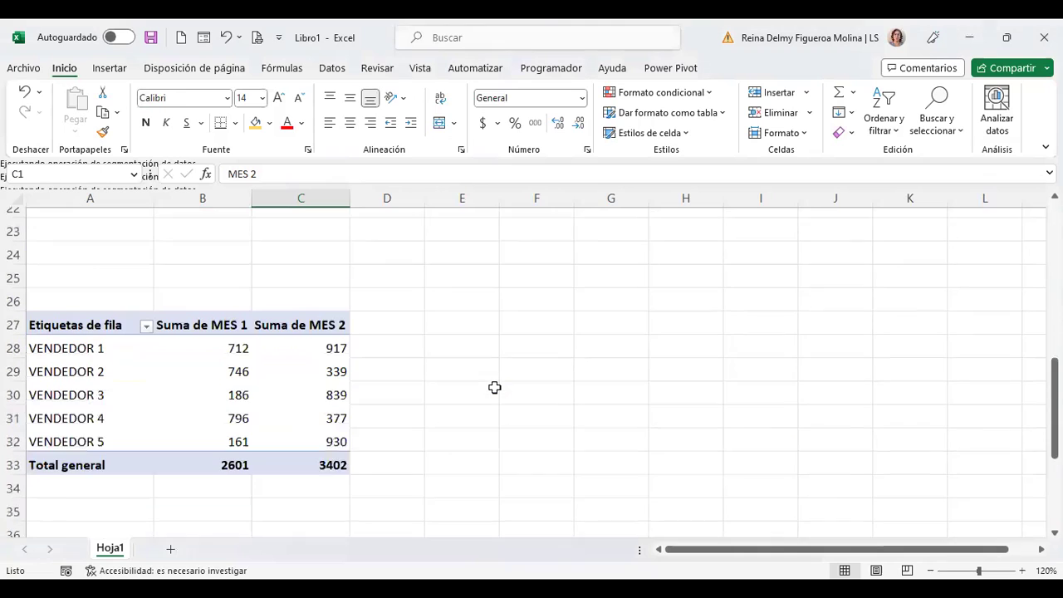
click(200, 386)
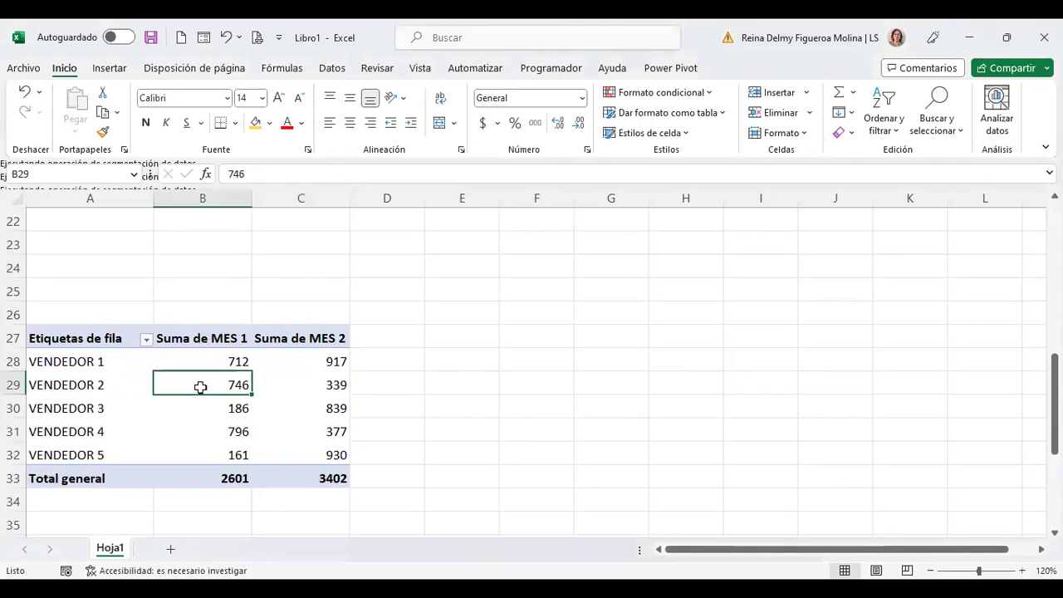
scroll(201, 386, up, 7)
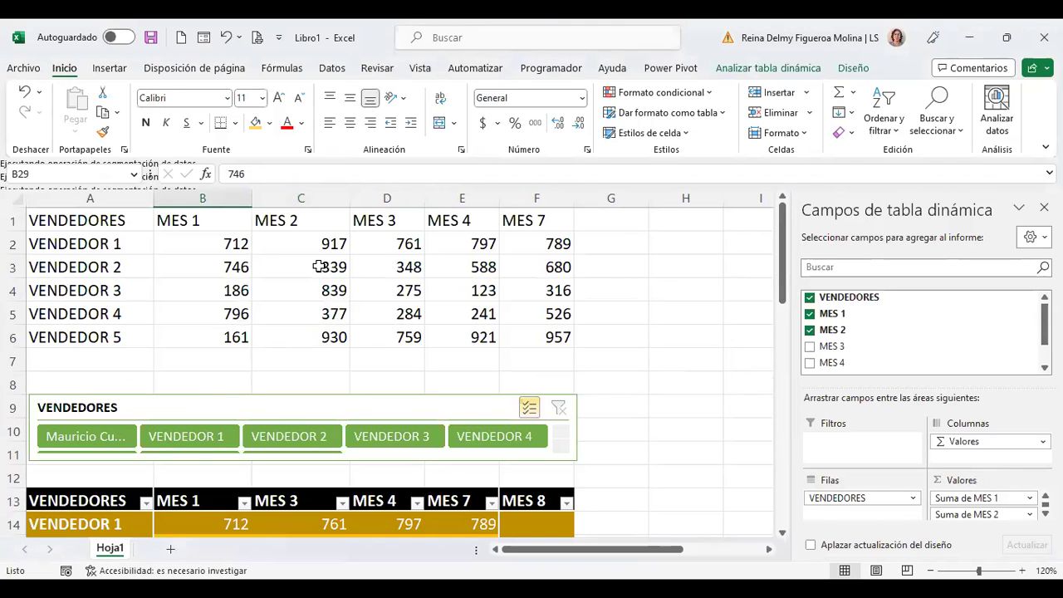
Step: Select the source range A1:F6, then return to a cell in the dark-yellow sales table
click(318, 266)
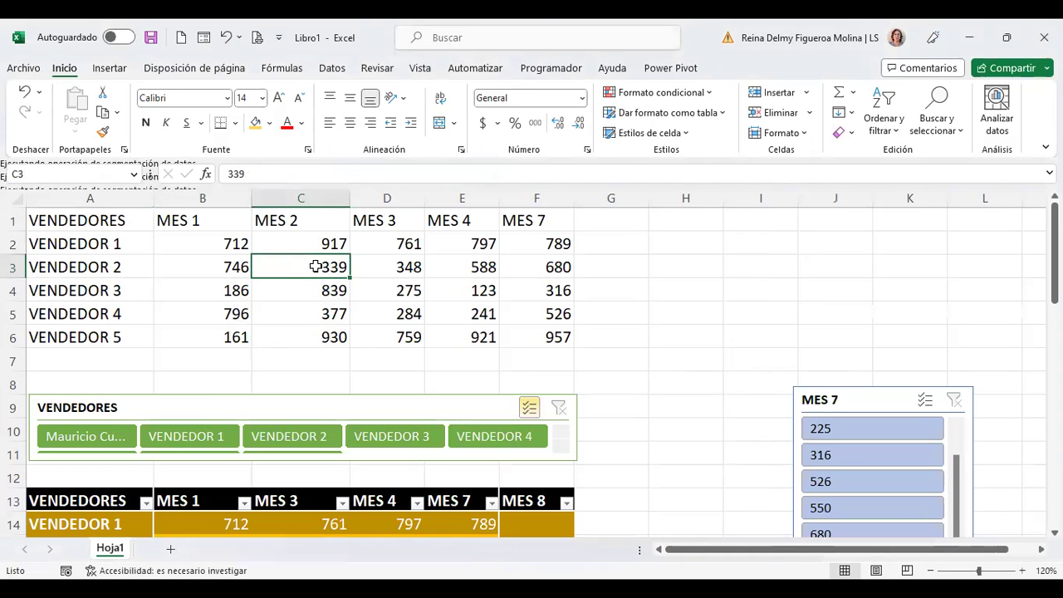
drag(68, 218, 516, 338)
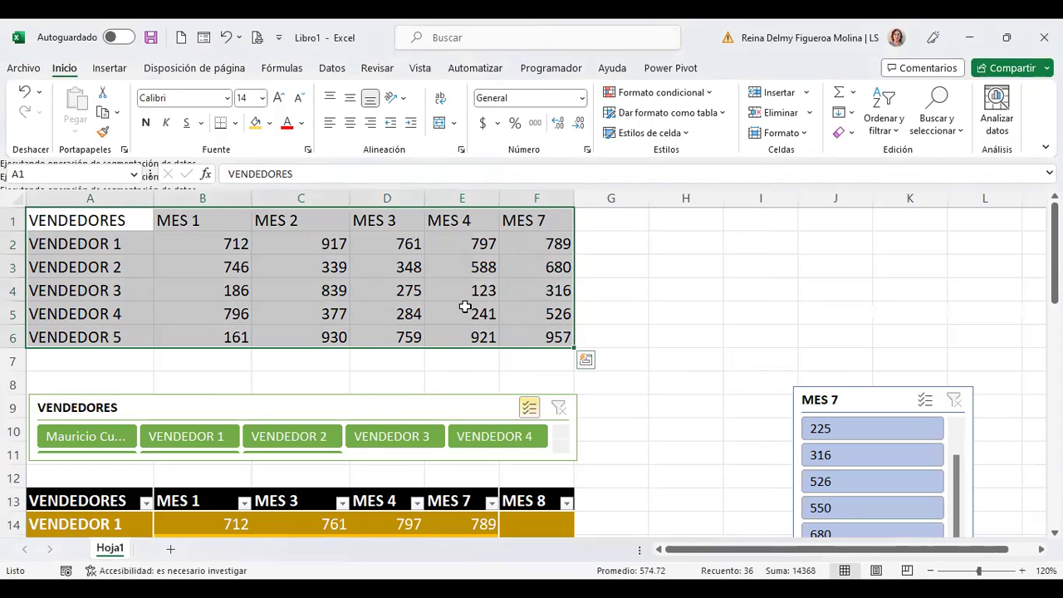
scroll(461, 299, down, 4)
click(286, 247)
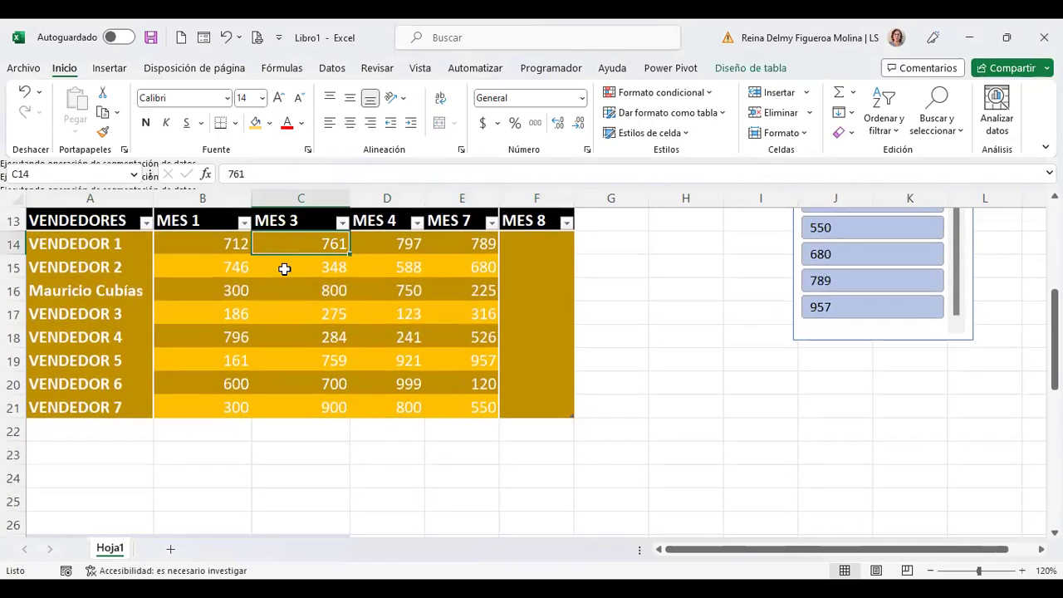
scroll(304, 330, up, 2)
scroll(371, 403, down, 1)
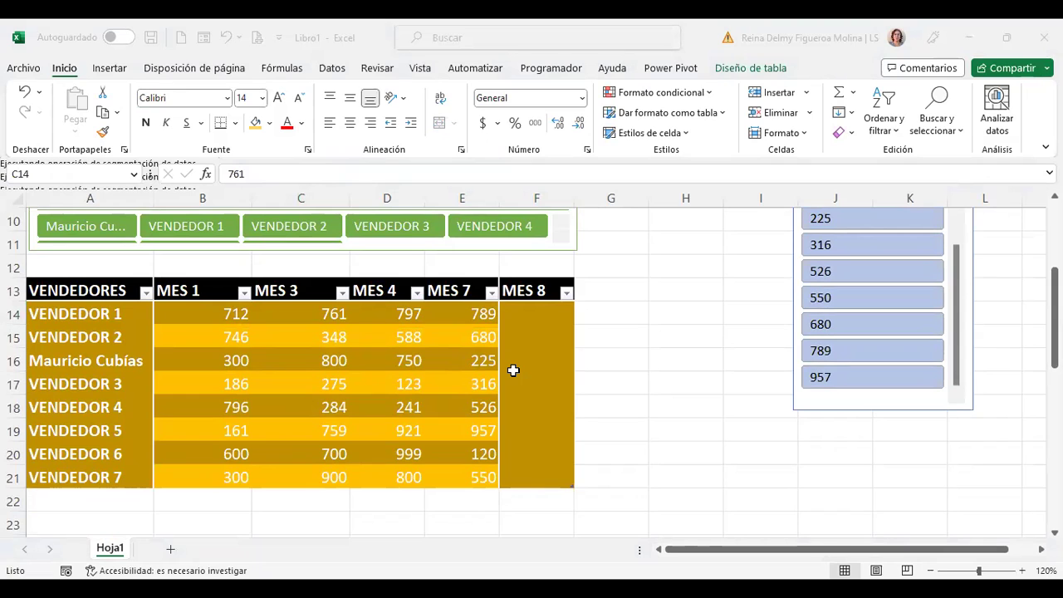
Step: Enter TOTAL in G13 so the table gains a TOTAL column after MES 8
click(610, 290)
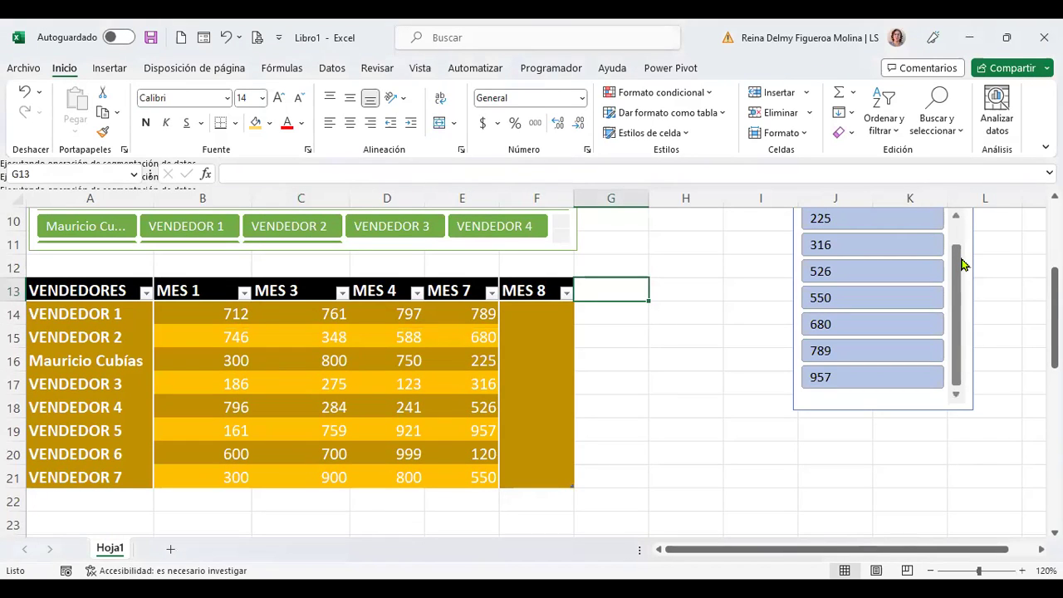
text(T)
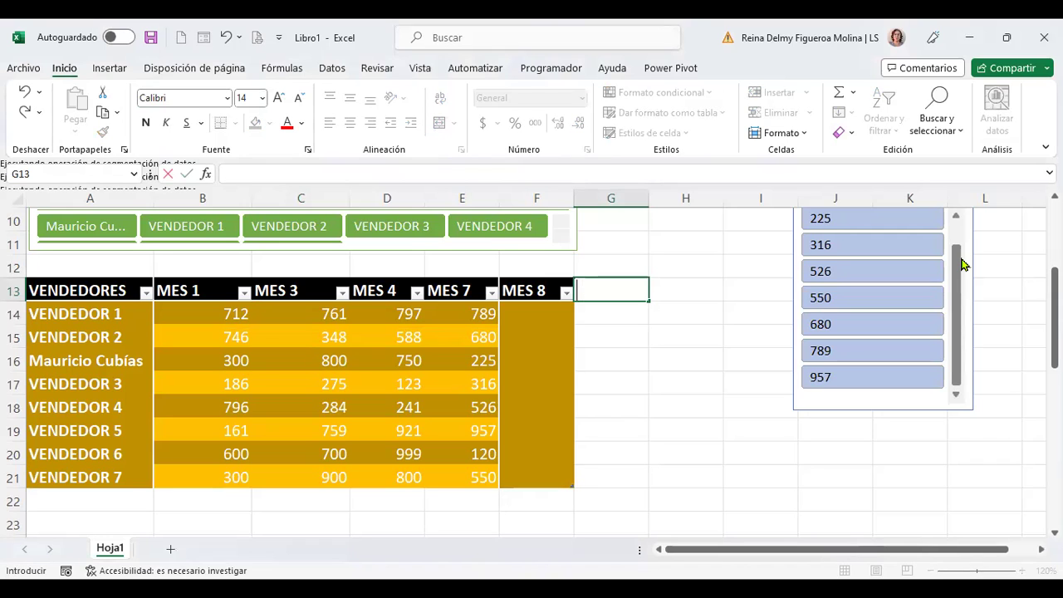
text(OTAL)
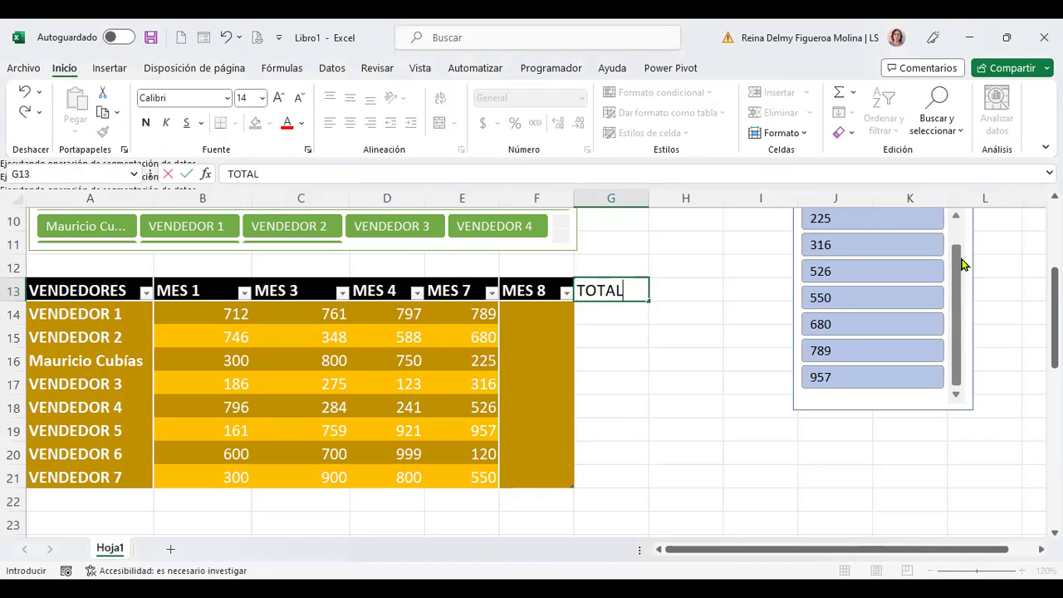
key(Return)
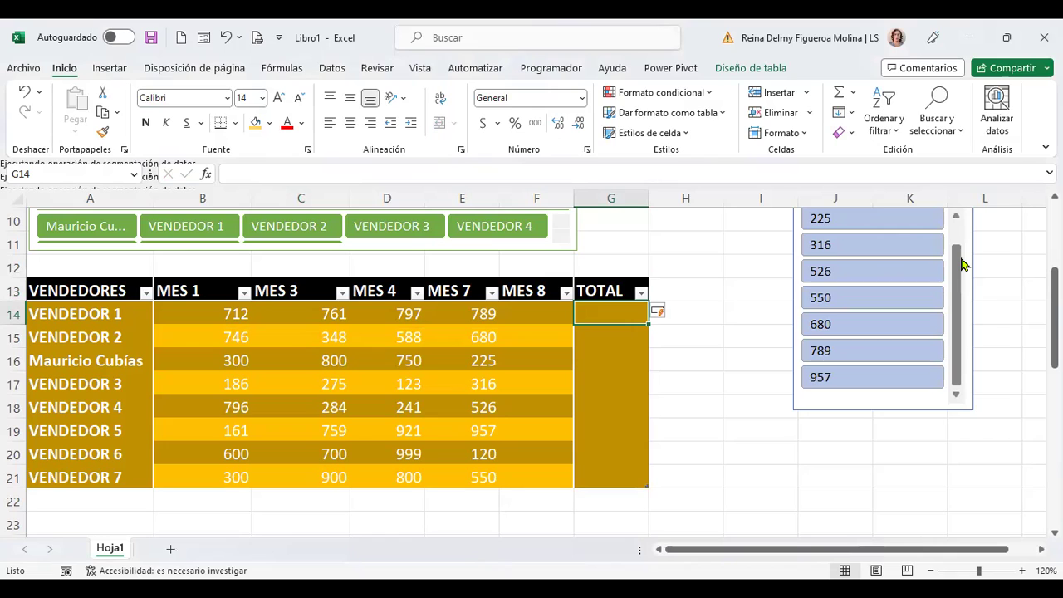
Step: Put a SUM of the row's months in G14 and fill it down the whole TOTAL column
click(854, 94)
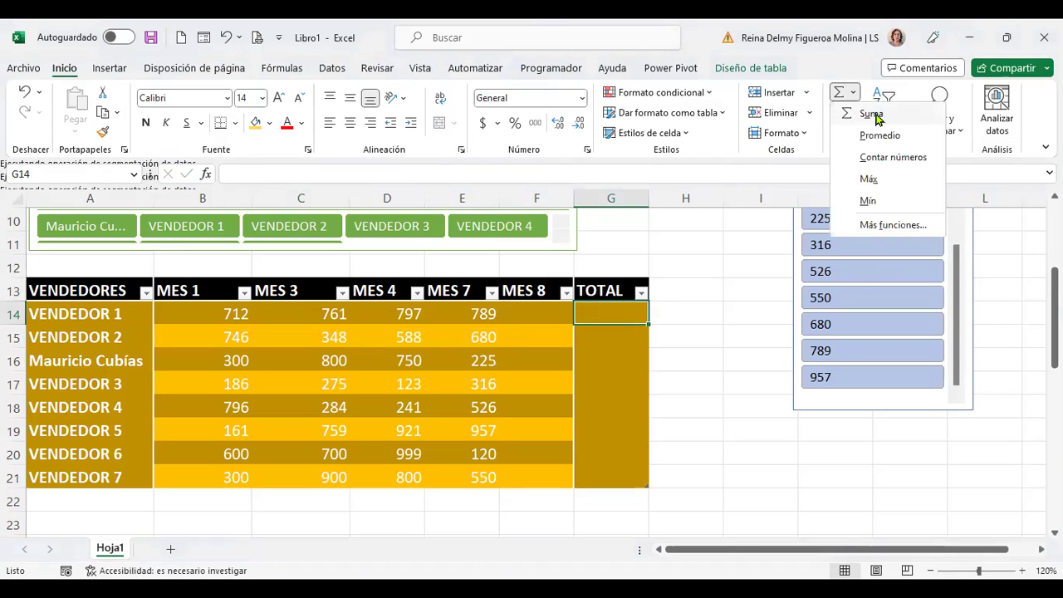
click(874, 115)
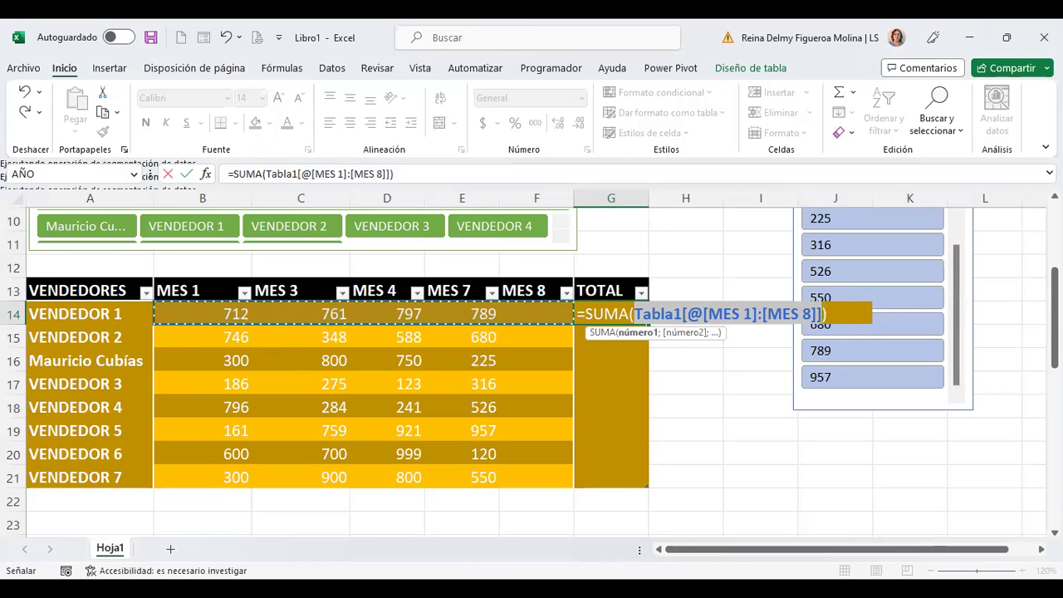
key(Return)
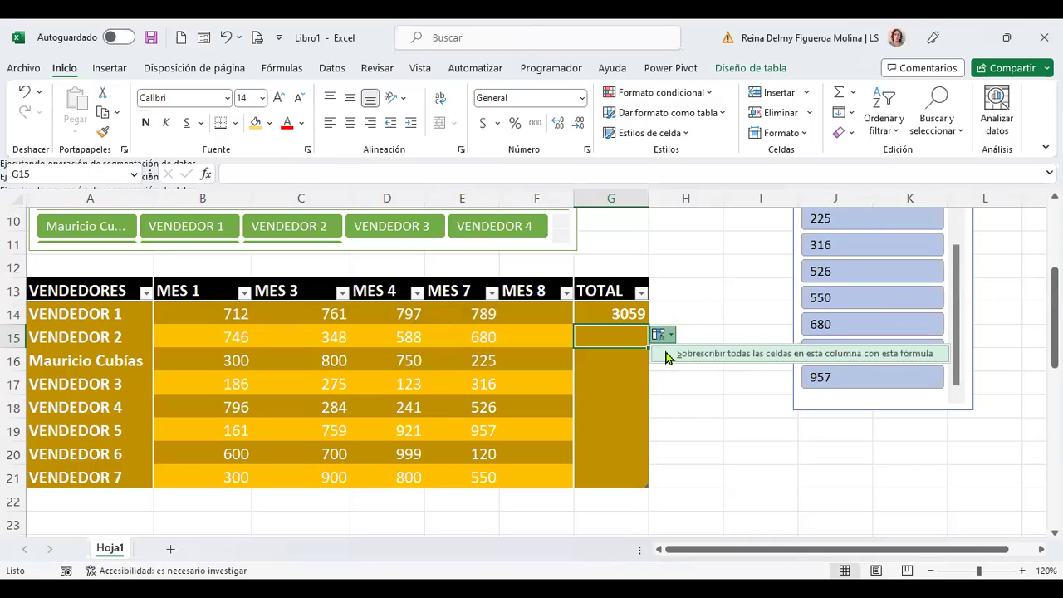
click(667, 355)
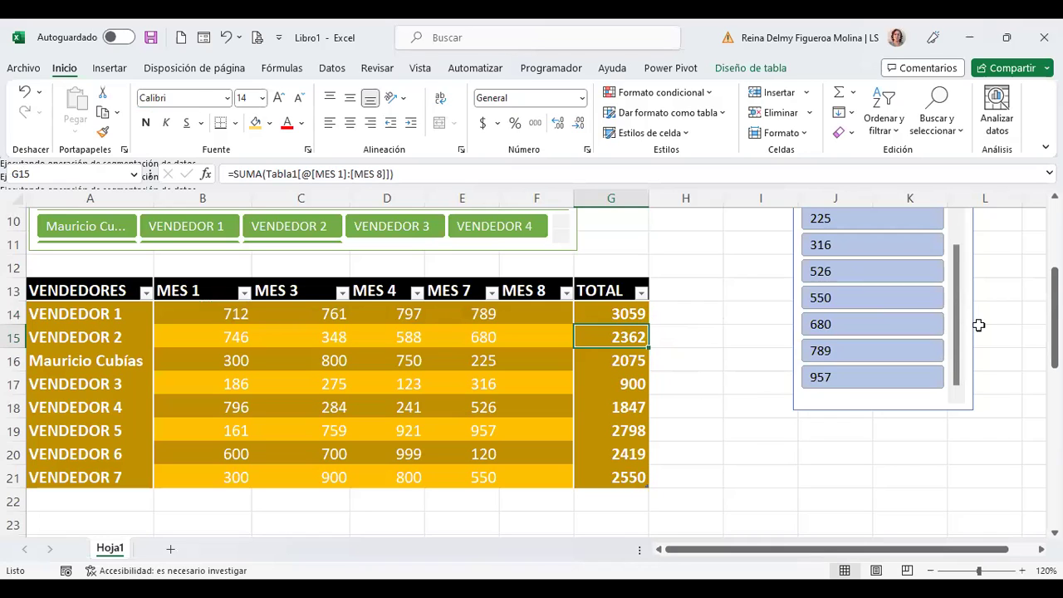
Step: Review the per-seller totals down the TOTAL column, then select a cell in the table
key(Down)
key(Down)
key(Down)
key(Down)
key(Down)
key(Down)
key(Up)
key(Up)
key(Up)
key(Up)
key(Up)
key(Up)
key(Up)
key(Down)
key(Down)
key(Down)
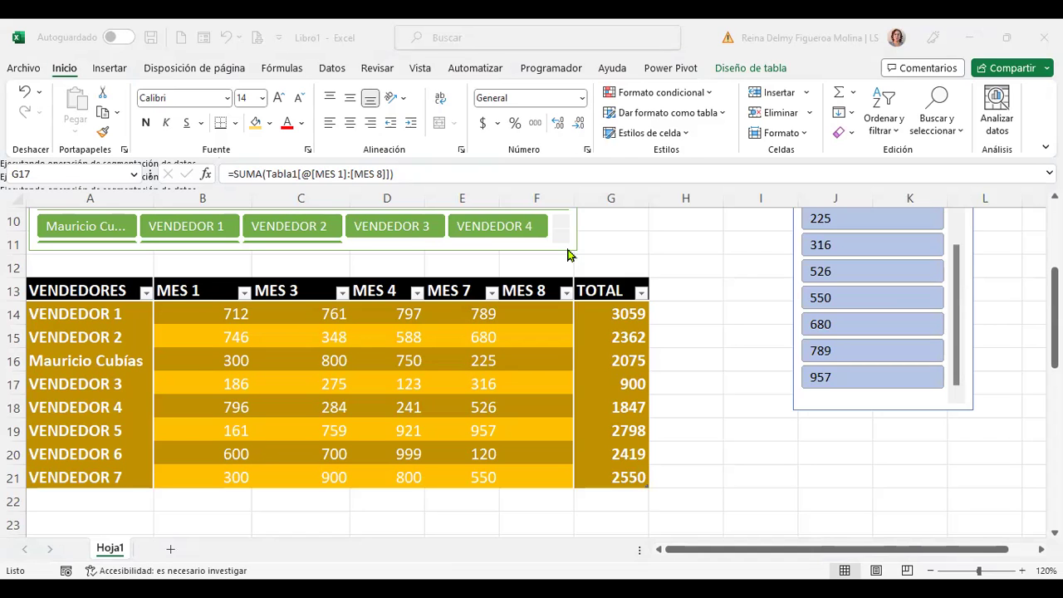
click(214, 475)
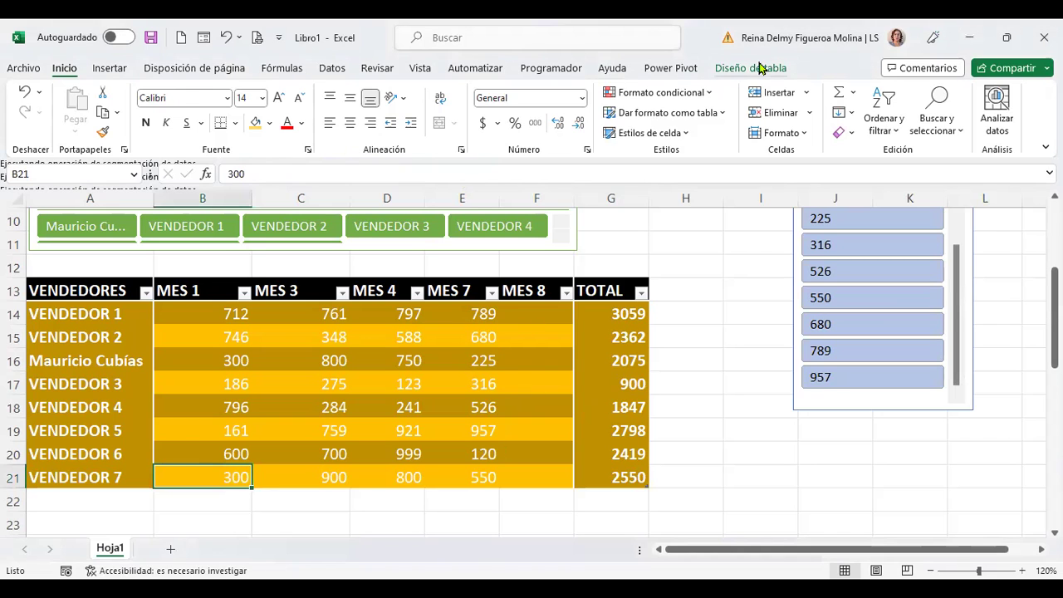
Step: Add a Total row to the table and look over the B22–E22 summary choices without changing them
click(727, 73)
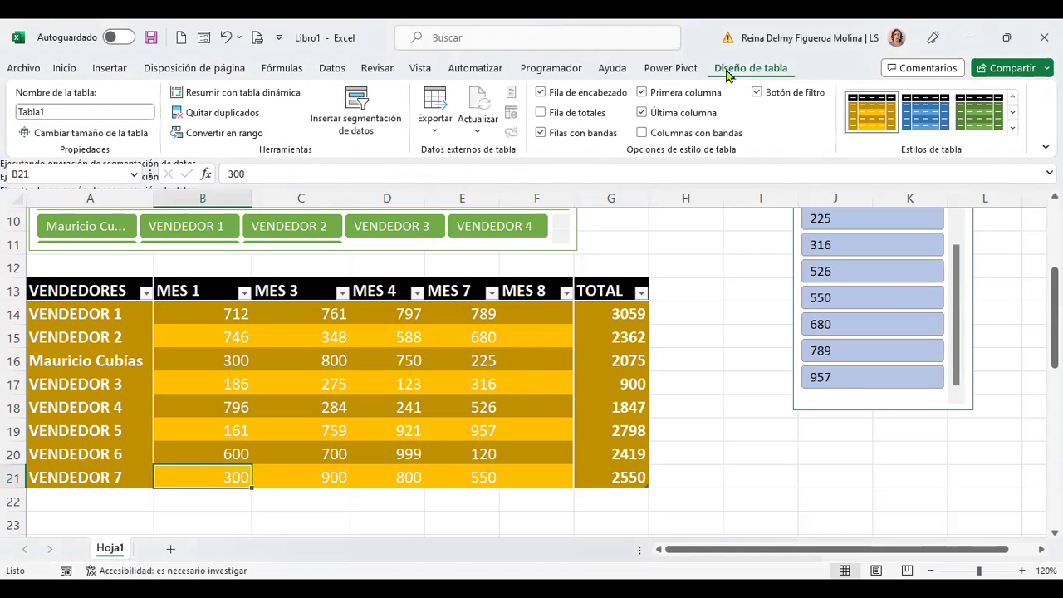
click(544, 113)
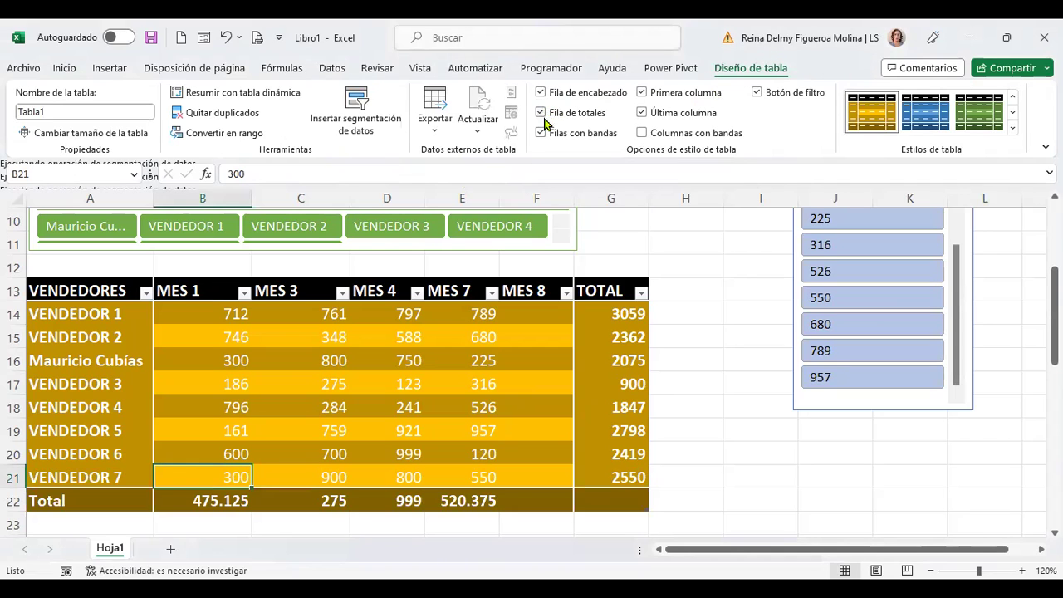
click(214, 504)
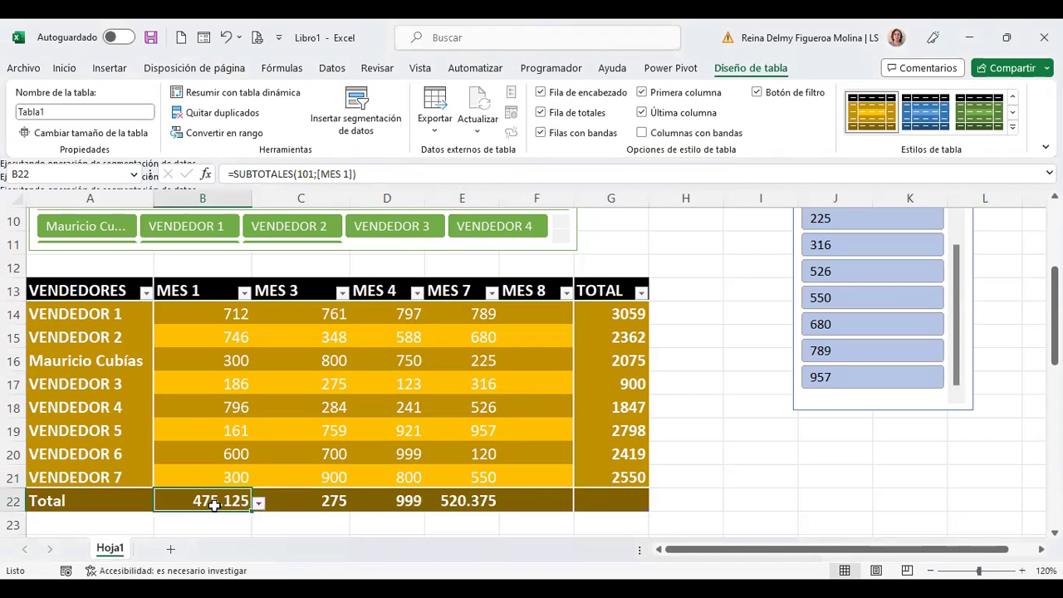
click(258, 503)
click(311, 502)
click(310, 502)
click(356, 504)
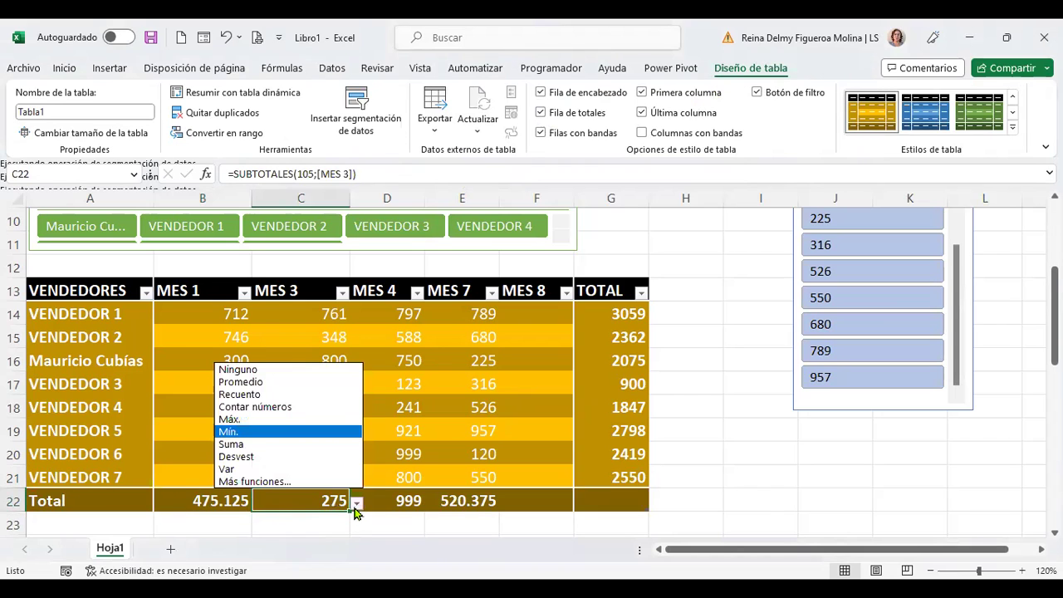
click(397, 497)
click(401, 498)
click(431, 504)
click(450, 495)
click(475, 494)
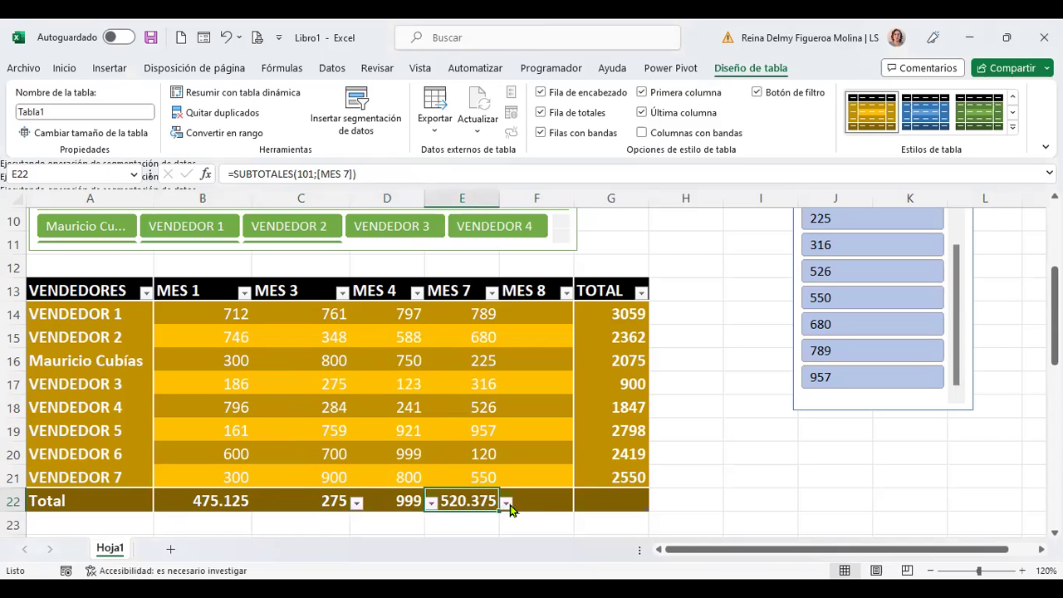
click(506, 504)
click(506, 504)
Step: Set G22 to Suma so the TOTAL column's grand total reads 18010
click(550, 498)
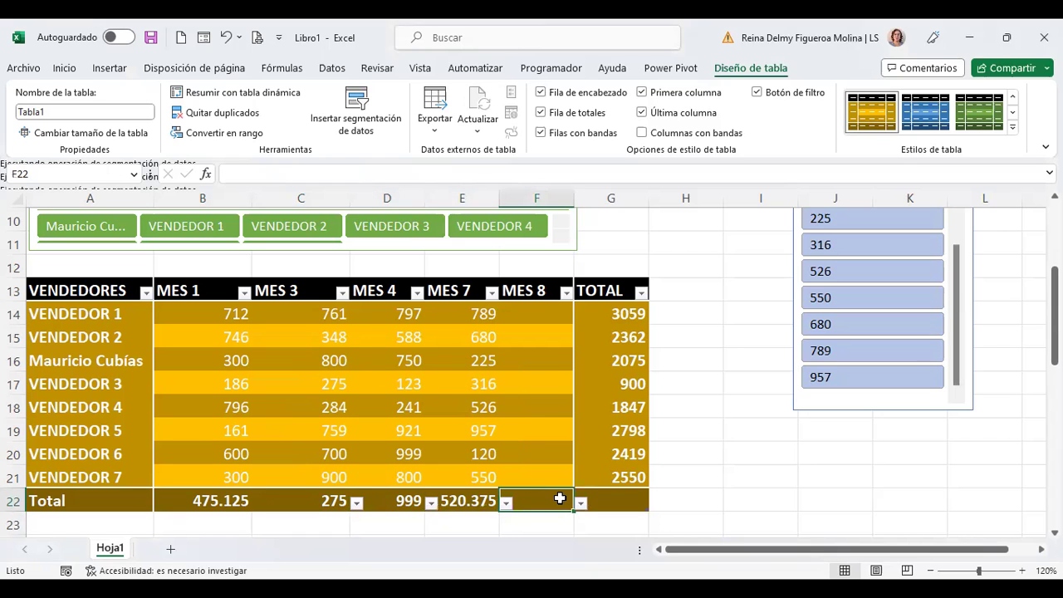
click(619, 498)
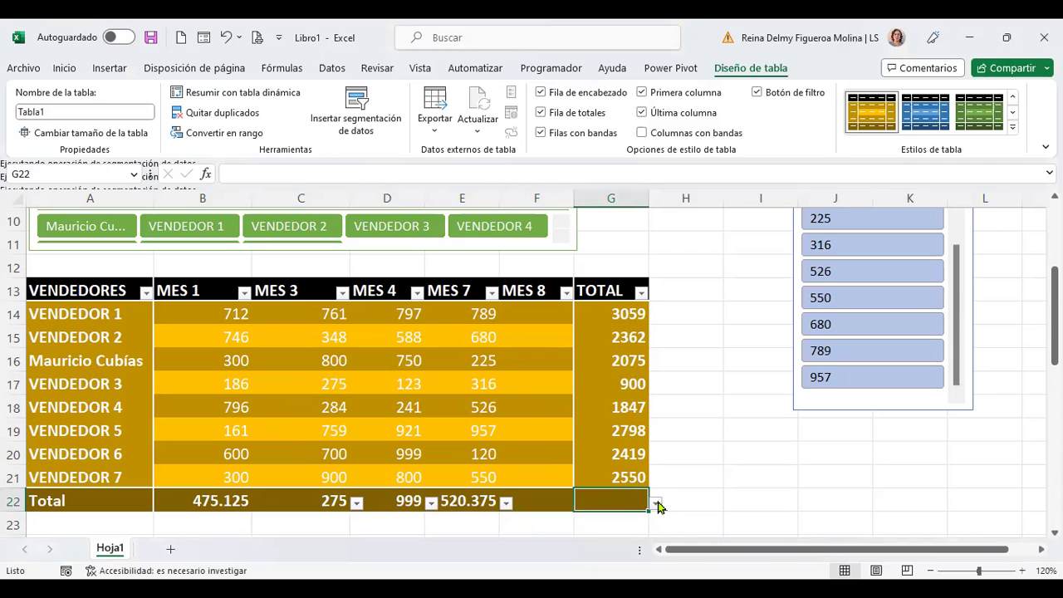
click(657, 503)
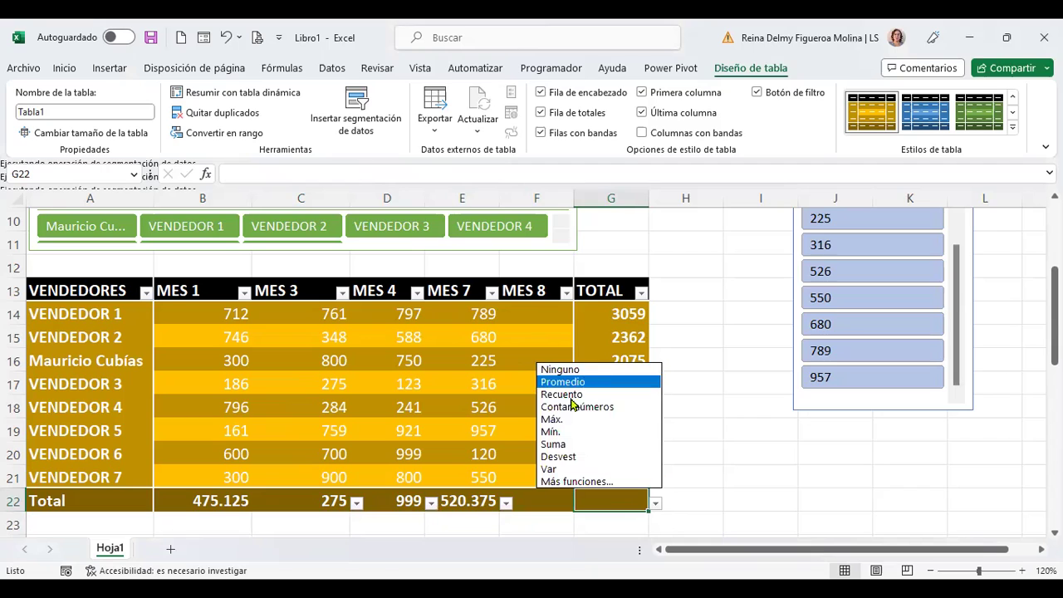
click(553, 444)
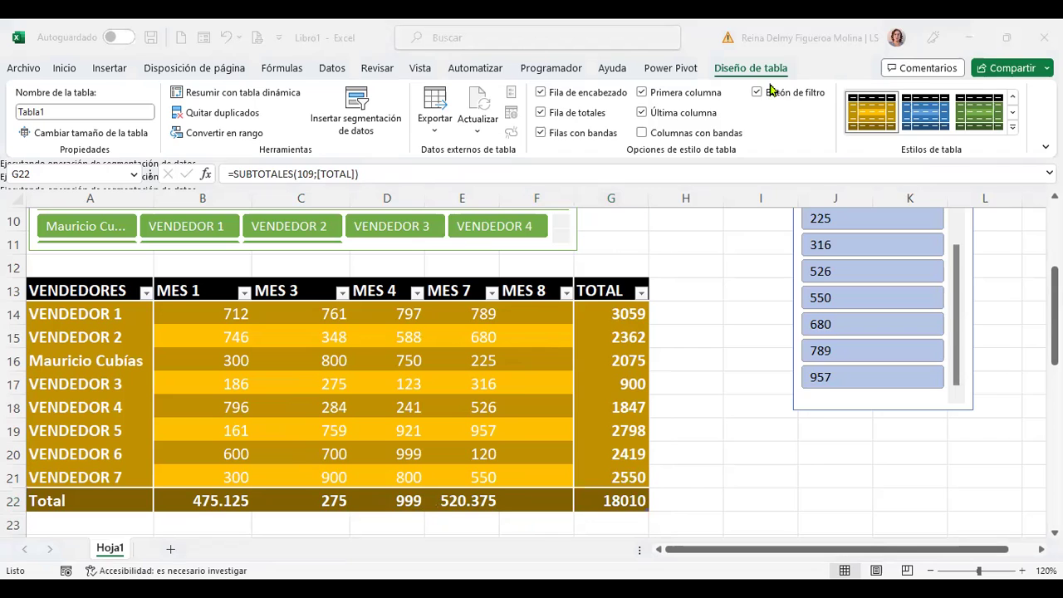
Step: Review the dark-yellow sales table's design options and the MES 5 slicer
click(688, 314)
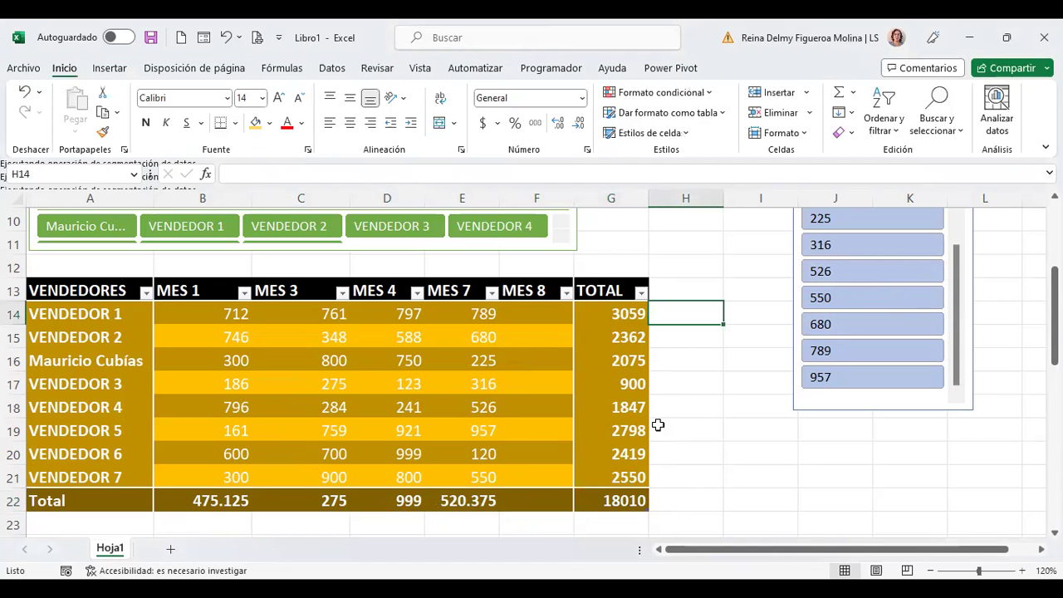
scroll(658, 426, up, 1)
scroll(696, 426, down, 1)
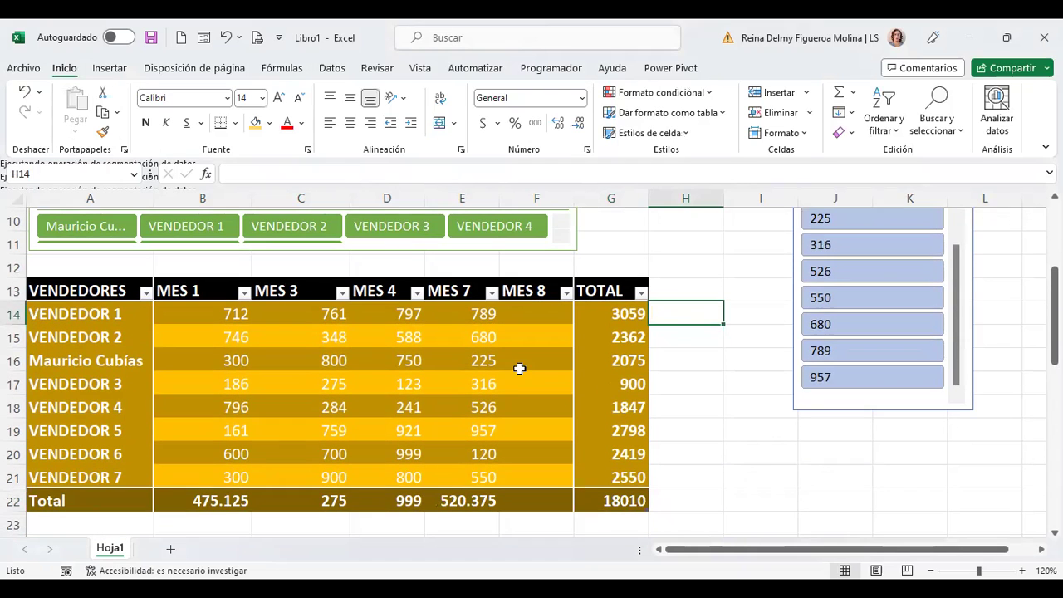
click(520, 366)
click(770, 69)
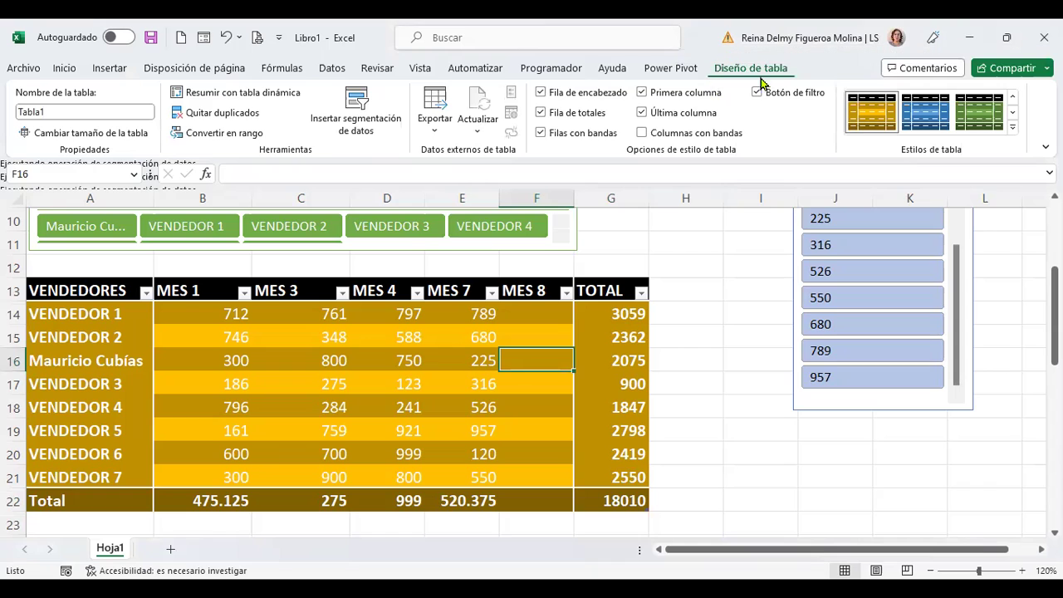
click(970, 256)
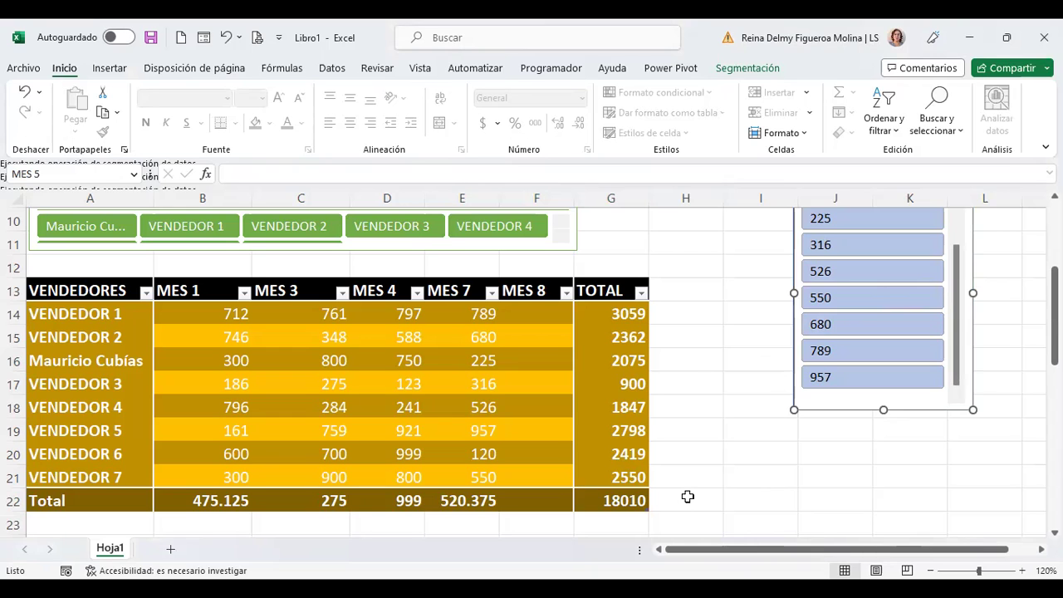
Step: Check the seller names and MES 1 values along row 14 of the sales table
click(116, 366)
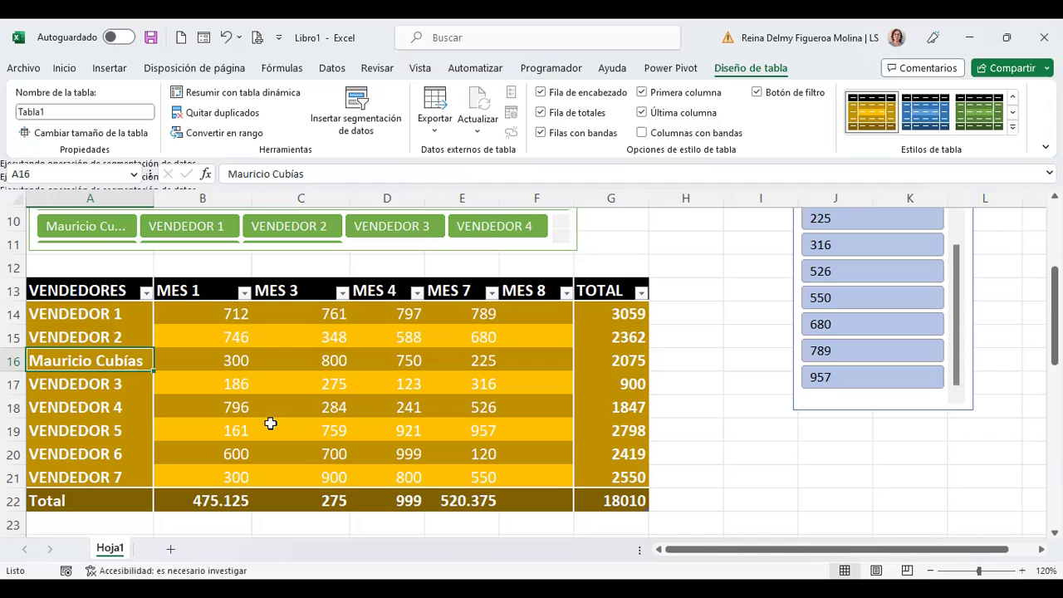
scroll(271, 424, down, 5)
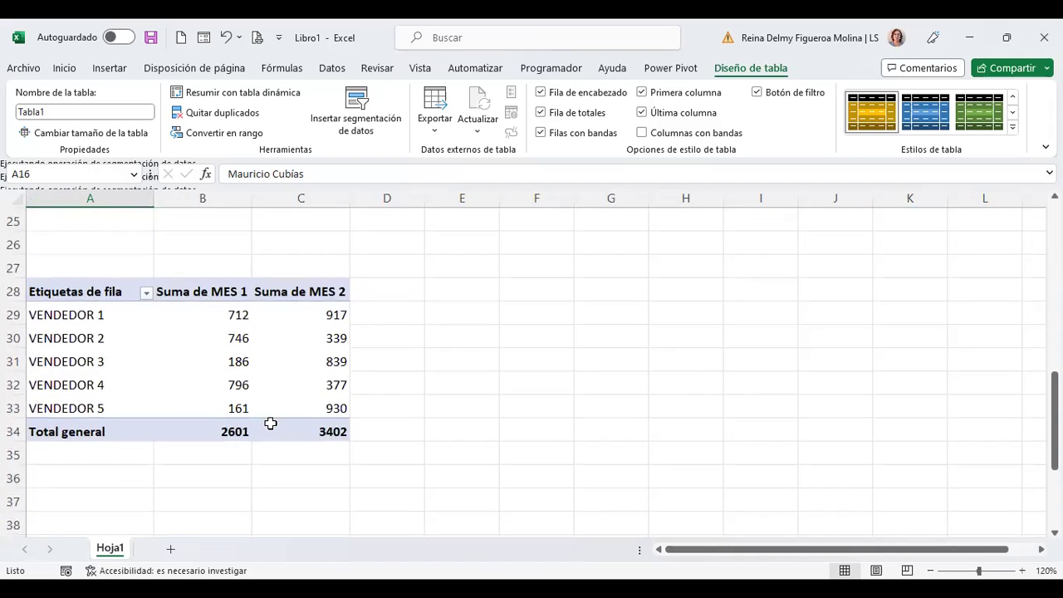
scroll(271, 423, up, 1)
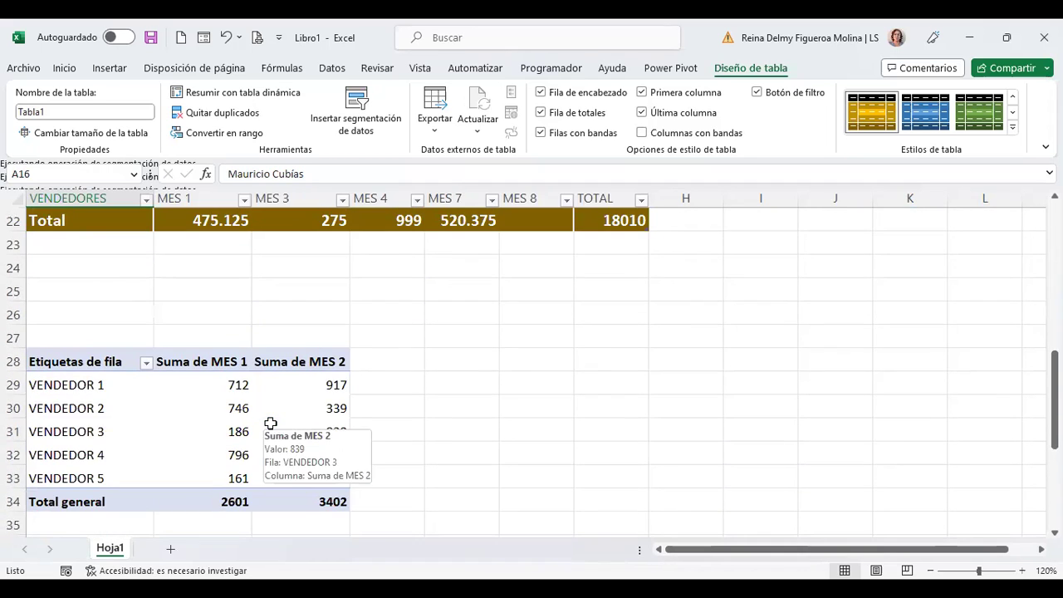
scroll(271, 424, up, 4)
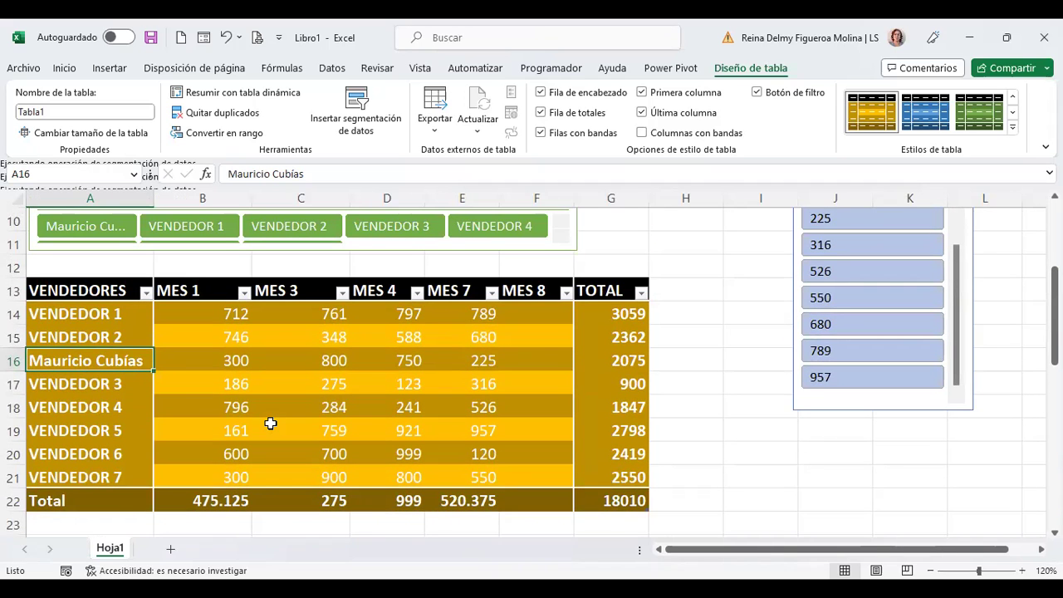
scroll(270, 423, up, 3)
scroll(270, 424, down, 3)
click(213, 310)
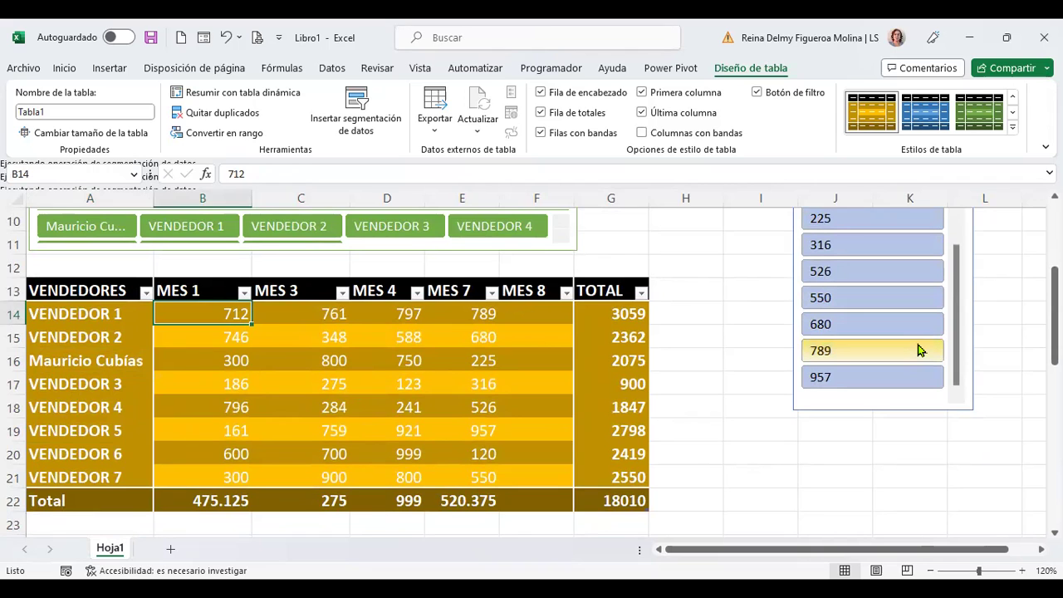
key(Right)
key(Right)
key(Right)
key(Right)
key(Right)
key(Right)
key(Right)
key(Right)
key(Right)
key(Right)
key(Right)
key(Right)
key(Right)
key(Right)
key(Right)
key(Right)
key(Right)
key(Right)
key(Right)
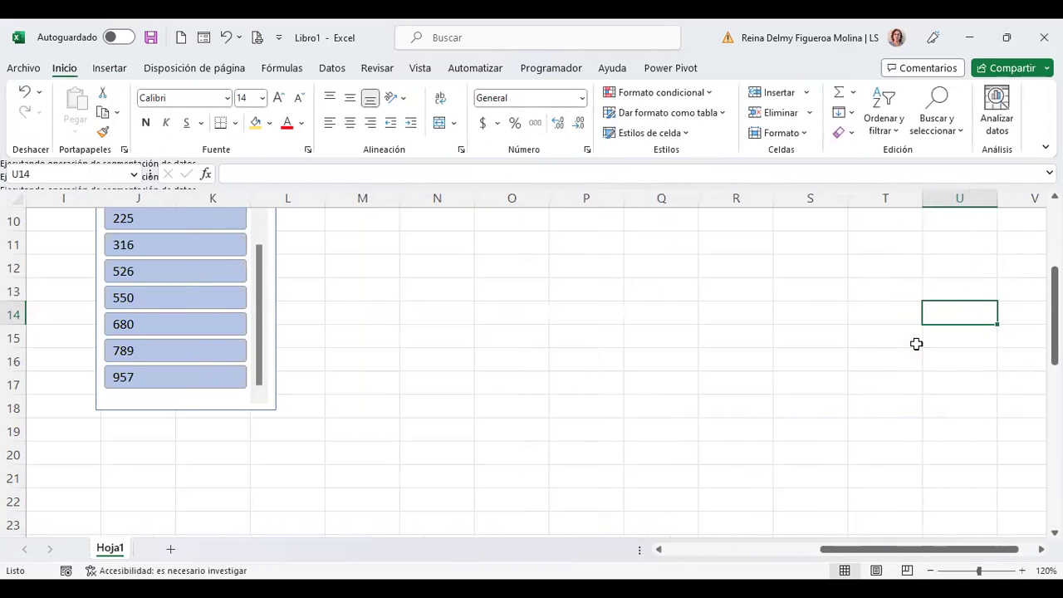
key(ctrl+Home)
Step: Select cell A14 with VENDEDOR 1 and bring up the Vista view options
scroll(369, 432, down, 2)
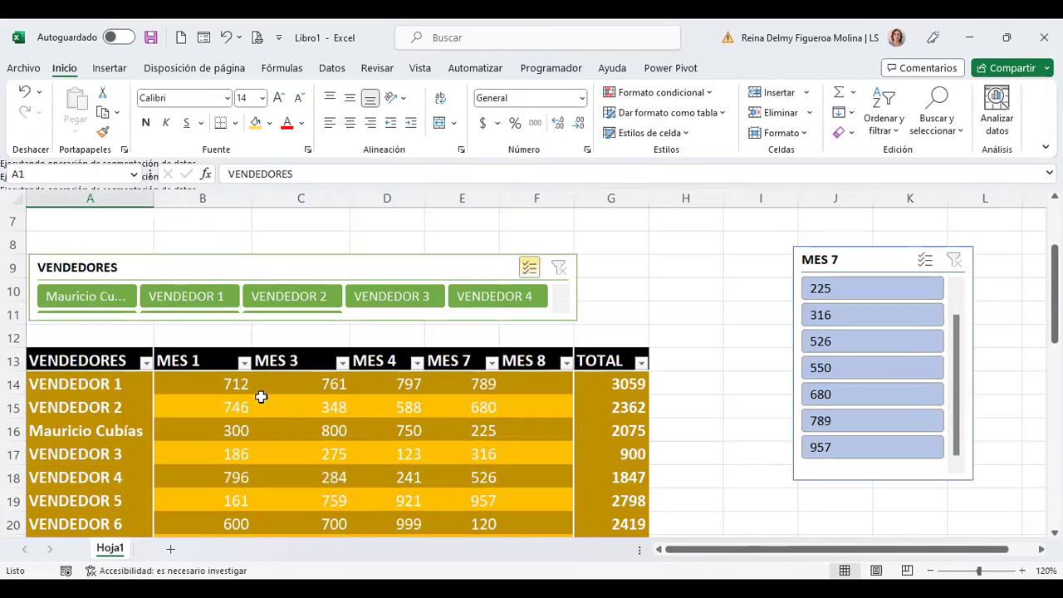
click(104, 382)
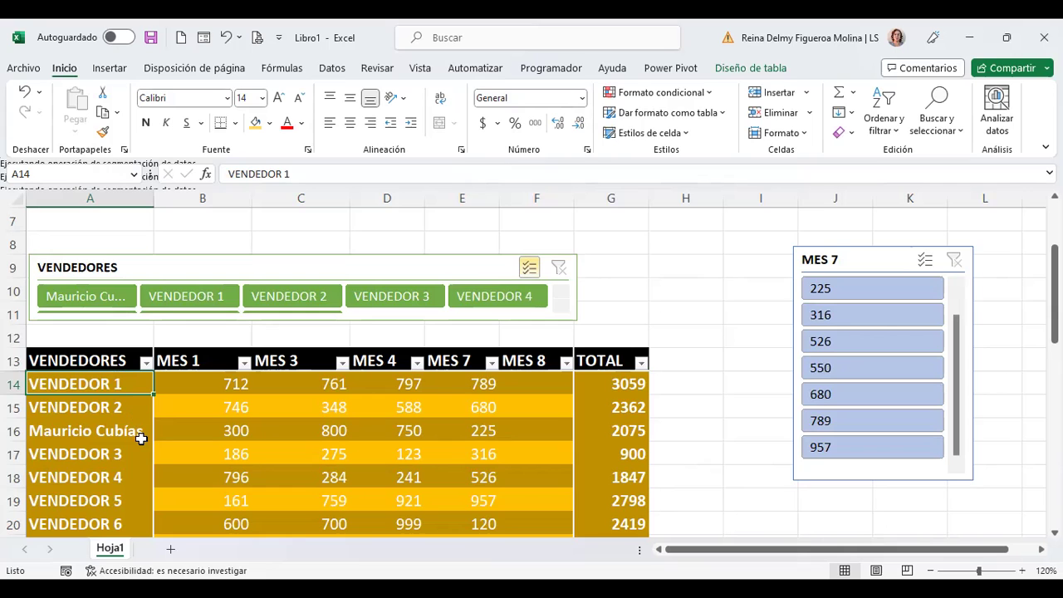
scroll(141, 435, down, 1)
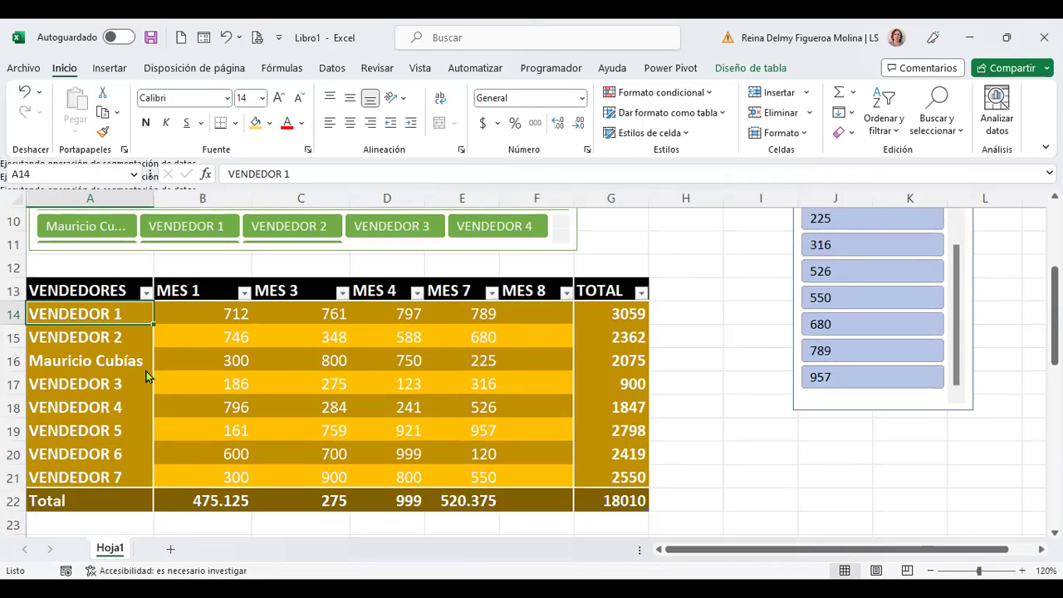
scroll(495, 430, down, 8)
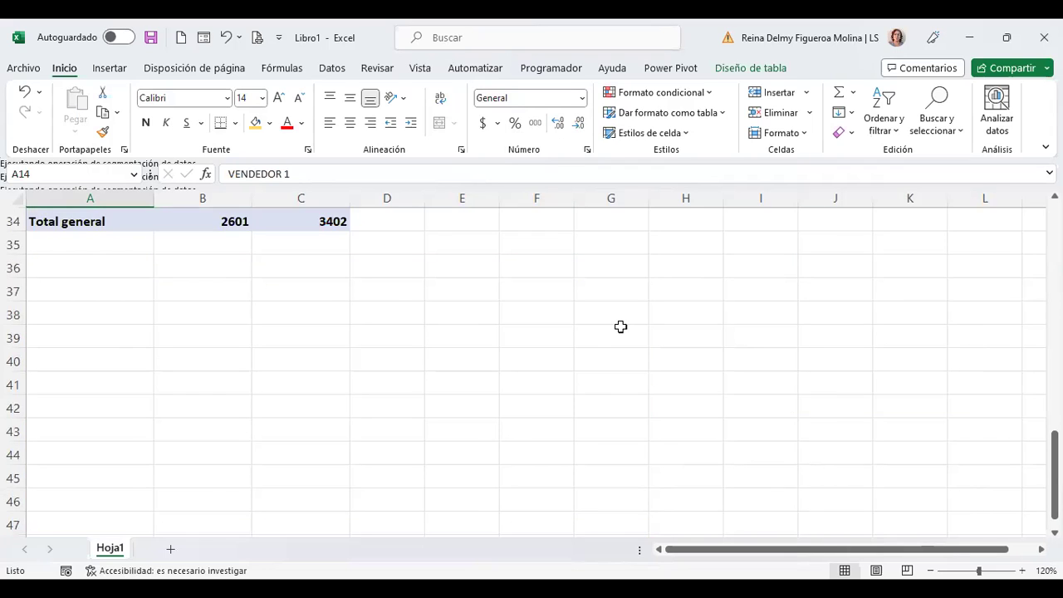
scroll(621, 326, up, 11)
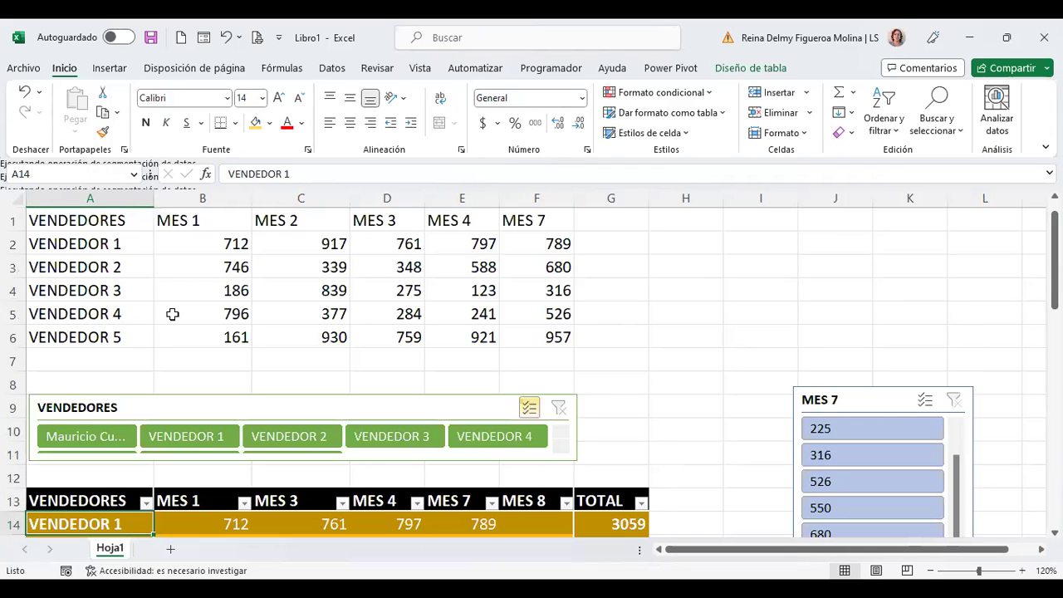
scroll(257, 219, down, 3)
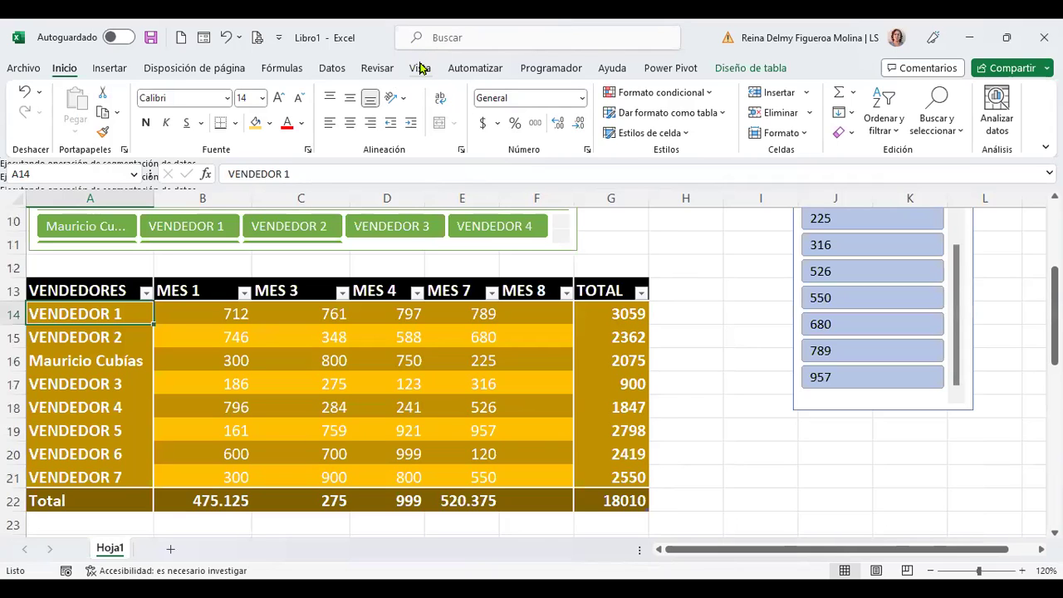
click(421, 68)
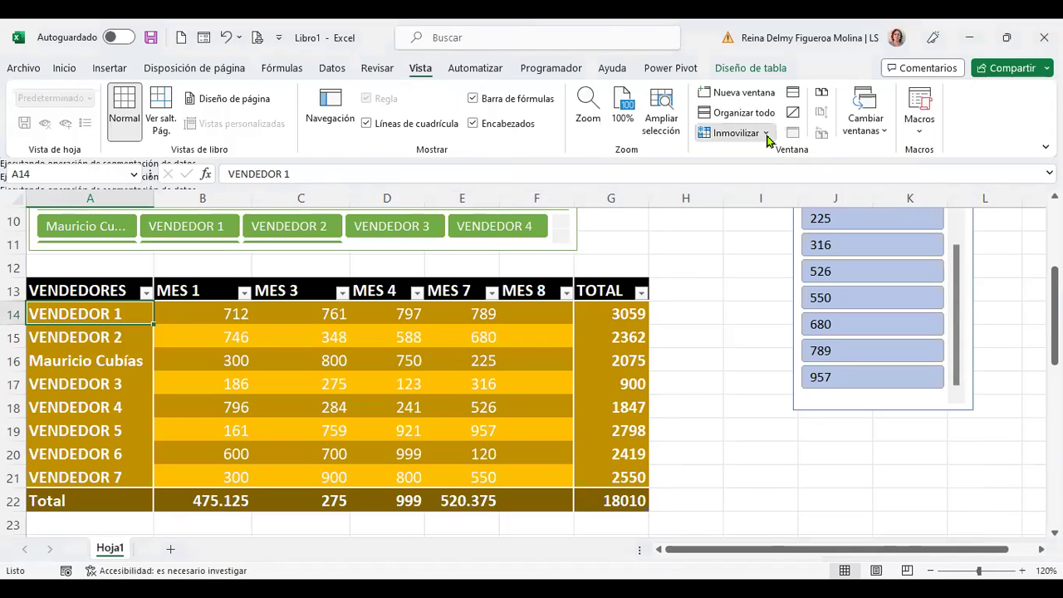
Step: Freeze the top row and test it by moving along row 14 and scrolling
click(765, 134)
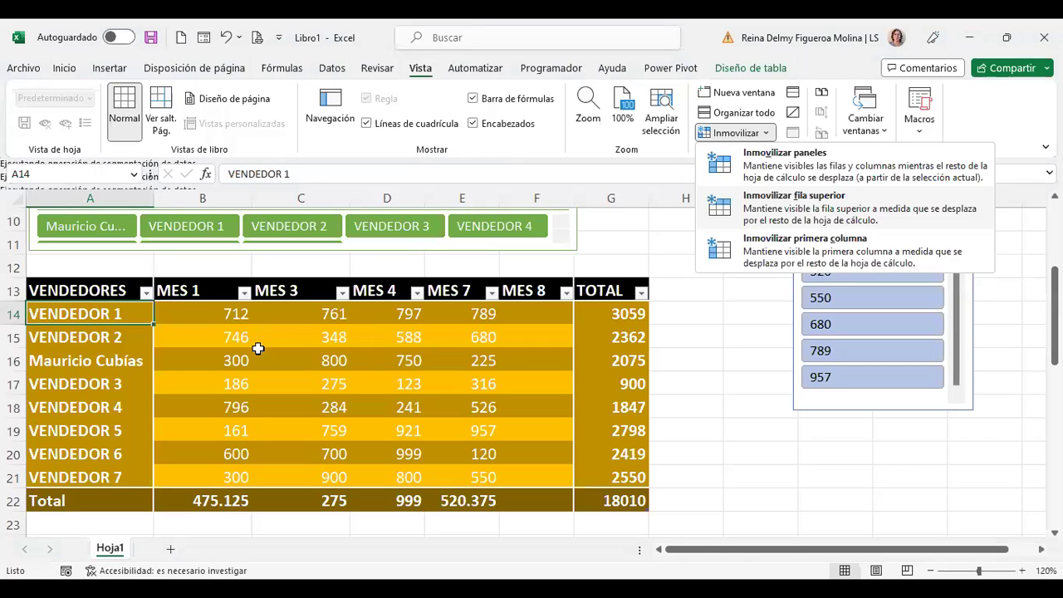
click(258, 349)
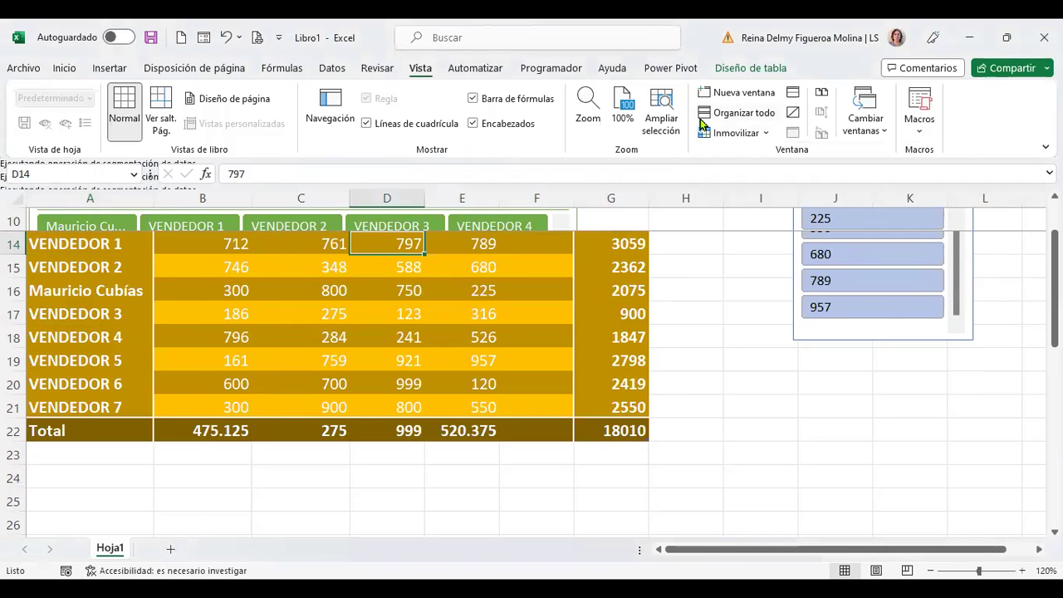
key(Right)
key(Right)
key(Right)
key(Right)
key(Right)
key(Right)
key(Right)
key(Right)
key(Right)
key(Right)
key(Right)
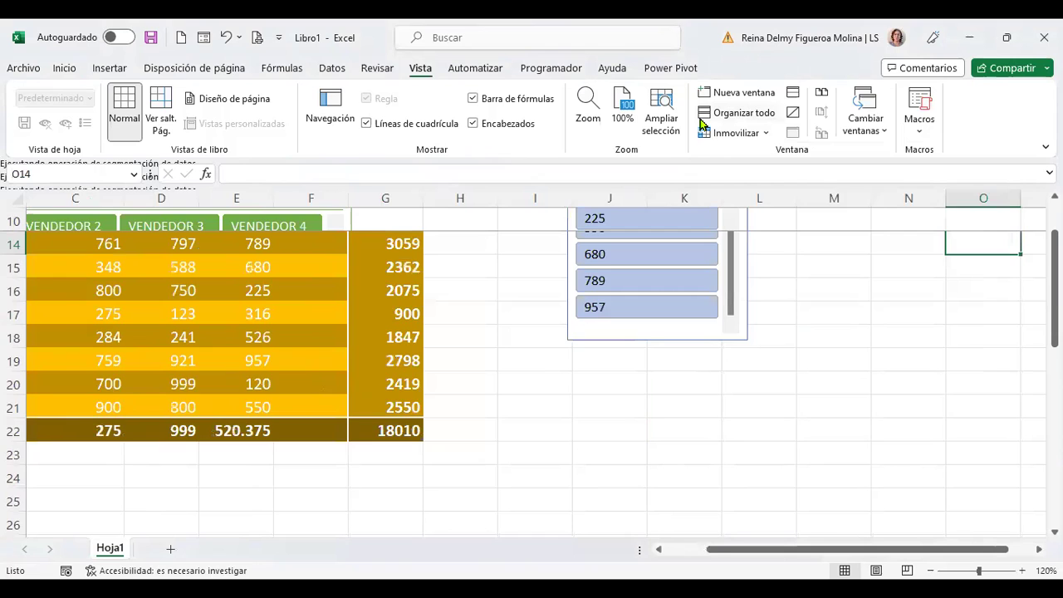
key(ctrl+Home)
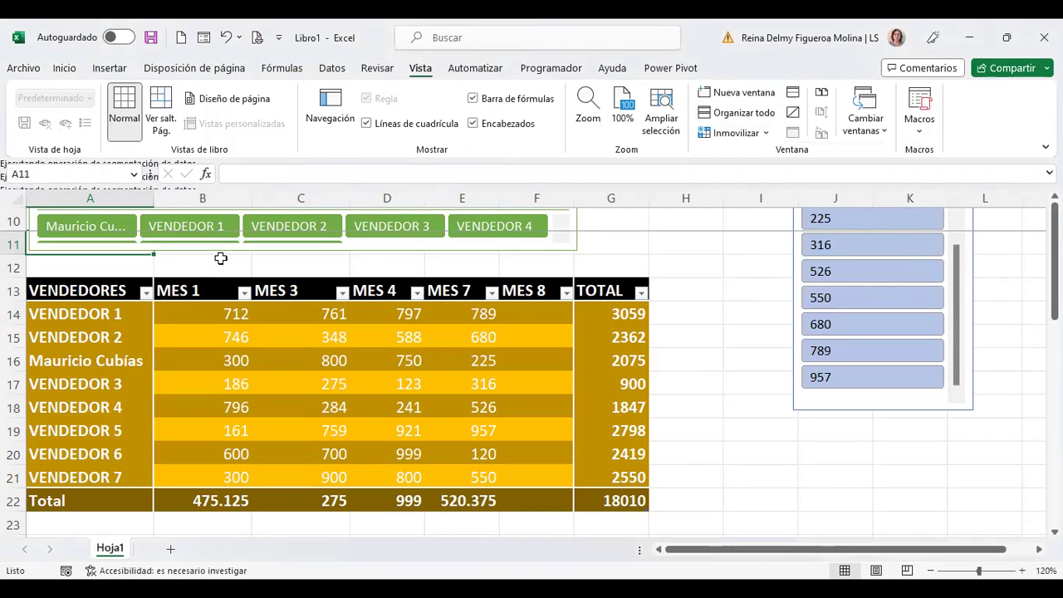
key(Down)
key(Down)
key(Down)
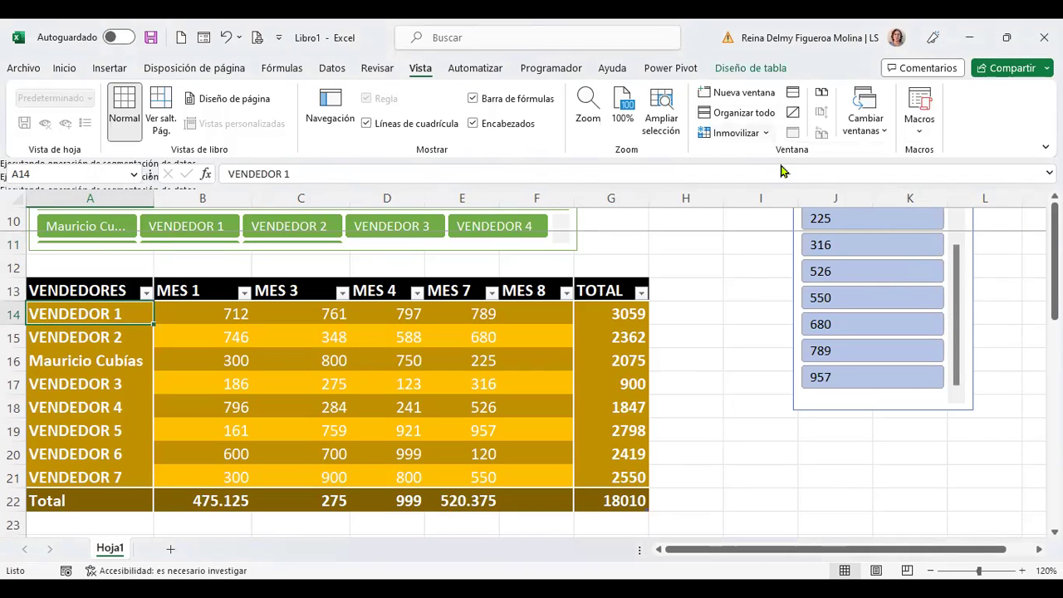
scroll(205, 460, down, 5)
scroll(205, 460, up, 8)
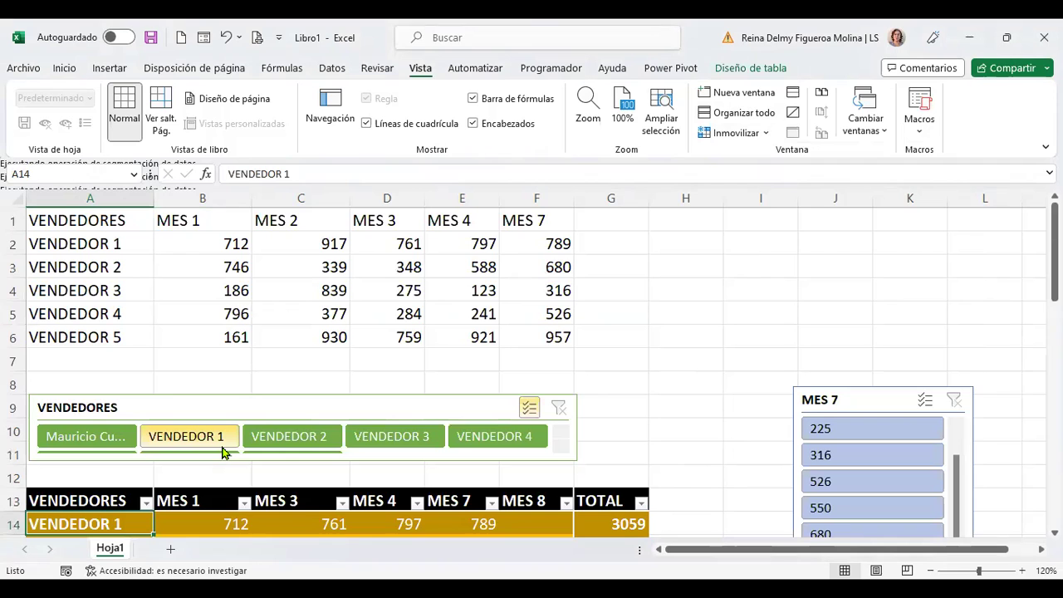
scroll(222, 453, down, 2)
scroll(222, 453, down, 5)
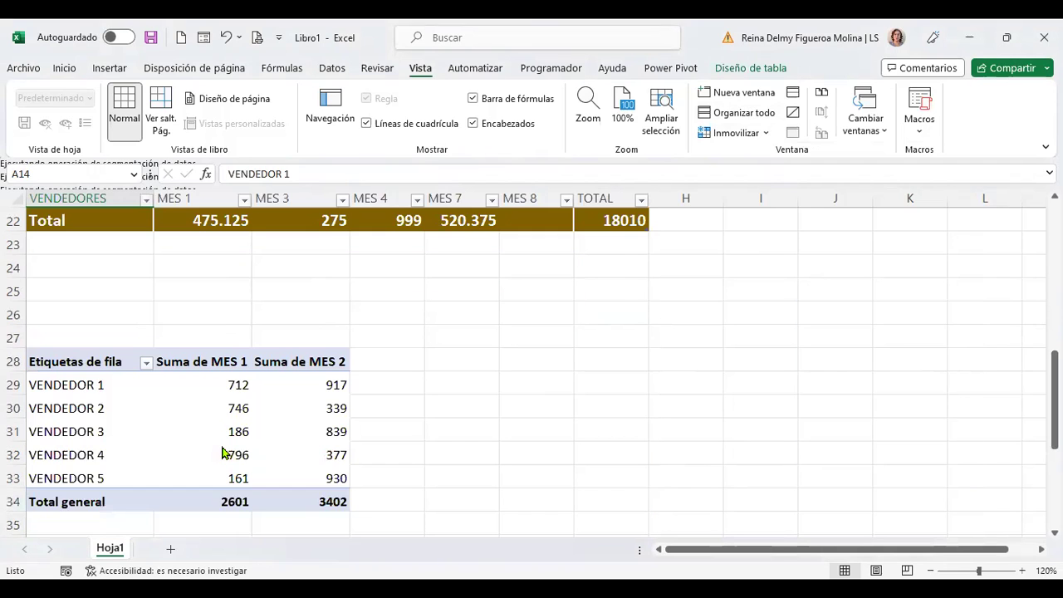
scroll(222, 453, up, 5)
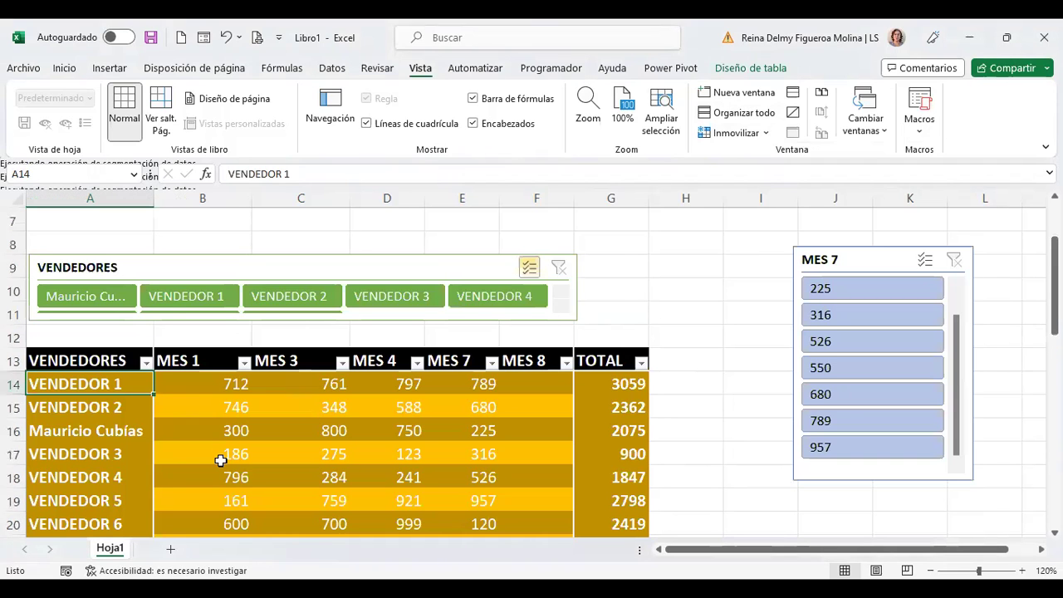
Step: Freeze all rows above A14 with Inmovilizar paneles and confirm by scrolling down
key(Right)
key(Right)
key(Right)
key(Right)
key(Right)
key(Right)
key(Right)
key(Right)
key(Right)
key(Right)
key(Right)
key(Right)
key(Right)
key(Right)
key(Right)
key(Right)
key(Right)
key(Right)
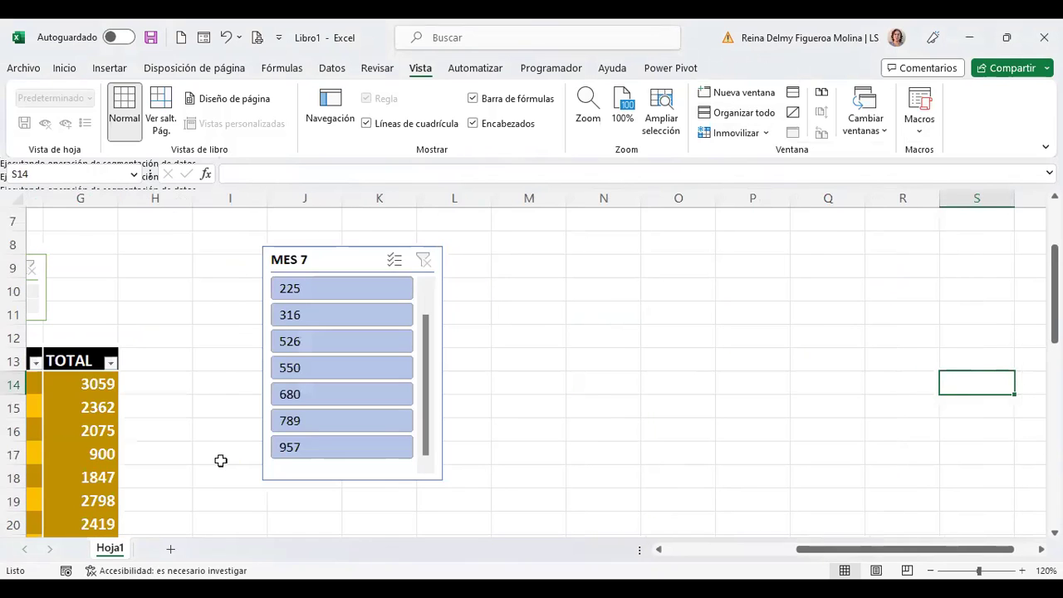
key(ctrl+Home)
scroll(80, 385, down, 3)
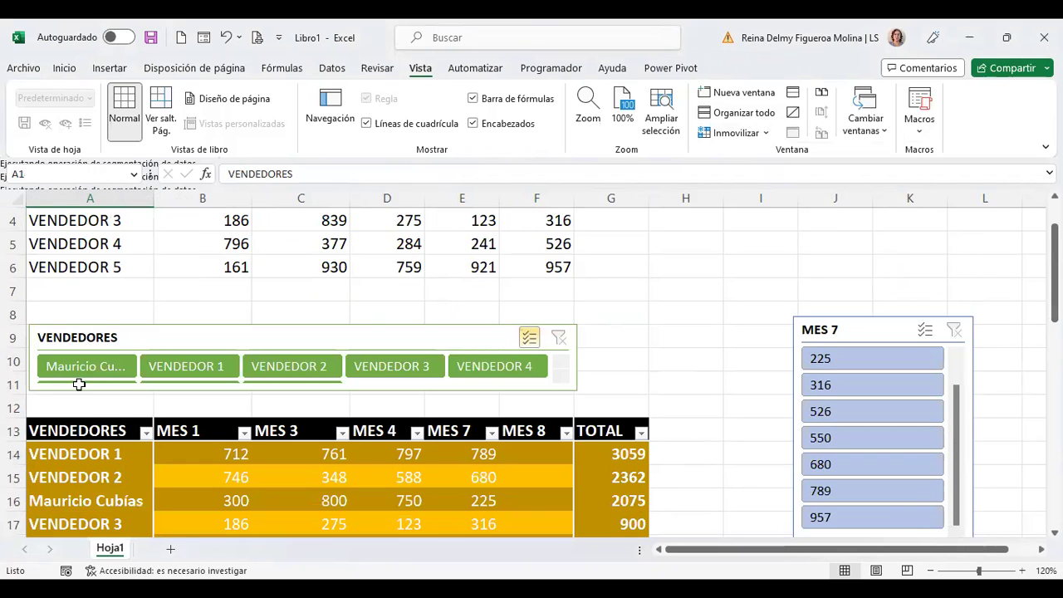
click(137, 314)
click(764, 135)
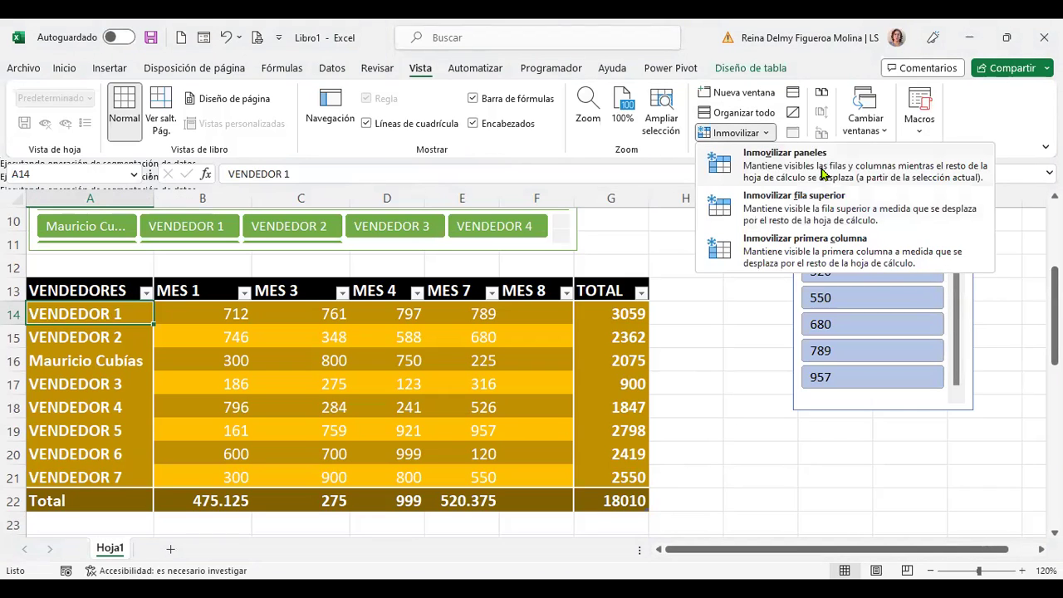
click(818, 174)
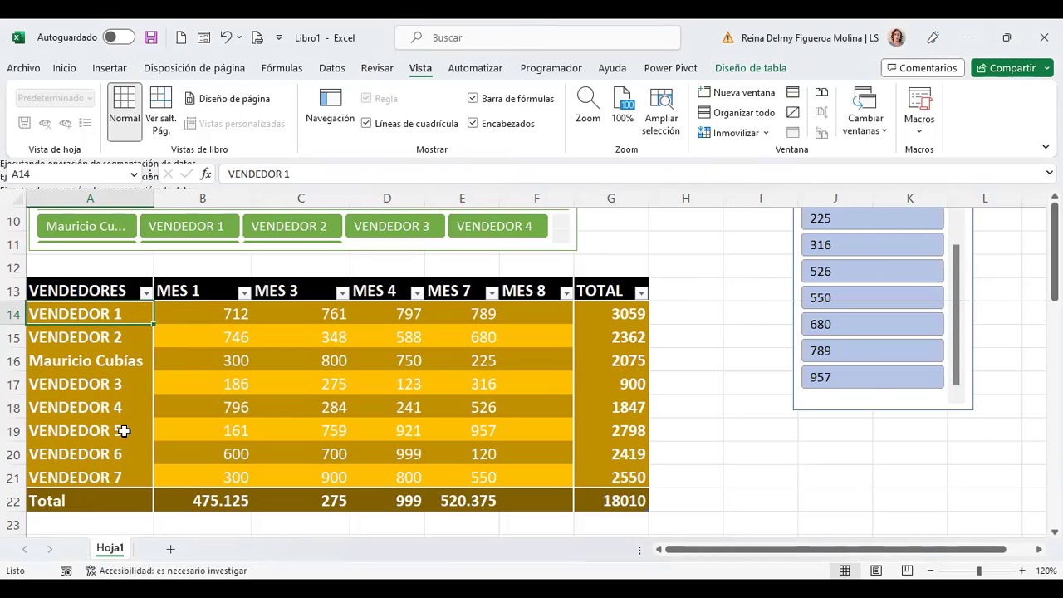
scroll(125, 420, down, 3)
scroll(116, 356, down, 6)
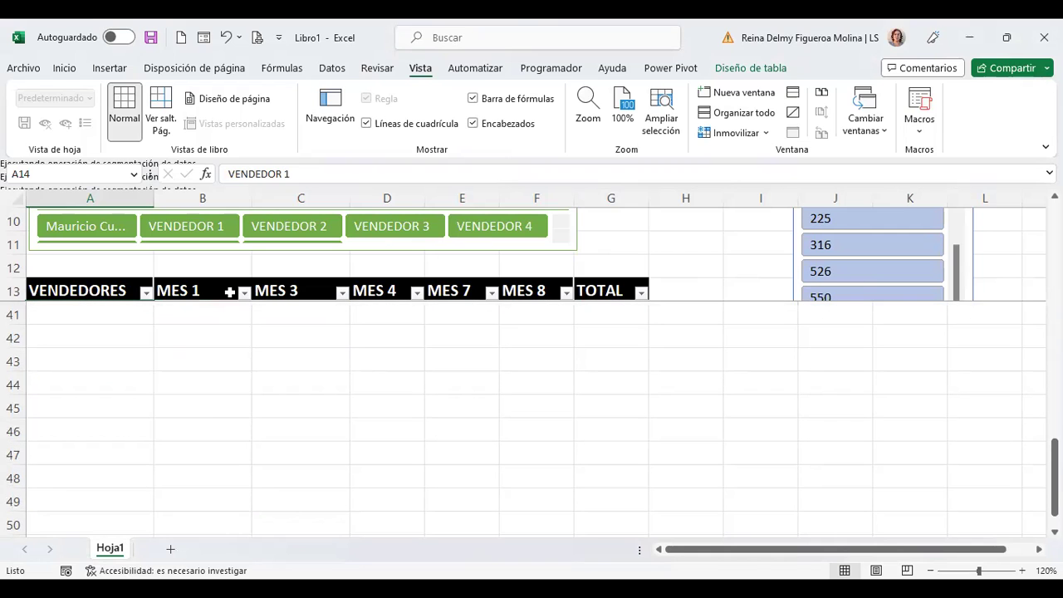
scroll(248, 292, up, 8)
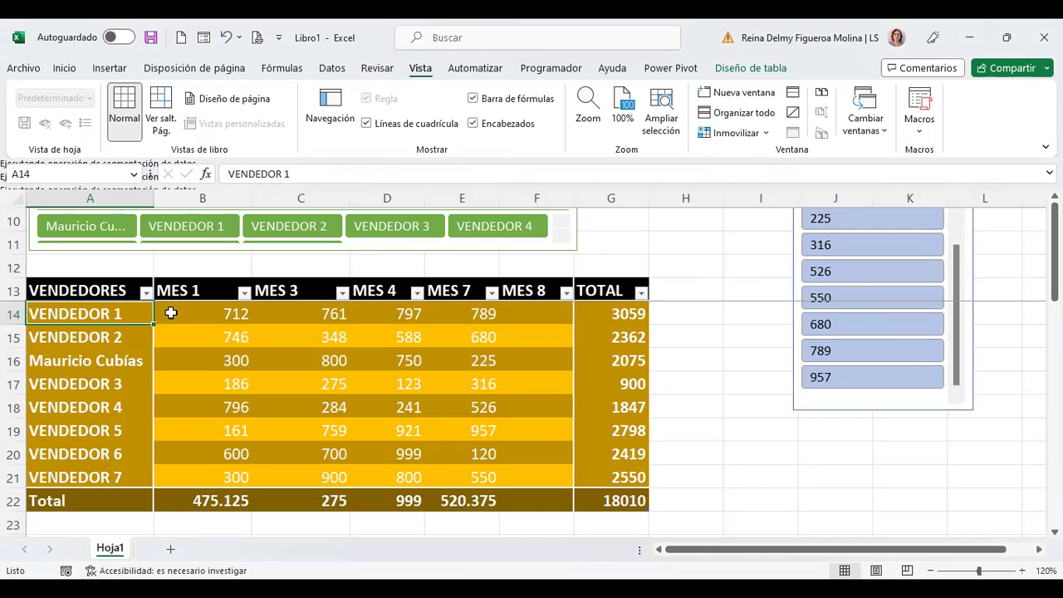
Step: Copy the sales table and add Hoja2 with font size 14 and 120% zoom
key(Up)
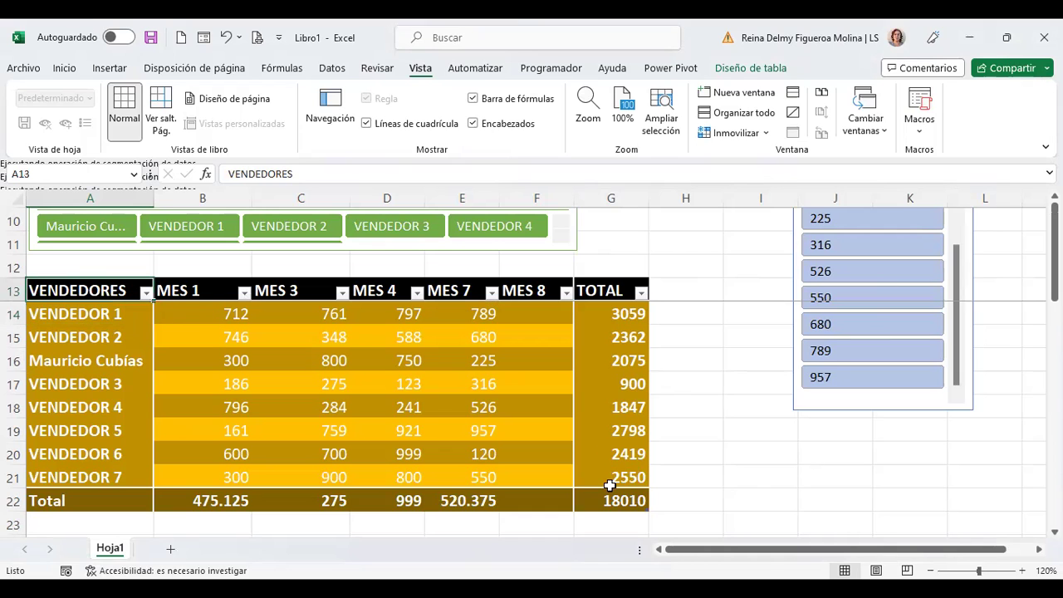
key(ctrl+a)
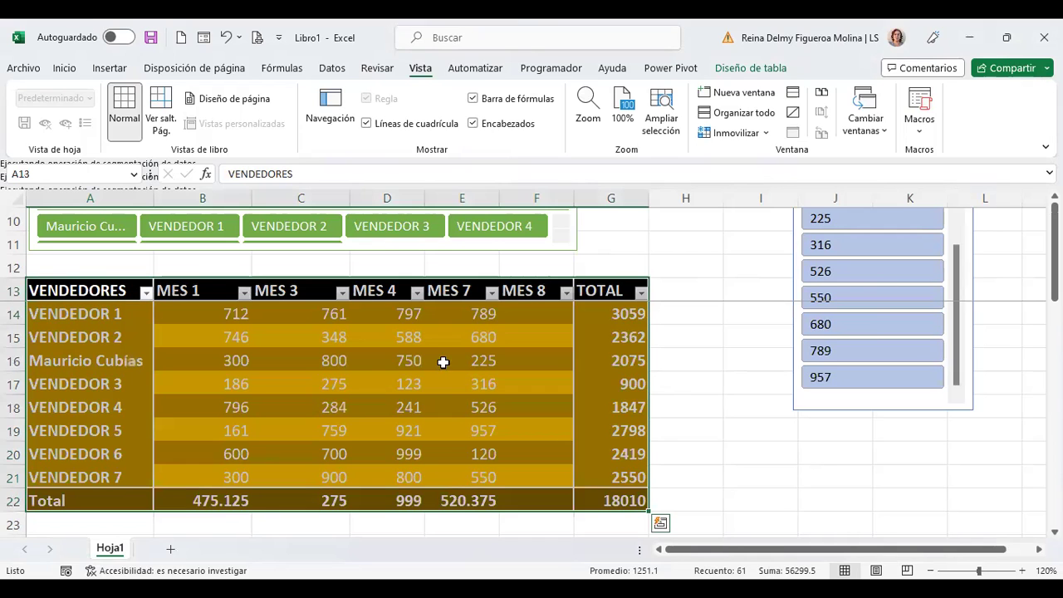
key(ctrl+c)
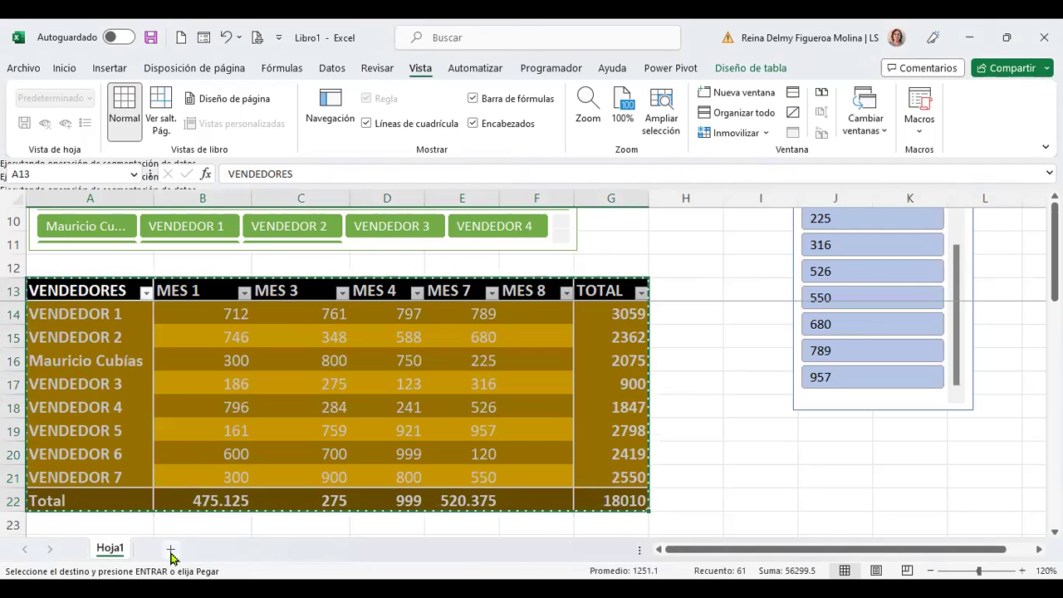
click(171, 550)
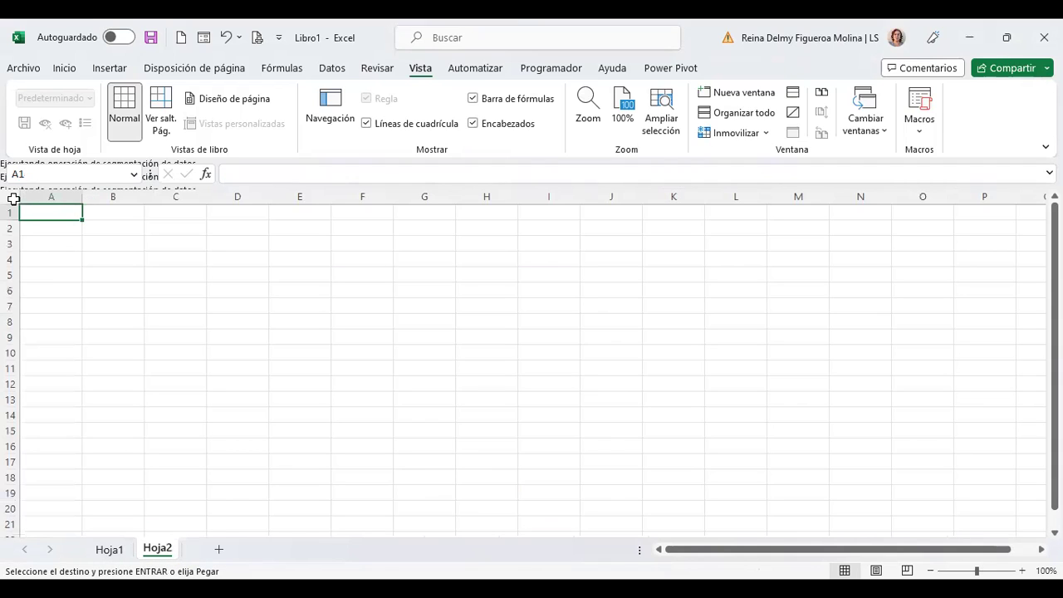
key(ctrl+a)
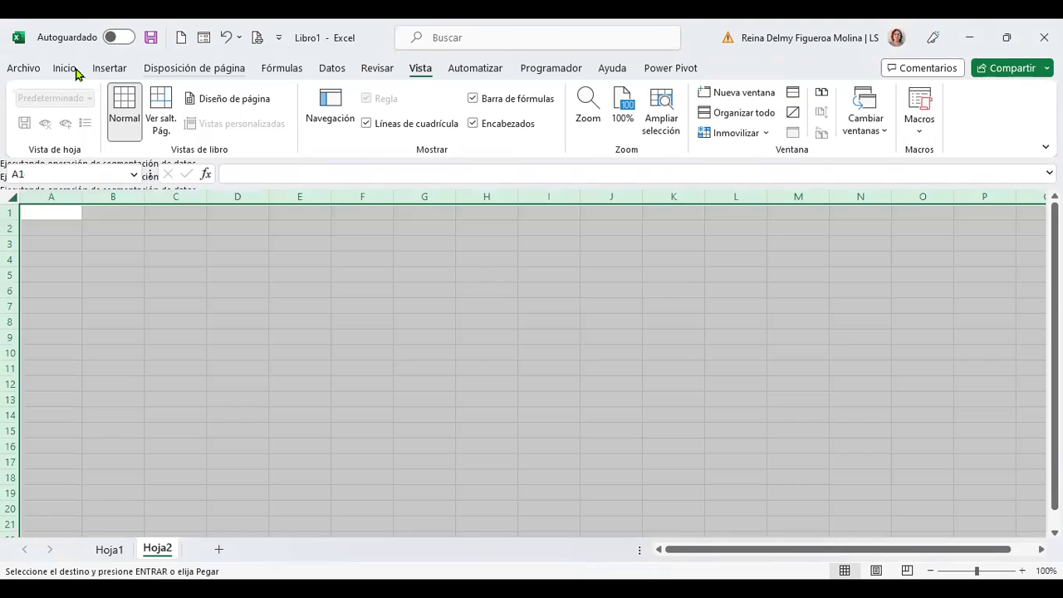
click(66, 68)
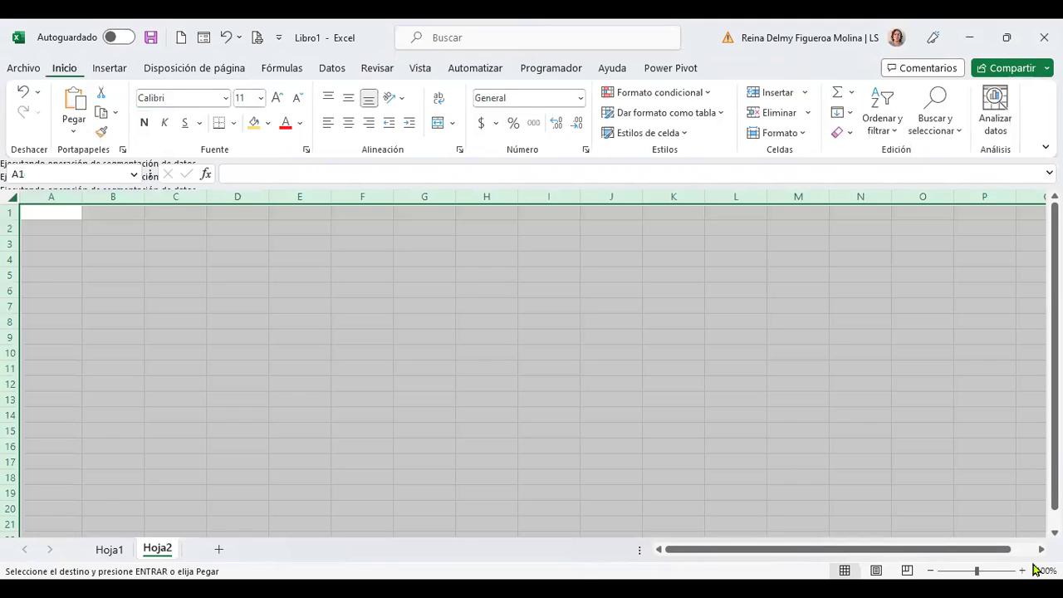
key(ctrl+shift+period)
key(ctrl+shift+period)
key(ctrl+alt+equal)
key(ctrl+alt+equal)
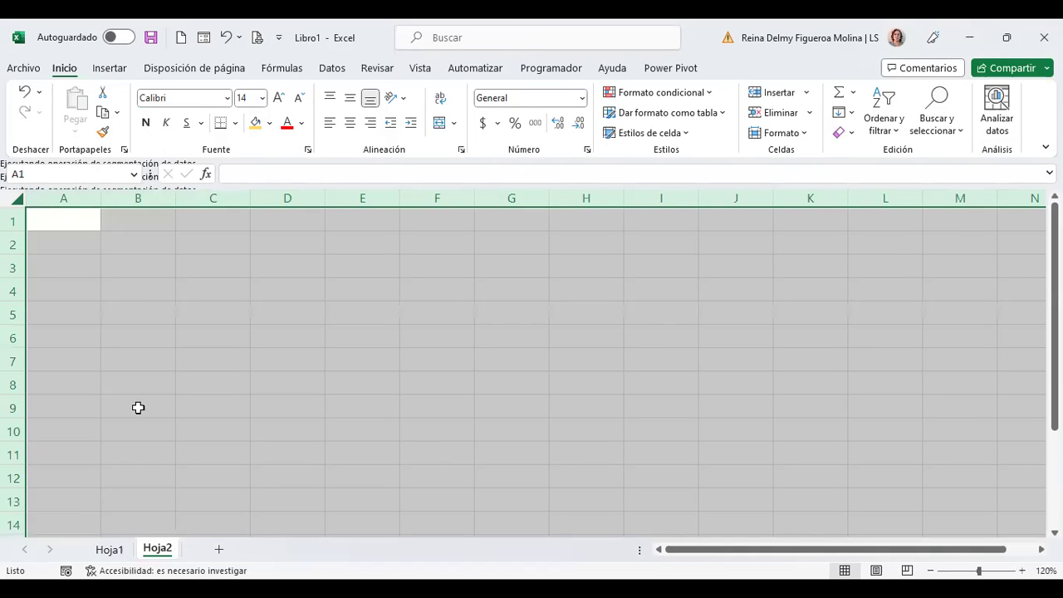
Step: Copy the sales table again from Hoja1 and paste it into cell A1 of Hoja2
click(107, 549)
key(ctrl+c)
click(158, 555)
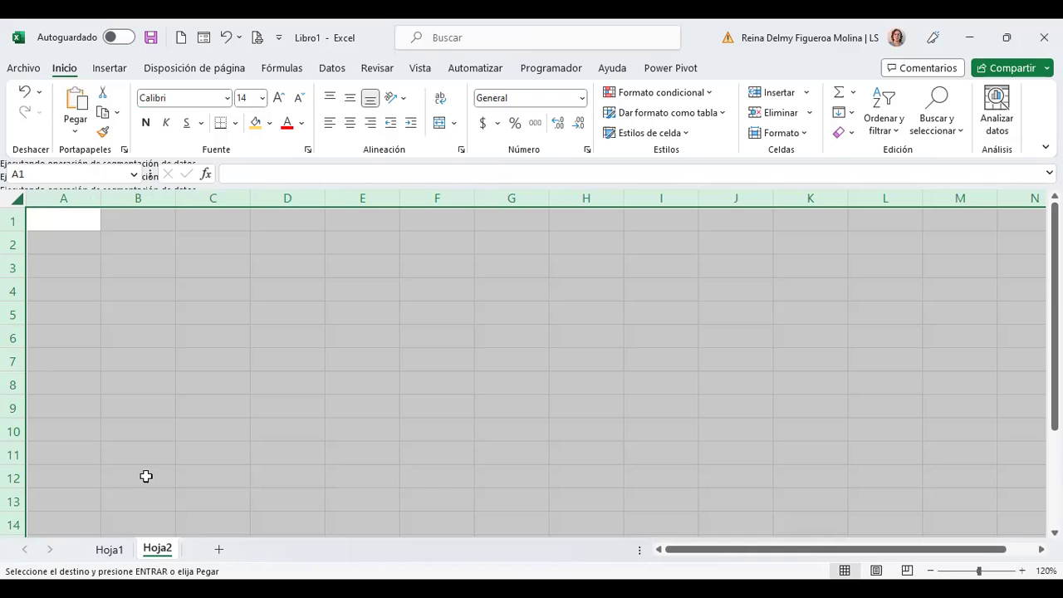
click(76, 217)
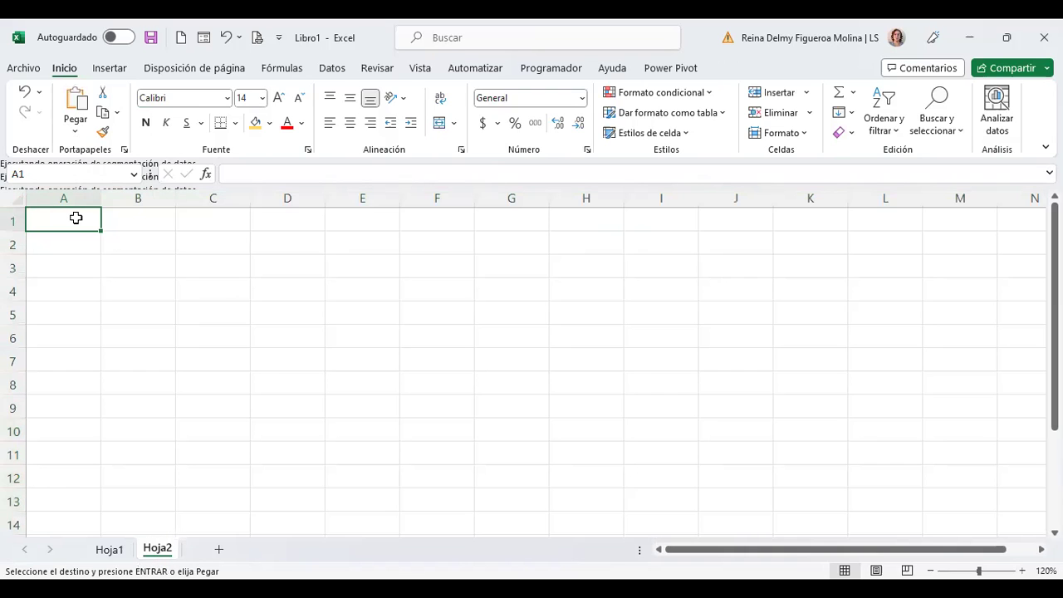
click(14, 200)
key(ctrl+v)
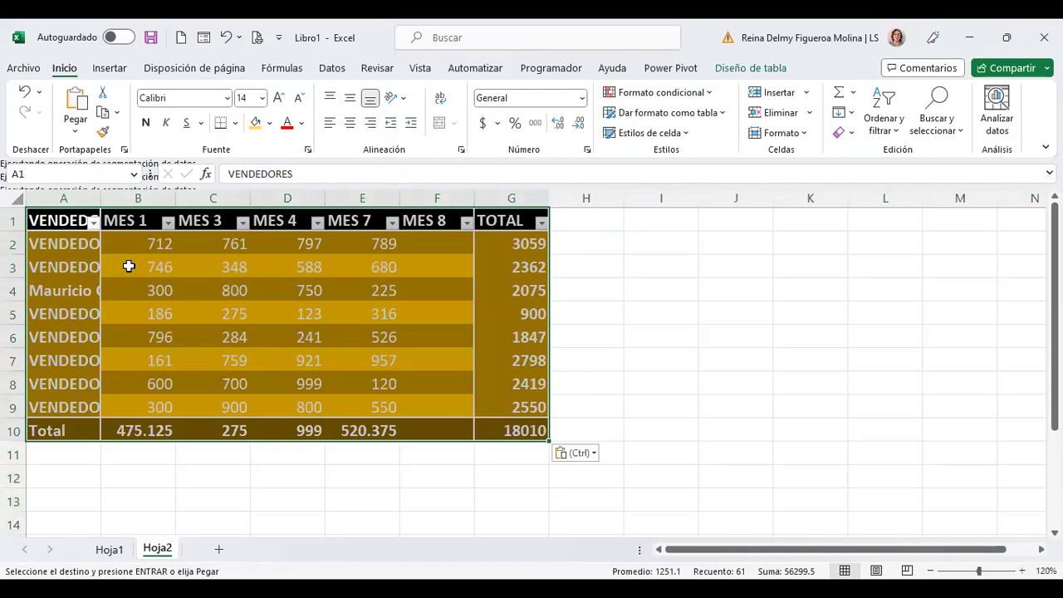
Step: Autofit column A for the seller names and freeze the header row above A2
double_click(103, 201)
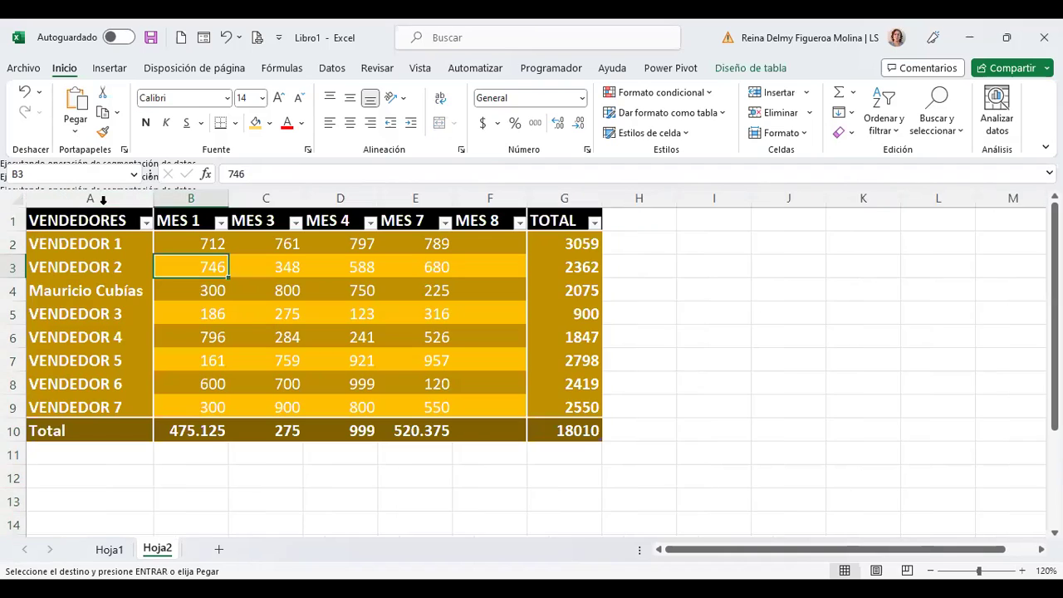
click(188, 240)
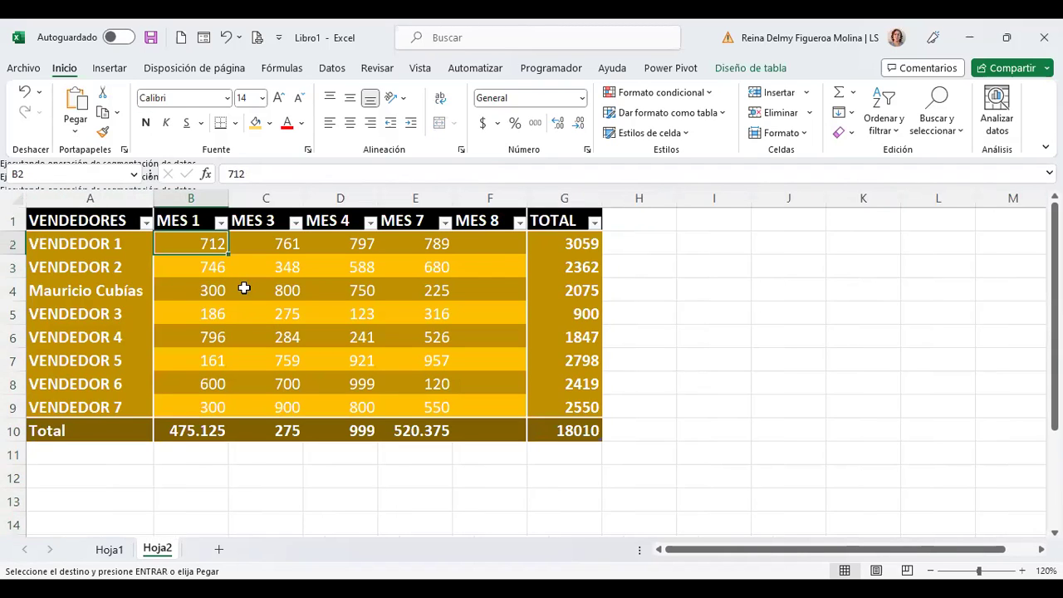
click(88, 241)
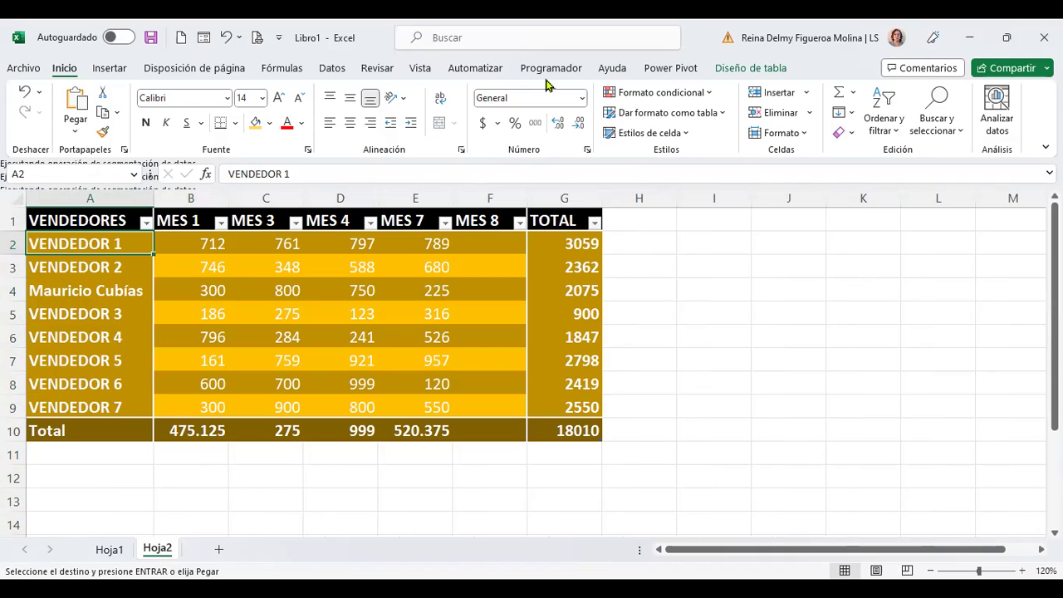
click(420, 70)
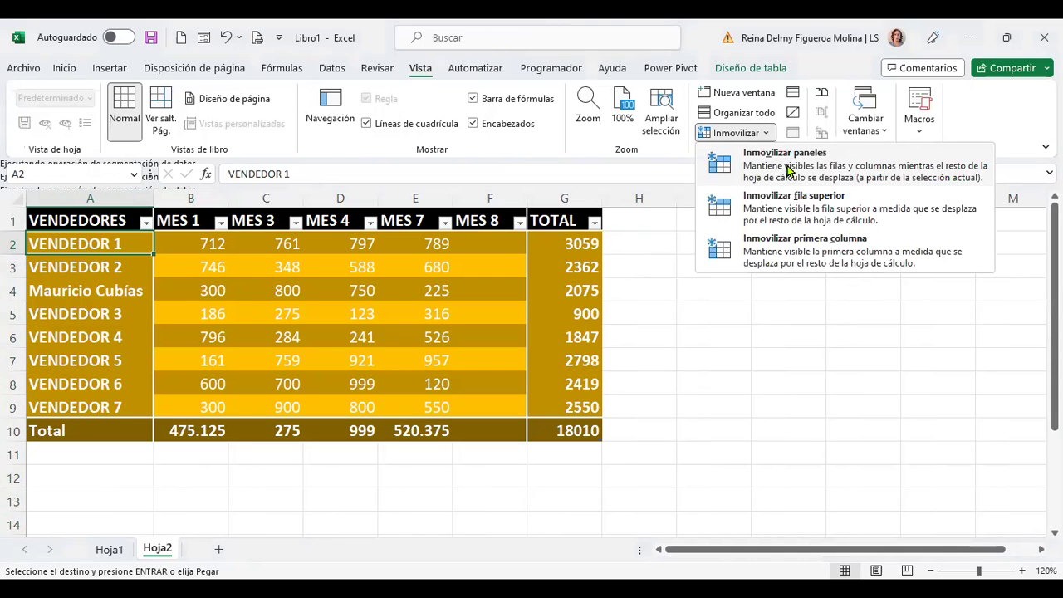
click(731, 222)
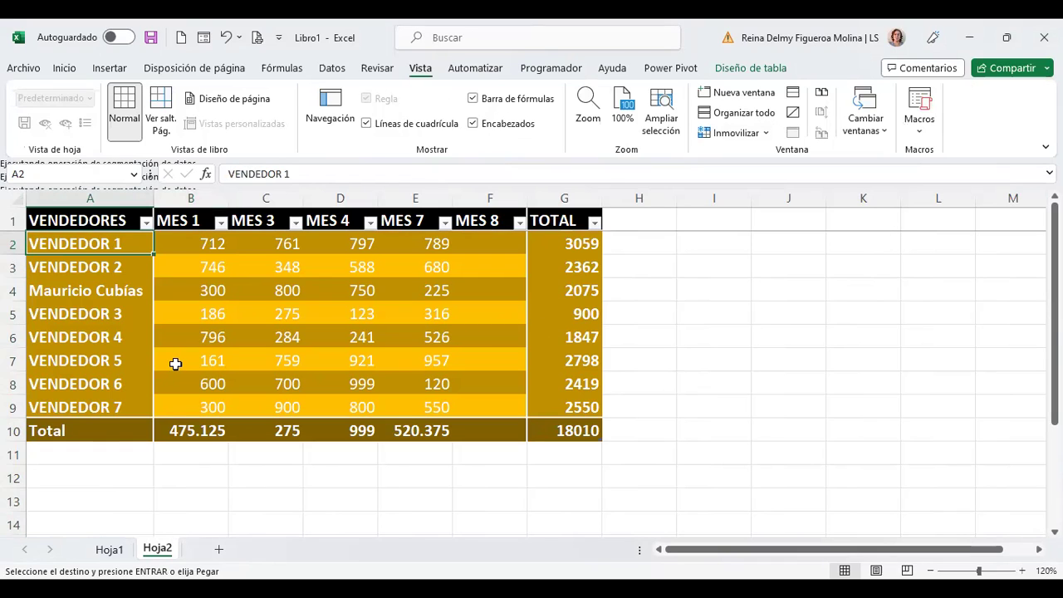
Step: Test the frozen header by scrolling and moving along row 2, then select seller names A2:A8
scroll(169, 368, down, 1)
scroll(168, 370, down, 5)
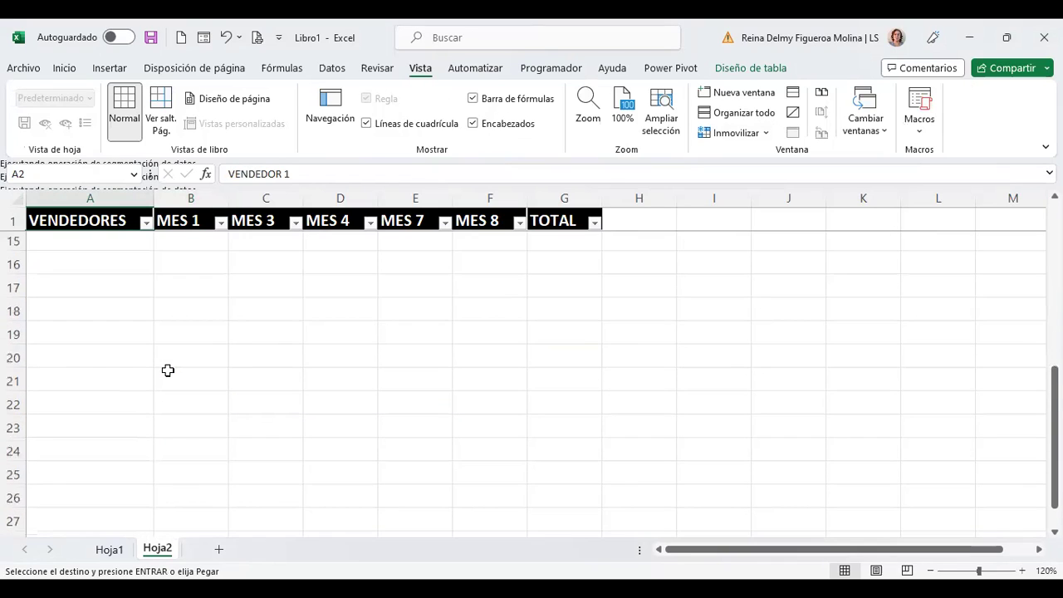
scroll(30, 266, down, 2)
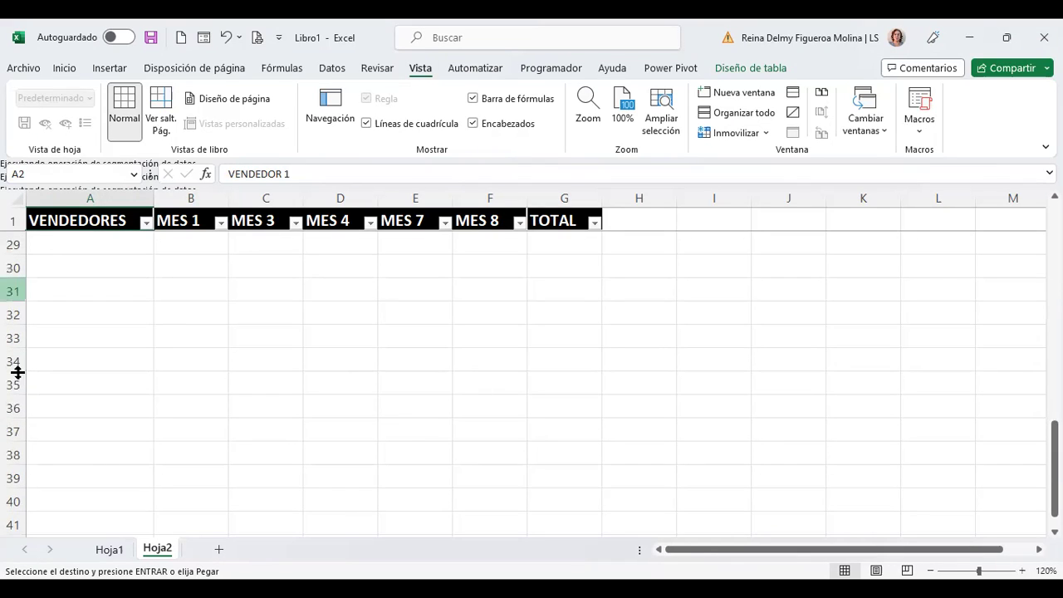
scroll(84, 220, down, 2)
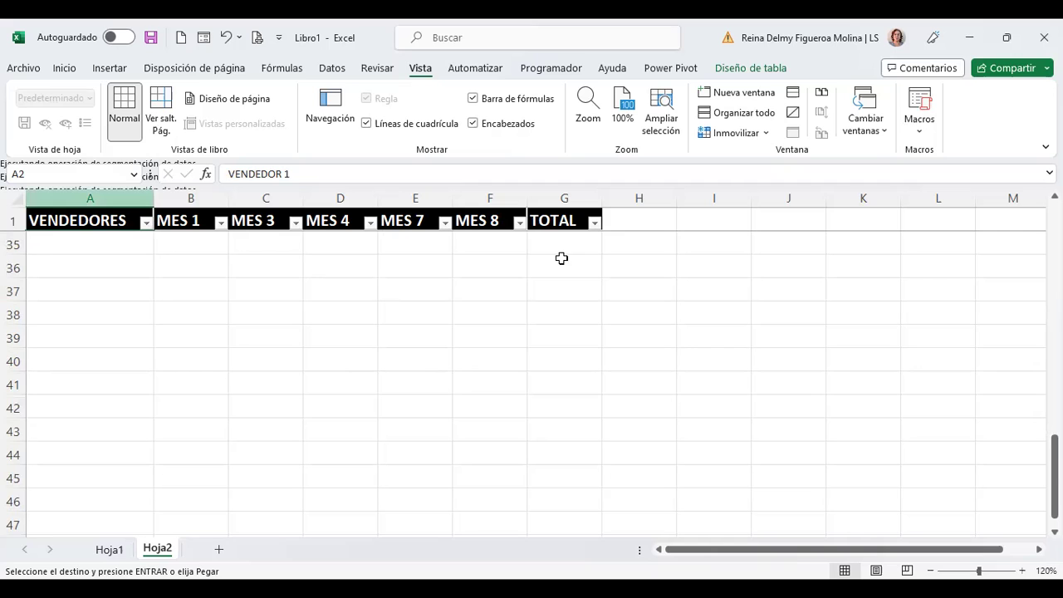
scroll(456, 308, up, 10)
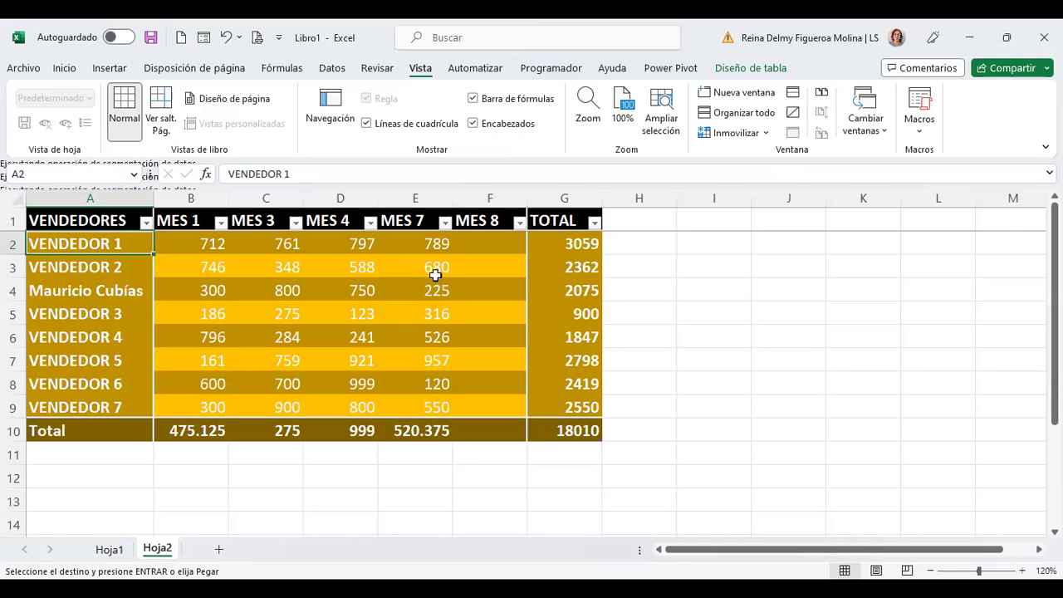
key(Right)
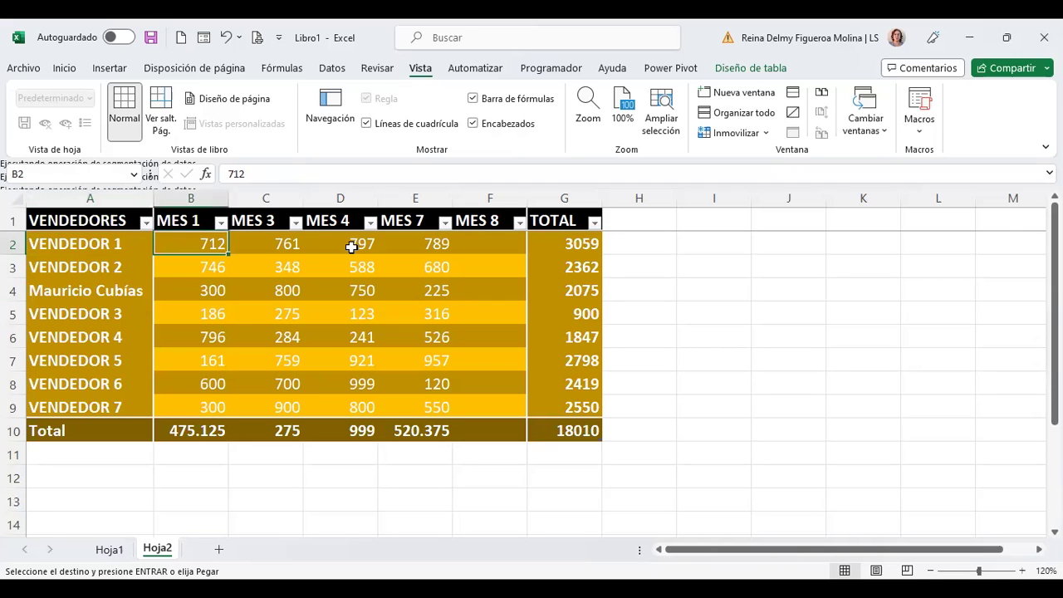
key(Right)
key(Right)
key(Right)
key(Right)
key(Right)
key(Right)
key(Right)
key(Right)
key(Right)
key(Right)
key(Right)
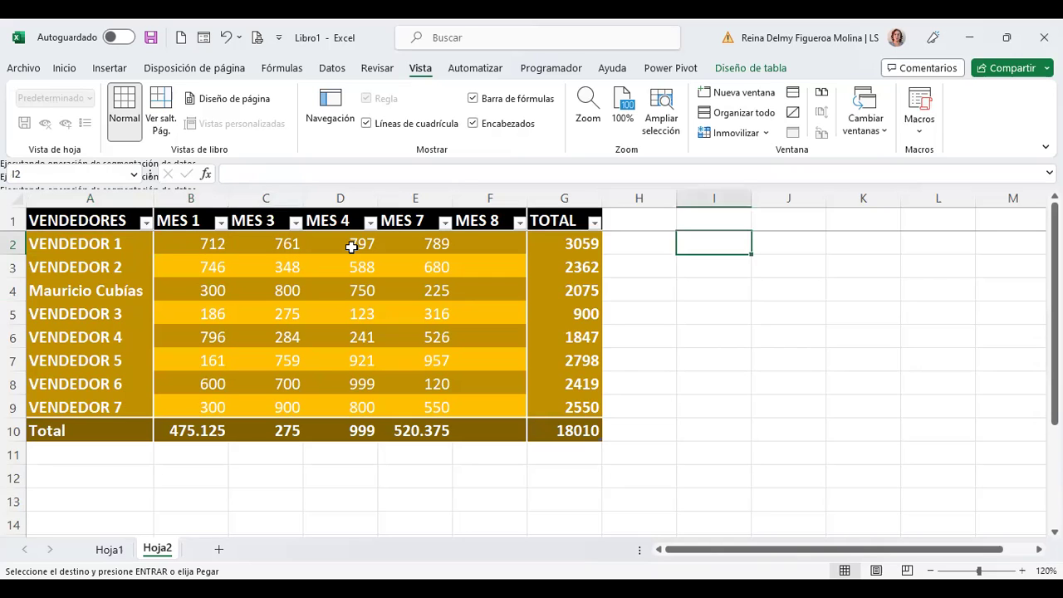
key(Right)
key(Right)
key(Right)
key(Right)
key(Right)
key(Right)
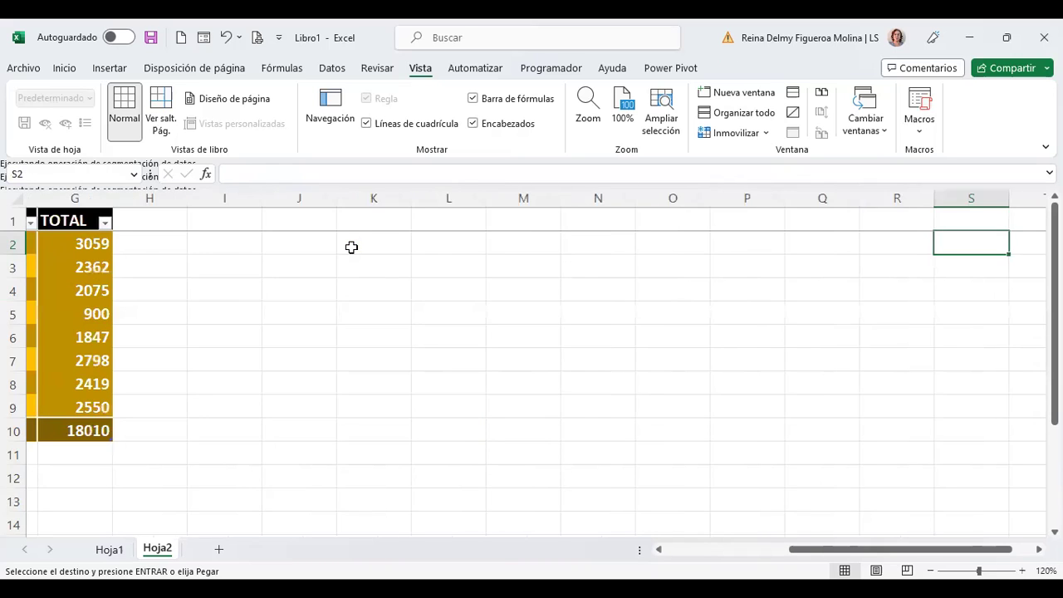
key(Home)
drag(108, 241, 104, 393)
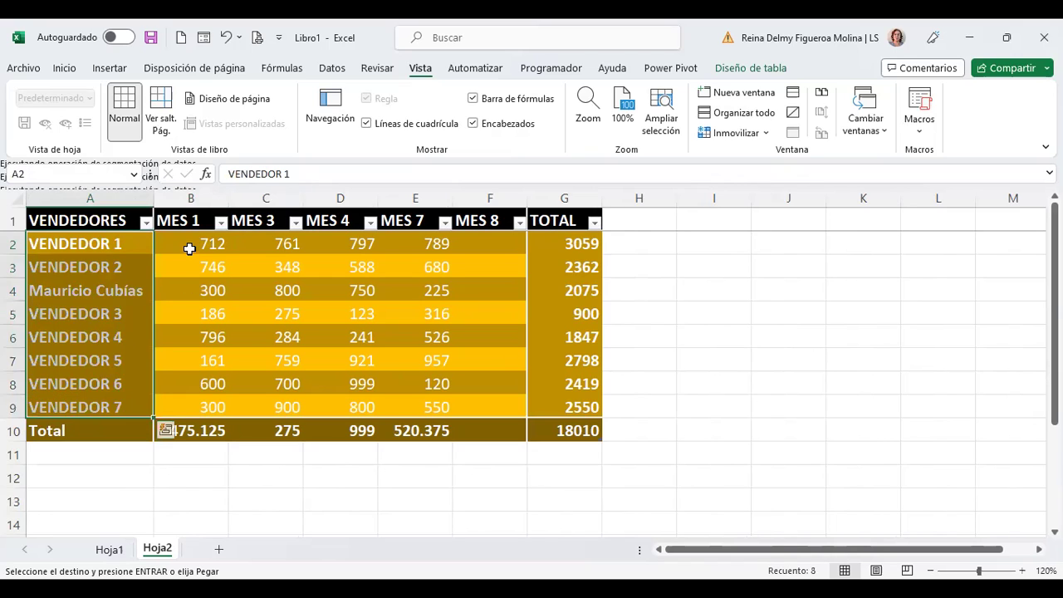
Step: Freeze panes at B2 so row 1 and column A stay fixed, testing along row 2
click(188, 247)
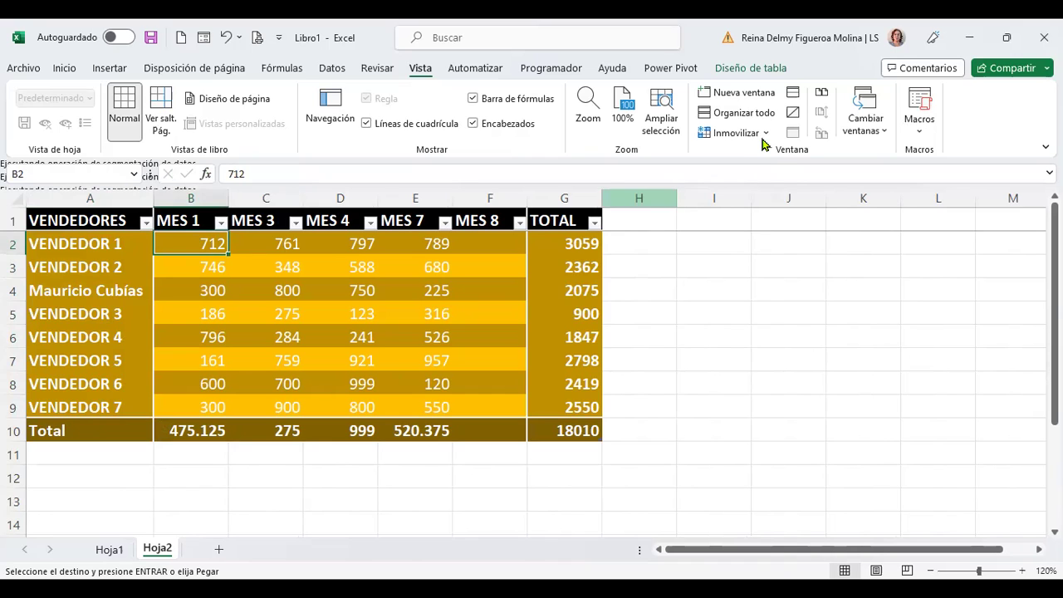
key(alt+w)
key(f)
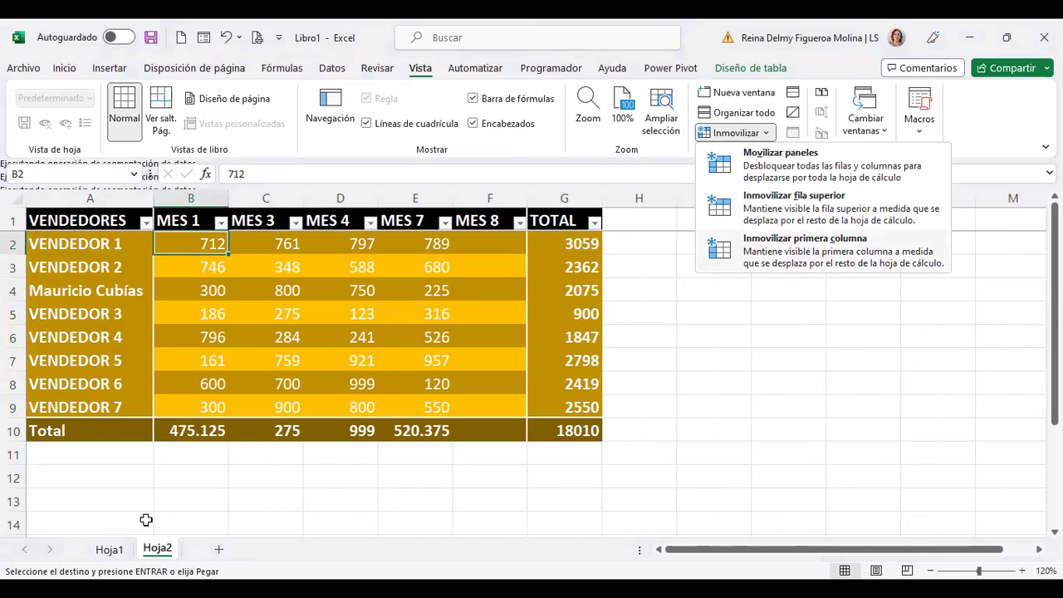
key(c)
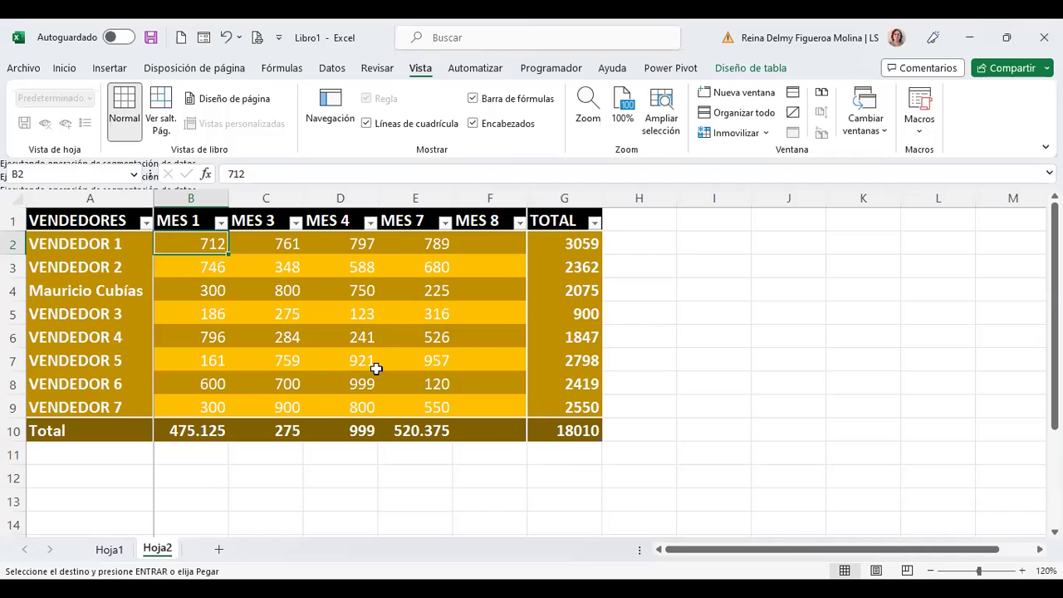
key(Right)
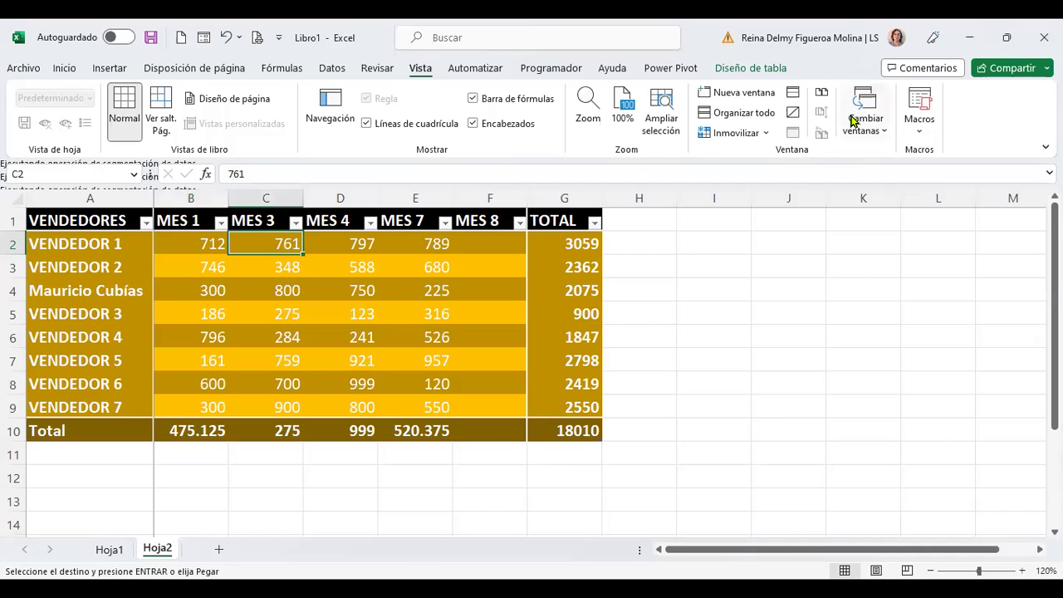
key(Right)
key(Right)
key(Right)
key(Right)
key(Right)
key(Right)
key(Right)
key(Right)
key(Right)
key(Right)
key(Right)
key(Right)
key(Right)
key(Right)
key(Right)
key(Right)
key(Right)
key(Right)
key(Right)
key(Right)
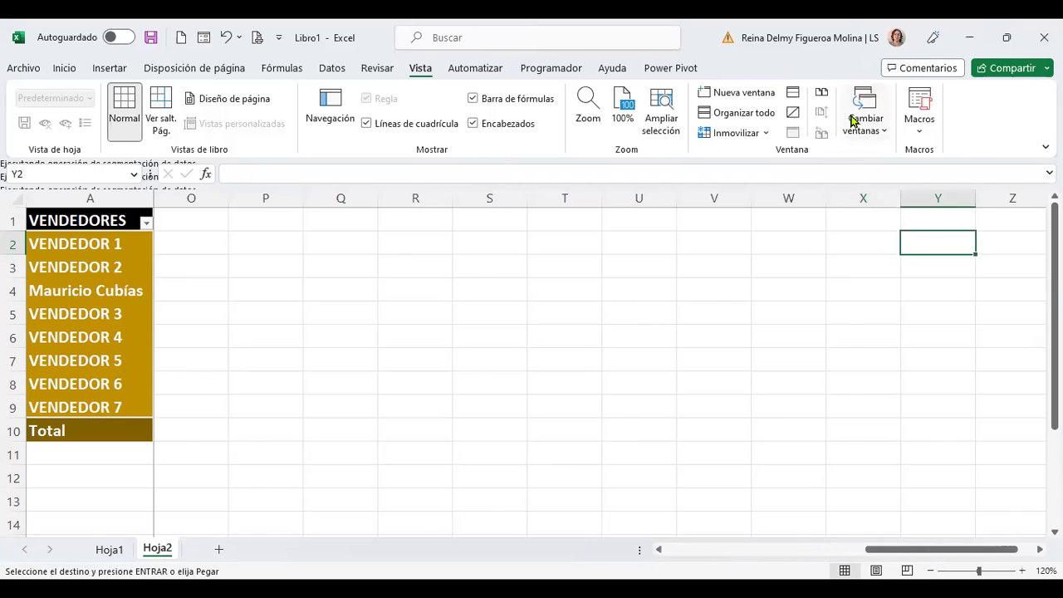
key(Right)
key(Right)
key(Right)
key(Right)
key(Right)
key(Right)
key(Right)
key(Right)
key(Right)
key(Right)
key(Right)
key(Right)
key(Right)
key(Right)
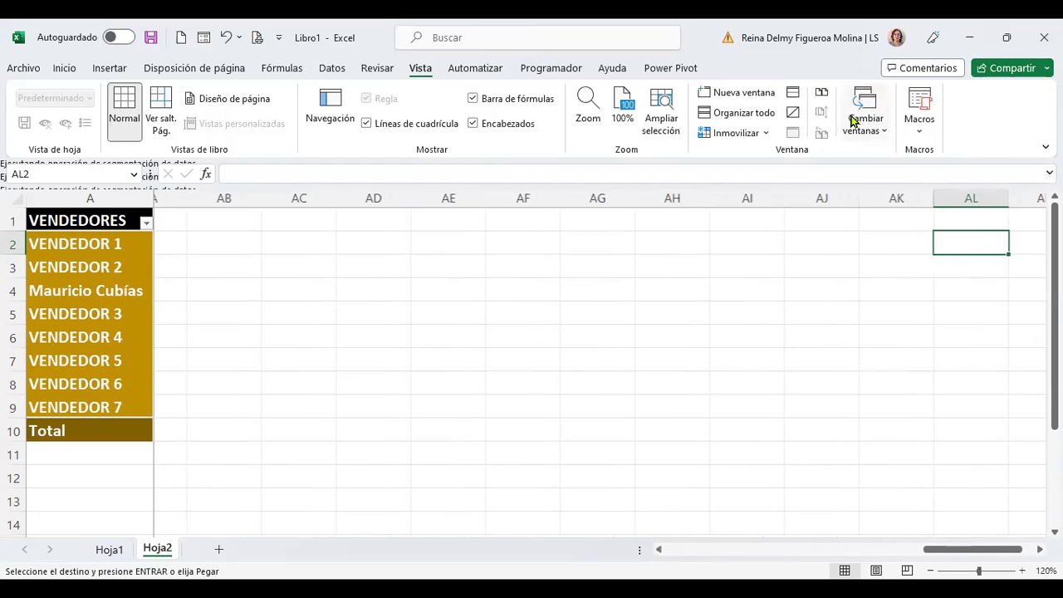
key(Right)
key(Right)
key(Right)
key(Right)
key(Right)
key(Right)
key(Right)
key(Right)
key(Right)
key(Right)
key(Right)
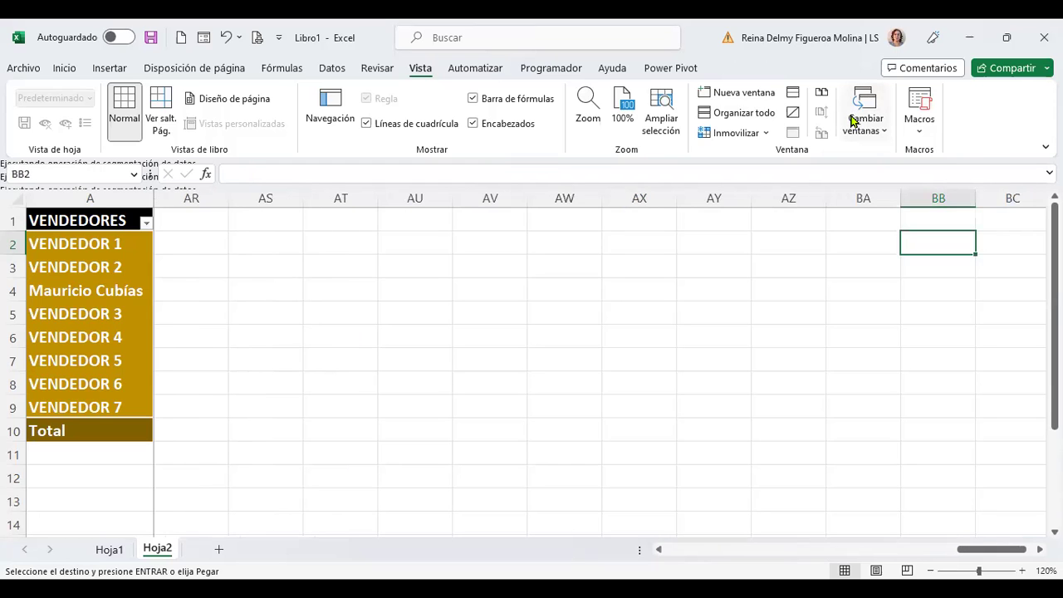
key(ctrl+Home)
click(193, 244)
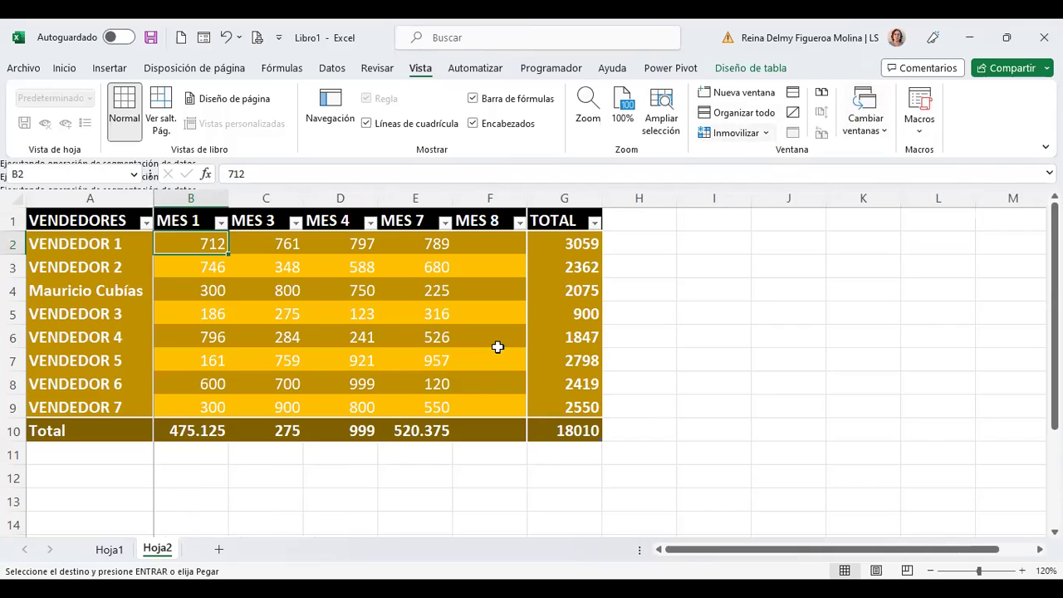
Step: Verify the frozen panes by scrolling and moving right, then inspect the TOTAL formula in G2
scroll(477, 381, down, 5)
scroll(479, 383, up, 5)
scroll(479, 384, down, 6)
scroll(479, 385, up, 6)
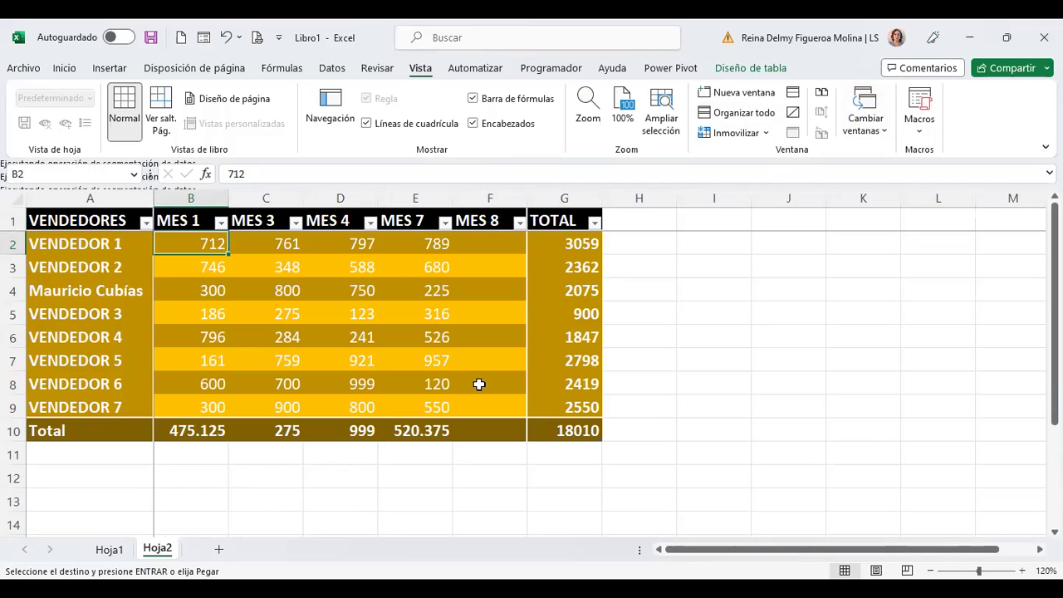
key(Right)
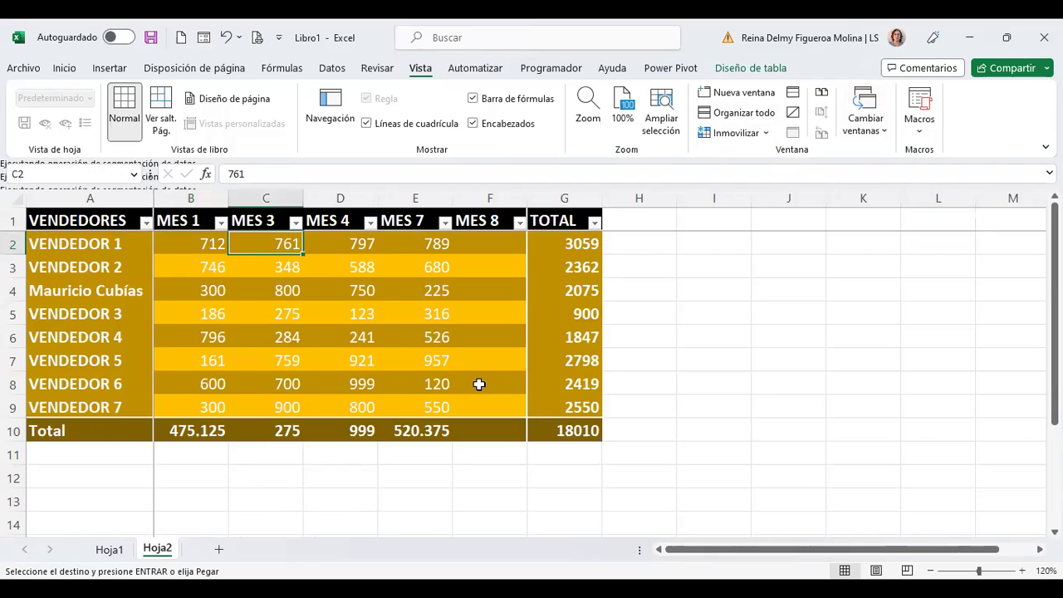
key(Right)
key(Right)
key(Right)
key(Right)
key(Right)
key(Right)
key(Right)
key(Right)
key(Right)
key(Right)
key(Right)
key(Right)
key(Right)
key(Right)
key(Right)
key(Right)
key(Right)
key(Right)
key(Right)
key(Right)
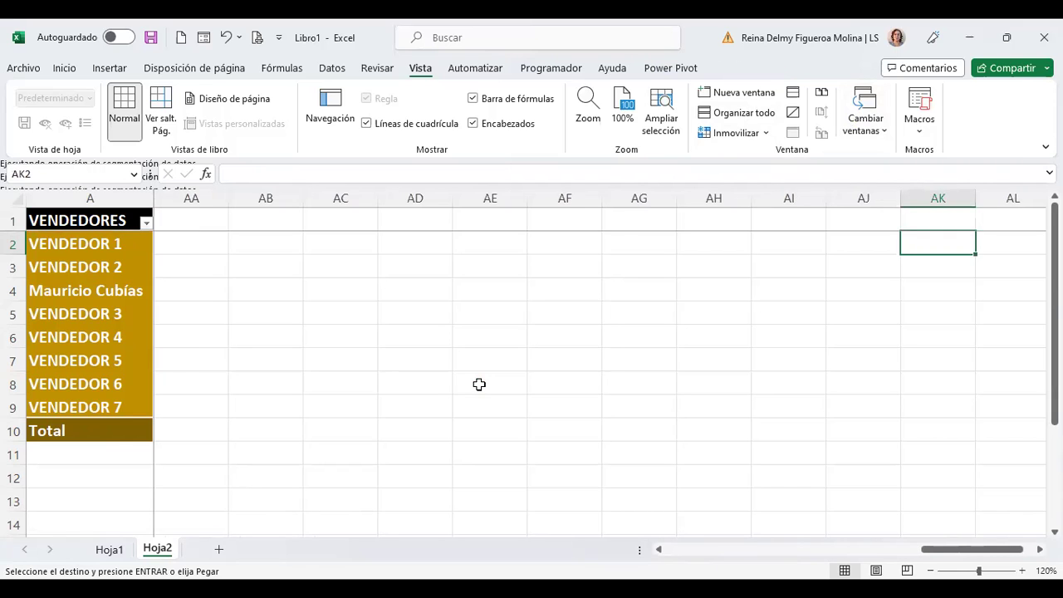
key(Home)
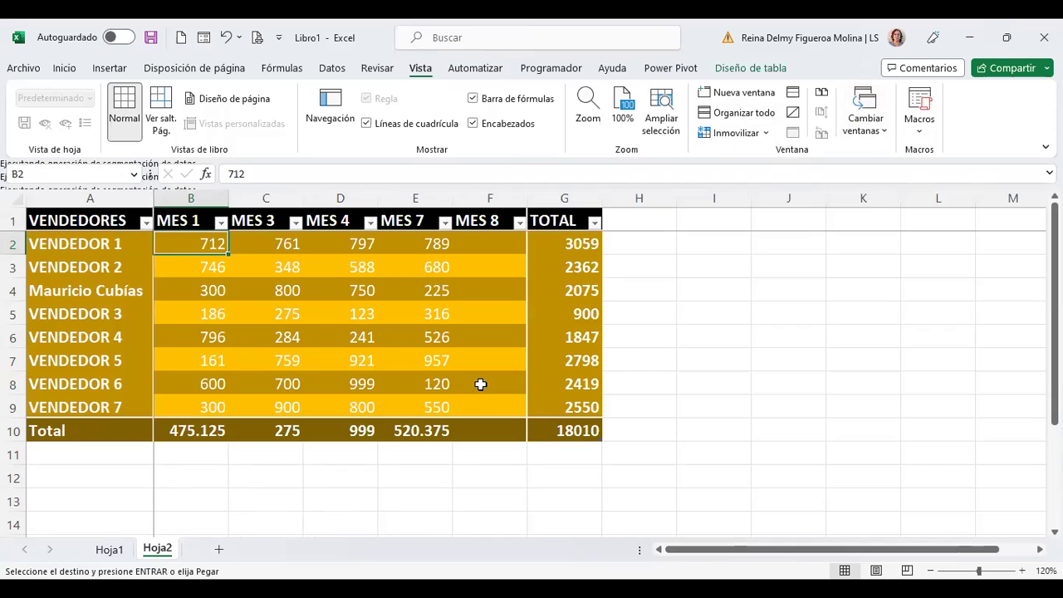
click(582, 242)
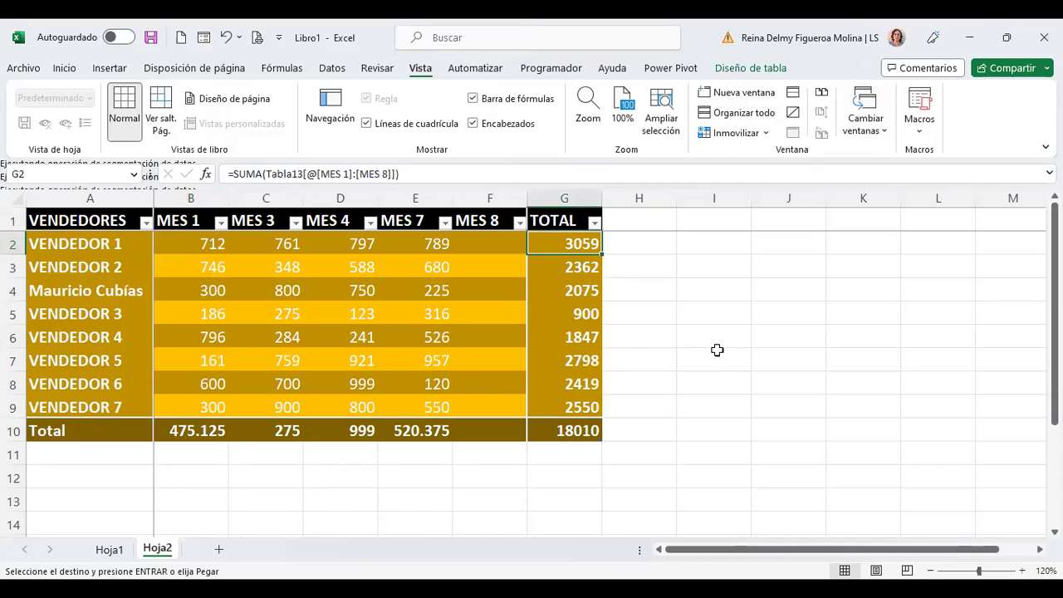
Step: Review Tabla13's design settings from cell B3 and switch back to Hoja1
click(208, 262)
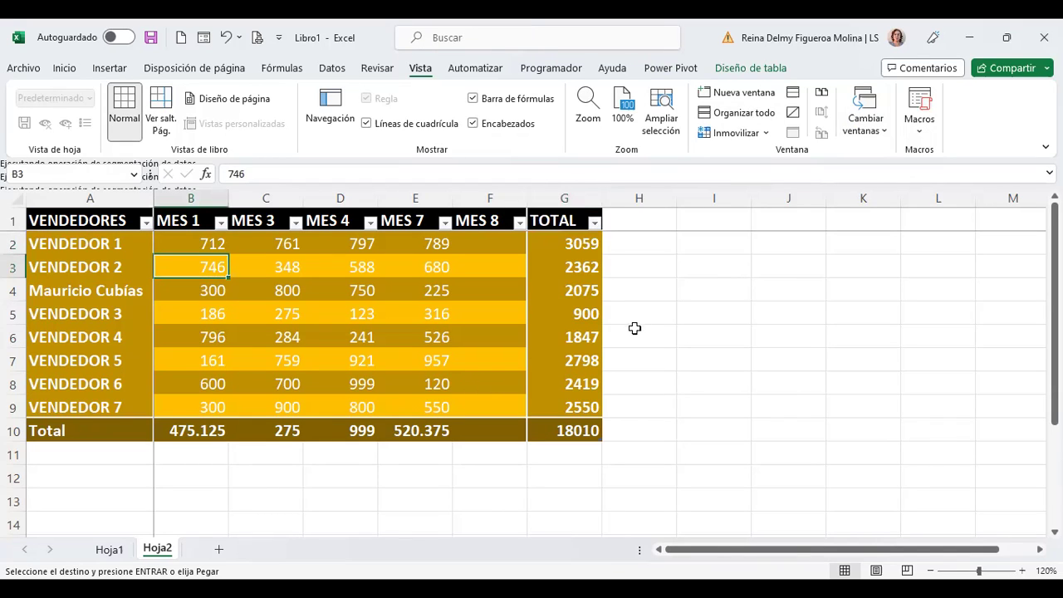
click(775, 69)
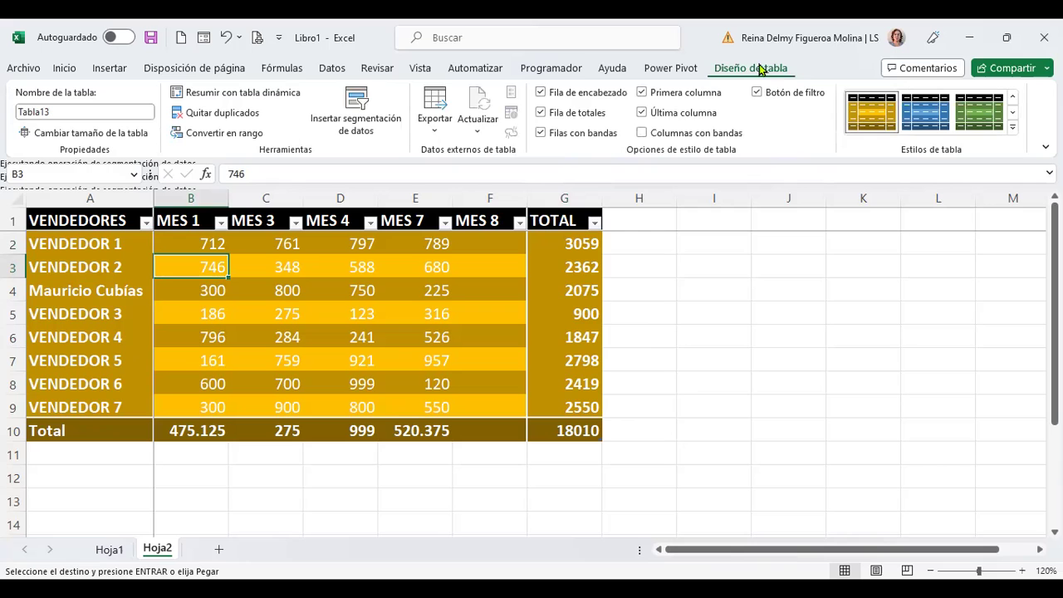
click(109, 550)
Step: Unfreeze Hoja1's panes with Vista > Inmovilizar > Movilizar paneles
click(841, 473)
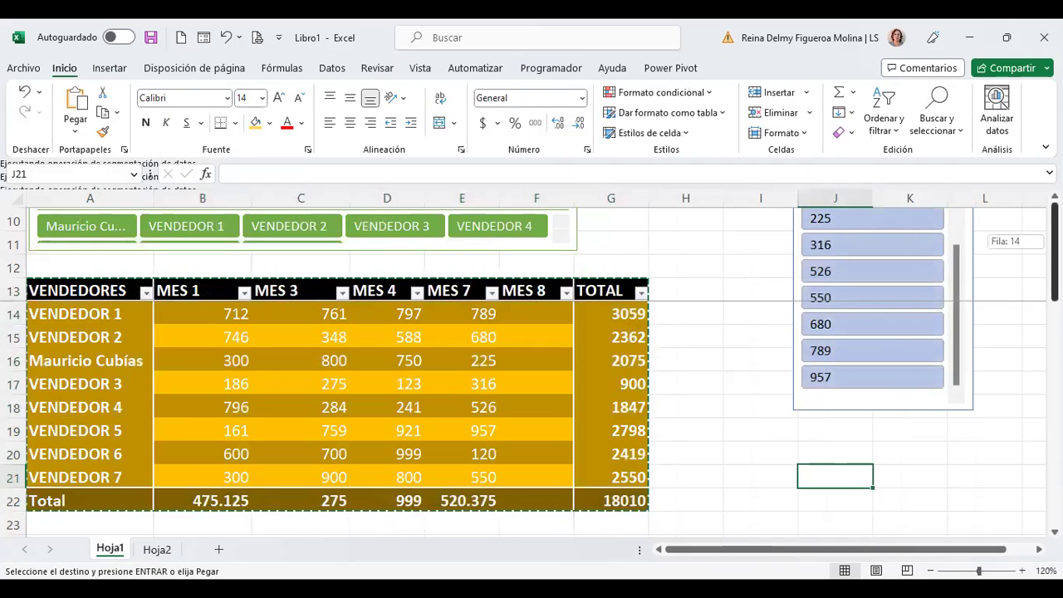
click(700, 266)
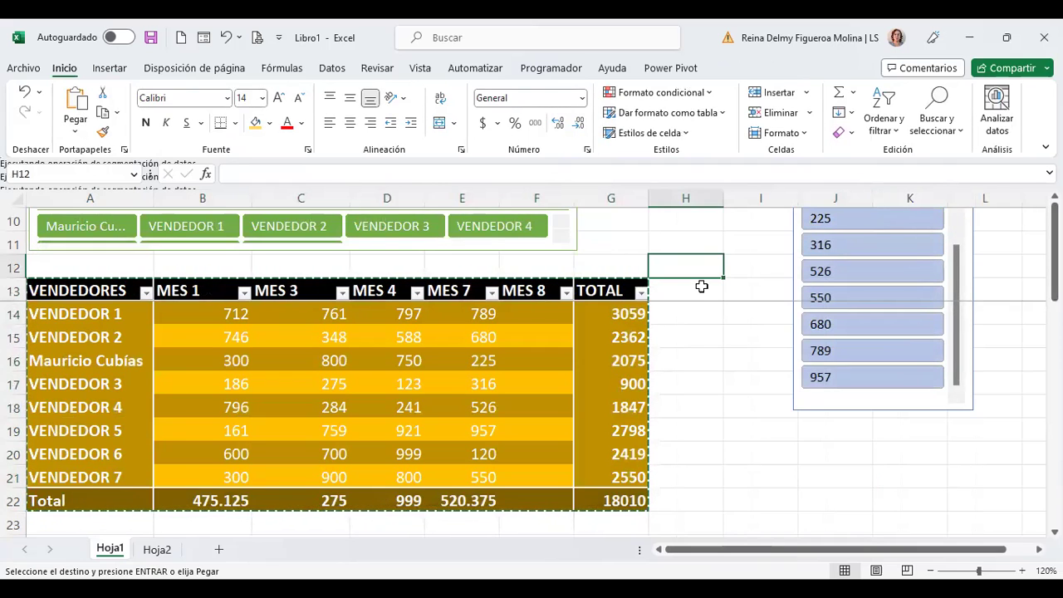
key(ctrl+Home)
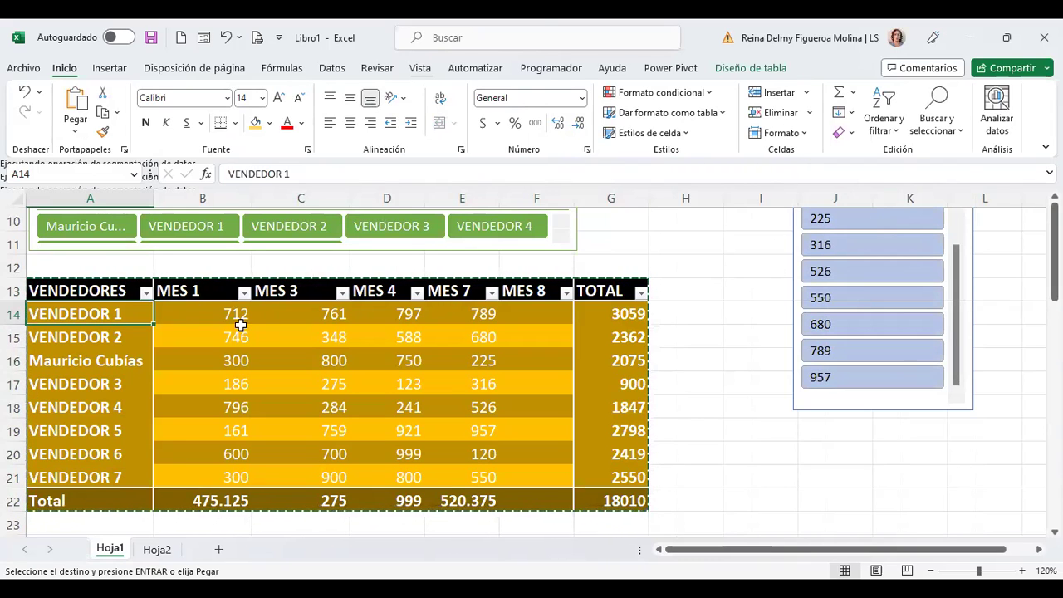
click(181, 322)
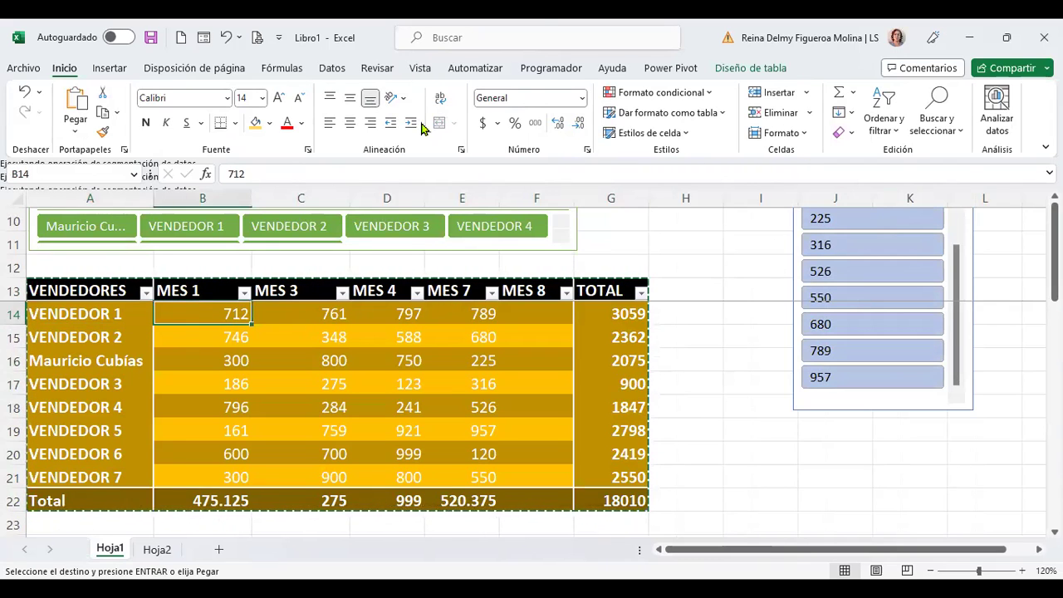
click(419, 68)
click(766, 133)
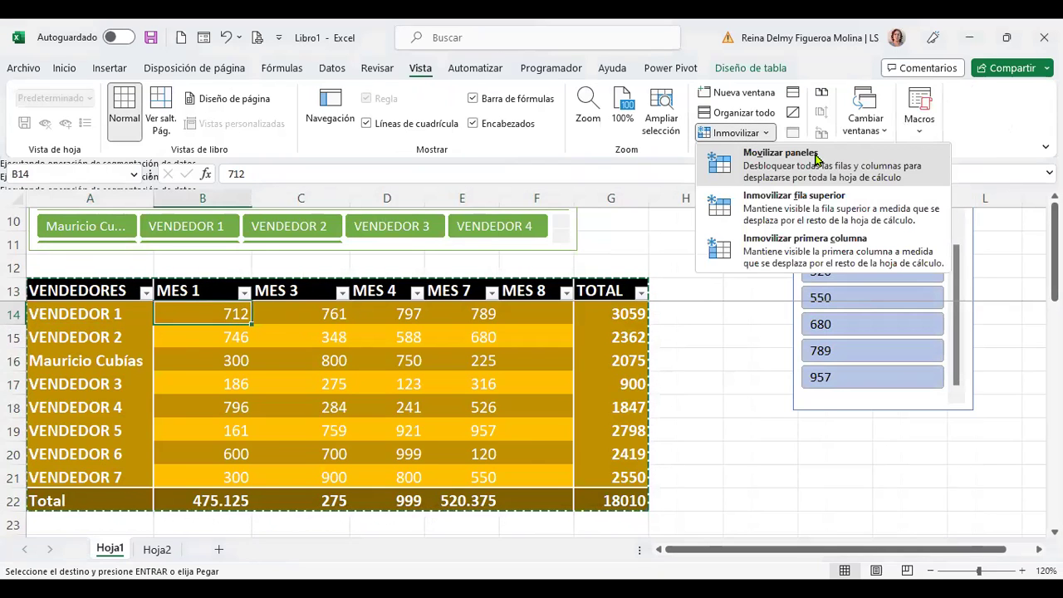
click(748, 151)
scroll(729, 417, down, 1)
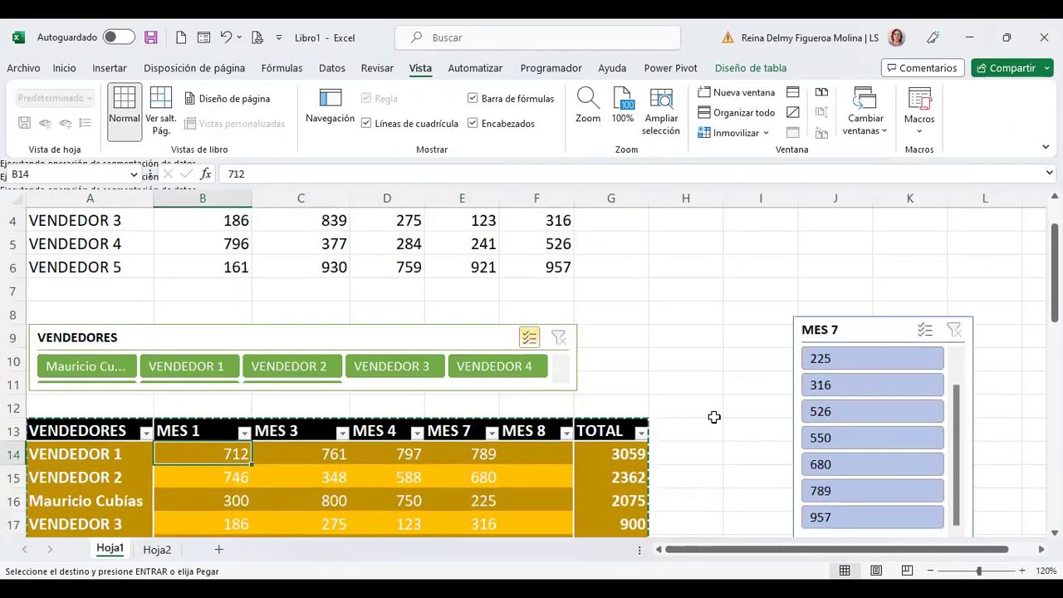
Step: Cancel the pending table copy and review the MES 7 slicer's settings
key(Escape)
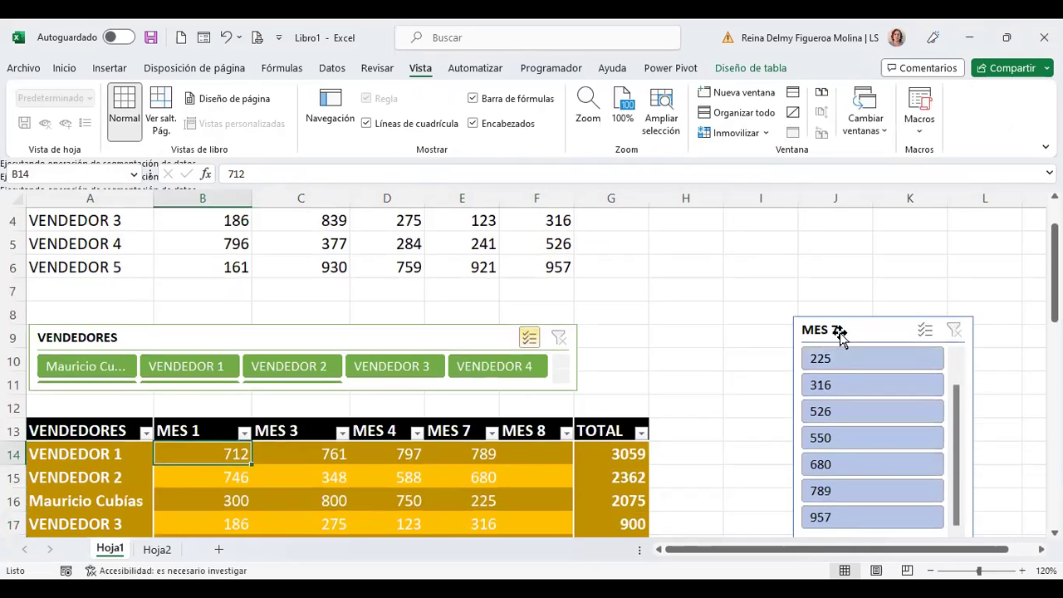
click(835, 332)
click(748, 70)
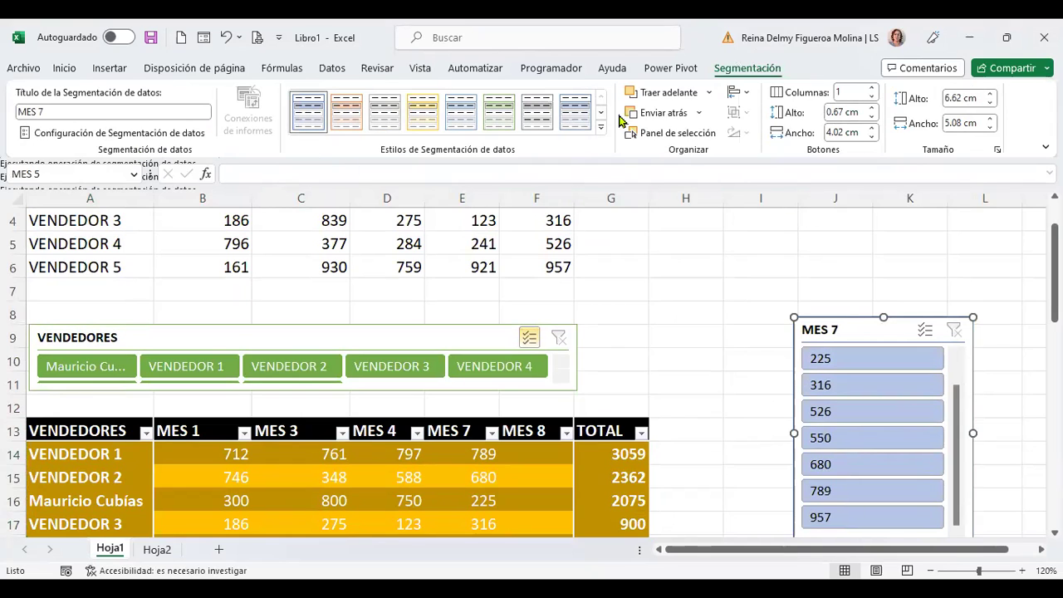
click(731, 369)
Step: Check a sales table value and reselect the MES 7 slicer
scroll(734, 399, down, 2)
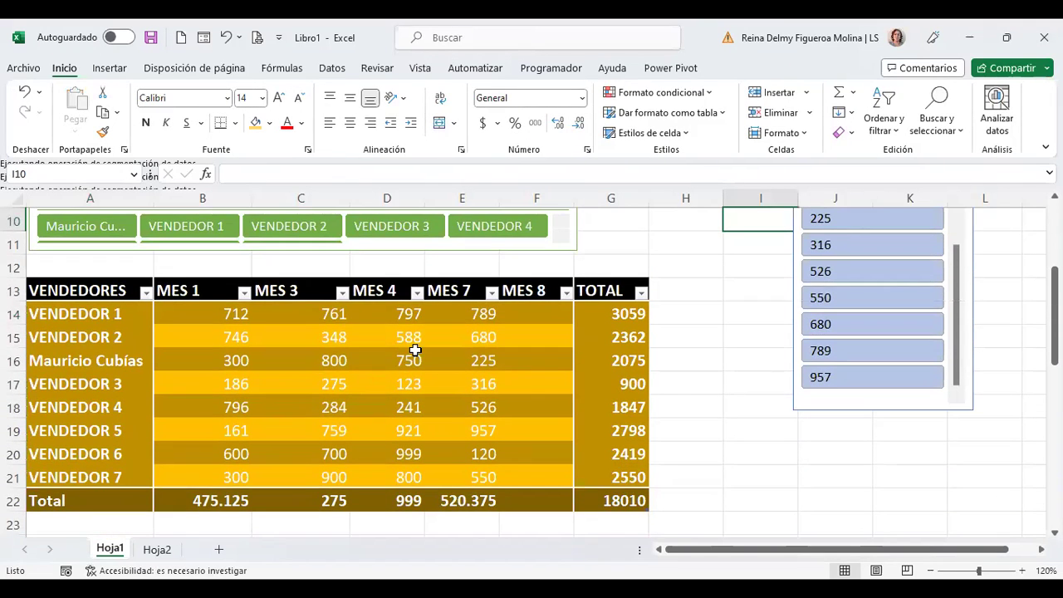
click(413, 358)
scroll(761, 429, up, 3)
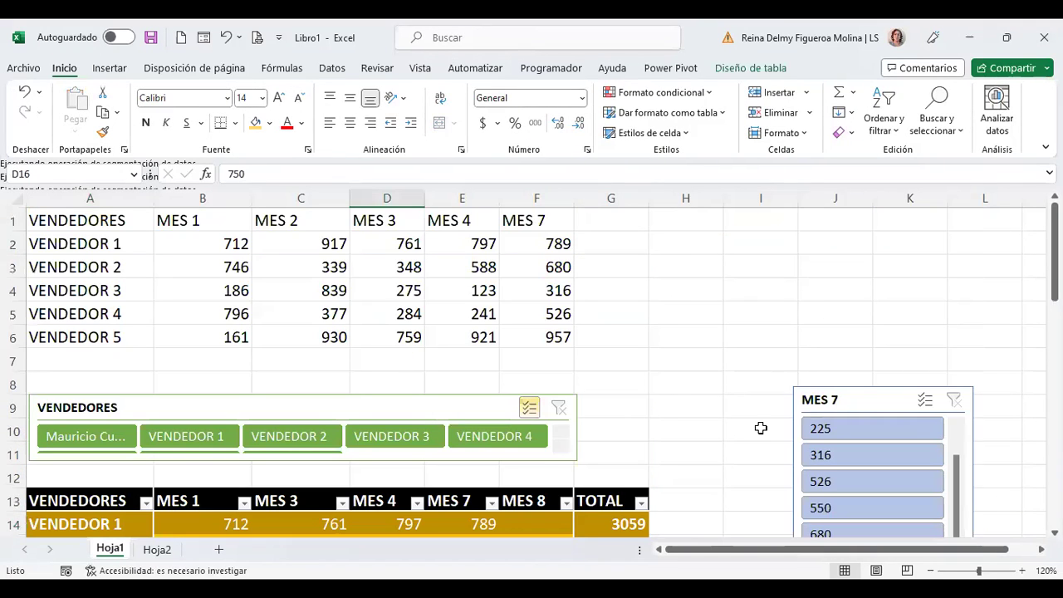
click(859, 400)
click(604, 427)
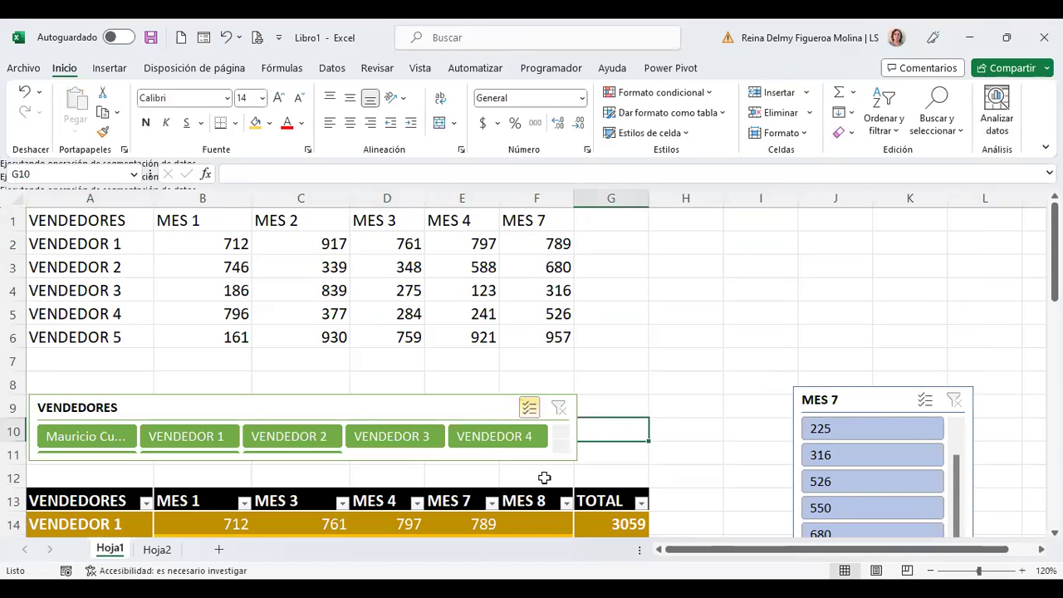
Step: Scroll past the Total row (475.125, 275, 999, 520.375, 18010) to the MES 1/MES 2 pivot summary
scroll(414, 506, down, 1)
scroll(419, 491, down, 2)
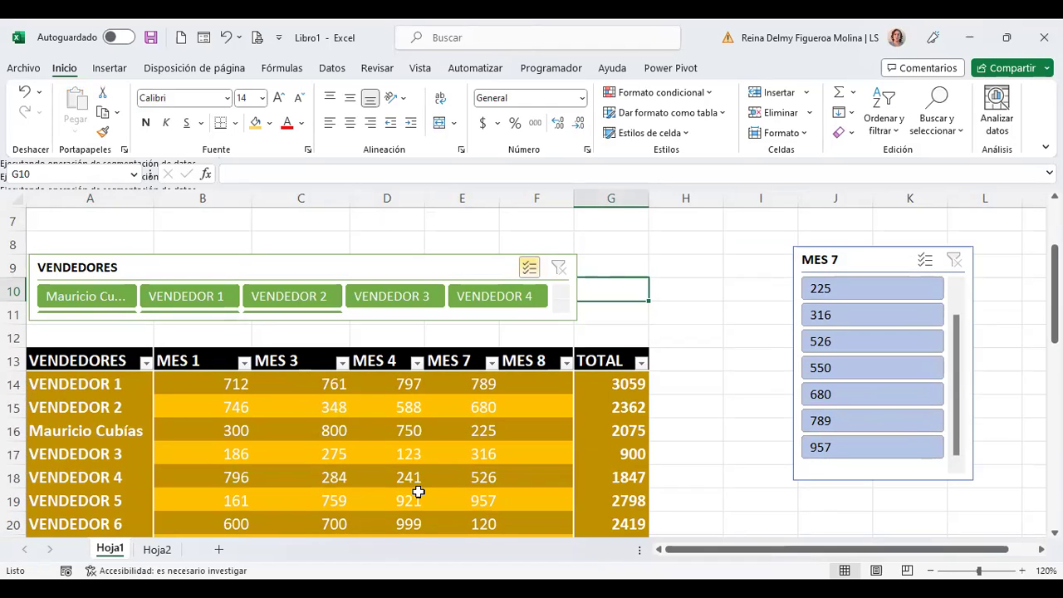
scroll(584, 456, down, 3)
scroll(584, 456, up, 1)
scroll(585, 456, up, 4)
scroll(297, 450, down, 1)
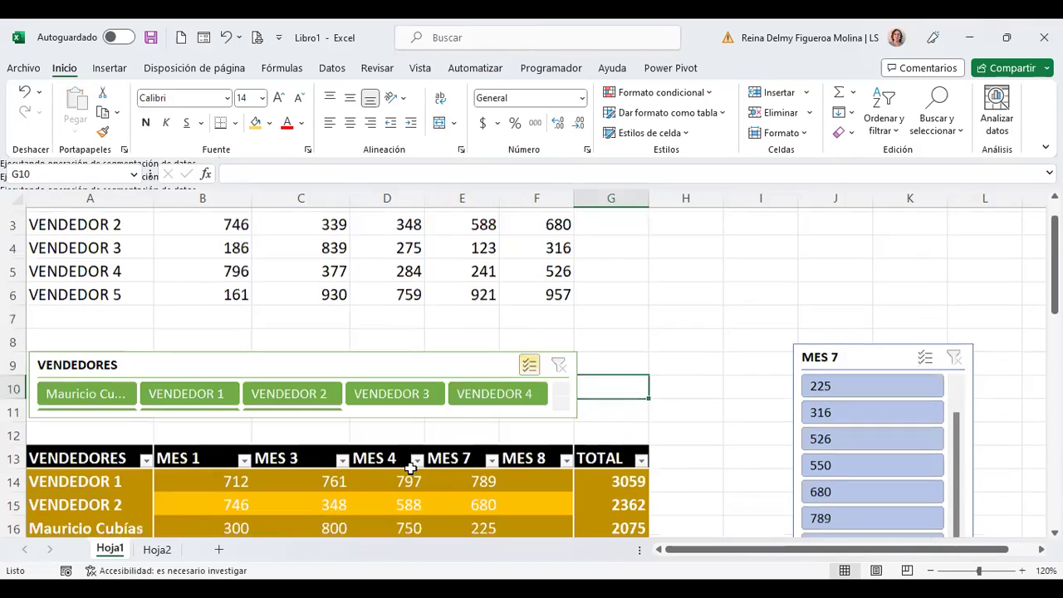
click(296, 449)
scroll(531, 440, down, 1)
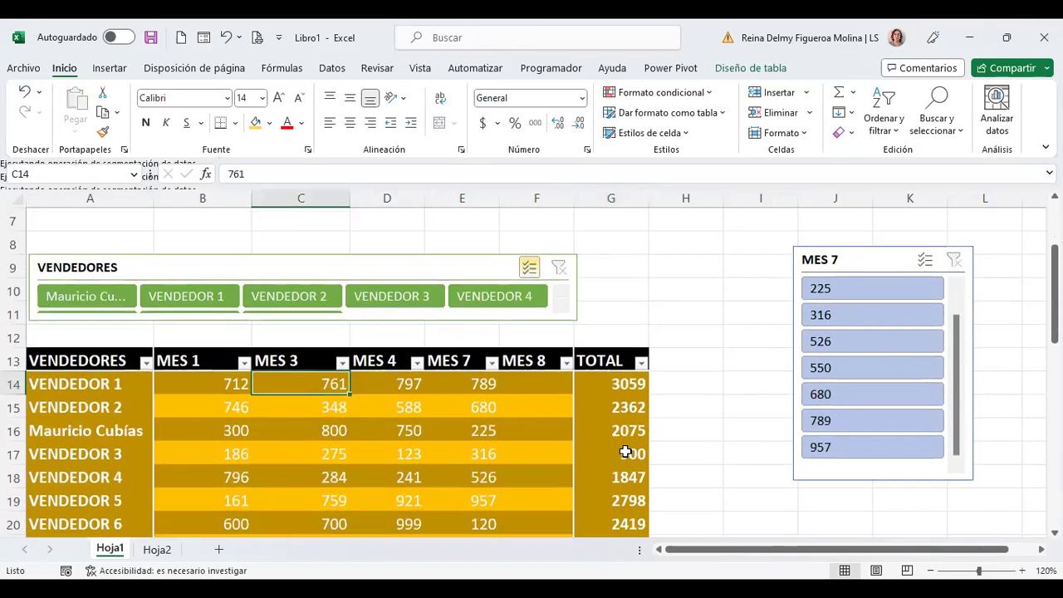
scroll(664, 450, up, 1)
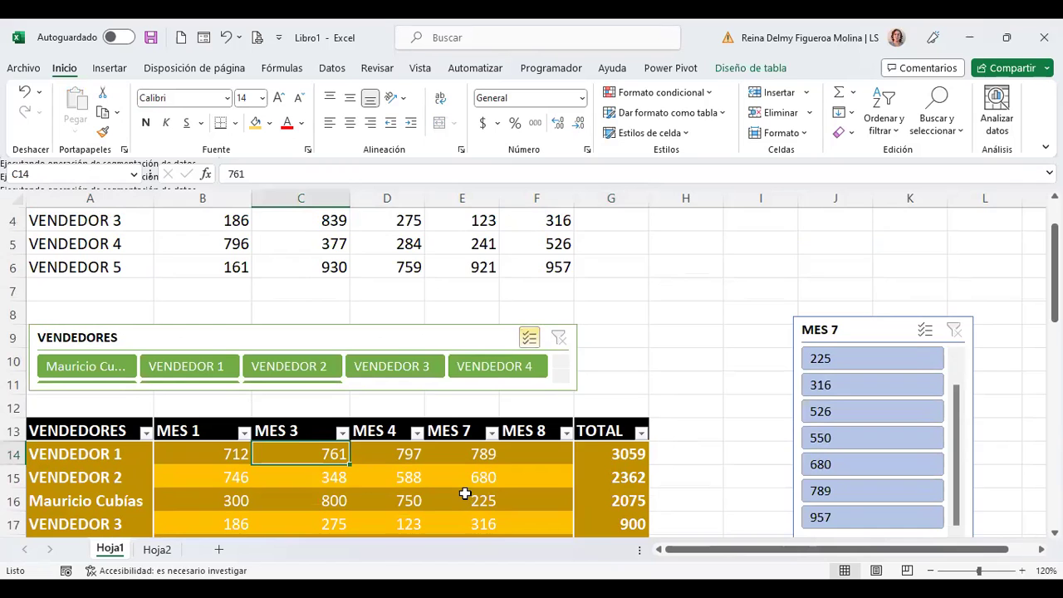
scroll(463, 493, down, 3)
scroll(464, 493, down, 4)
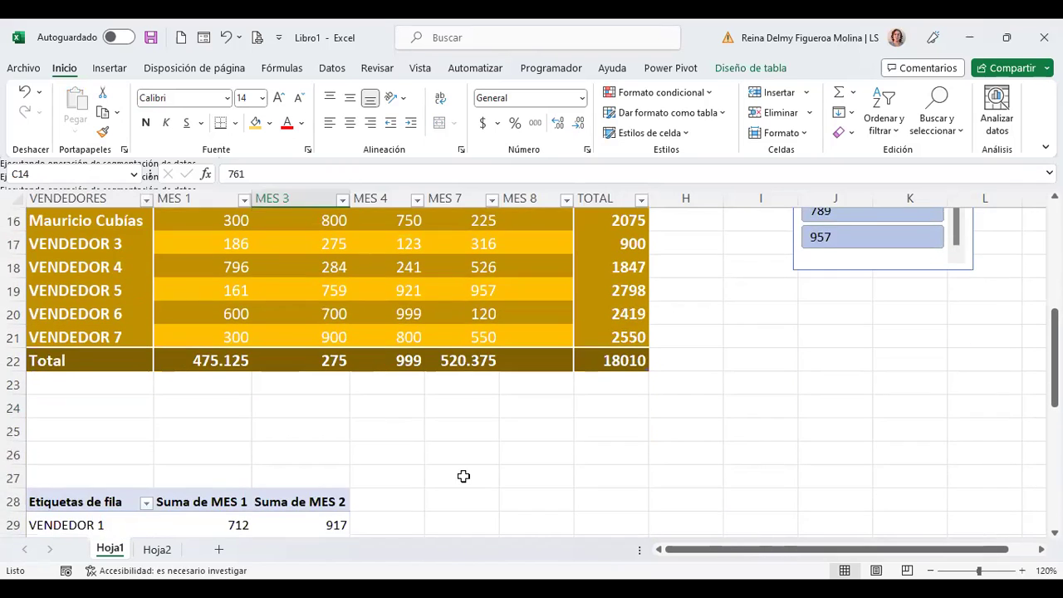
Step: Show the pivot's field list, then close it by selecting an empty cell beside the table
click(317, 360)
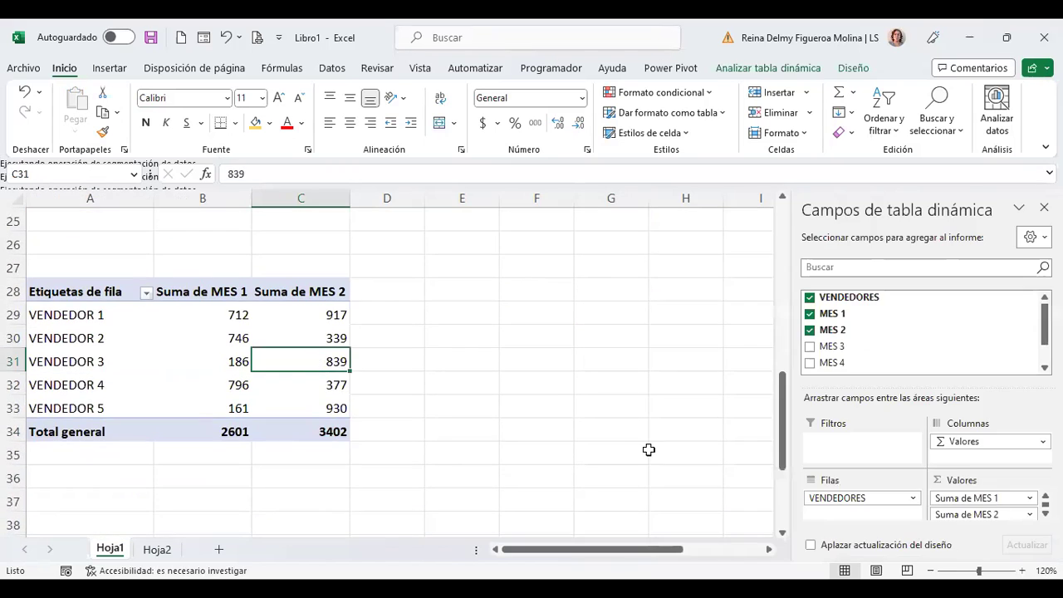
scroll(648, 448, up, 6)
scroll(648, 450, up, 2)
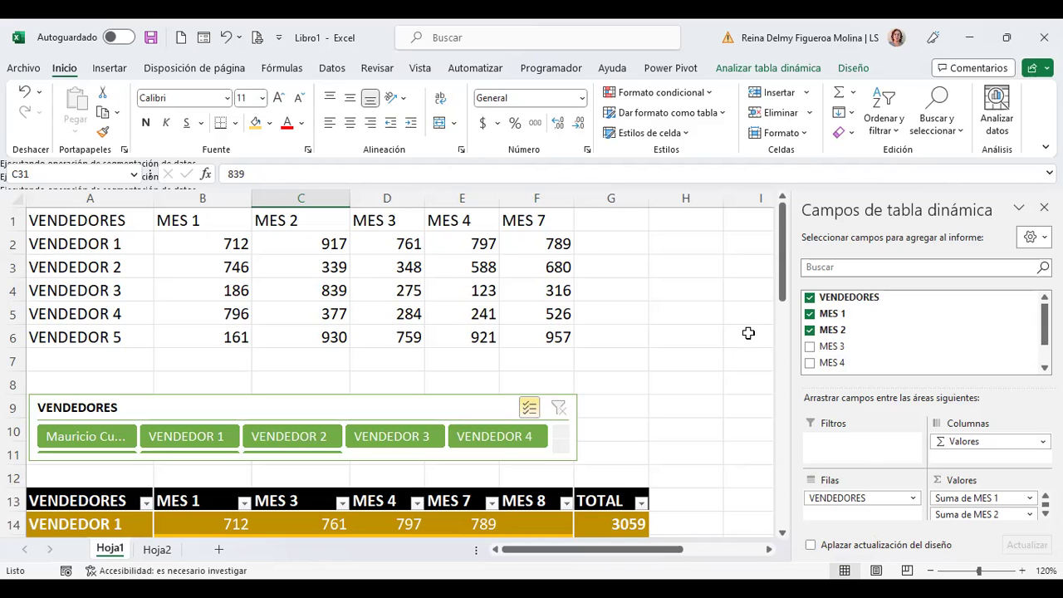
click(715, 361)
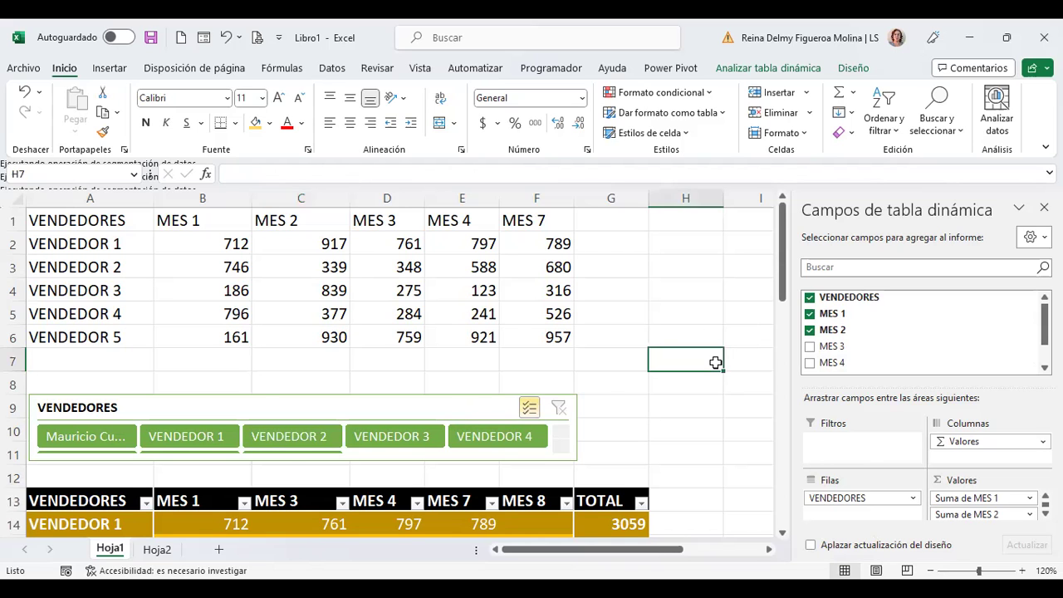
scroll(715, 362, down, 1)
scroll(715, 362, down, 2)
click(614, 381)
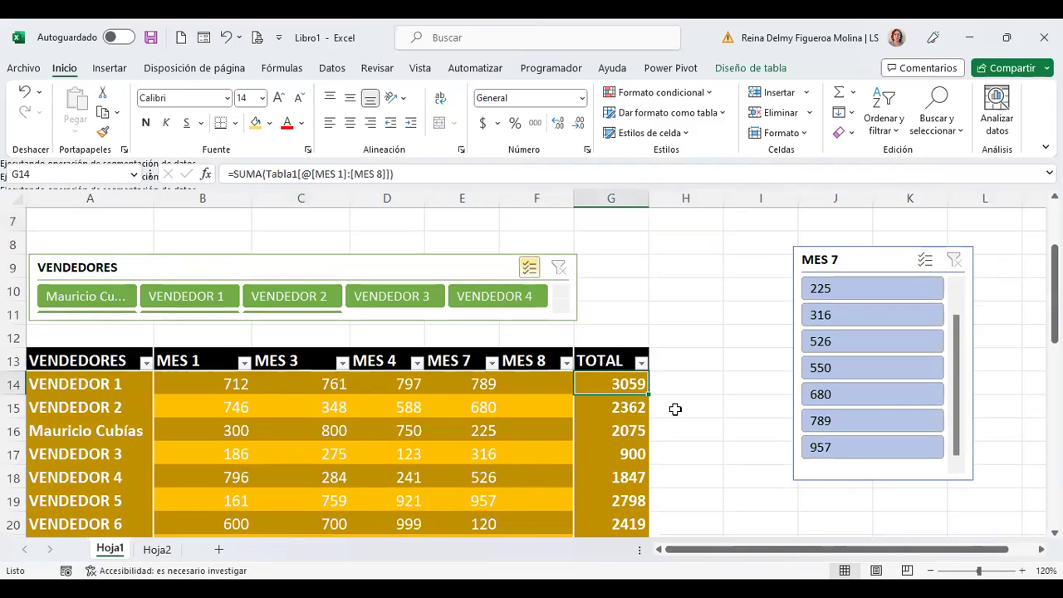
scroll(675, 401, up, 2)
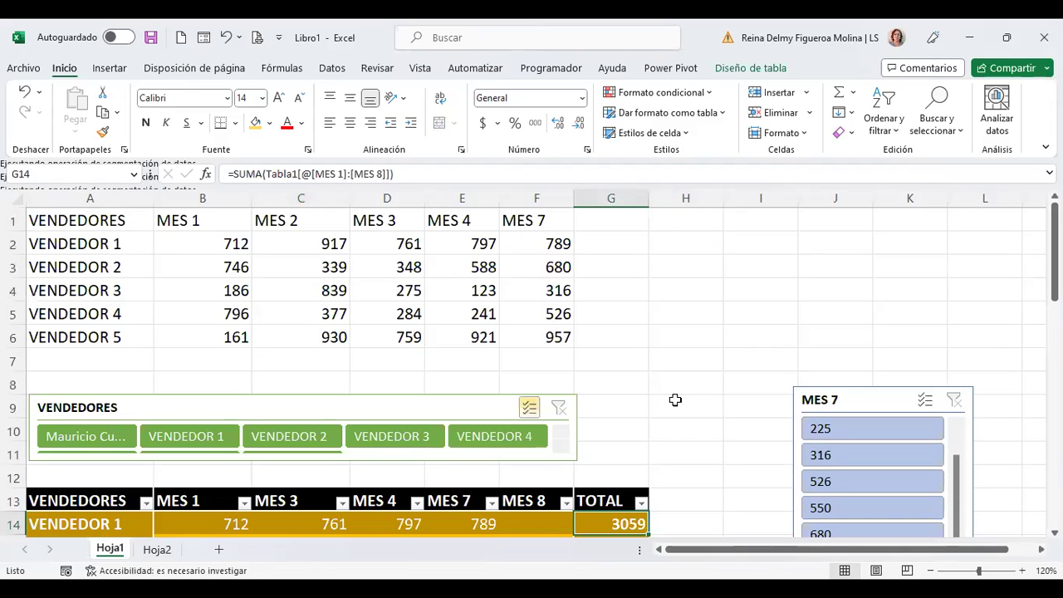
click(208, 244)
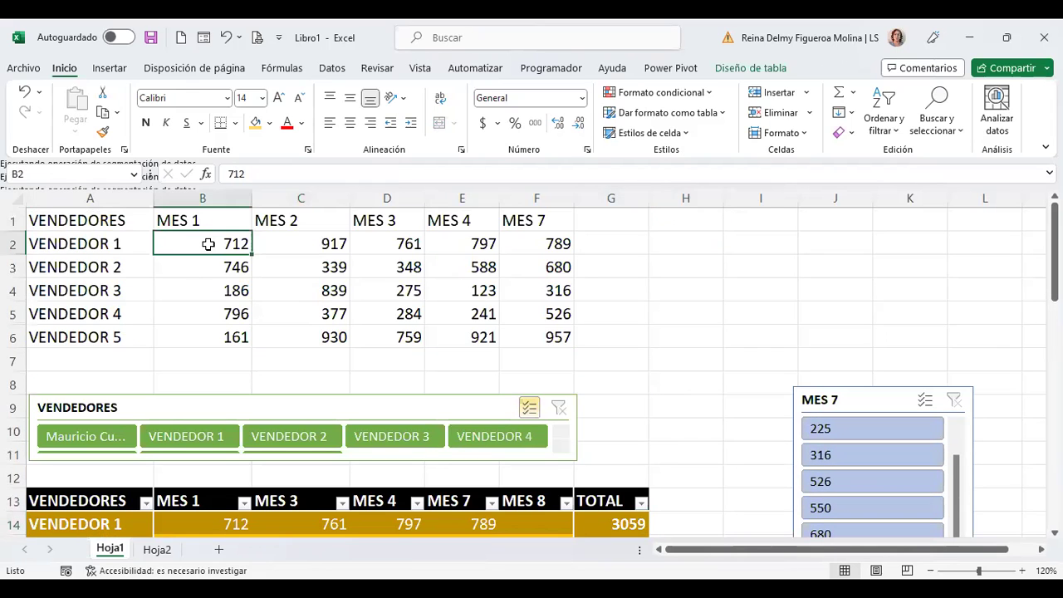
click(394, 238)
click(554, 339)
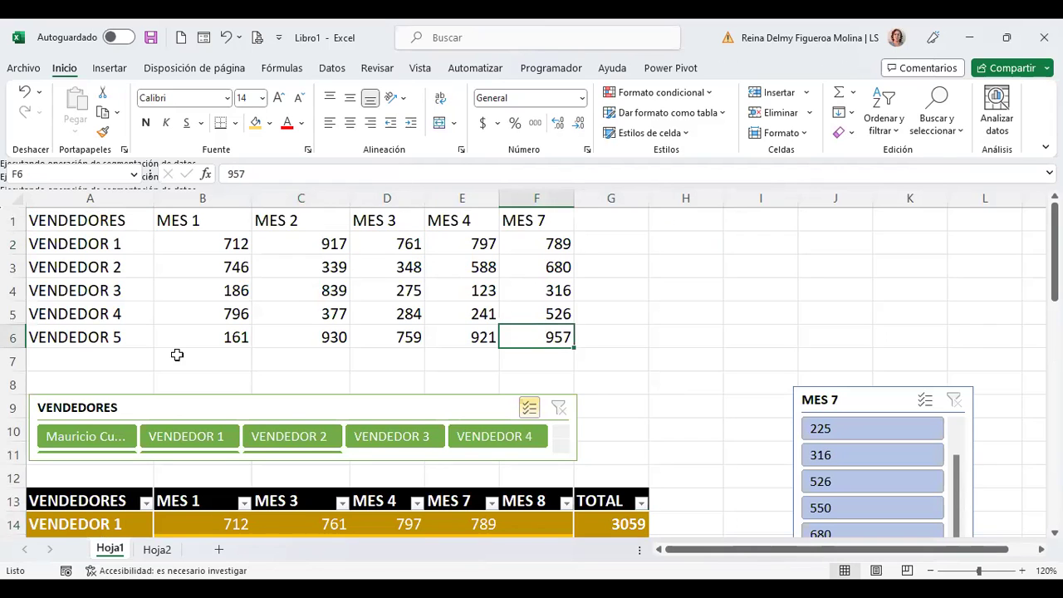
click(200, 245)
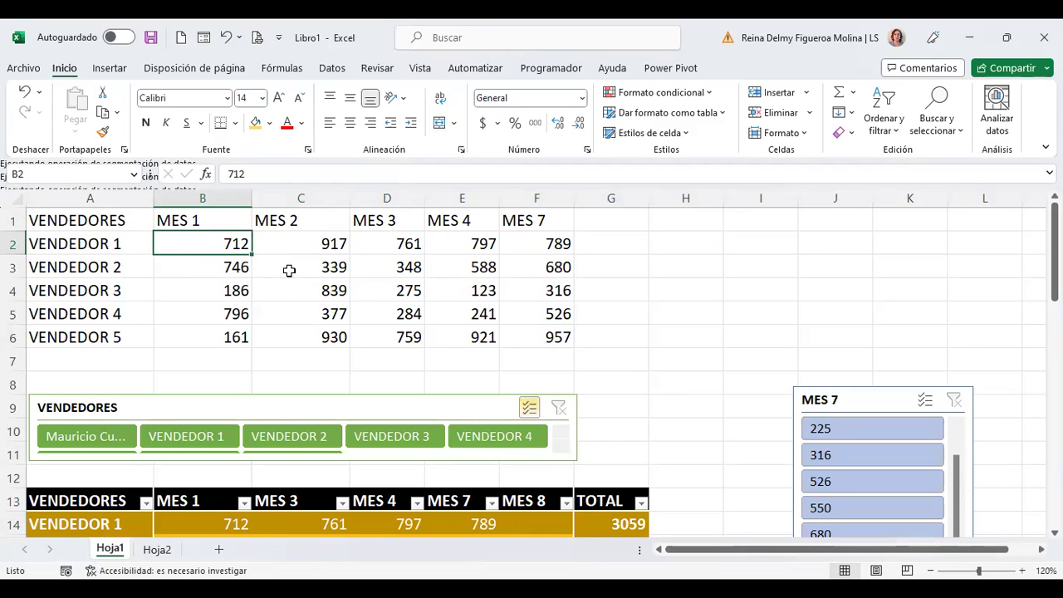
click(298, 243)
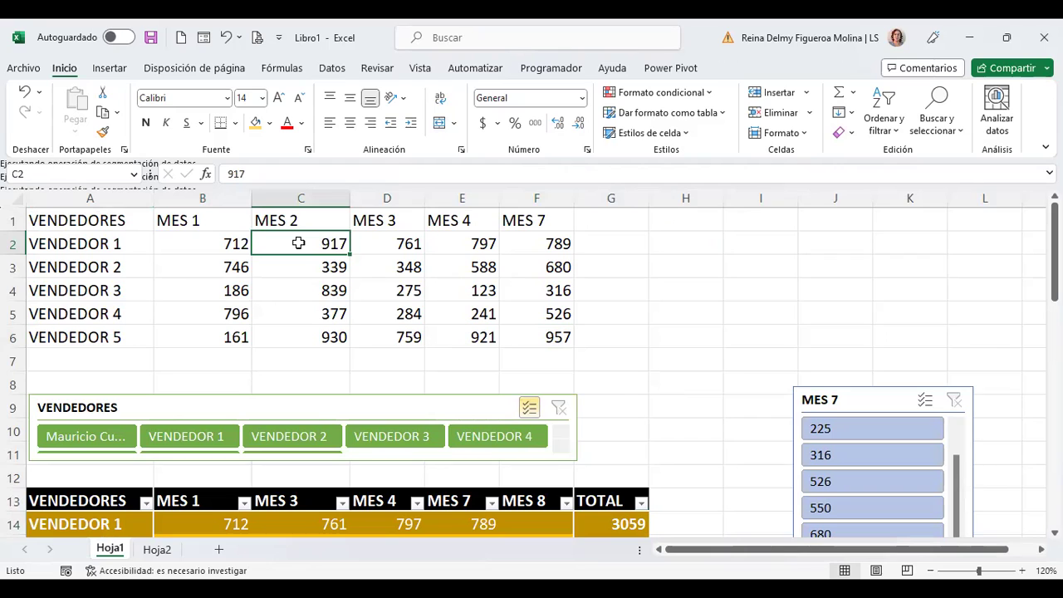
click(536, 242)
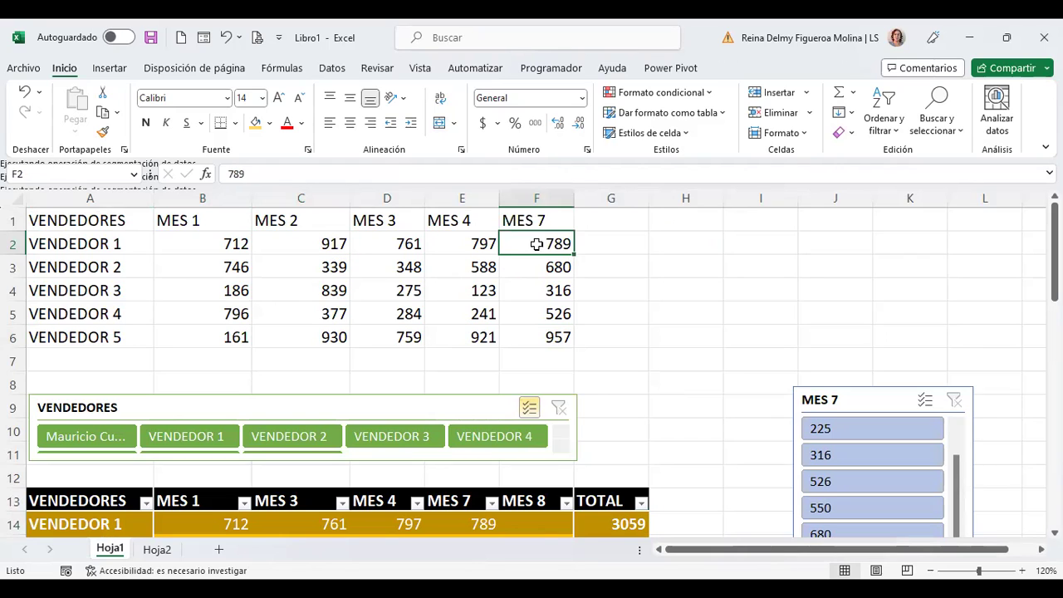
click(546, 331)
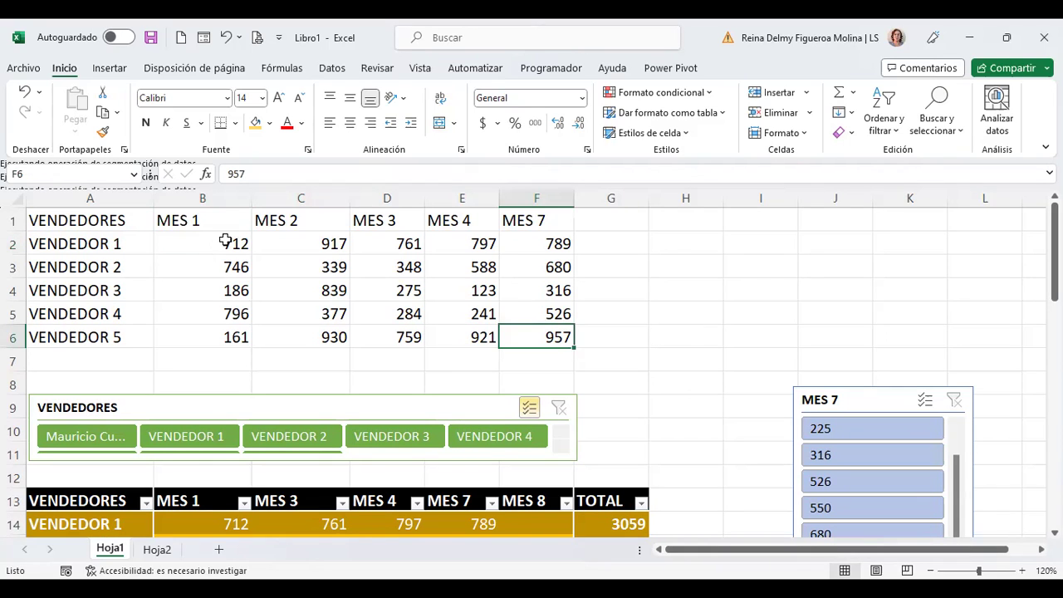
click(225, 241)
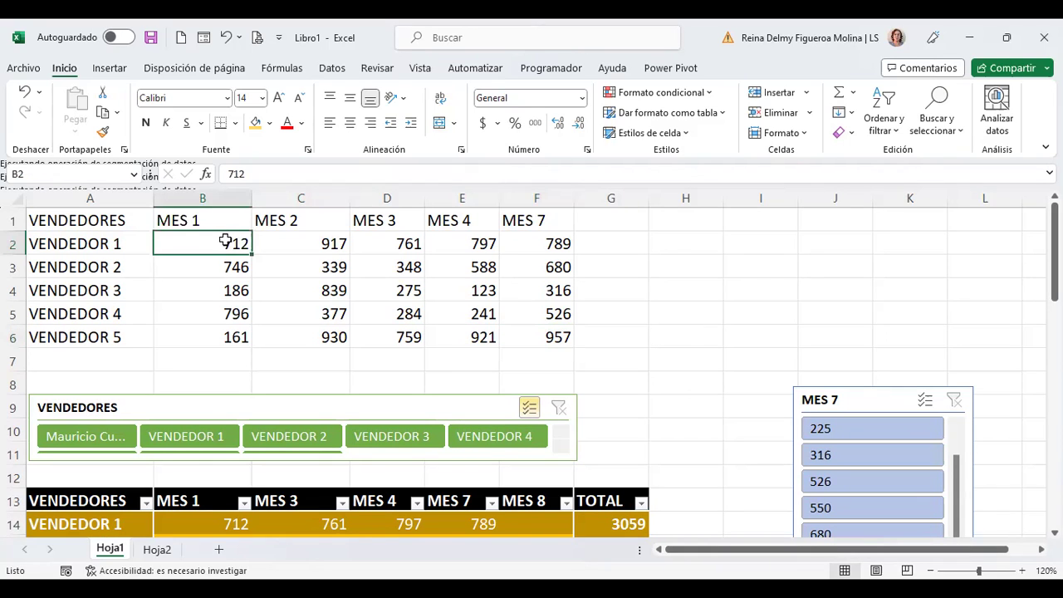
click(562, 243)
scroll(369, 311, down, 3)
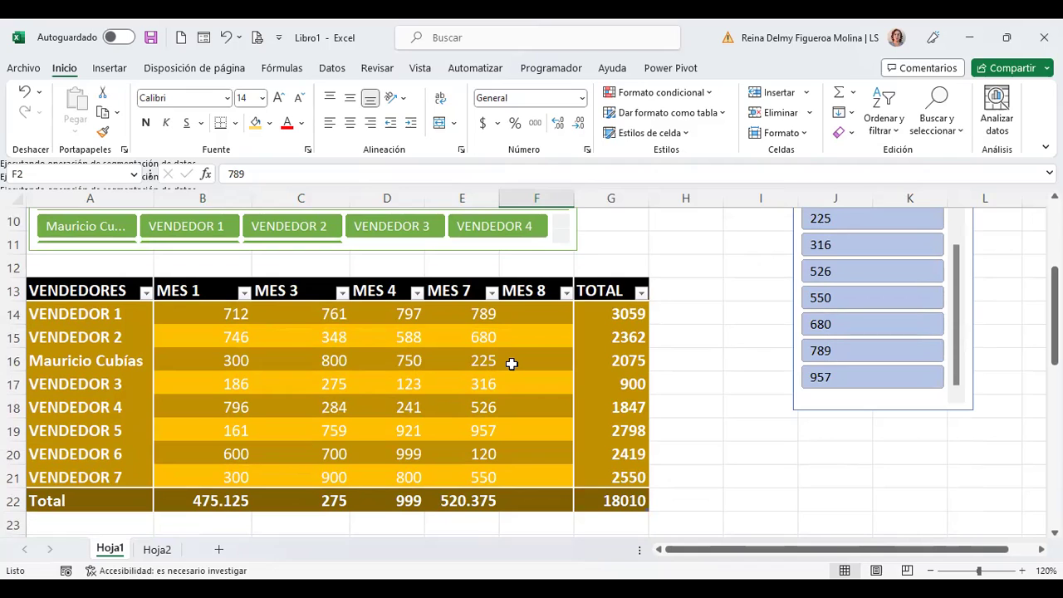
click(686, 325)
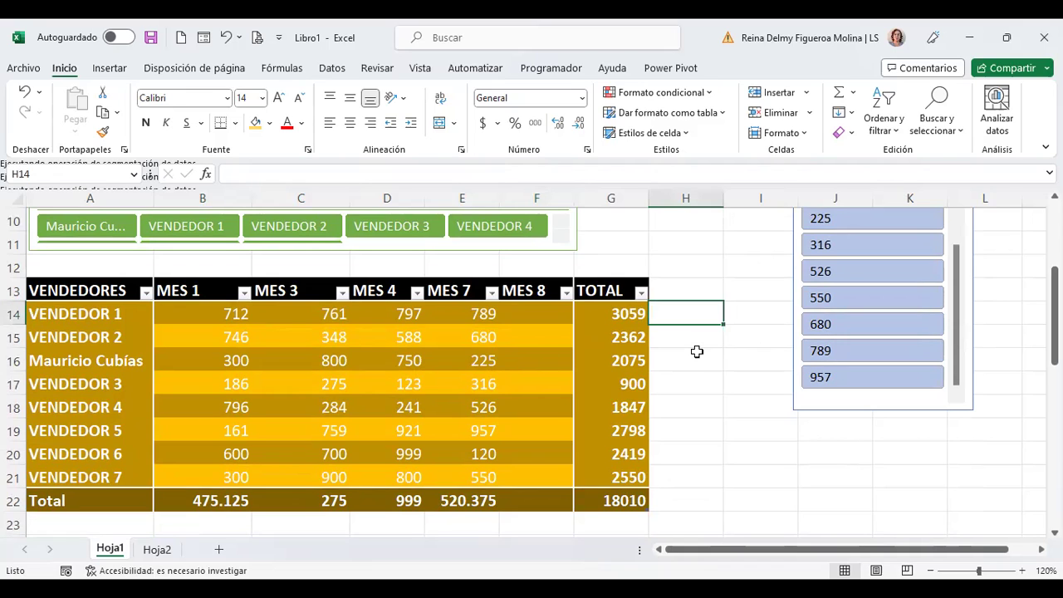